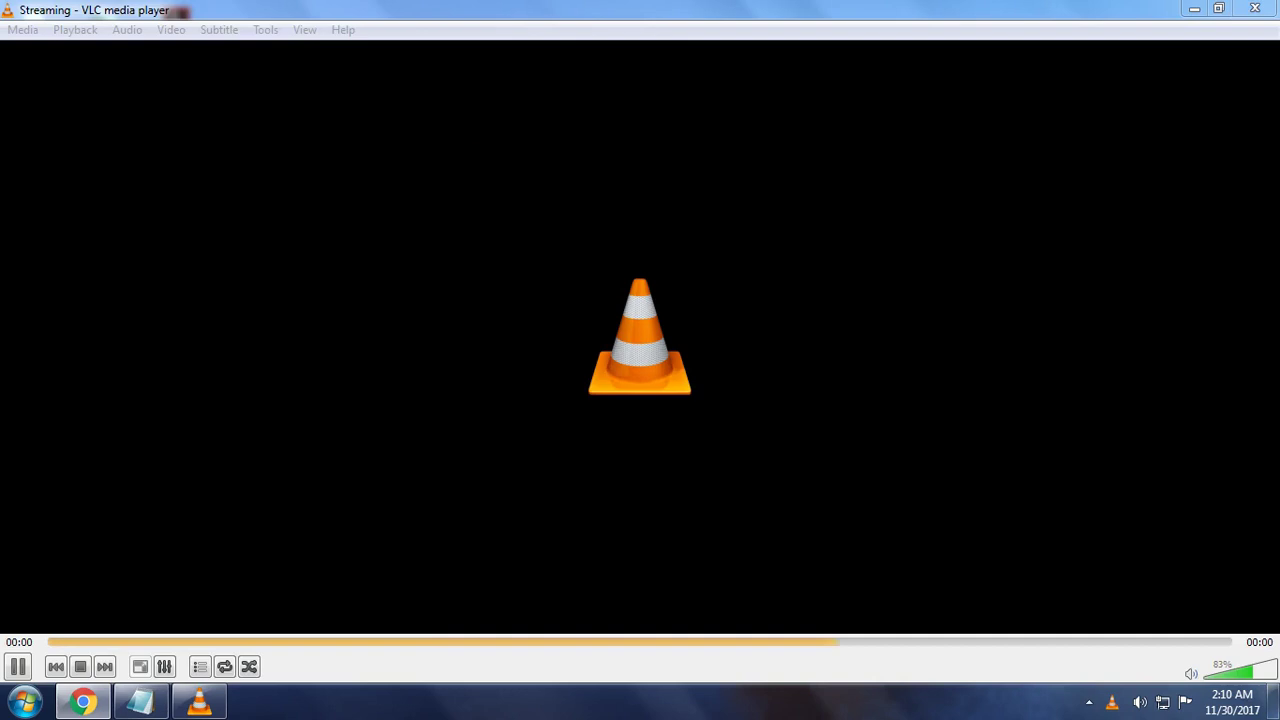
Minimize VLC and launch PowerPoint 2013 from the Start menu.
click(1195, 9)
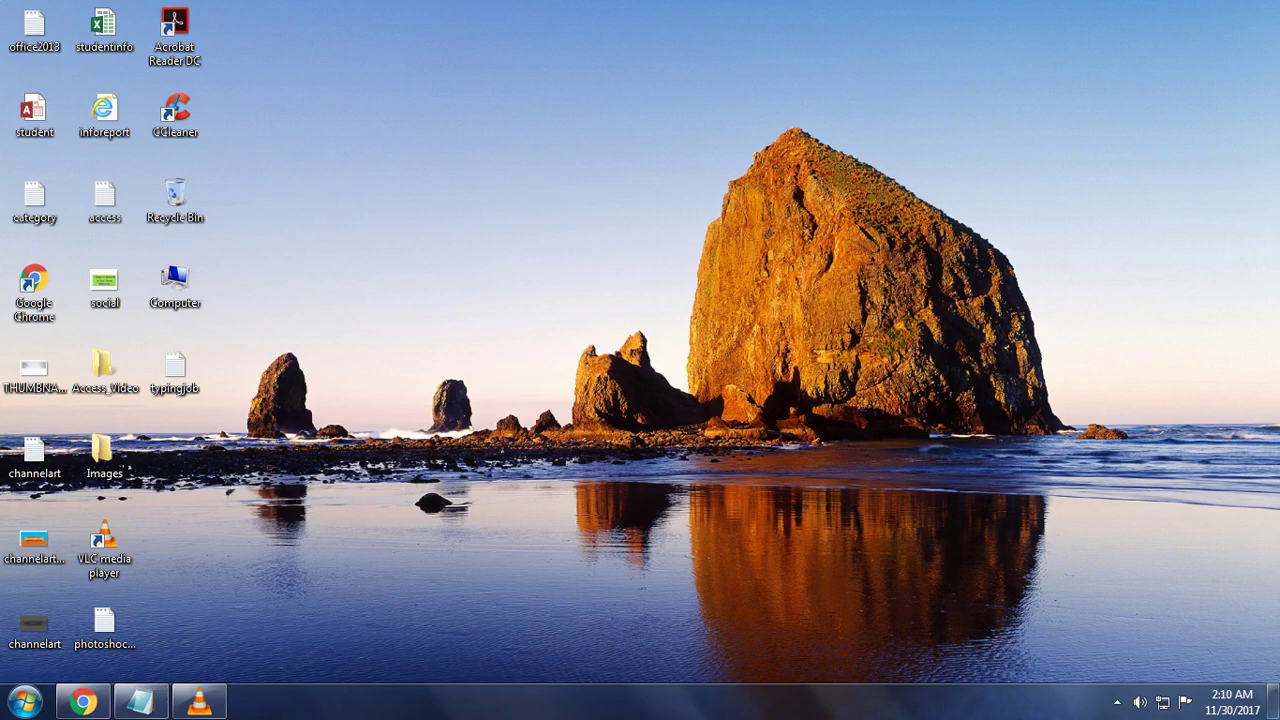
click(24, 700)
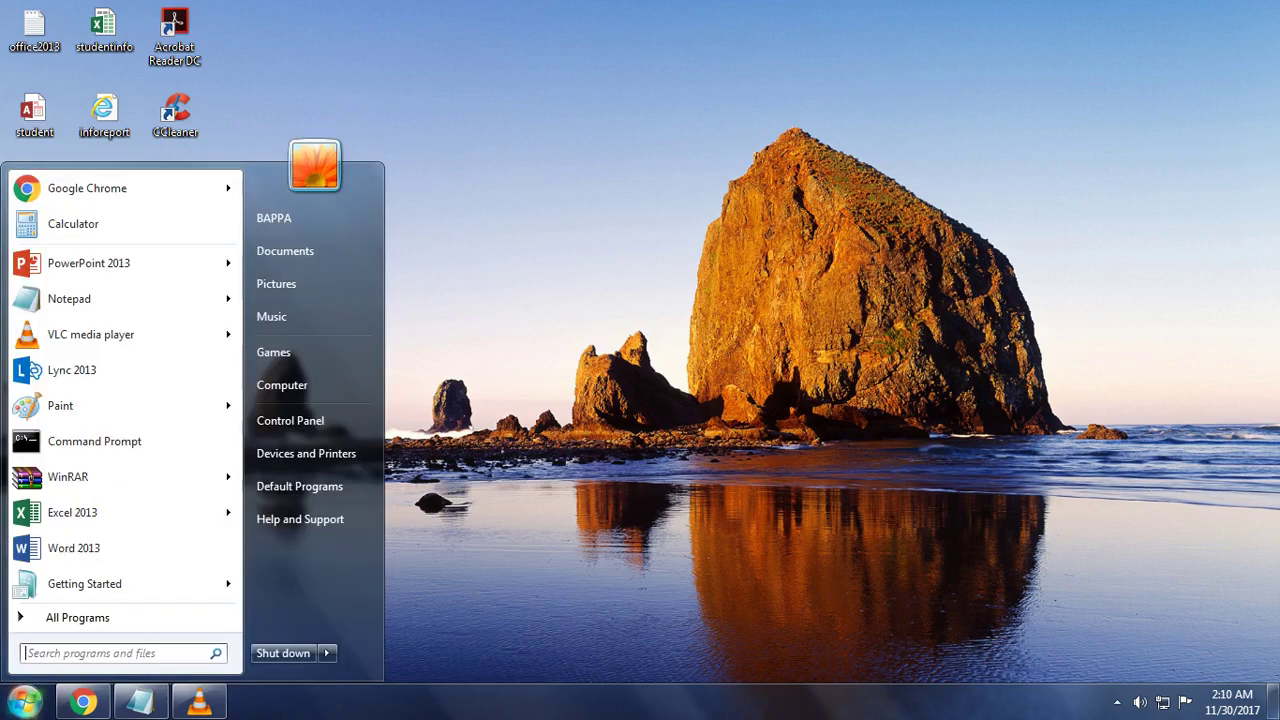
click(170, 265)
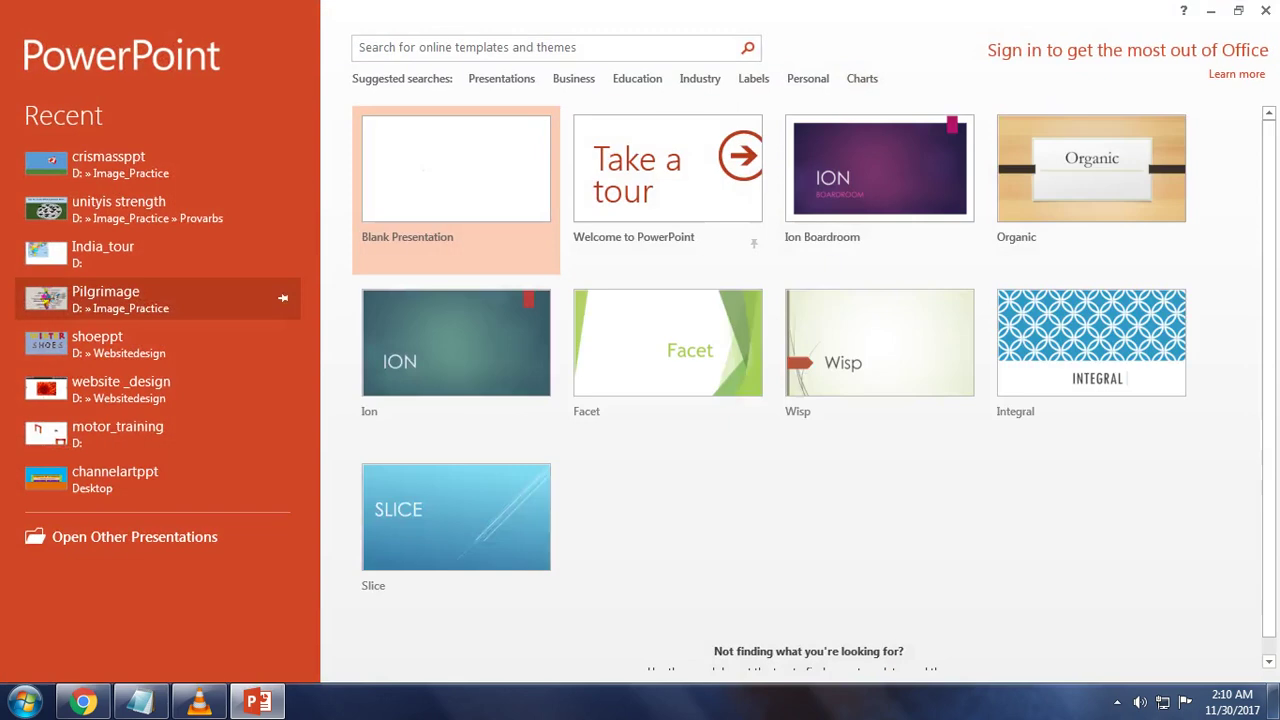
Create a blank presentation, delete its title and subtitle placeholders, and add an empty text box.
click(456, 190)
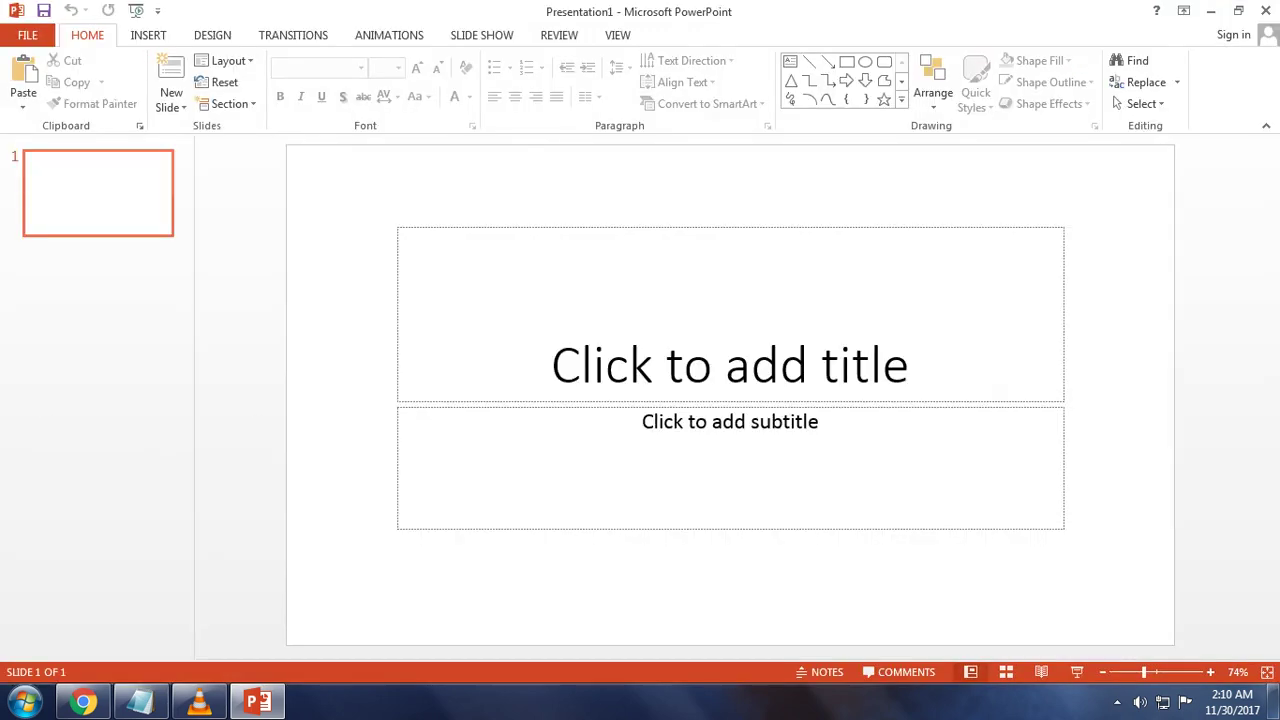
drag(372, 186, 1148, 614)
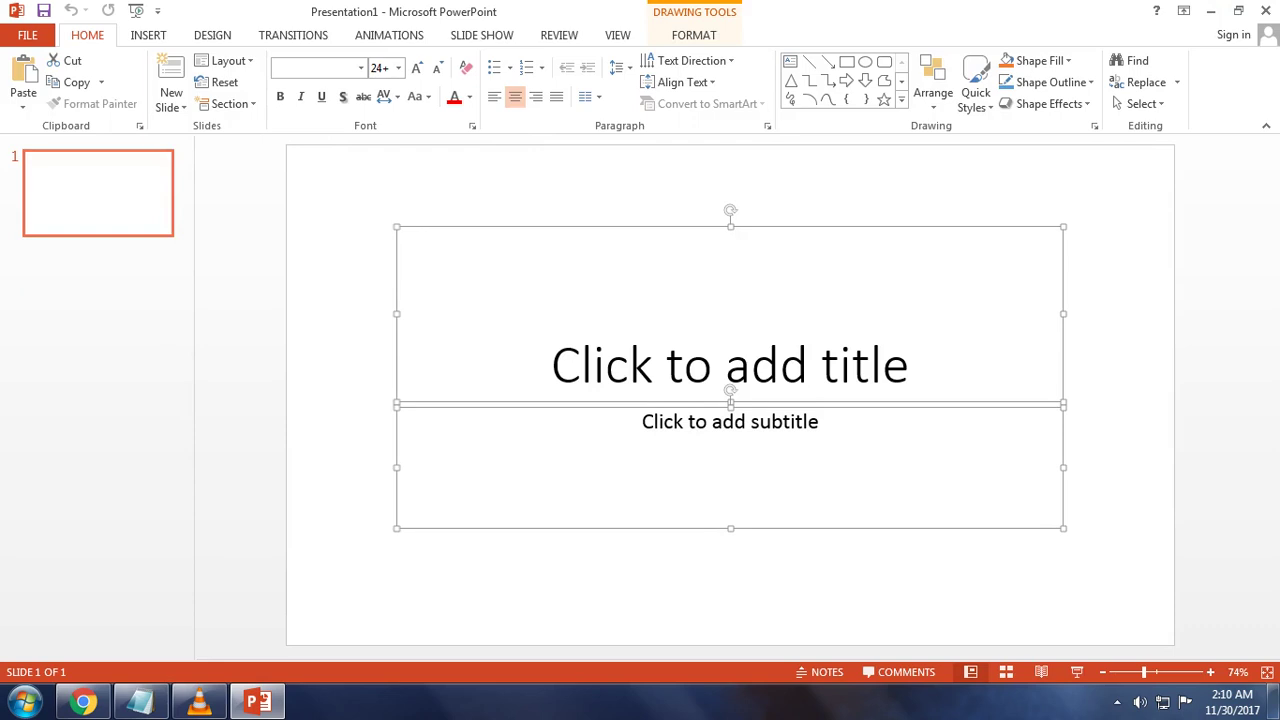
key(Delete)
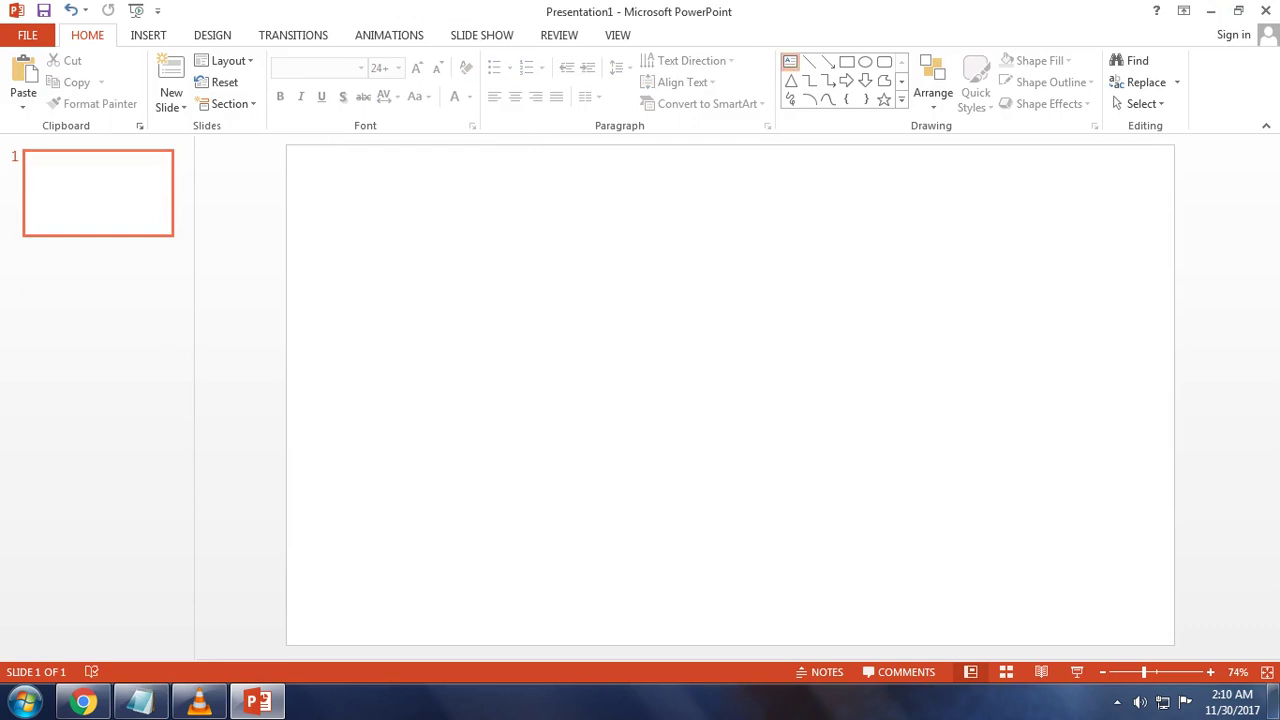
click(382, 244)
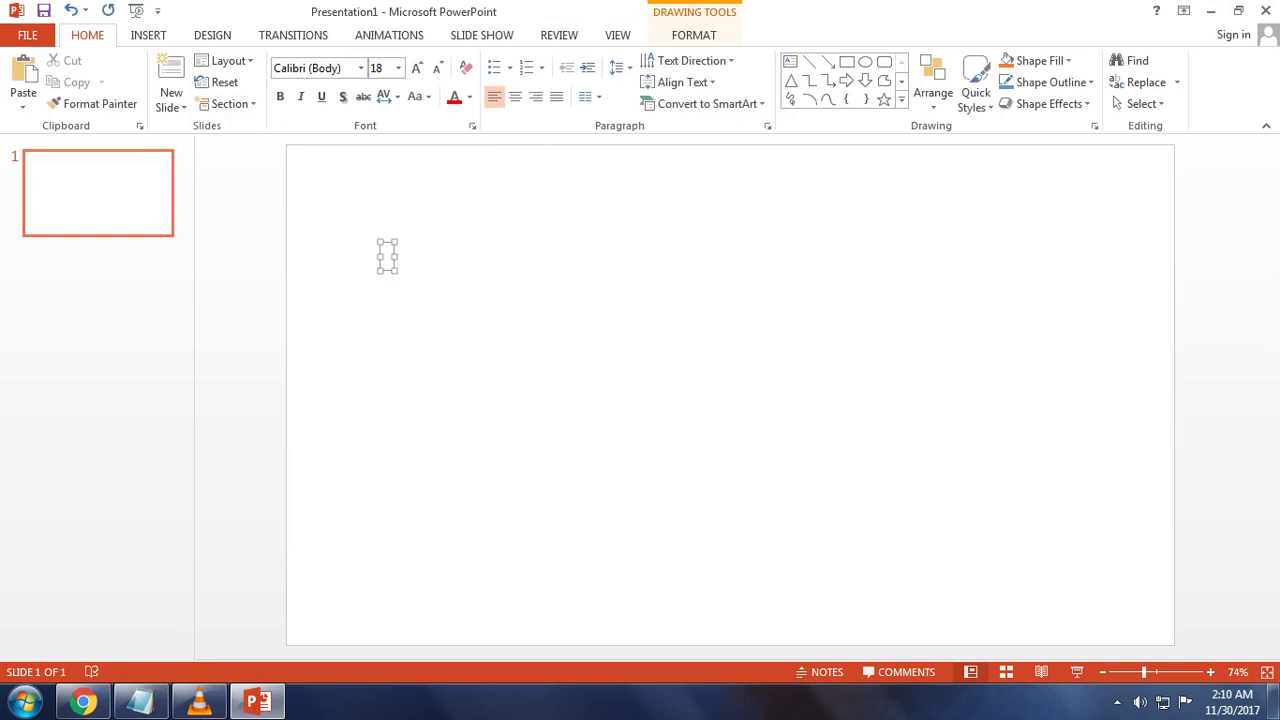
Type the intro on splitting a table's content, then 'For this We need to create a sample table first.'.
text(Friends)
scroll(730, 400, up, 2)
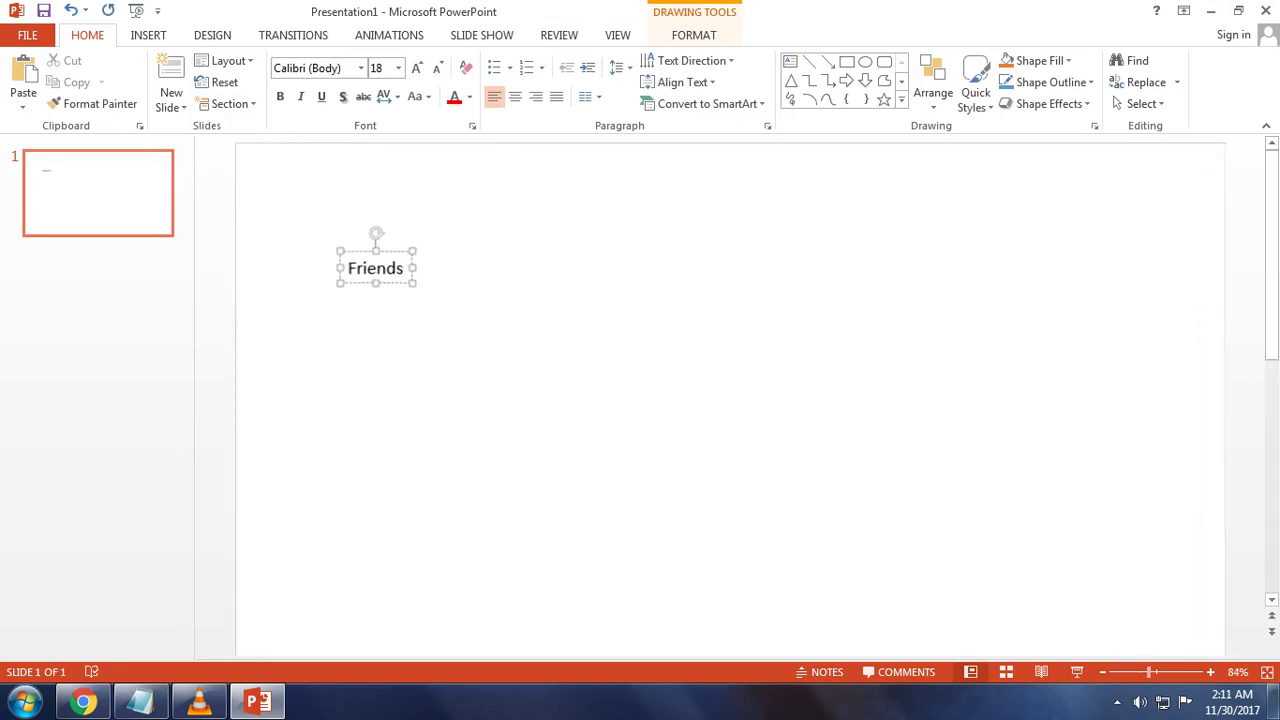
text( n)
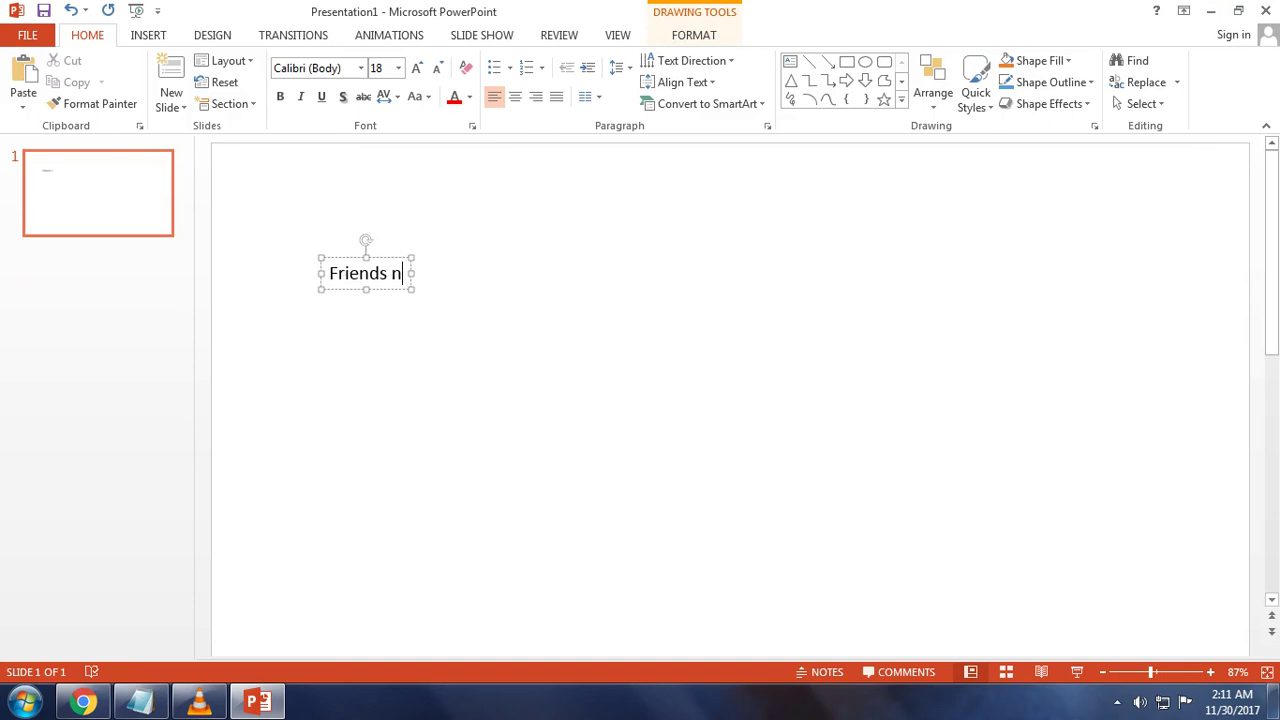
text(ow I sh)
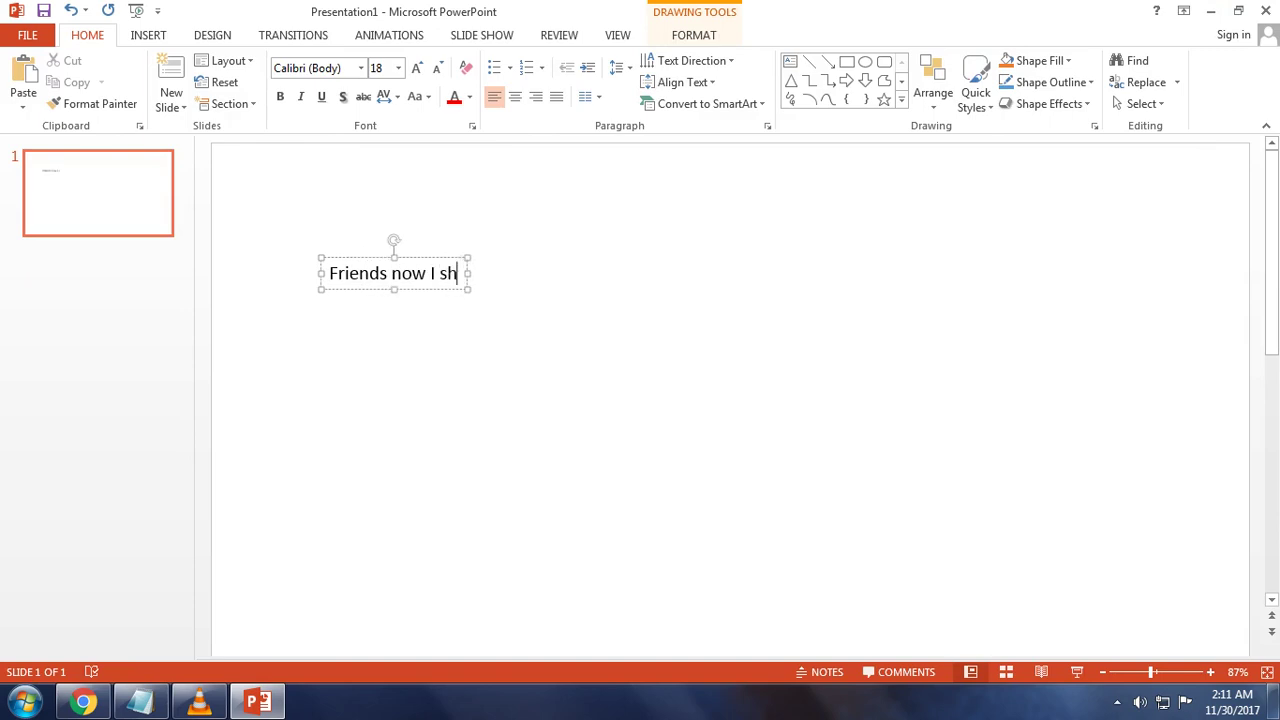
text(ow you h)
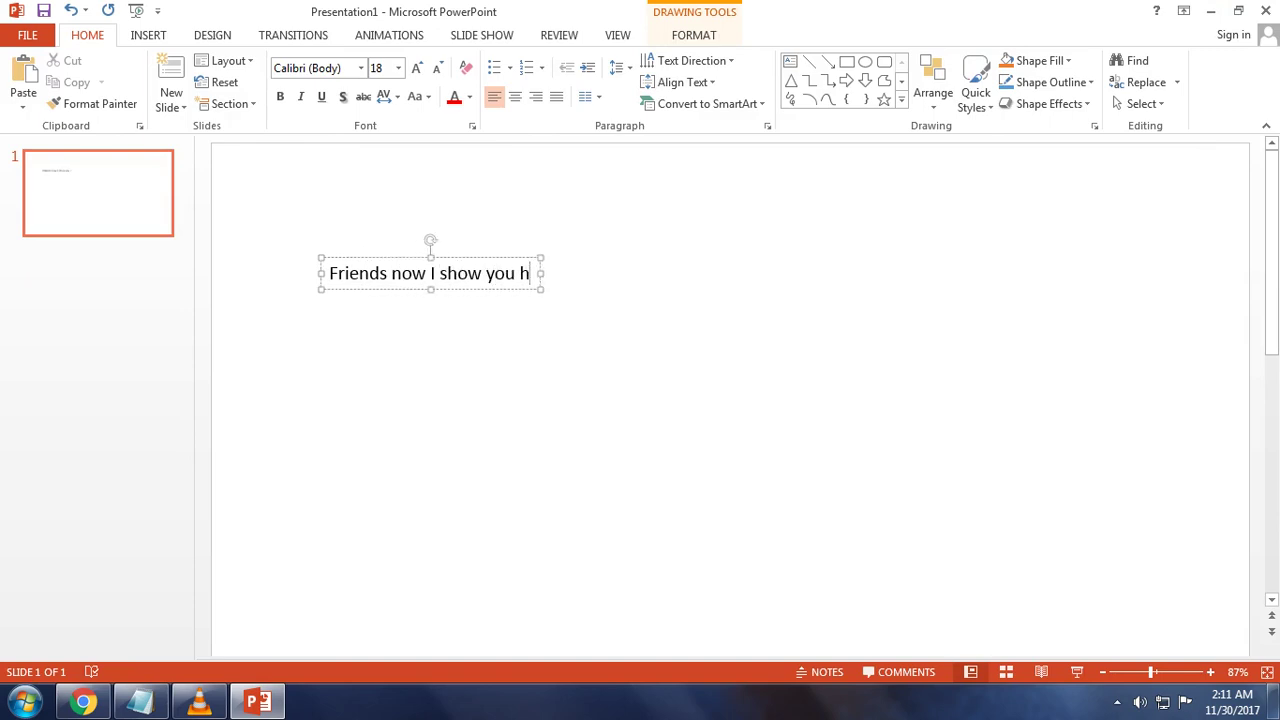
text(ow to)
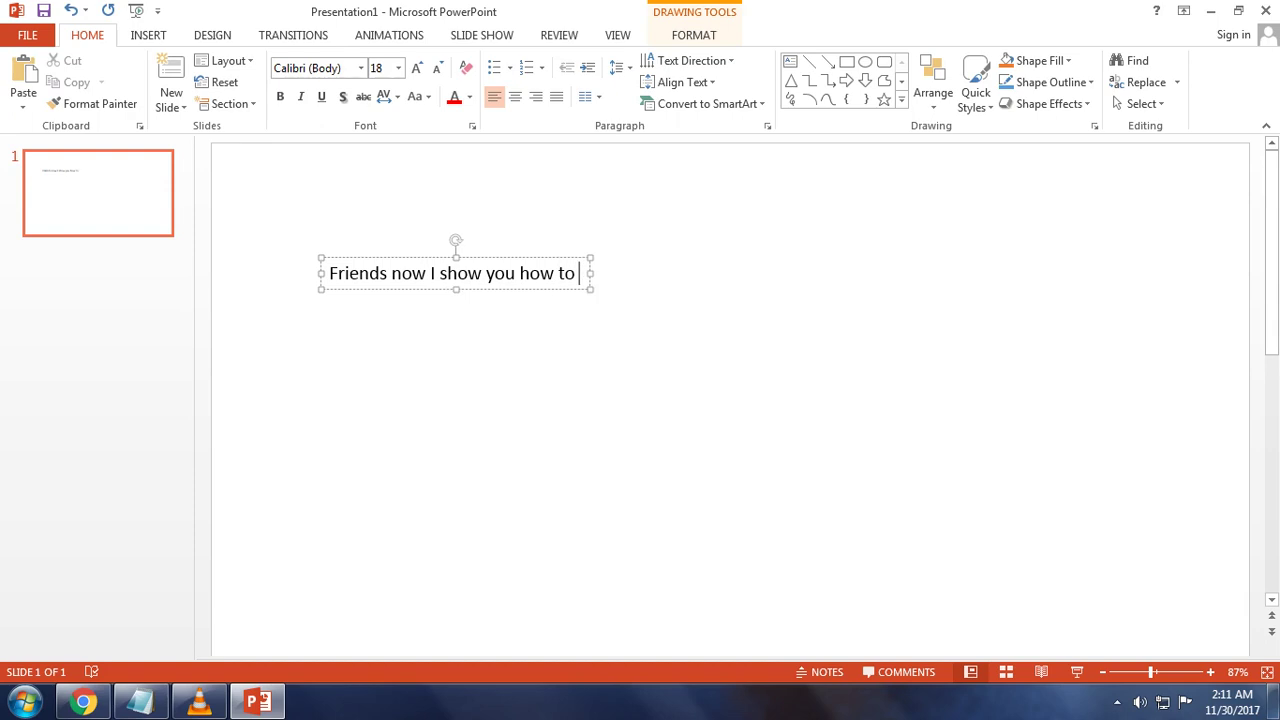
text( split the)
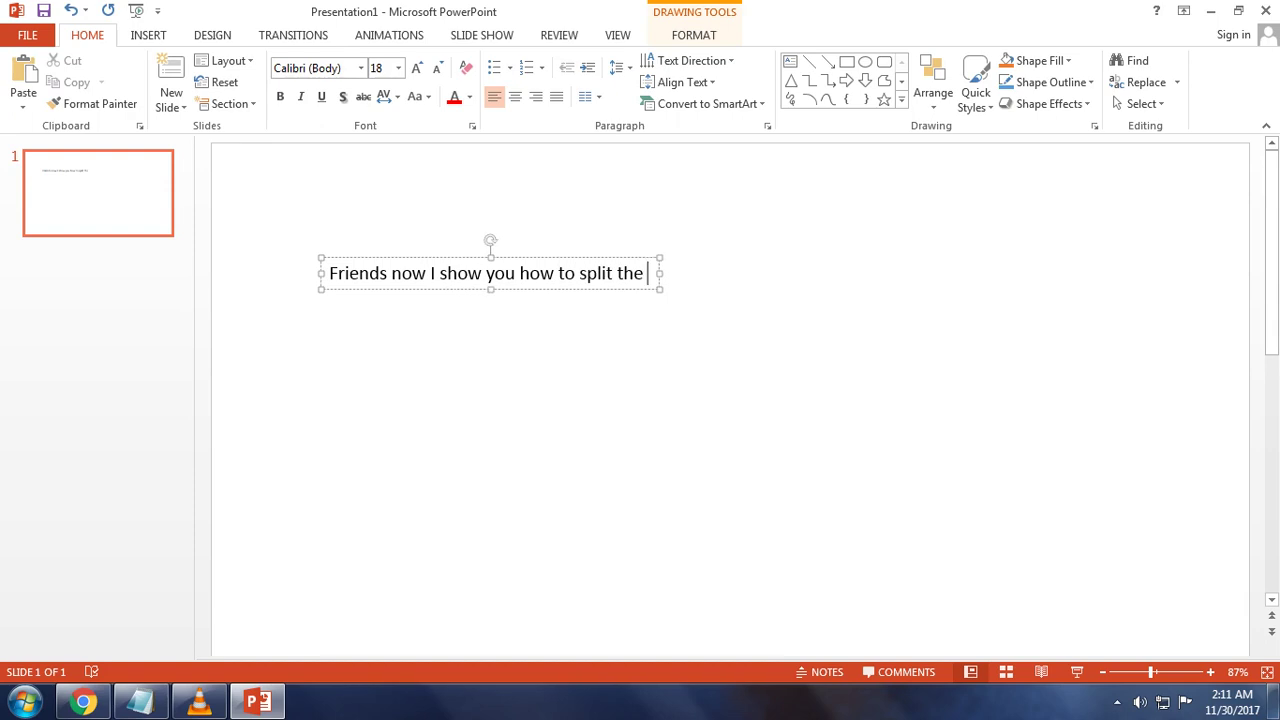
text( content o)
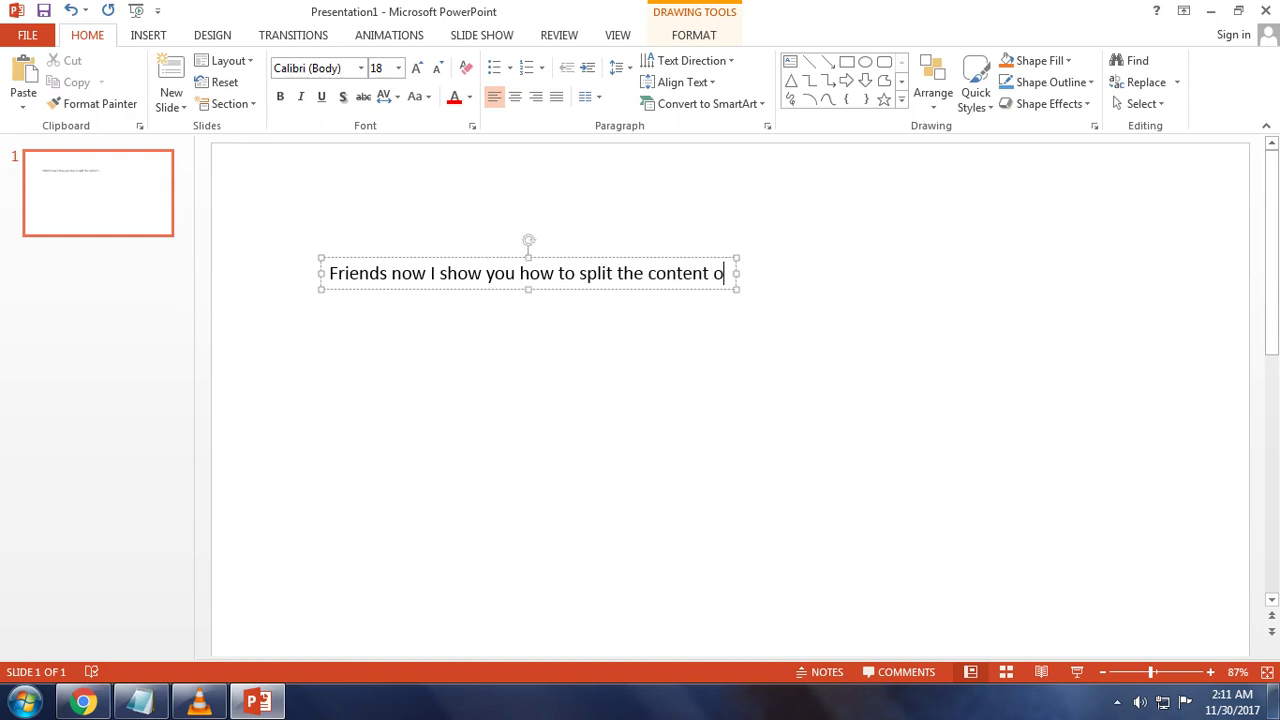
text(f )
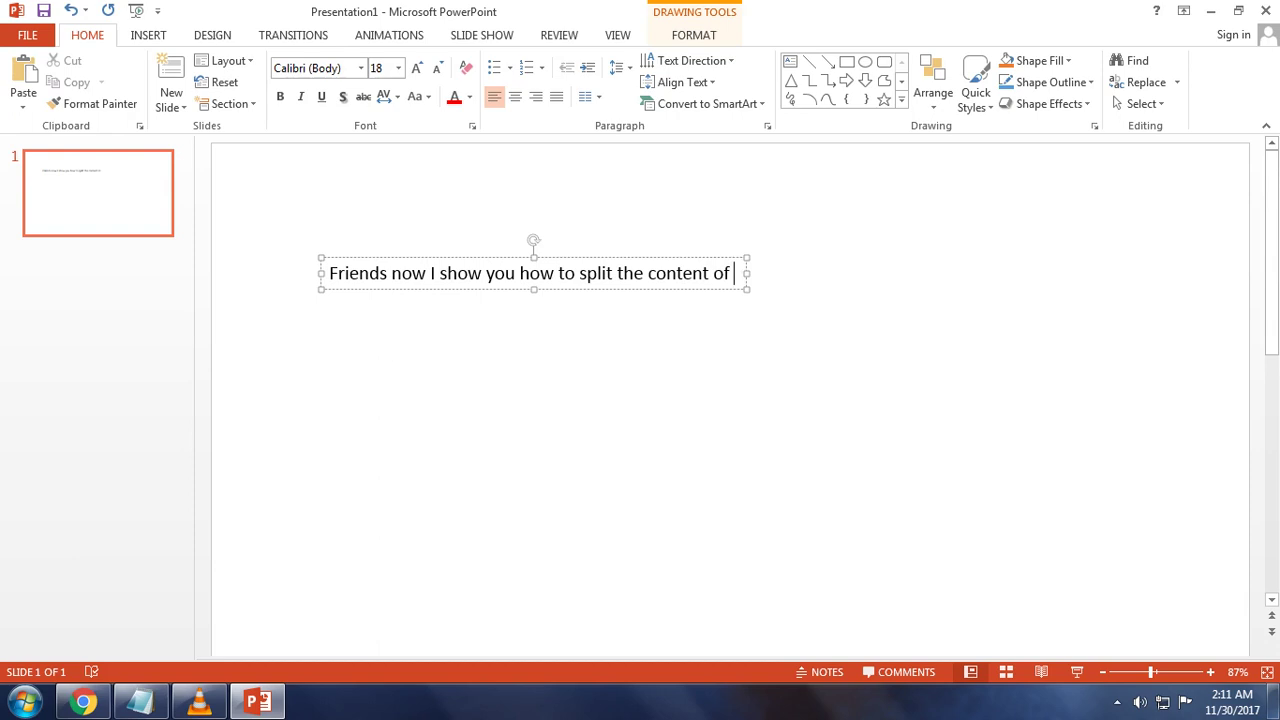
text(a table )
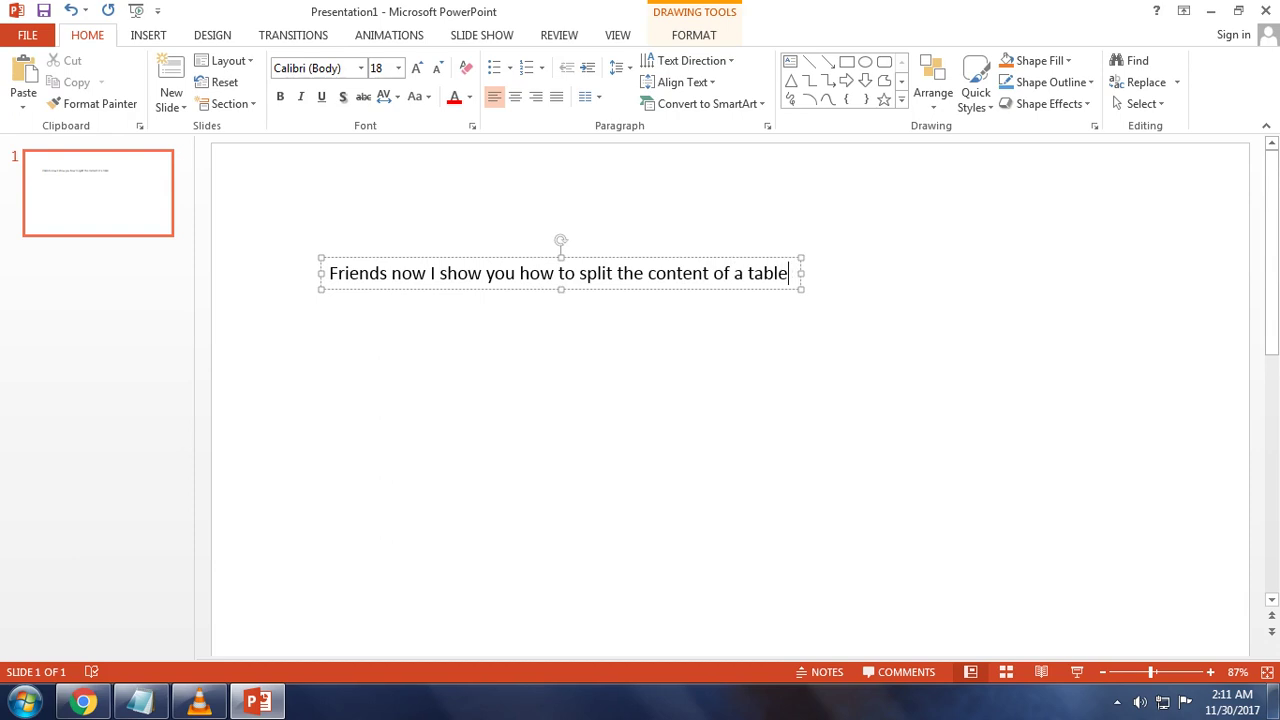
text(in Po)
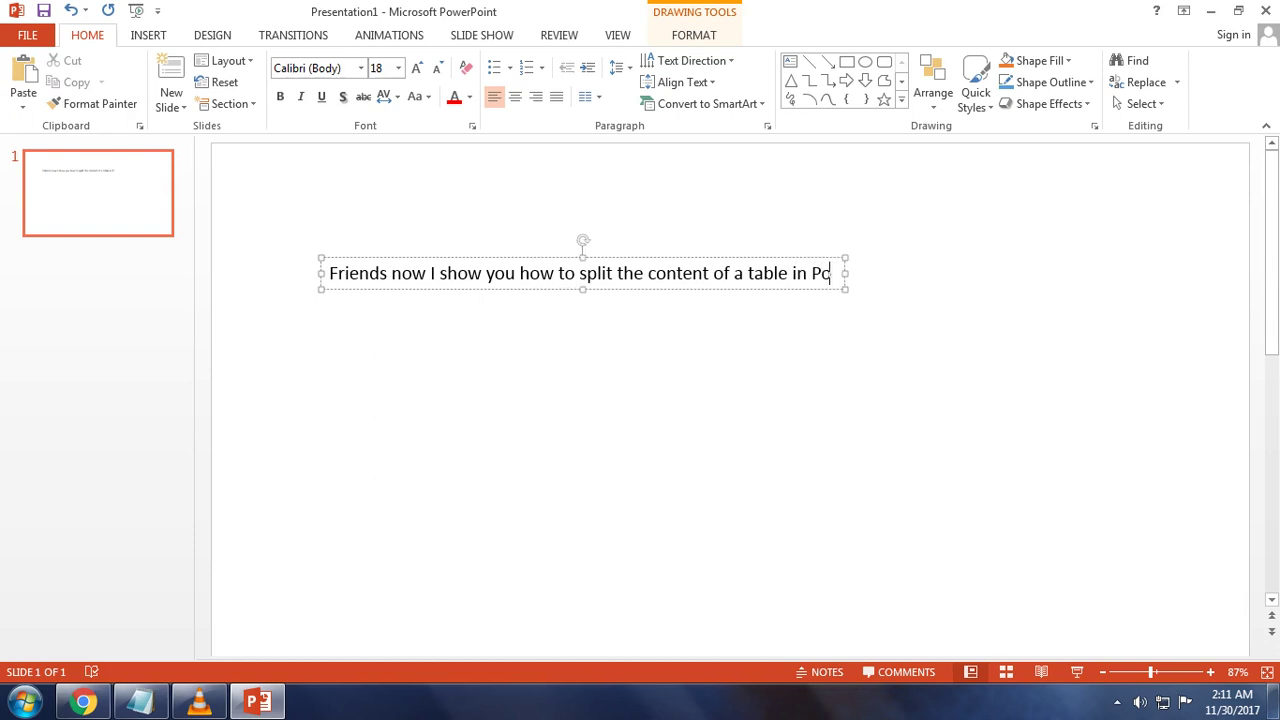
text(werP)
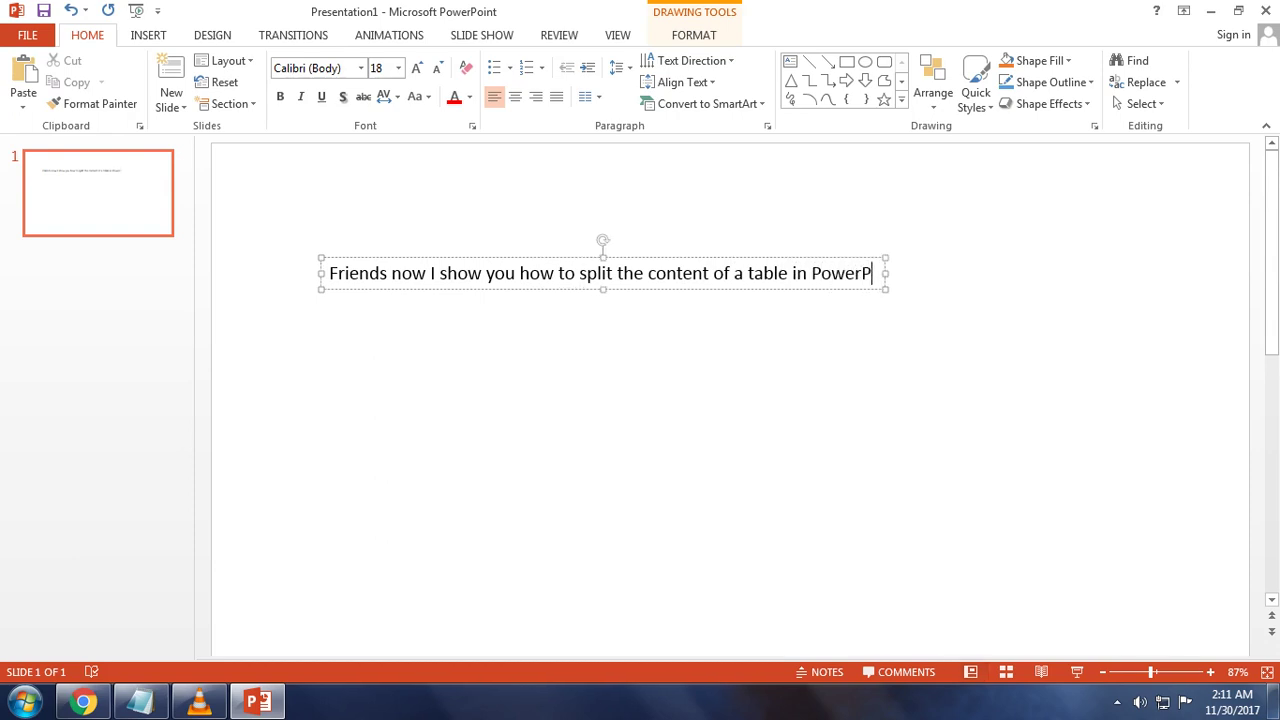
text(oint Appl)
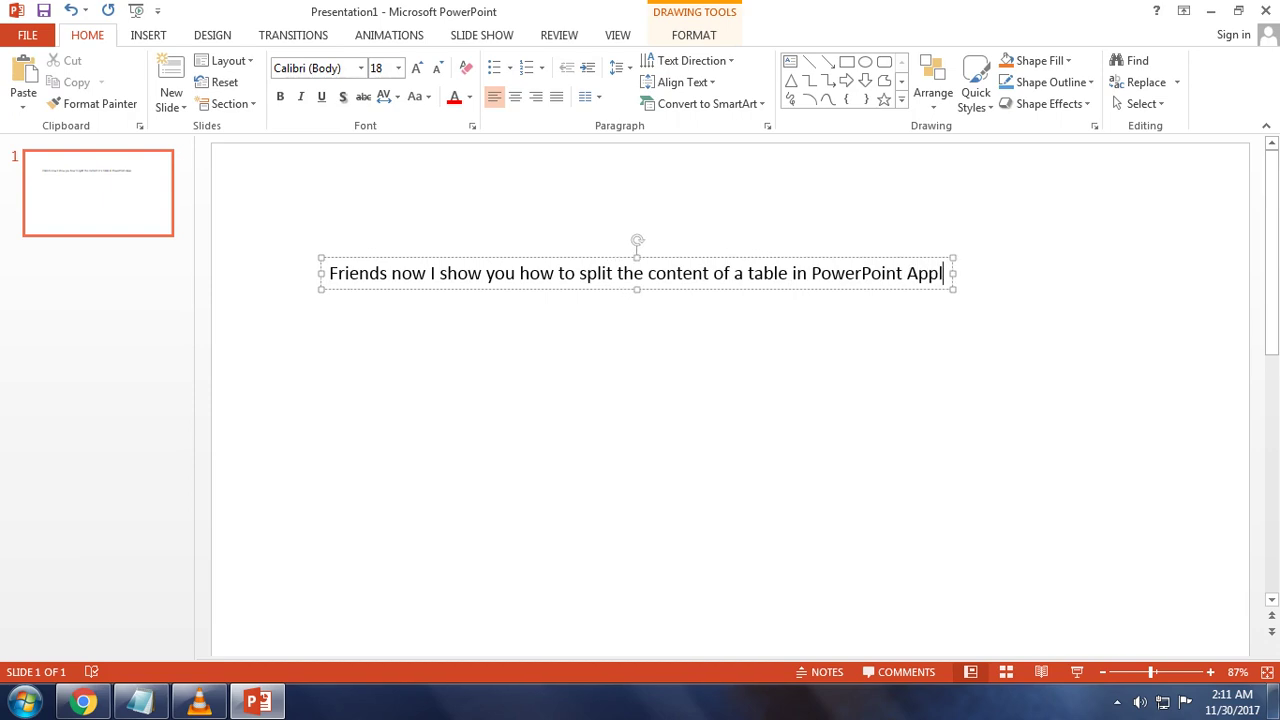
text(ication.)
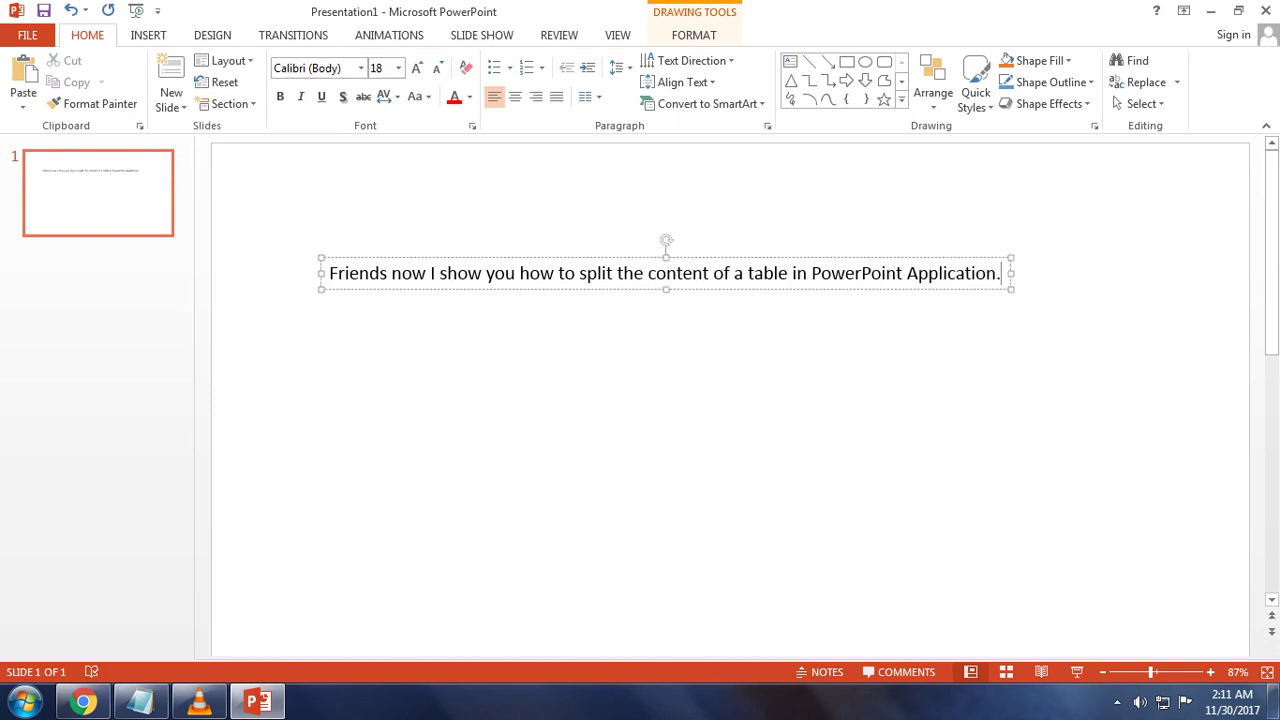
key(Return)
key(Return)
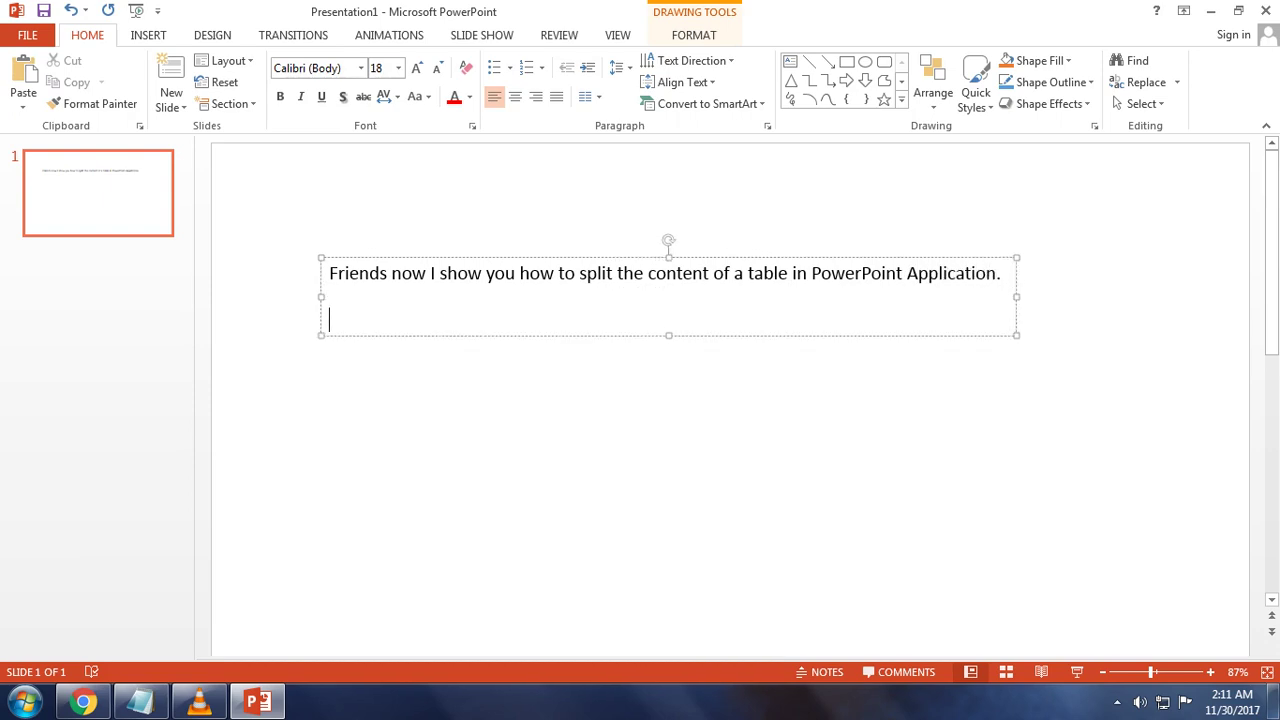
text(For this )
text(We nee)
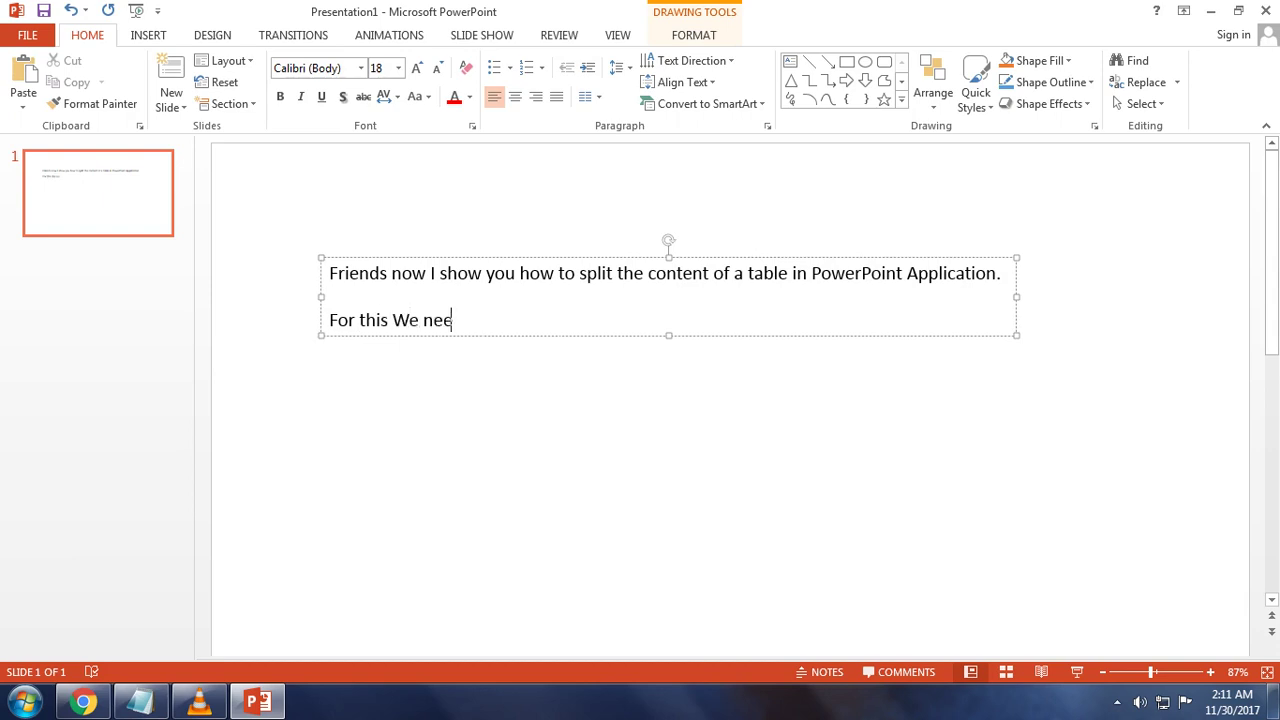
text(d to cre)
text(ate a samp)
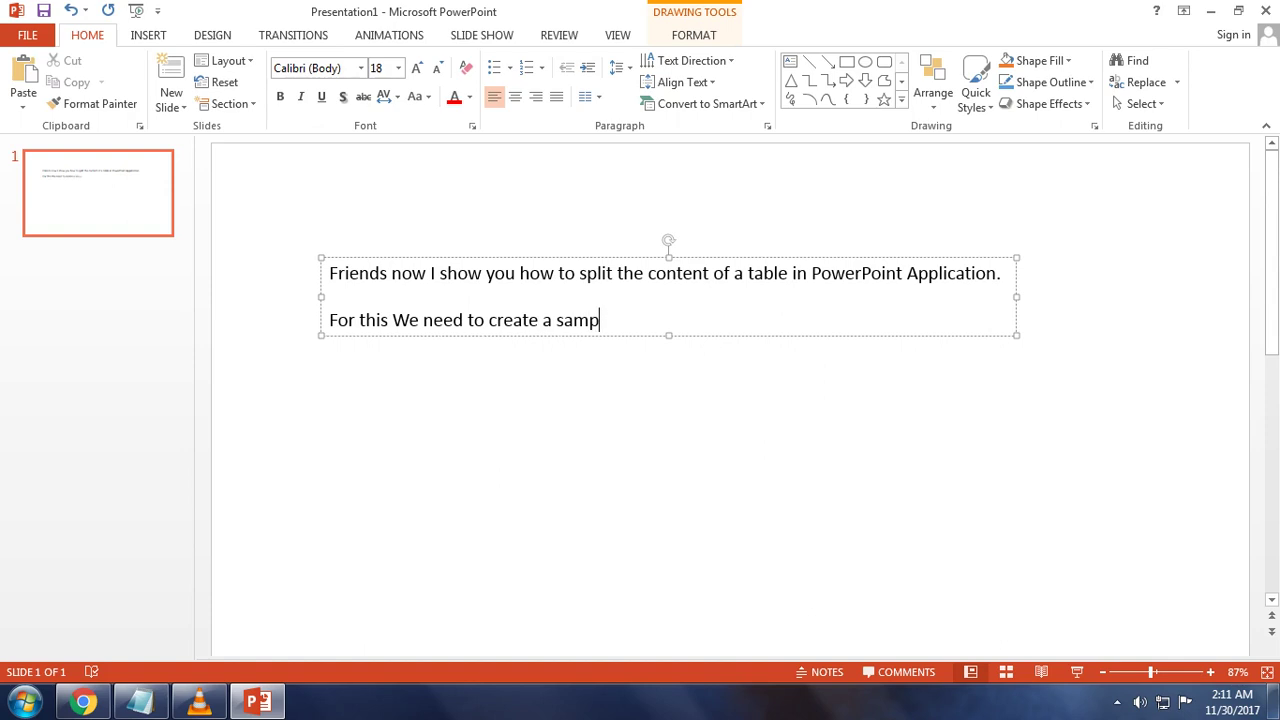
text(le table fi)
text(rst.)
key(Return)
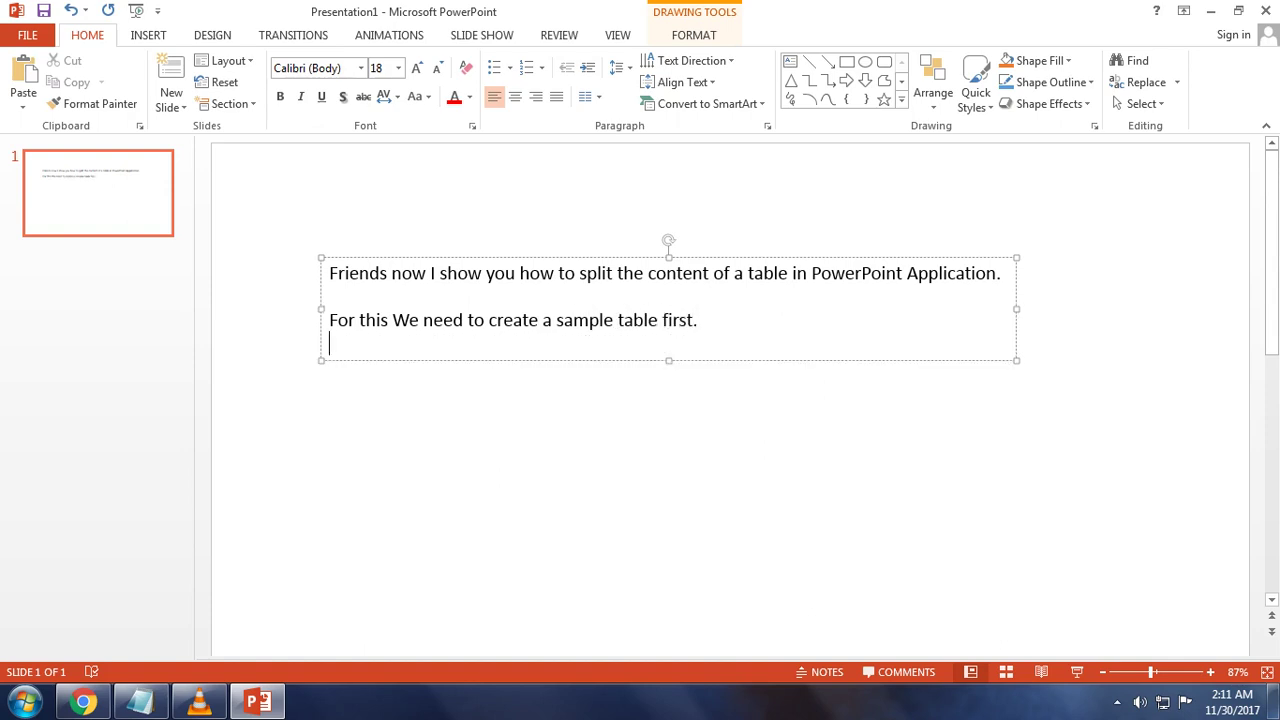
key(BackSpace)
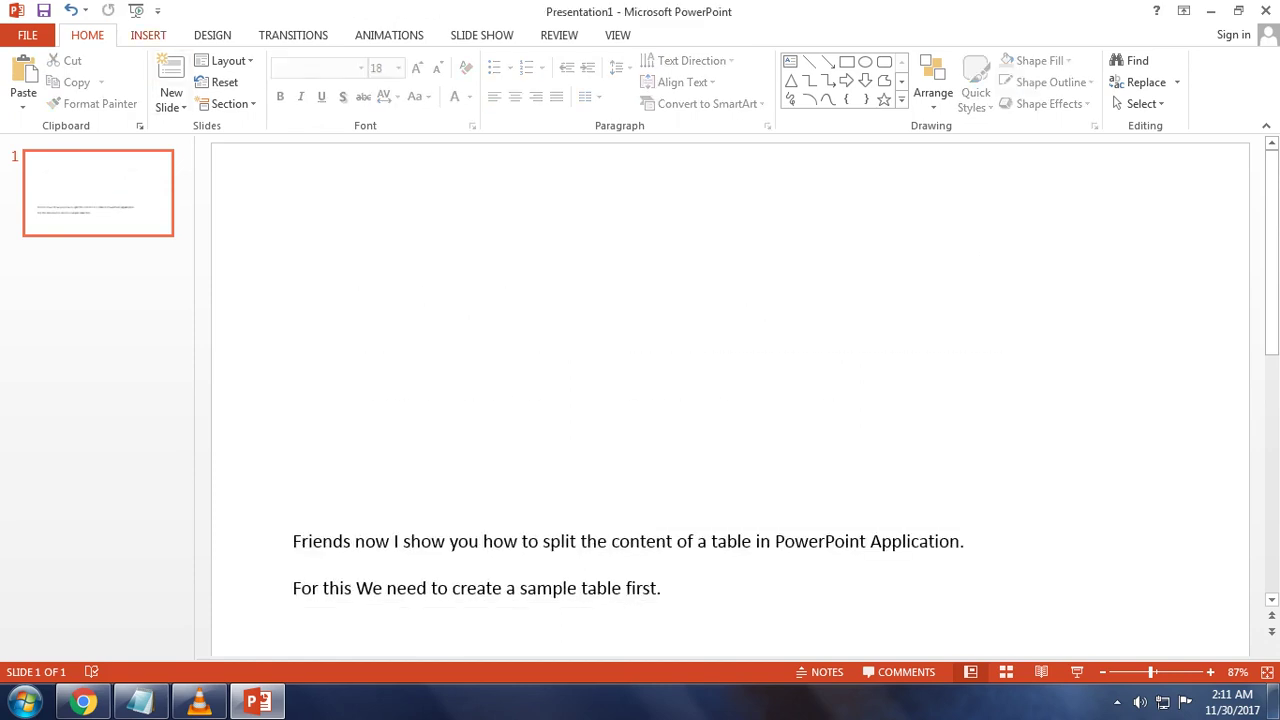
Insert a 3x3 table from the Insert tab's Table grid.
click(148, 35)
click(70, 85)
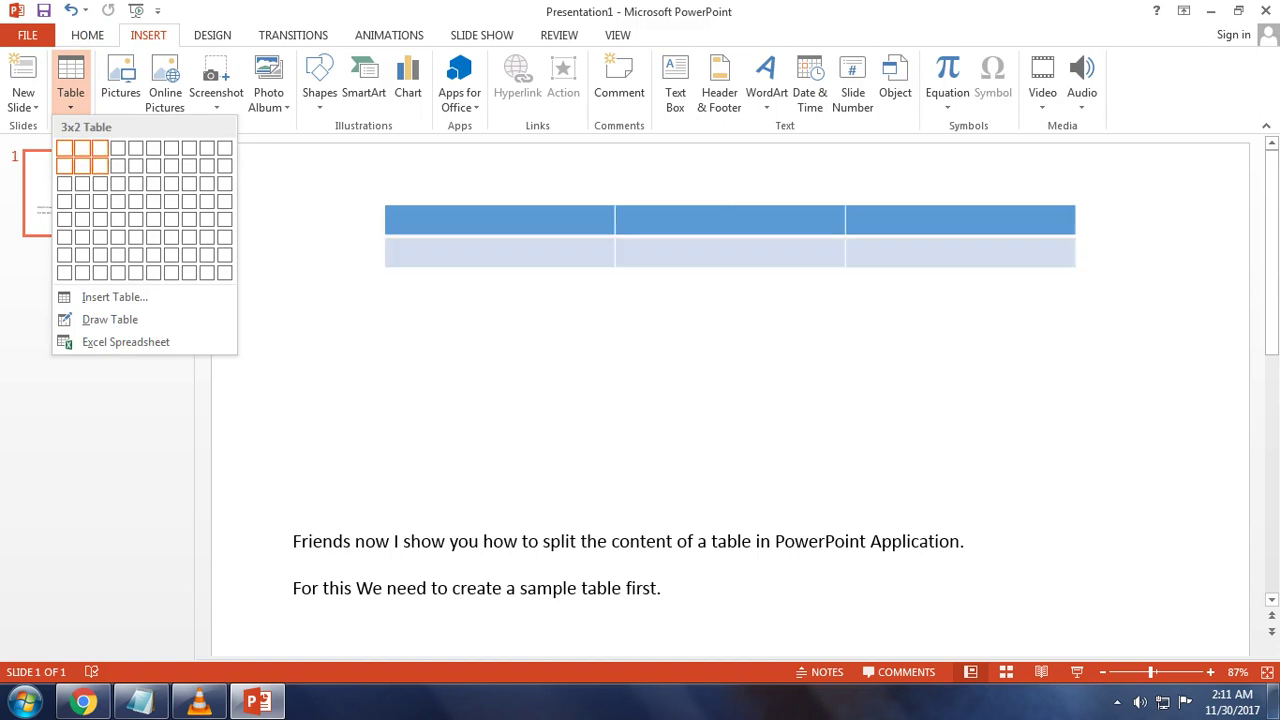
click(100, 183)
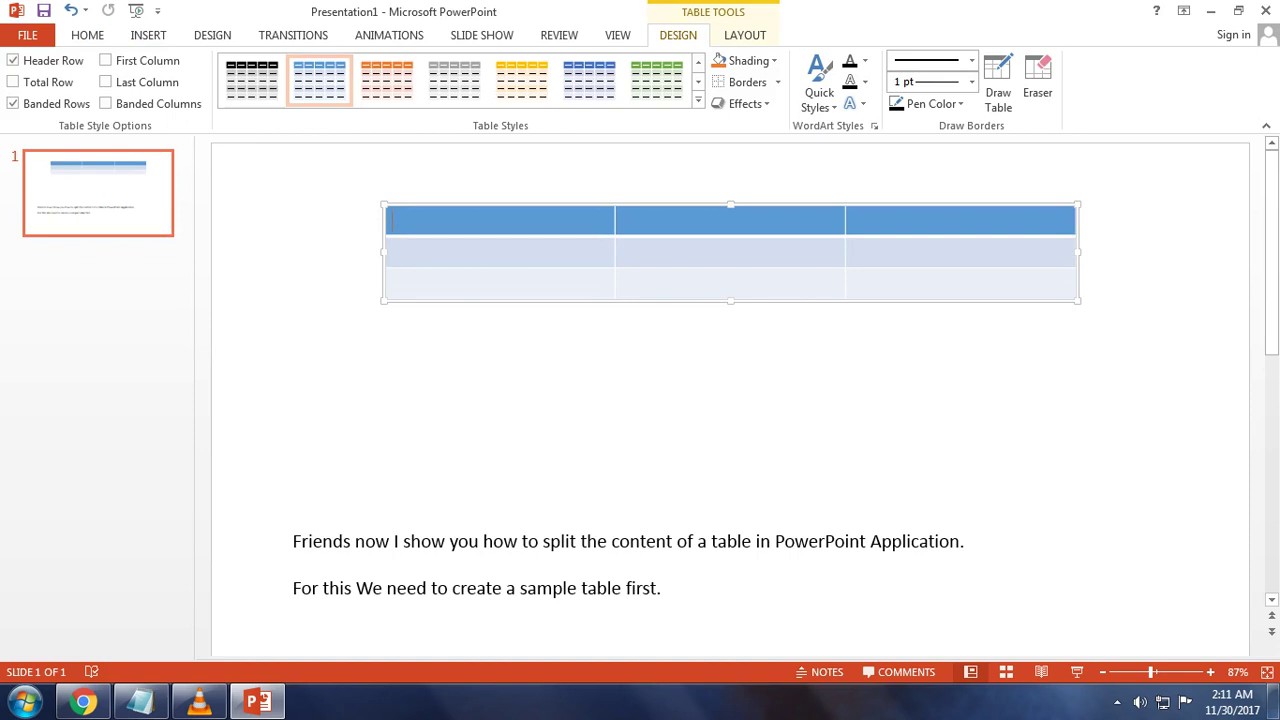
Fill in headers YEAR, PRODUCTION, SALE and the 2016 row with 300 and 300.
text(T)
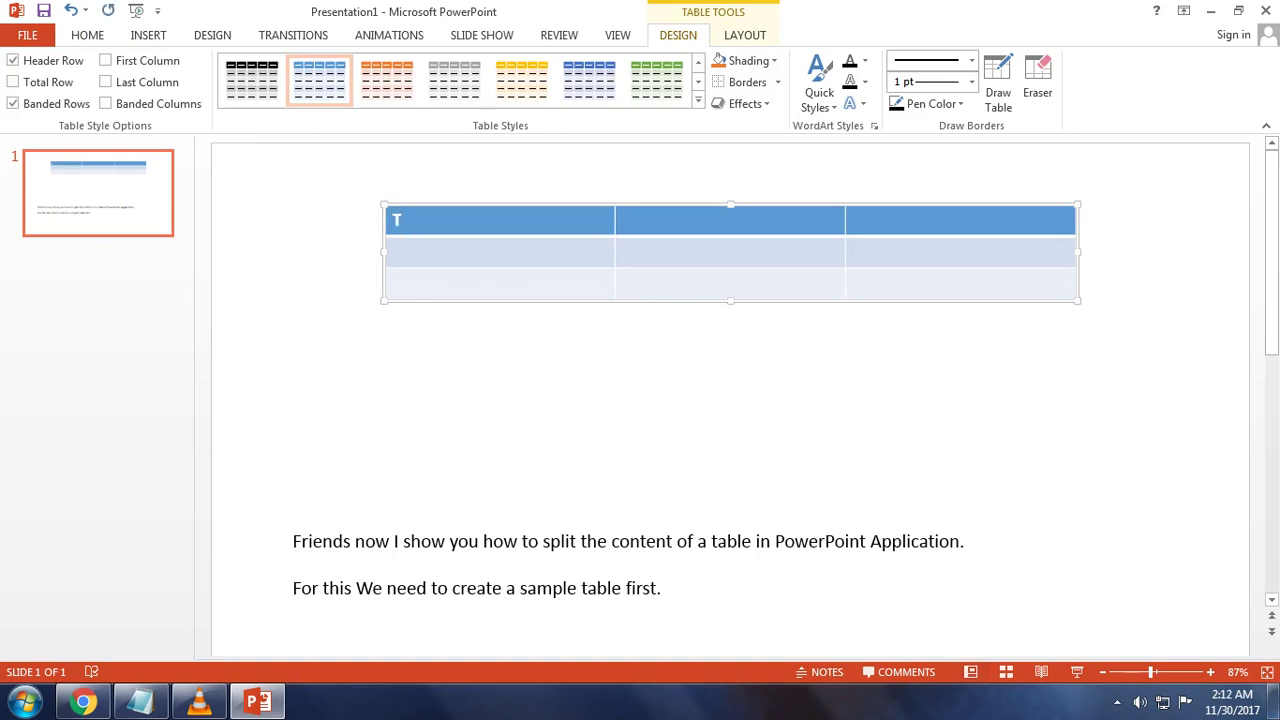
key(BackSpace)
text(YEAR)
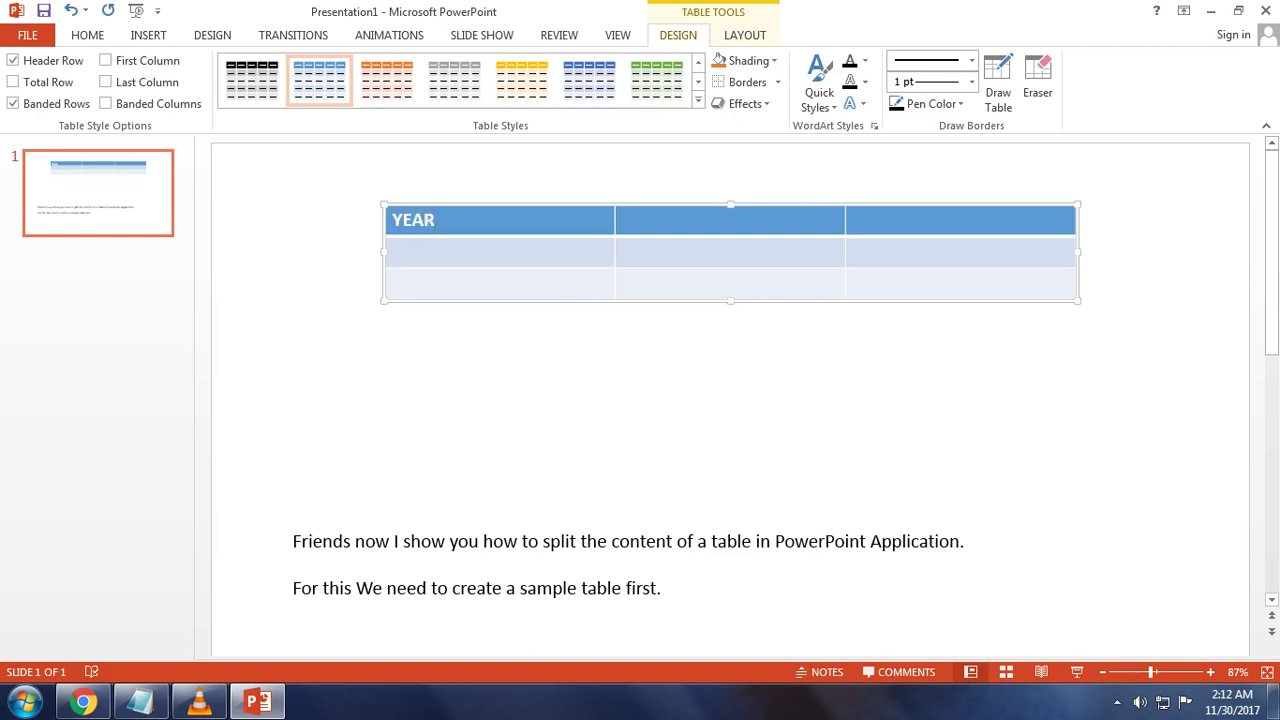
text(PR)
text(ODUCTION)
text(SALE)
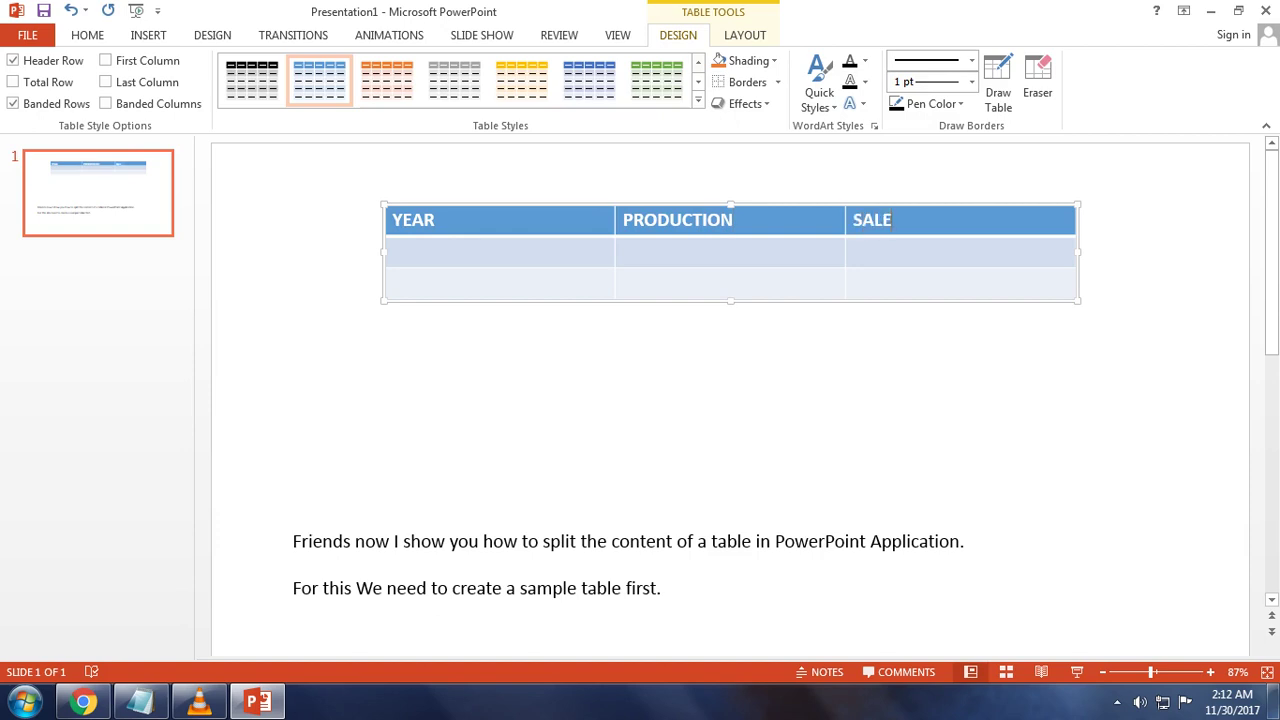
text(2)
text(015)
key(BackSpace)
text(6)
text(300)
click(851, 251)
text(3)
text(00)
Enter the 2017 row with production 1000 and sale 999.
key(Tab)
text(201)
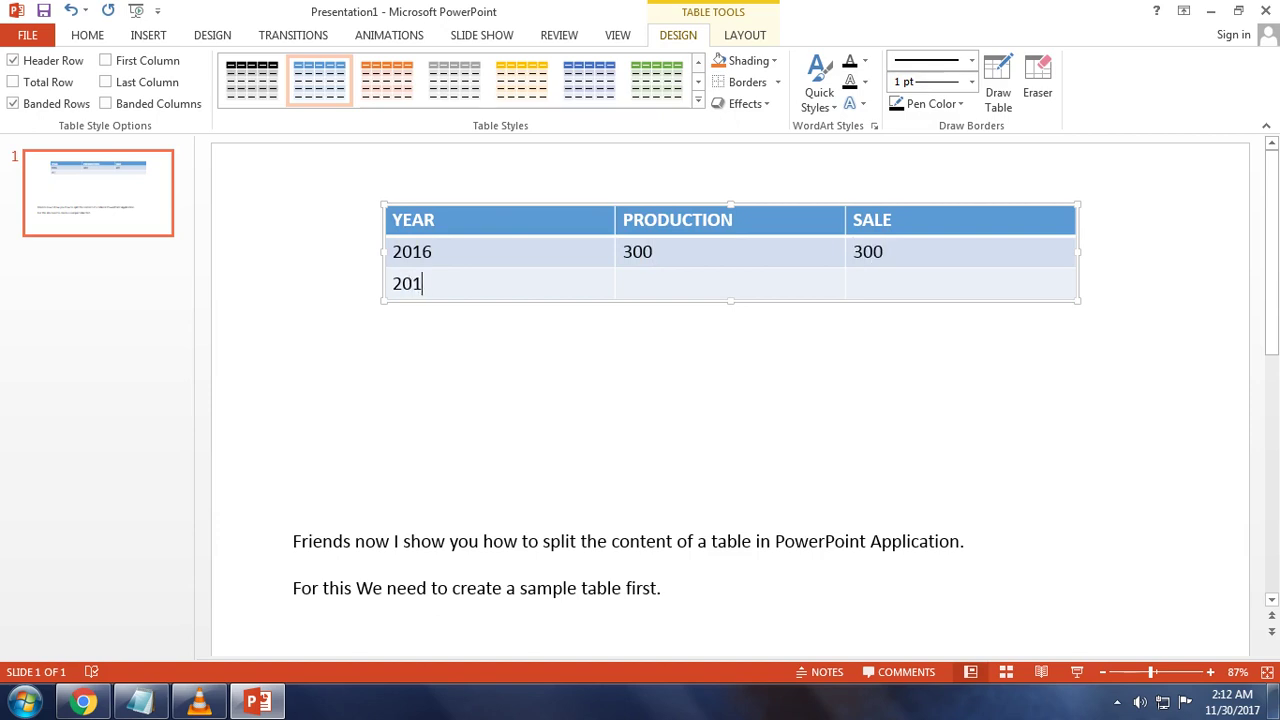
text(7)
click(622, 281)
text(1)
text(000)
click(853, 283)
text(999)
Center all the text in the table.
drag(330, 179, 1158, 364)
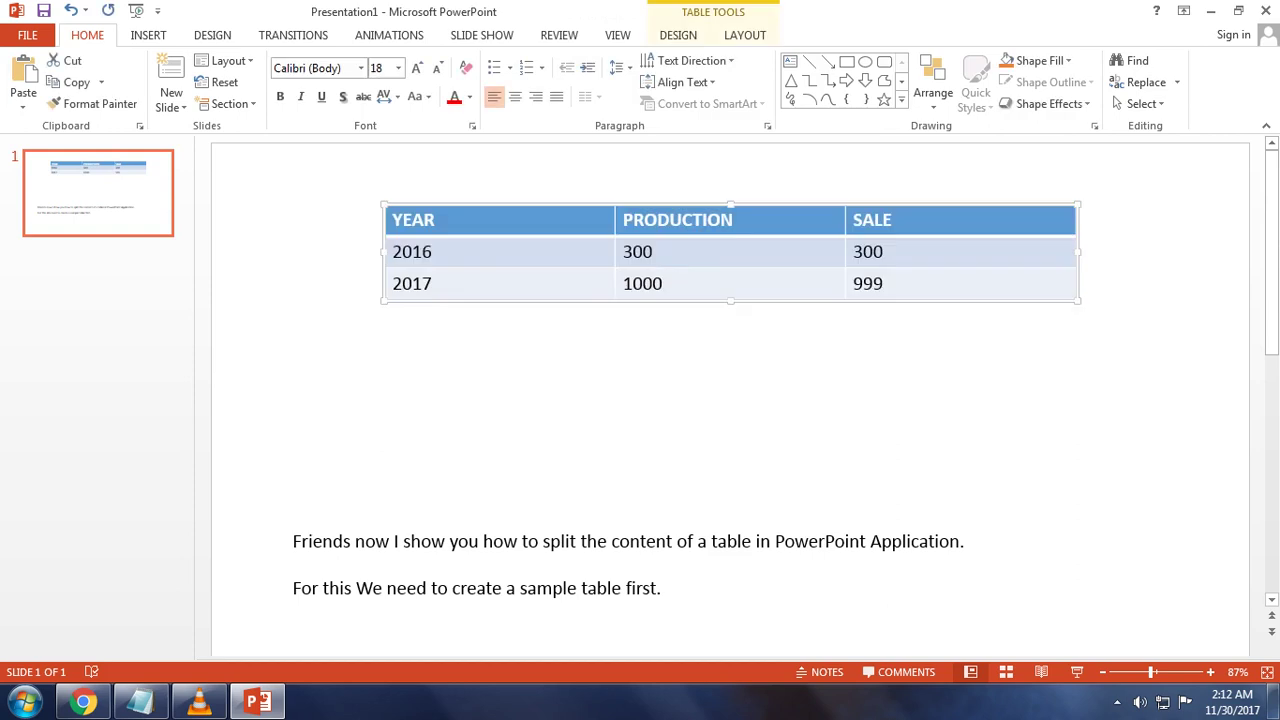
click(515, 96)
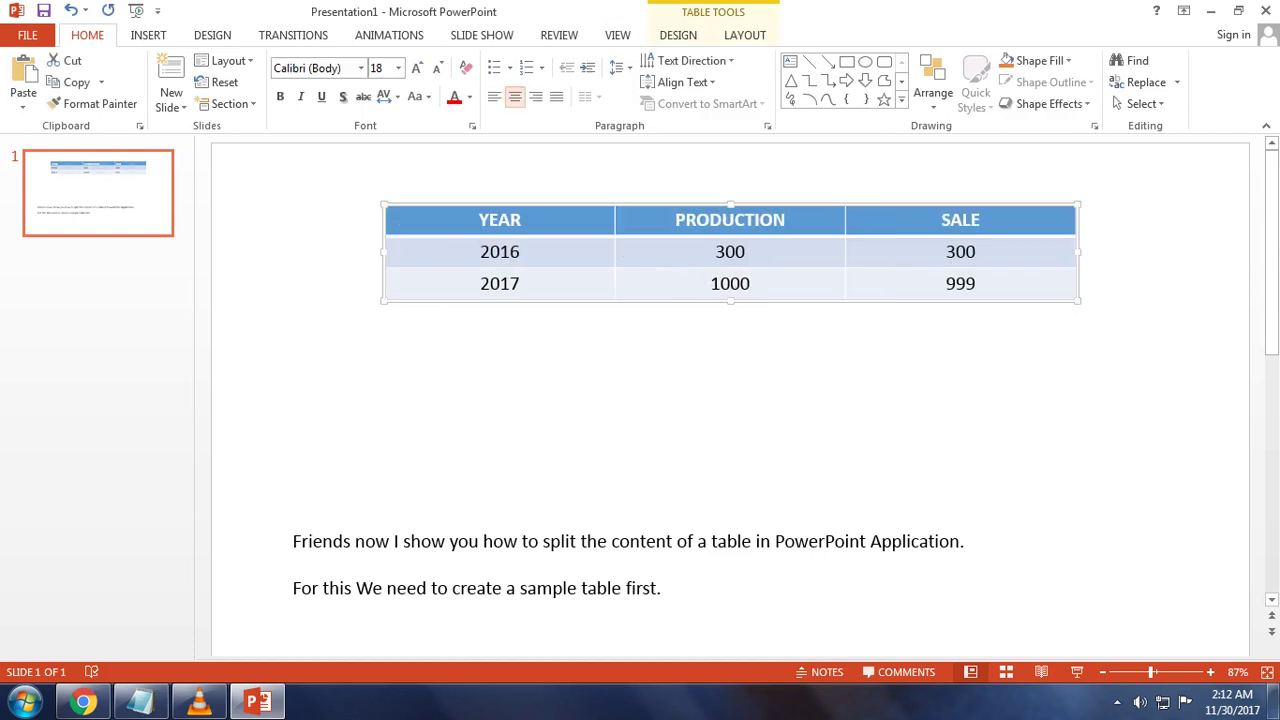
key(Escape)
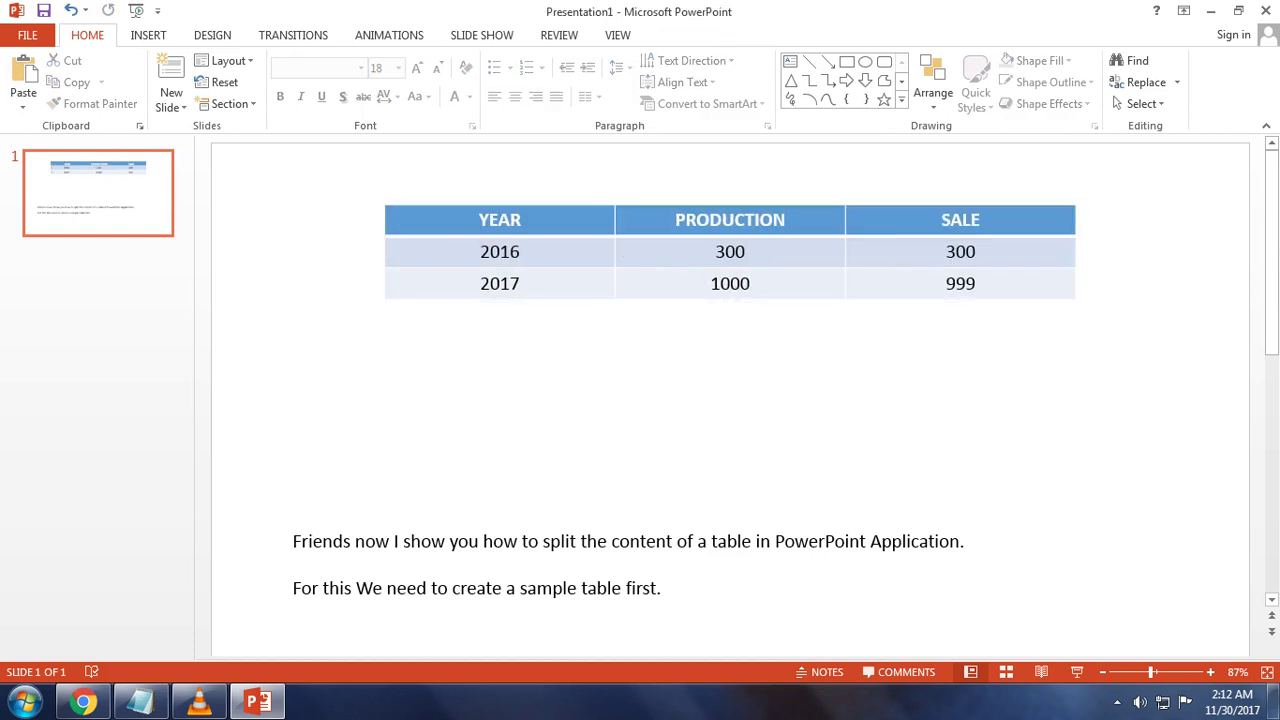
Append 'Now we will split the contents or cells of the above table.' and lower the text box slightly.
click(661, 588)
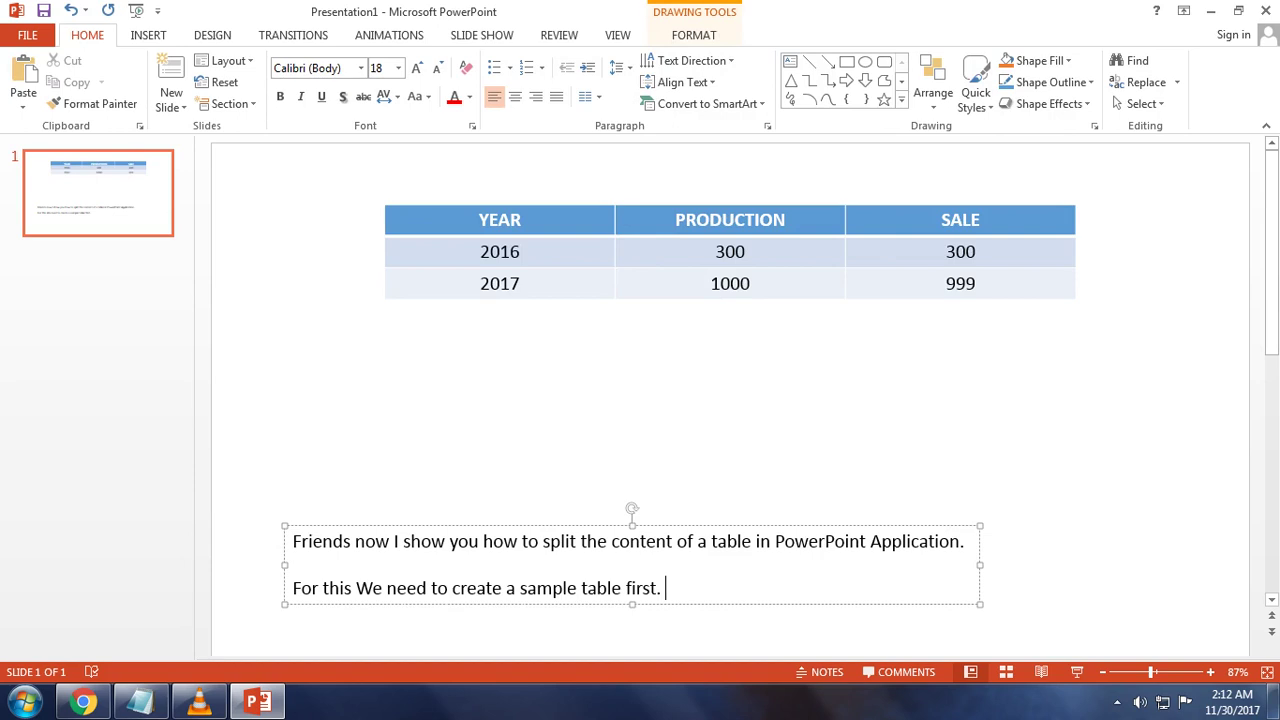
text(nOW )
text(we )
text(wil)
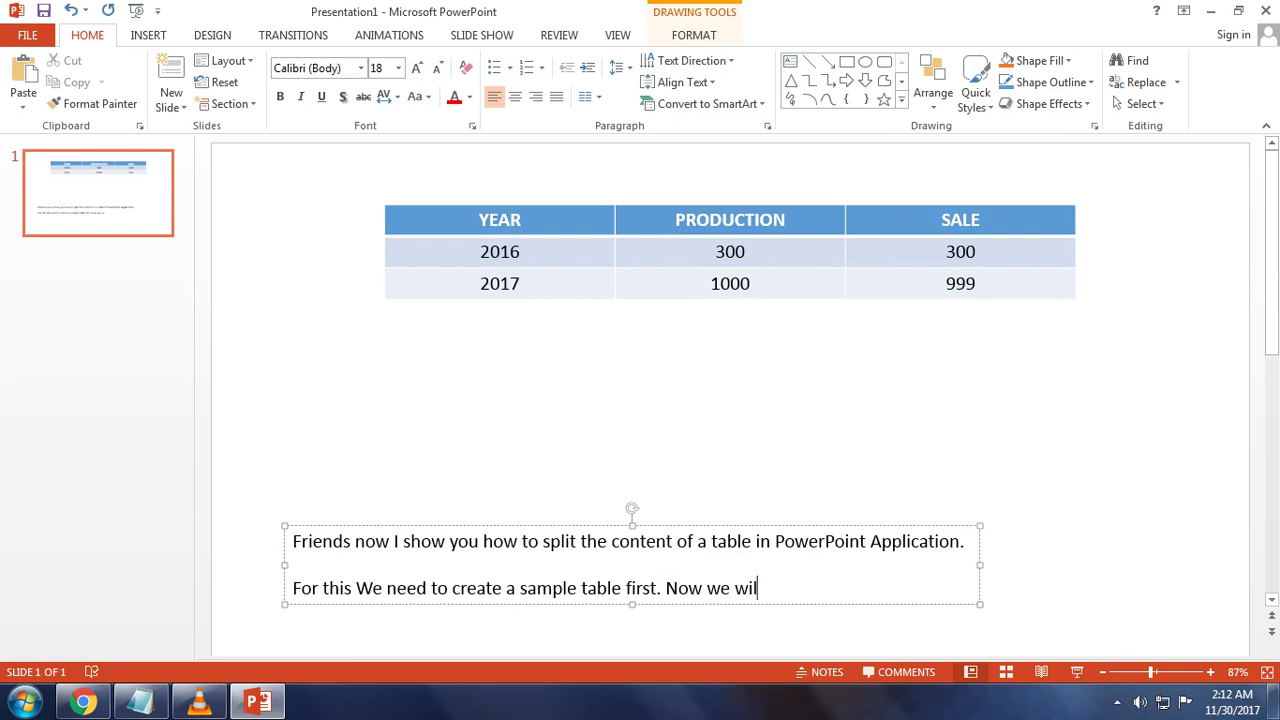
text(l split )
text(the )
text(conten)
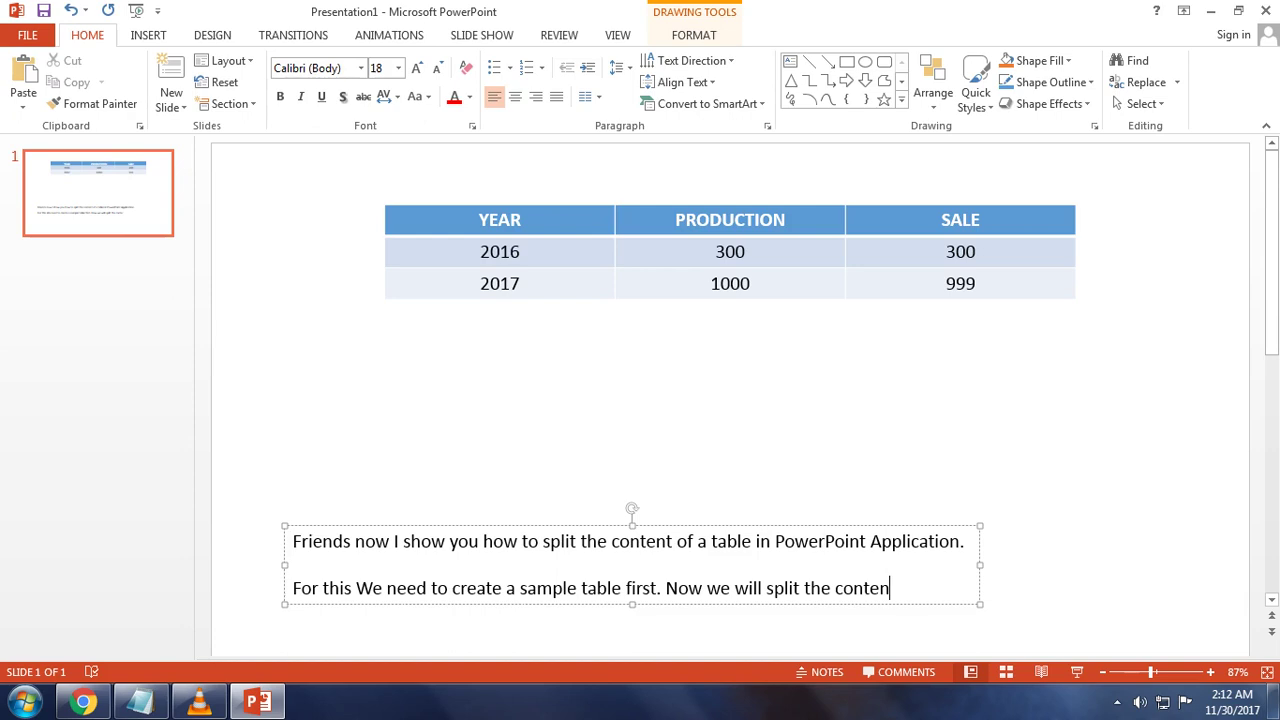
text(t)
text(s or cel)
text(ls or)
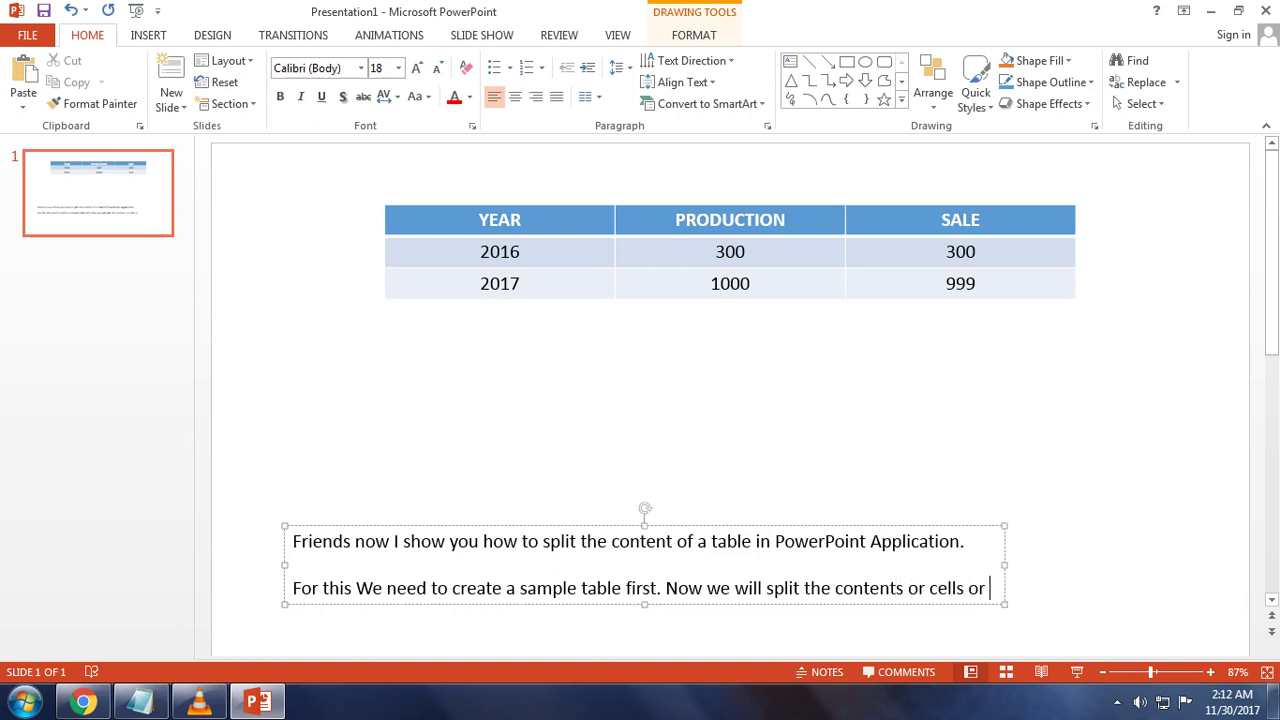
key(BackSpace)
key(BackSpace)
text(f the ab)
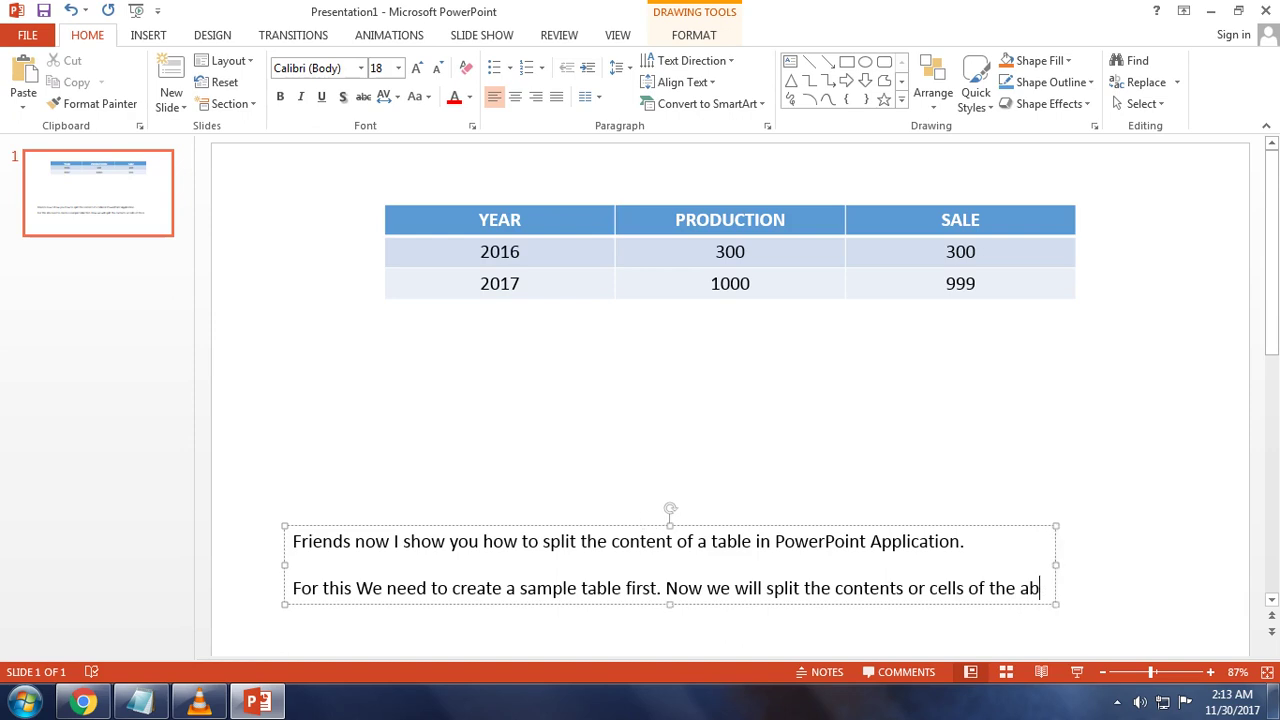
text(ove table.)
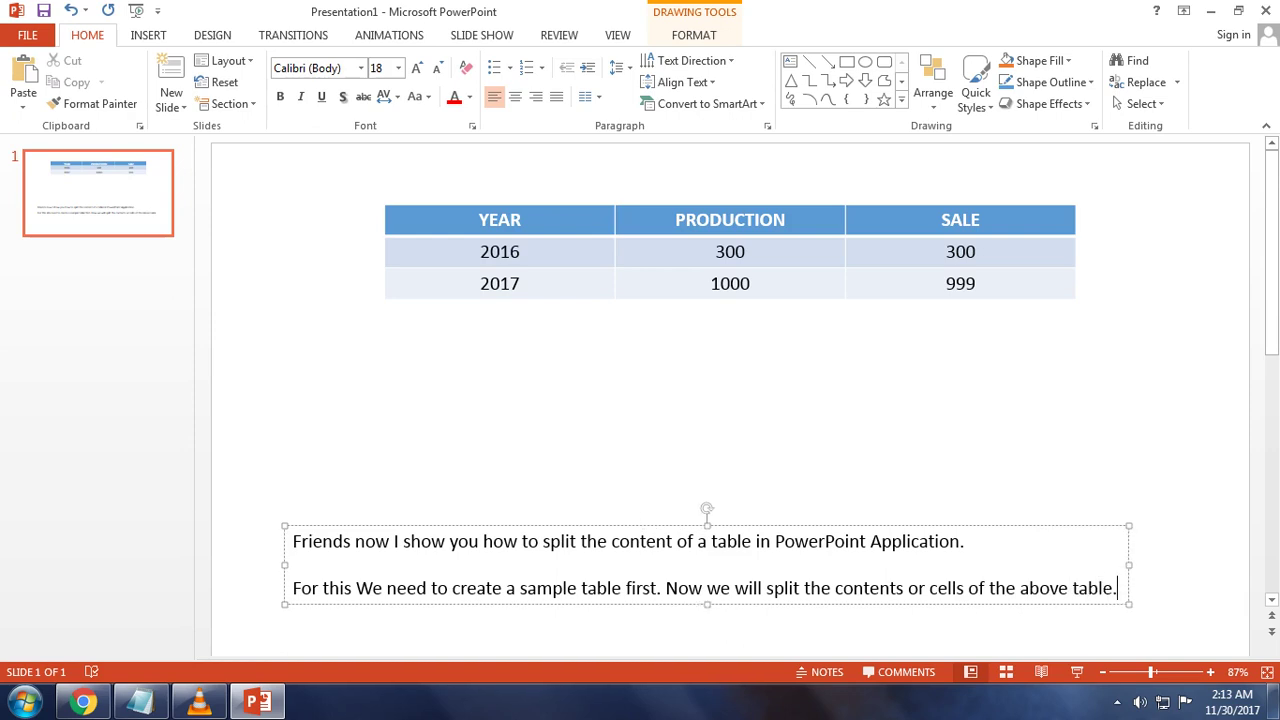
drag(600, 525, 593, 586)
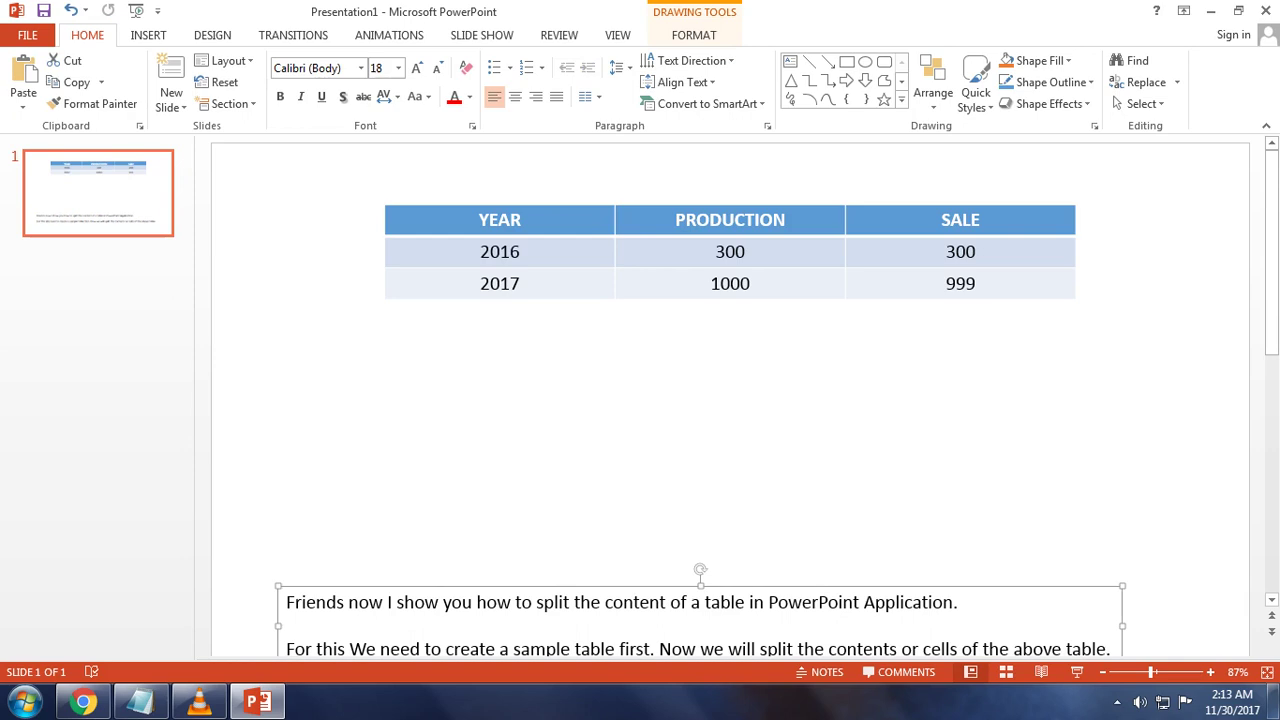
click(478, 220)
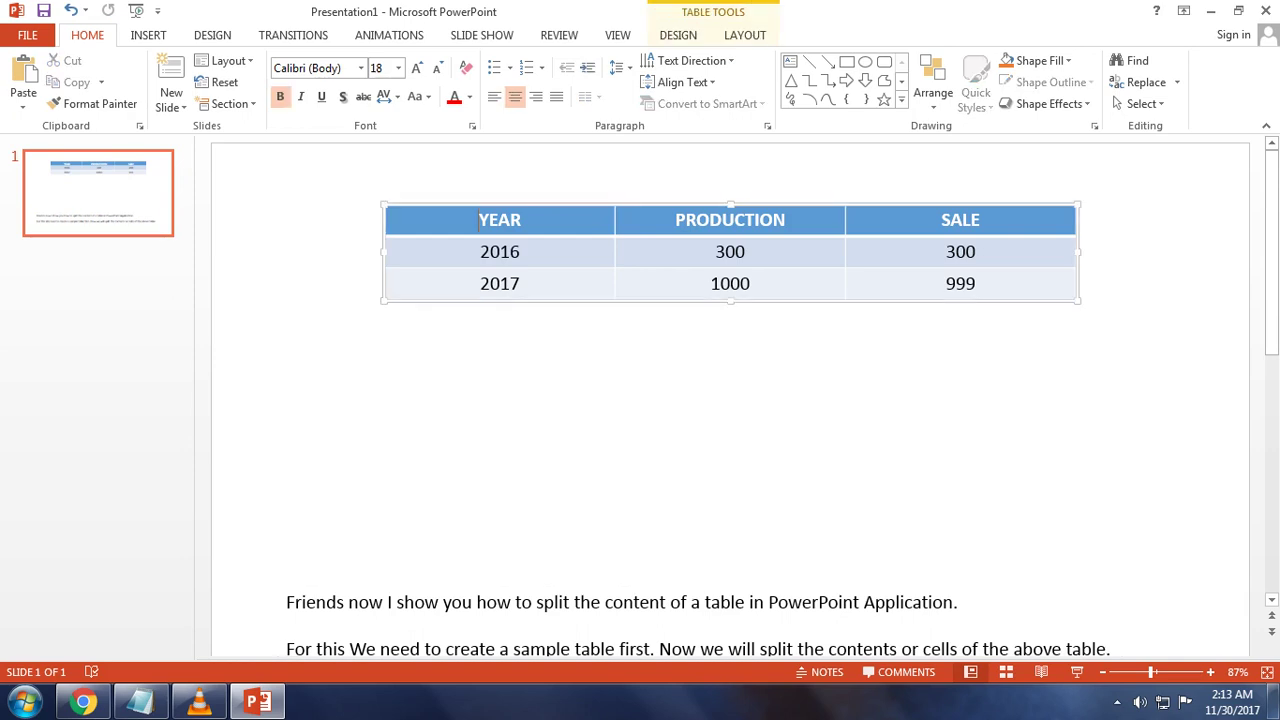
Drag the explanatory text box upward to sit just beneath the table.
key(Escape)
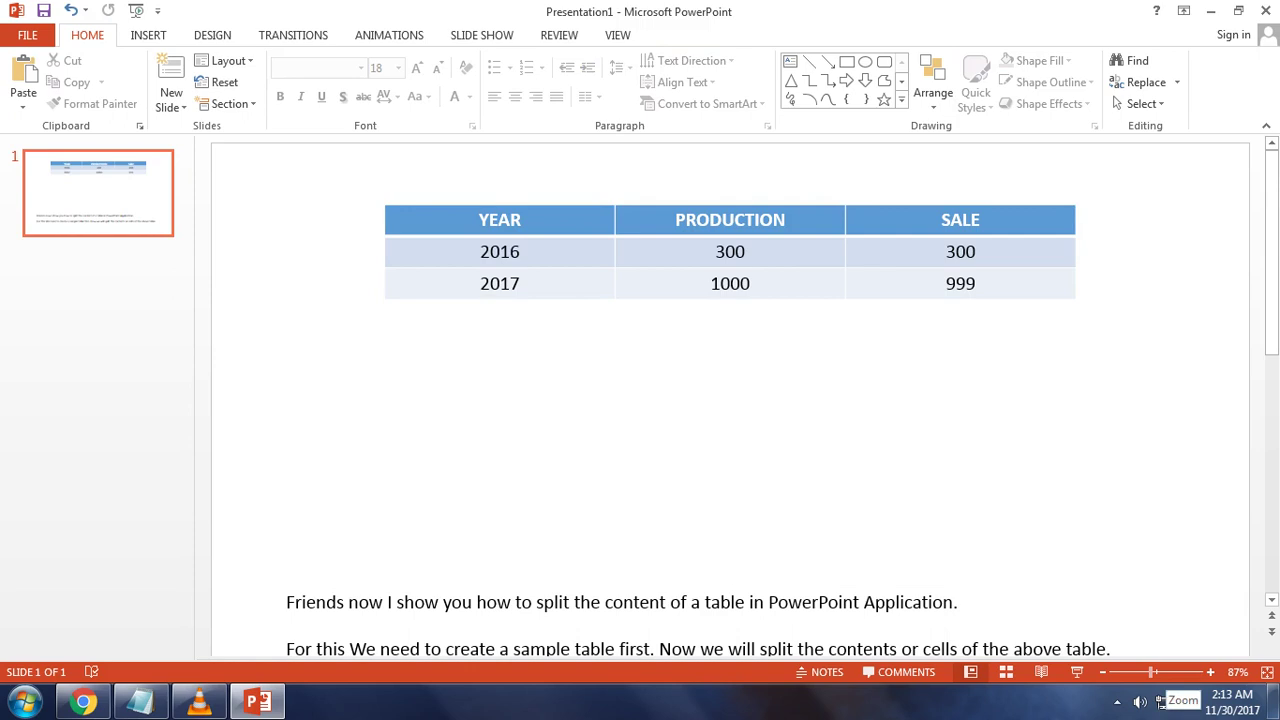
click(1271, 599)
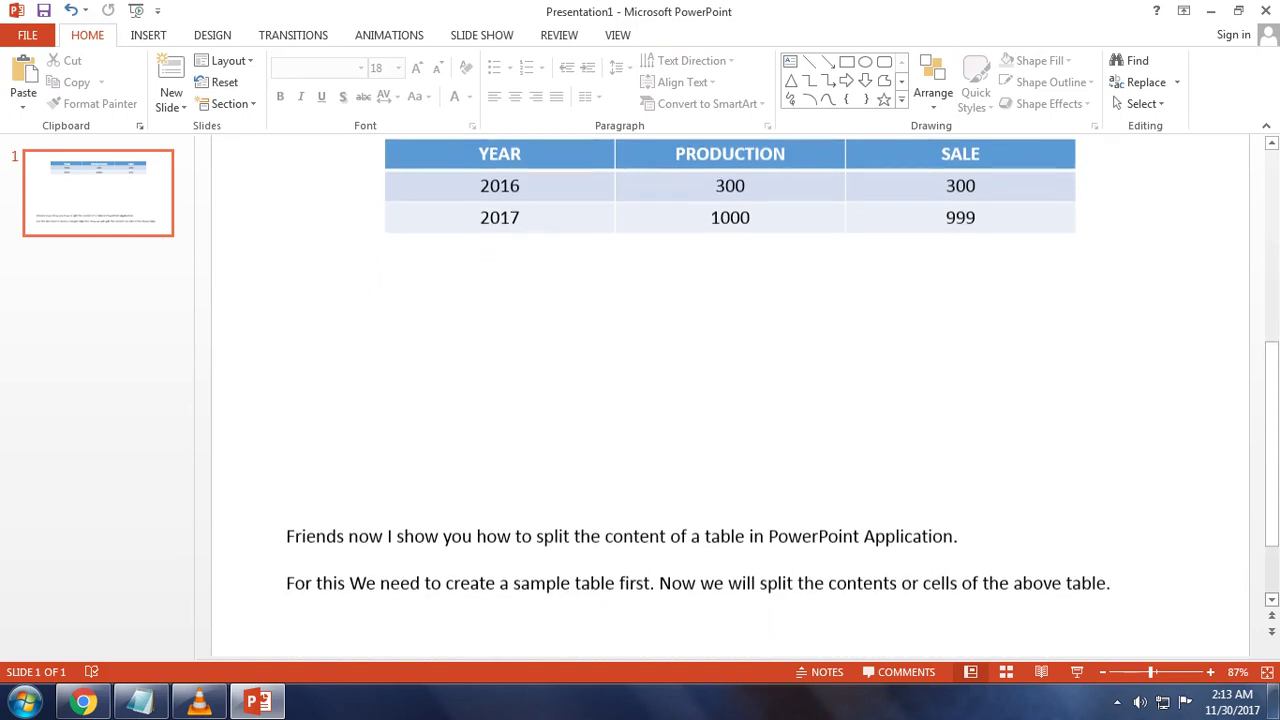
click(1271, 143)
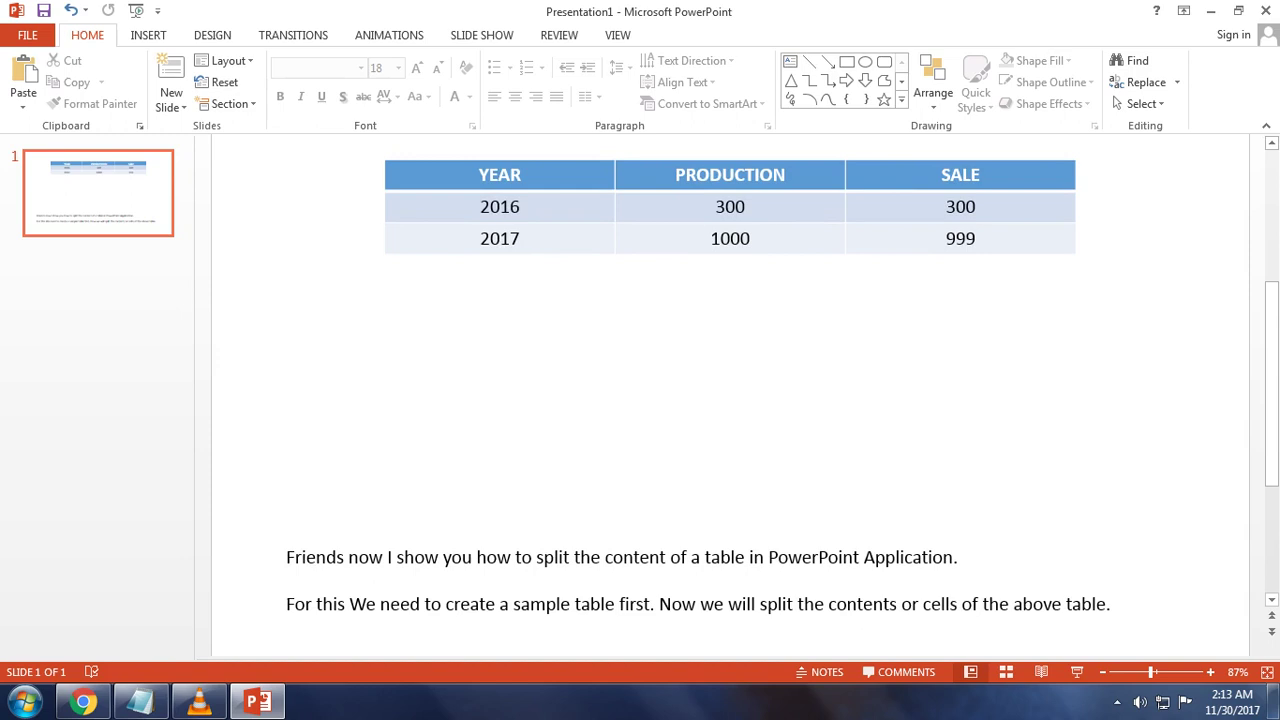
click(442, 557)
drag(640, 620, 656, 462)
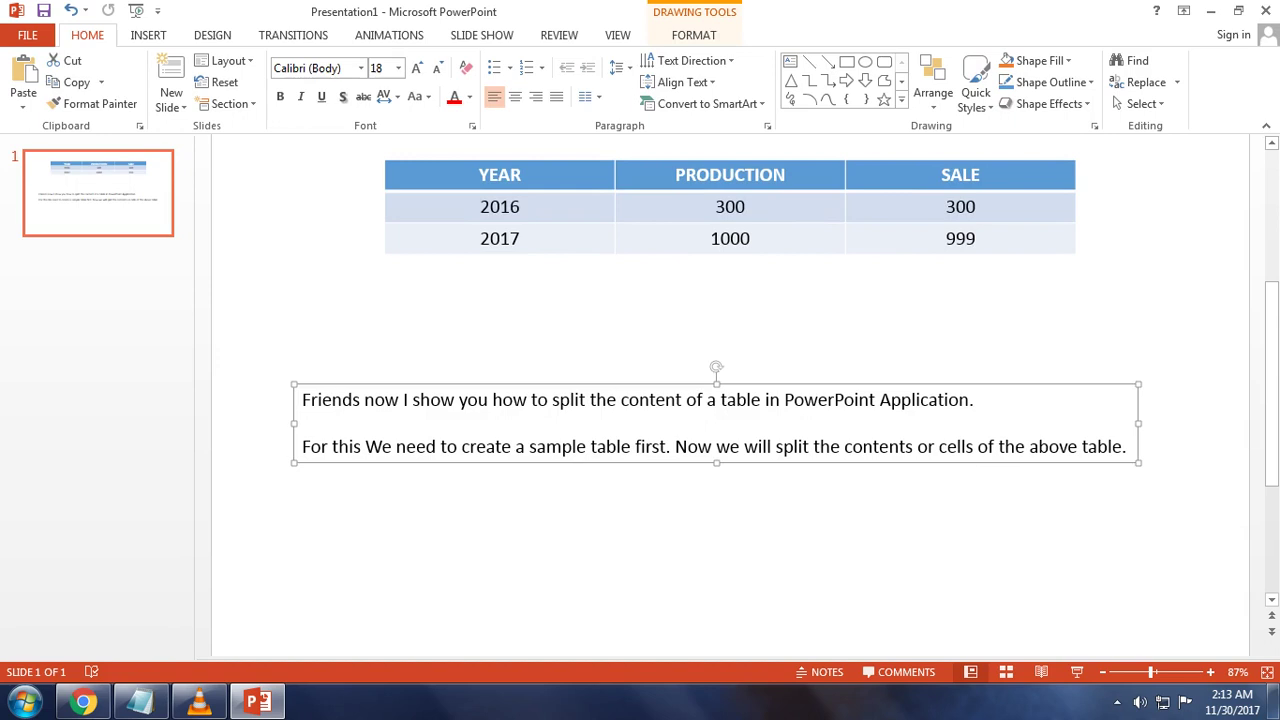
Add a 'Steps:' heading and step 1 'Select the whole table'.
click(1127, 446)
key(Return)
key(Return)
text(S)
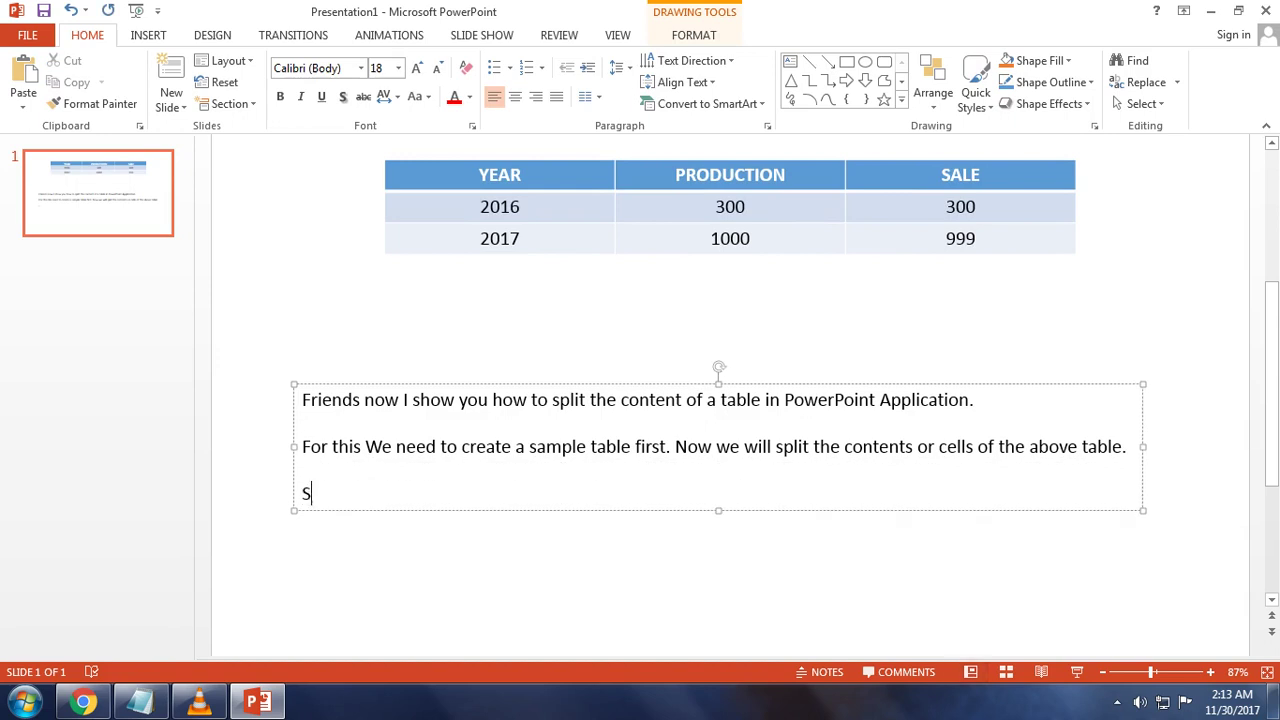
text(teps:)
key(Return)
text(1 )
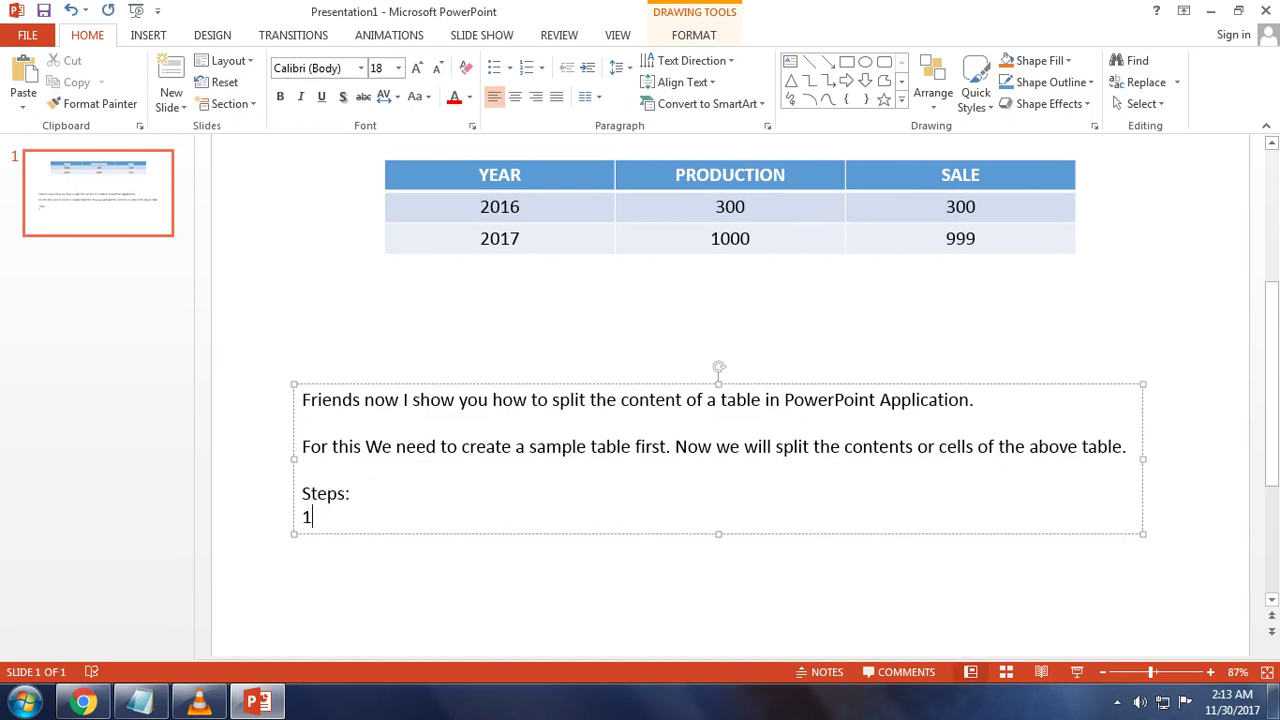
text())
text( Select the)
text( who)
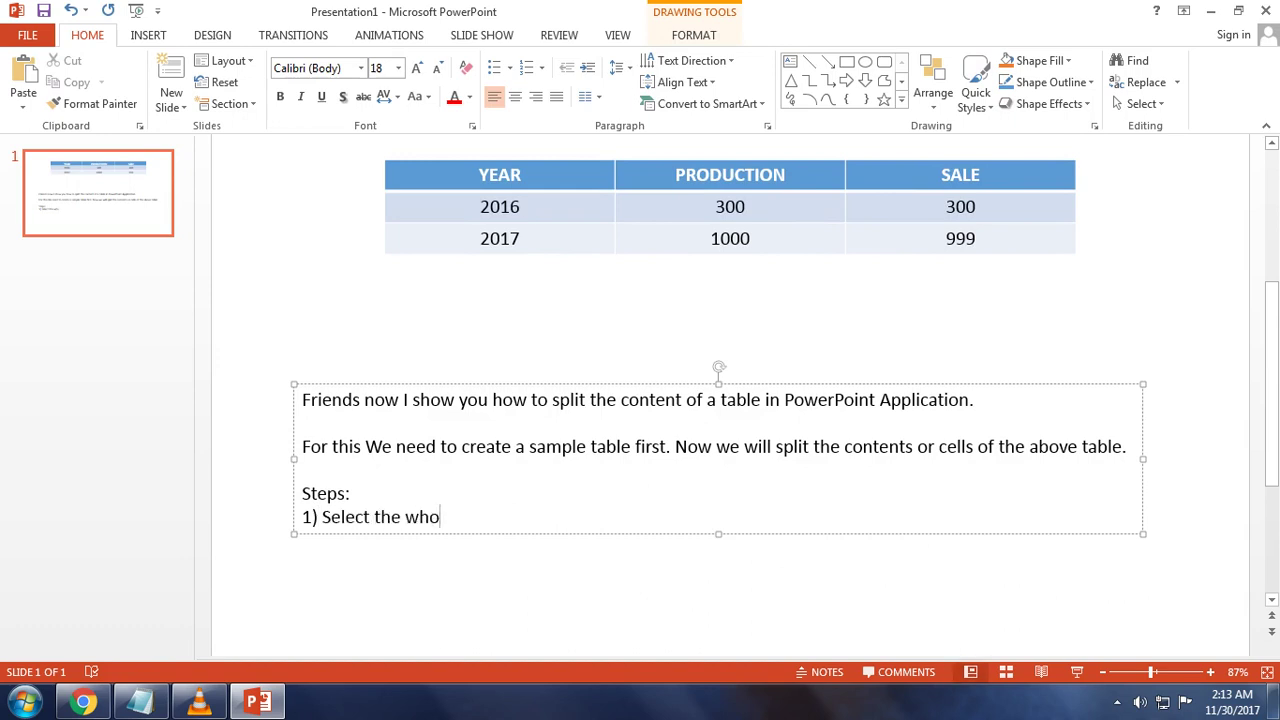
text(e)
key(BackSpace)
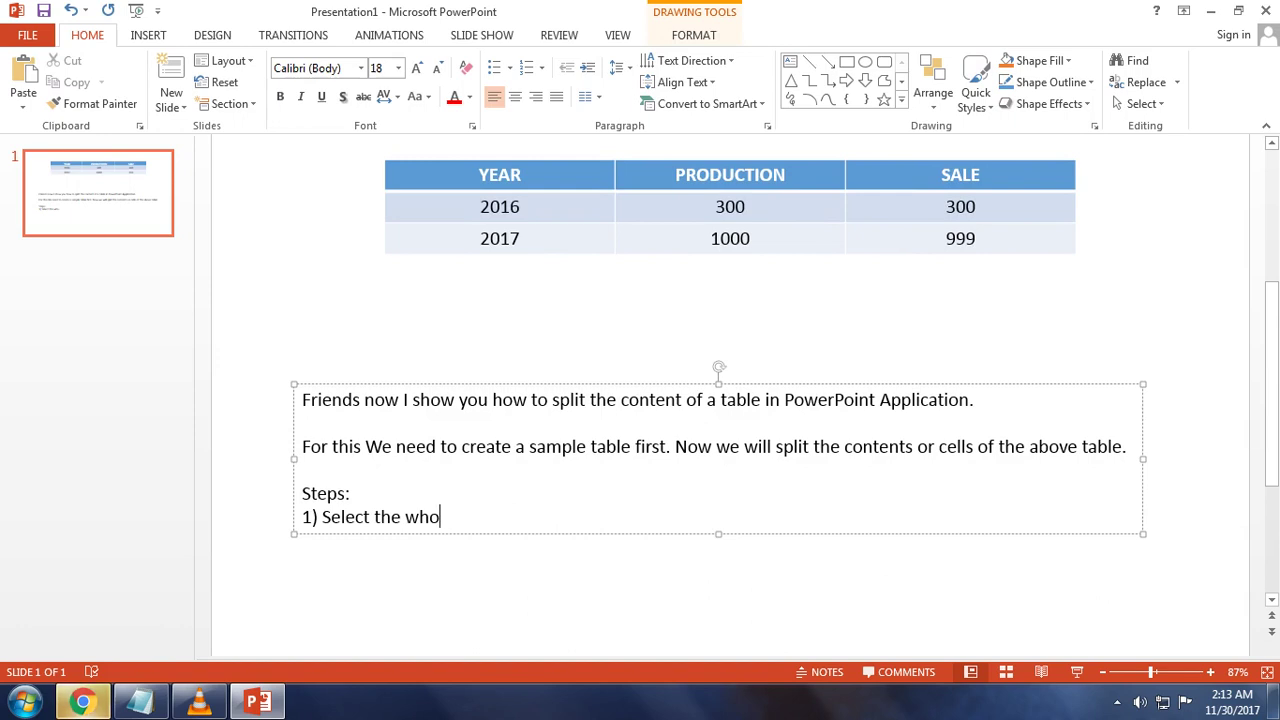
text(le table)
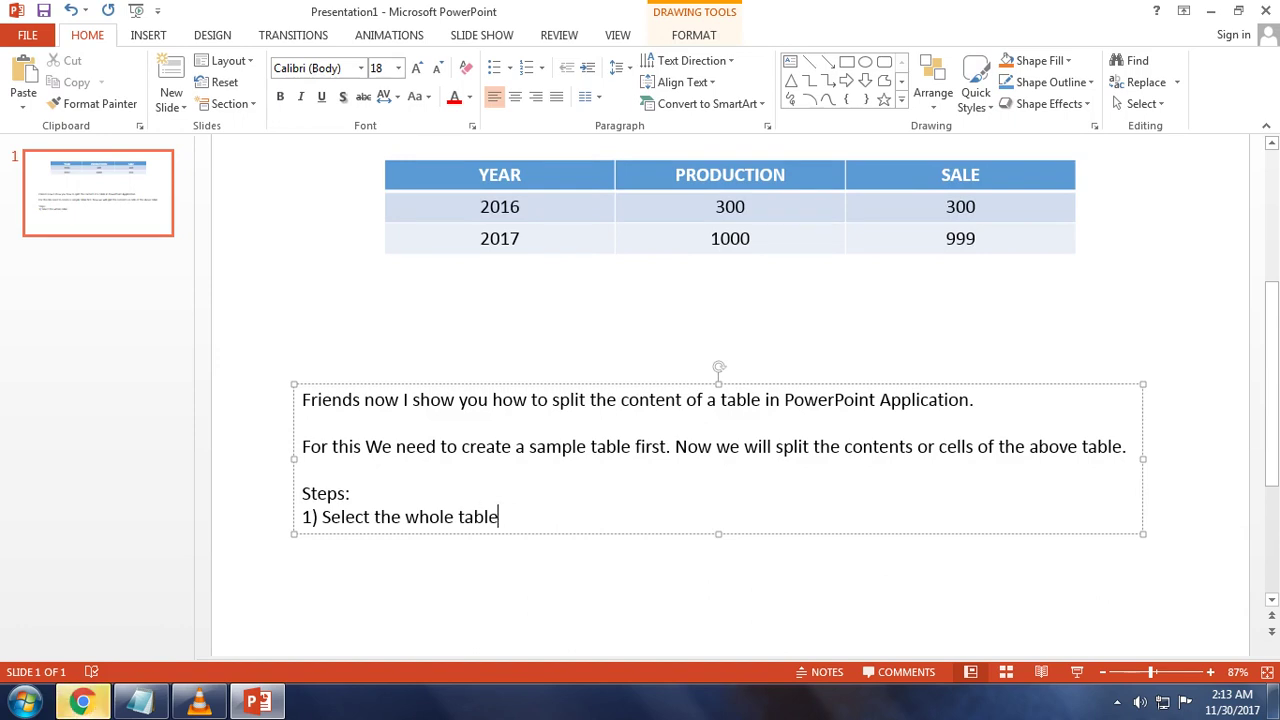
Add step 2 about cutting or copying the table as per requirement.
key(Return)
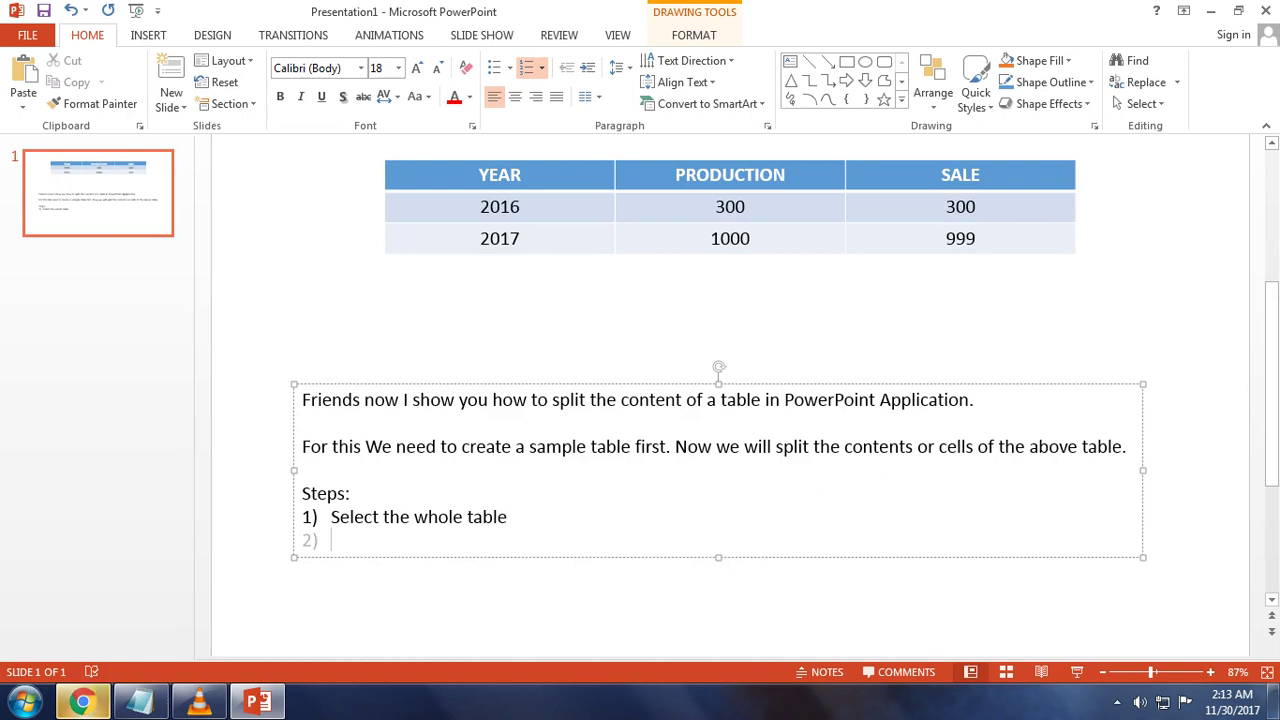
text(Cu)
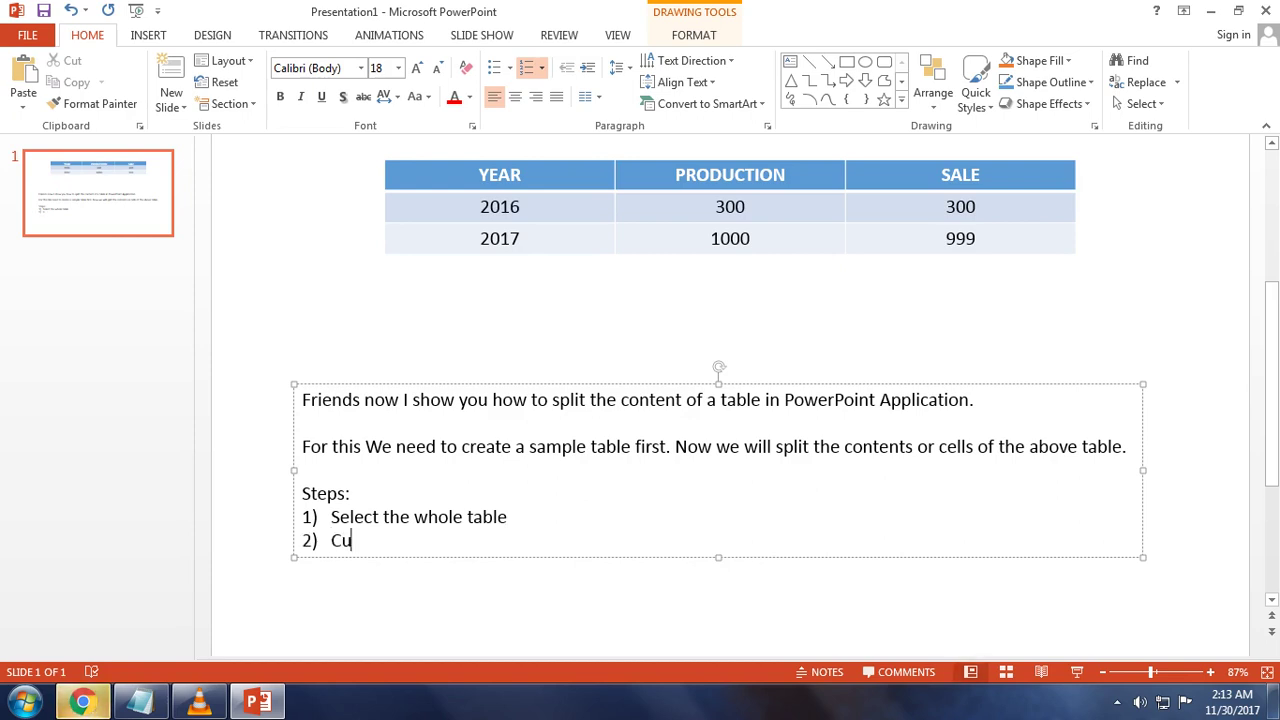
text(t or co)
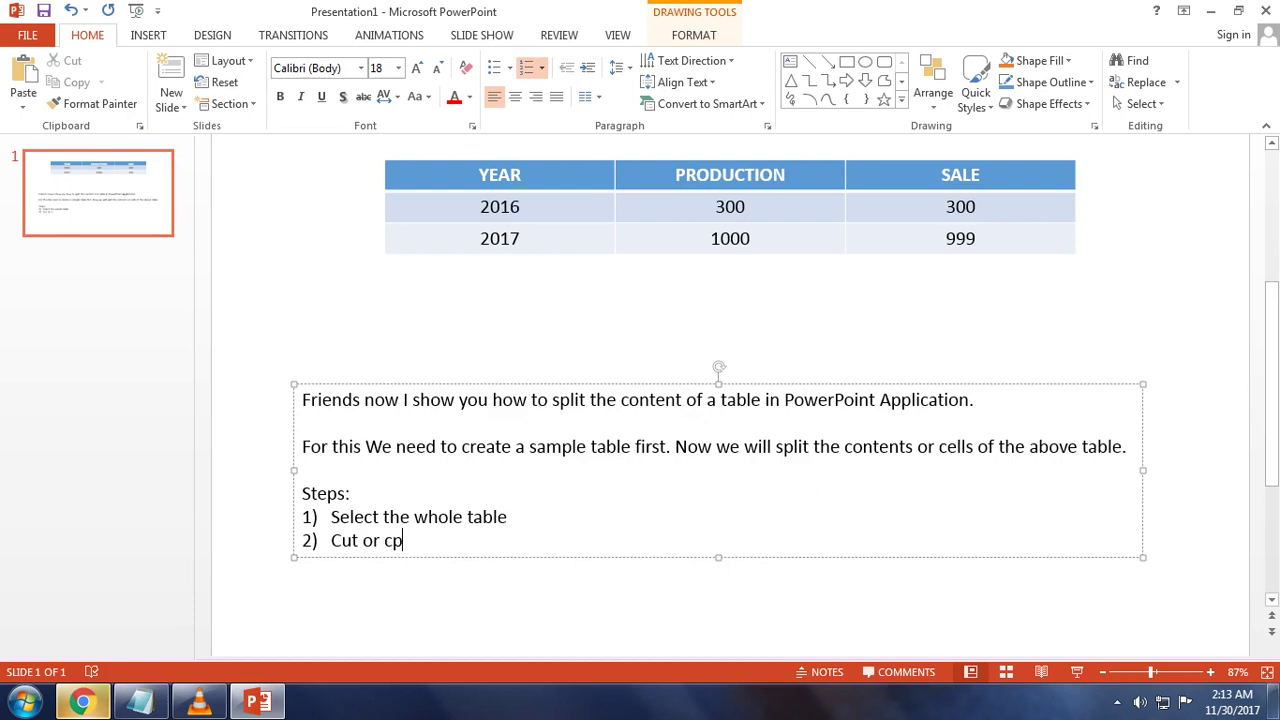
key(BackSpace)
text(opy it)
text( as per )
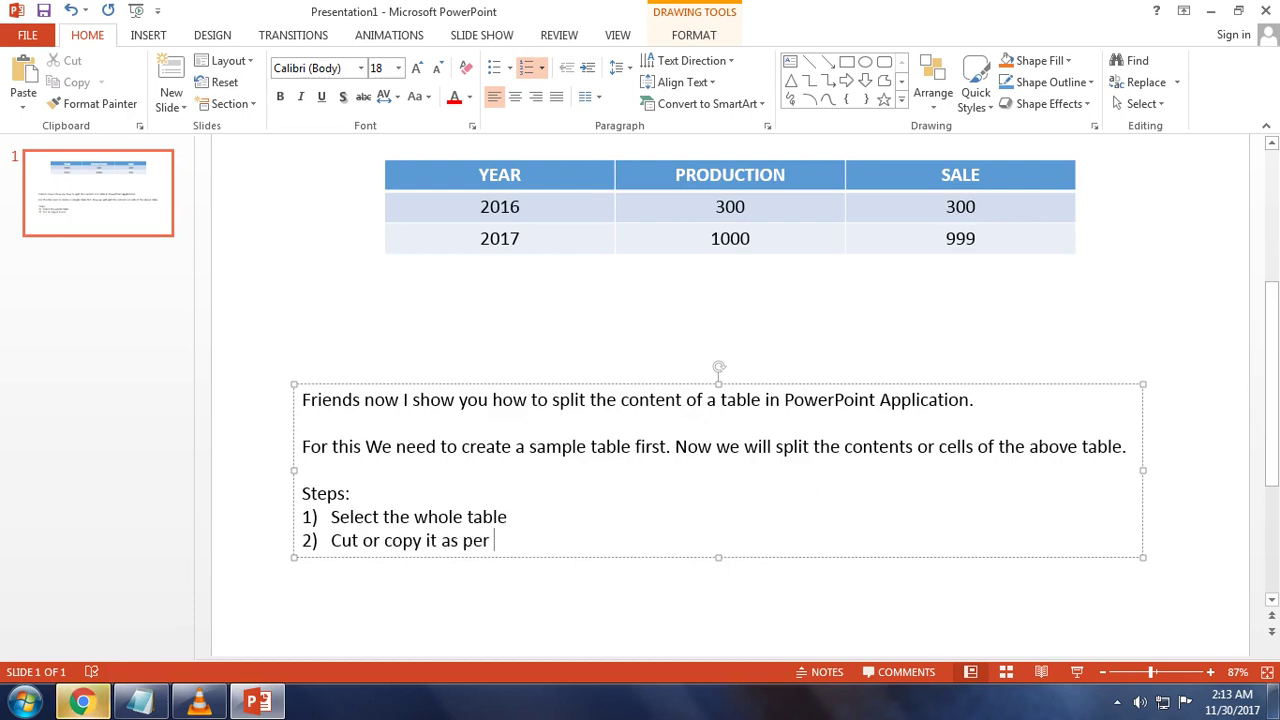
text(requ)
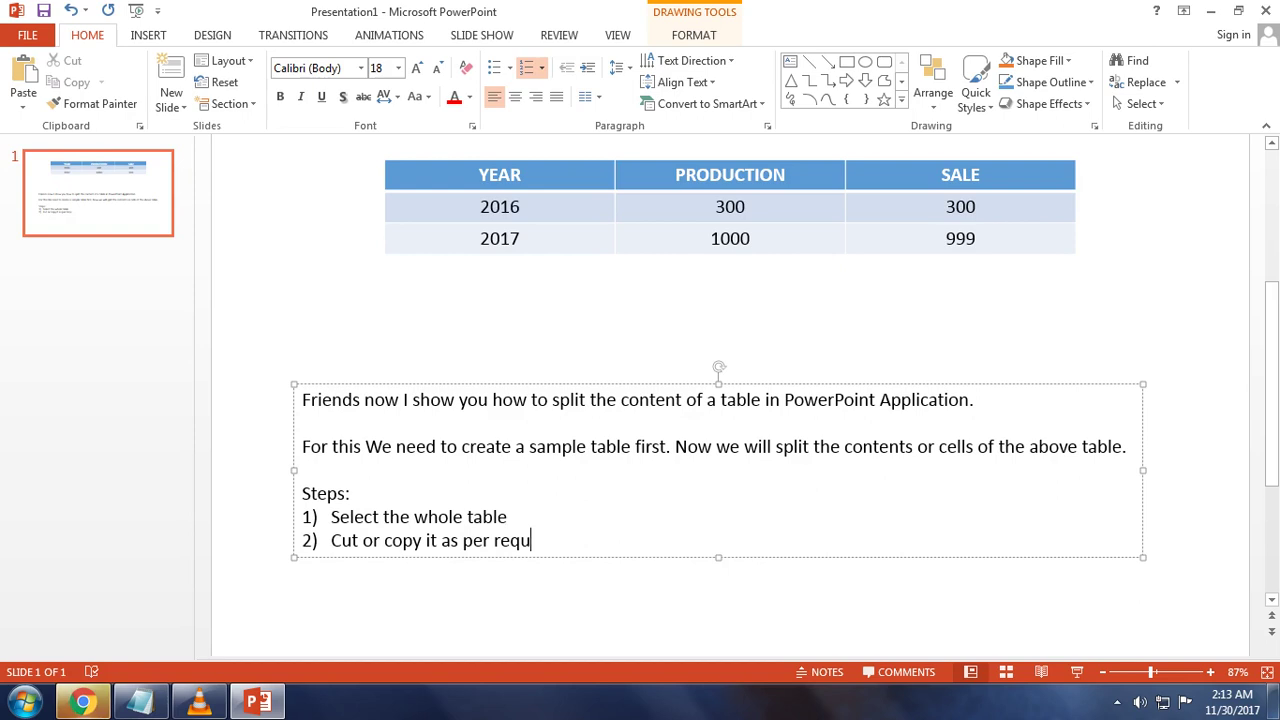
text(irement)
Add step 3 'Select the Paste special option under Clipboard Group' and begin item 4.
key(Return)
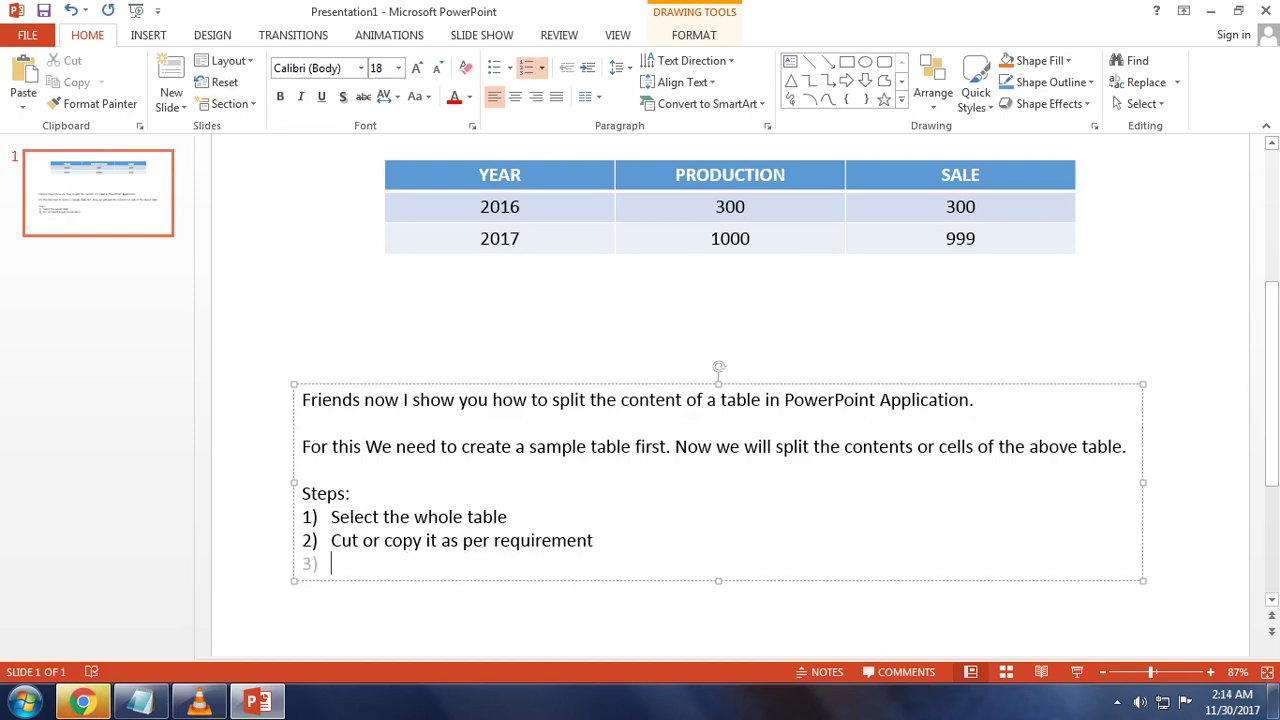
text(Select)
text( the Pa)
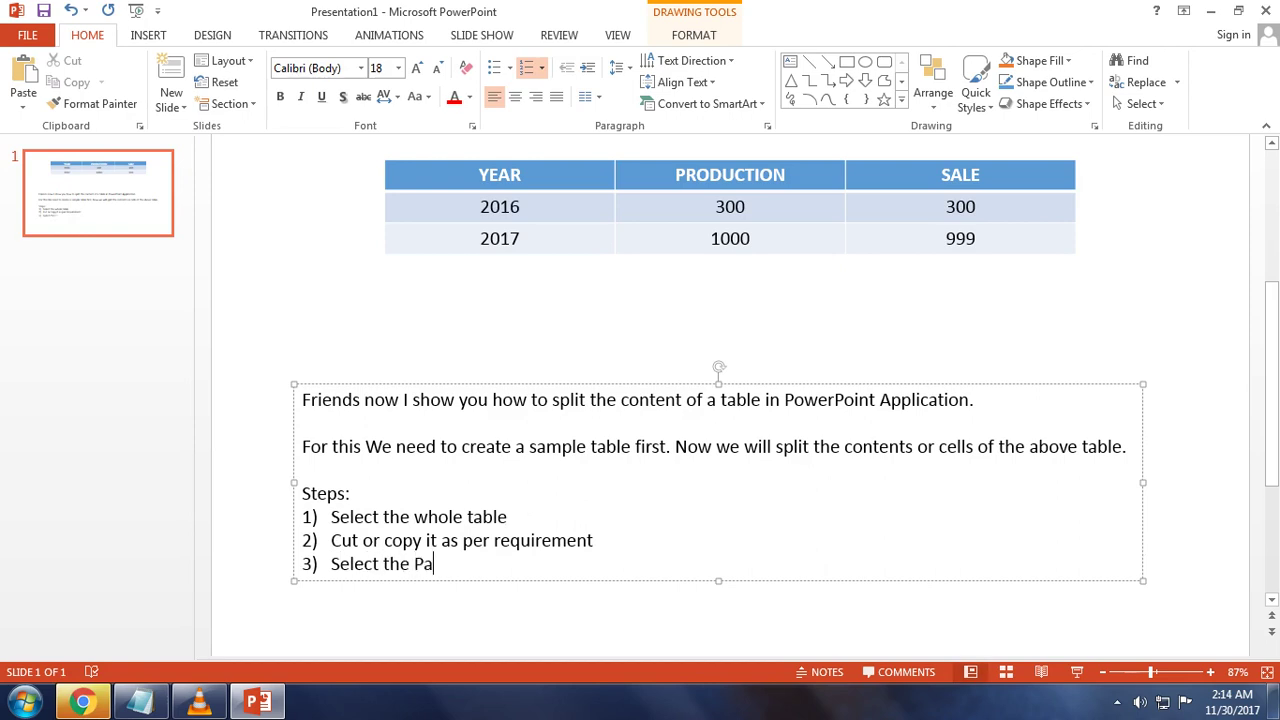
text(ste sa)
key(BackSpace)
text(pe)
text(cial opt)
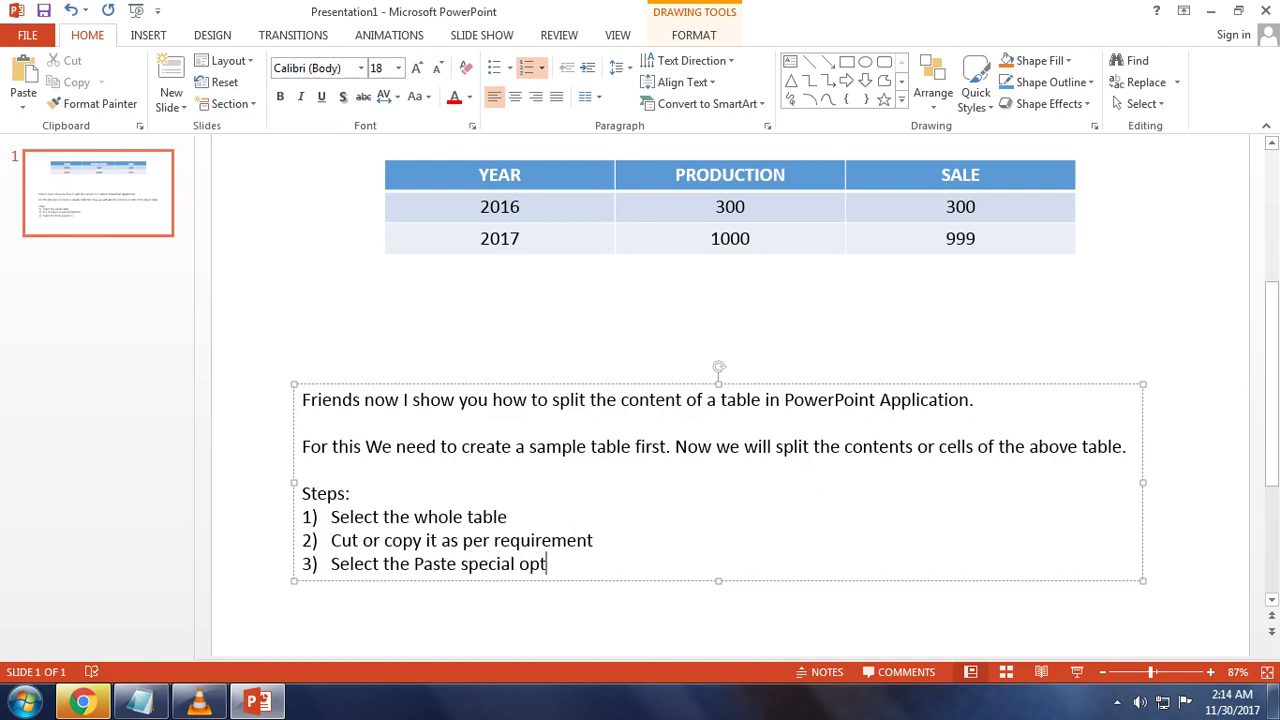
text(ion )
text(under )
text(Clipb)
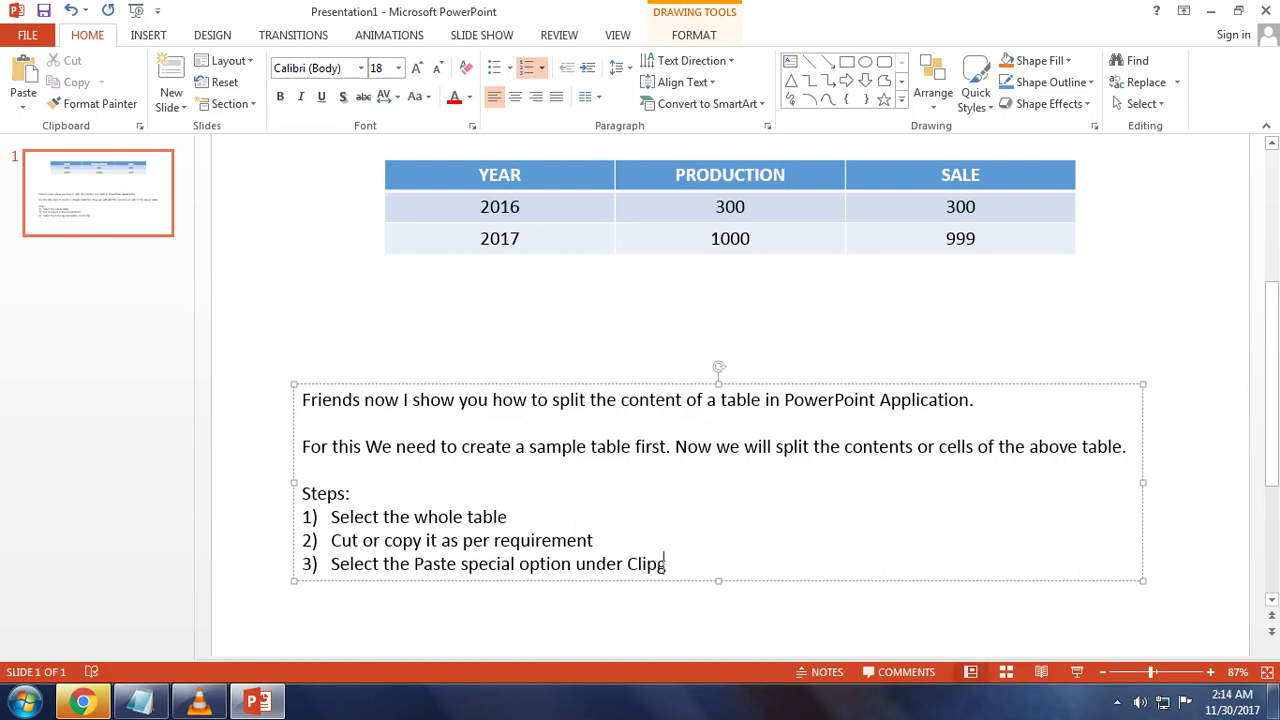
text(rou)
key(BackSpace)
key(BackSpace)
key(BackSpace)
key(BackSpace)
text(board)
text( Gr)
text(u)
key(BackSpace)
text(oup)
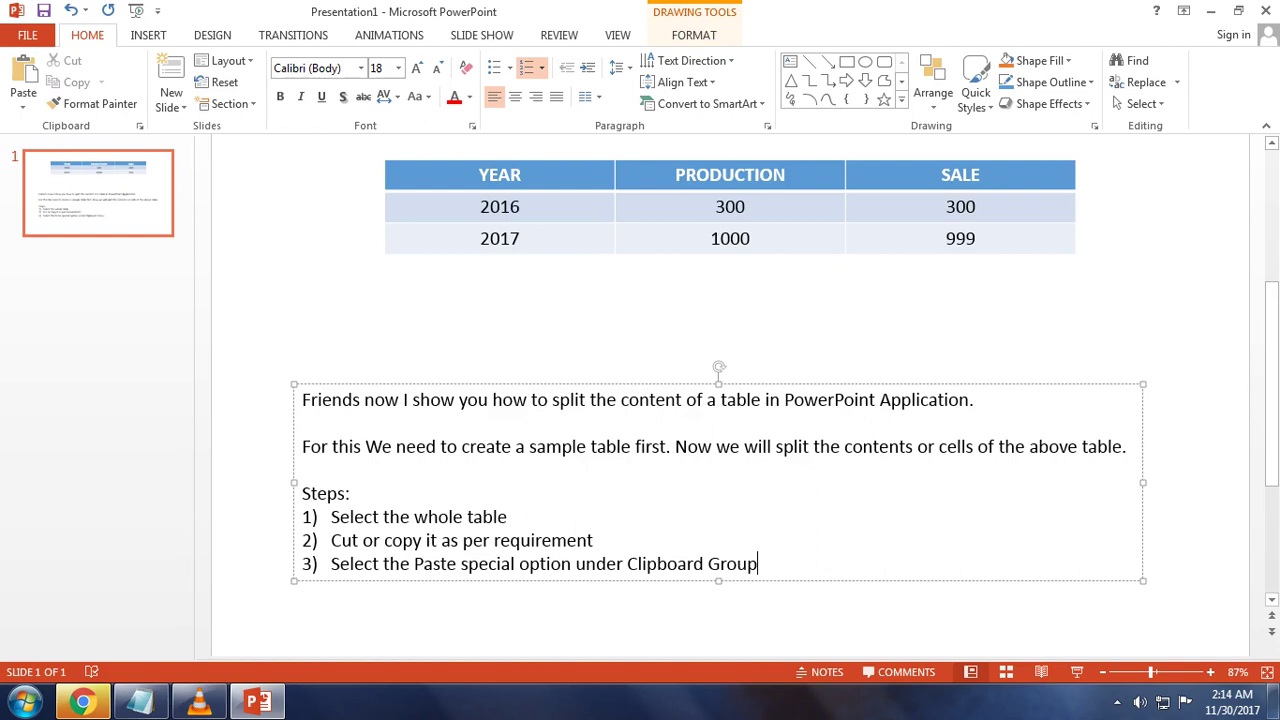
key(Return)
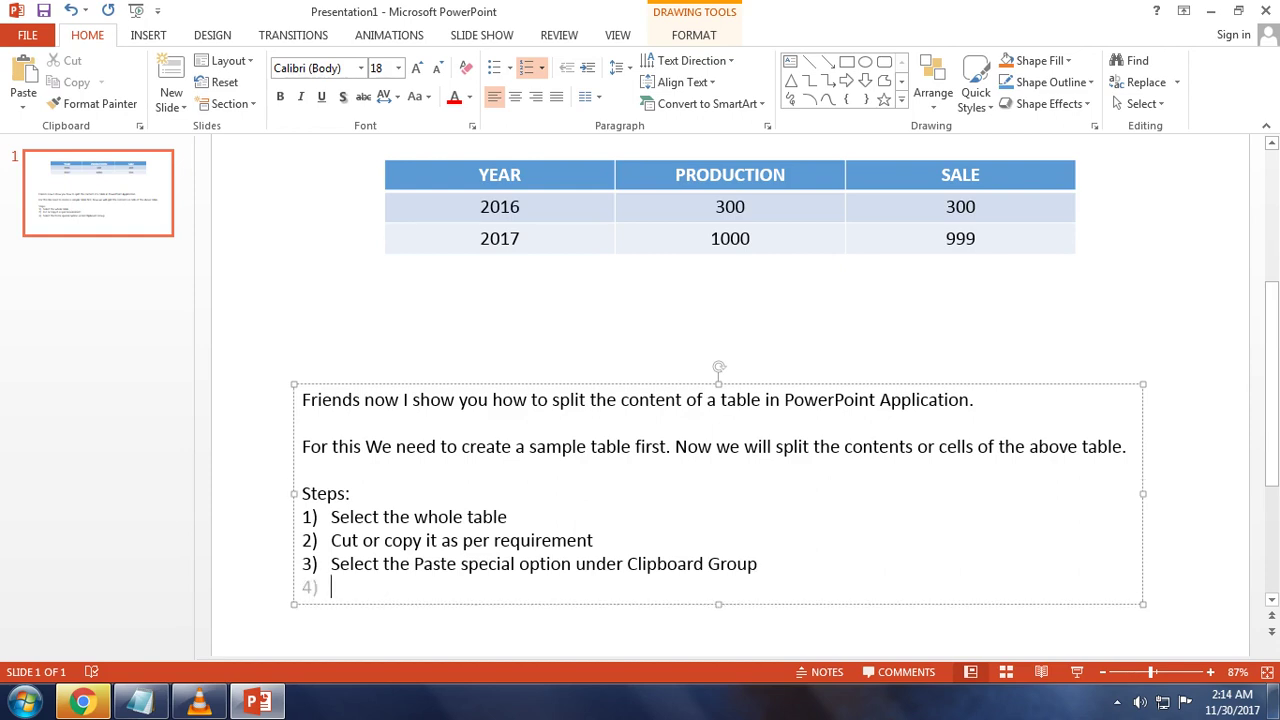
Cut the table and paste it back as an Enhanced Metafile picture via Paste Special.
drag(358, 152, 1138, 286)
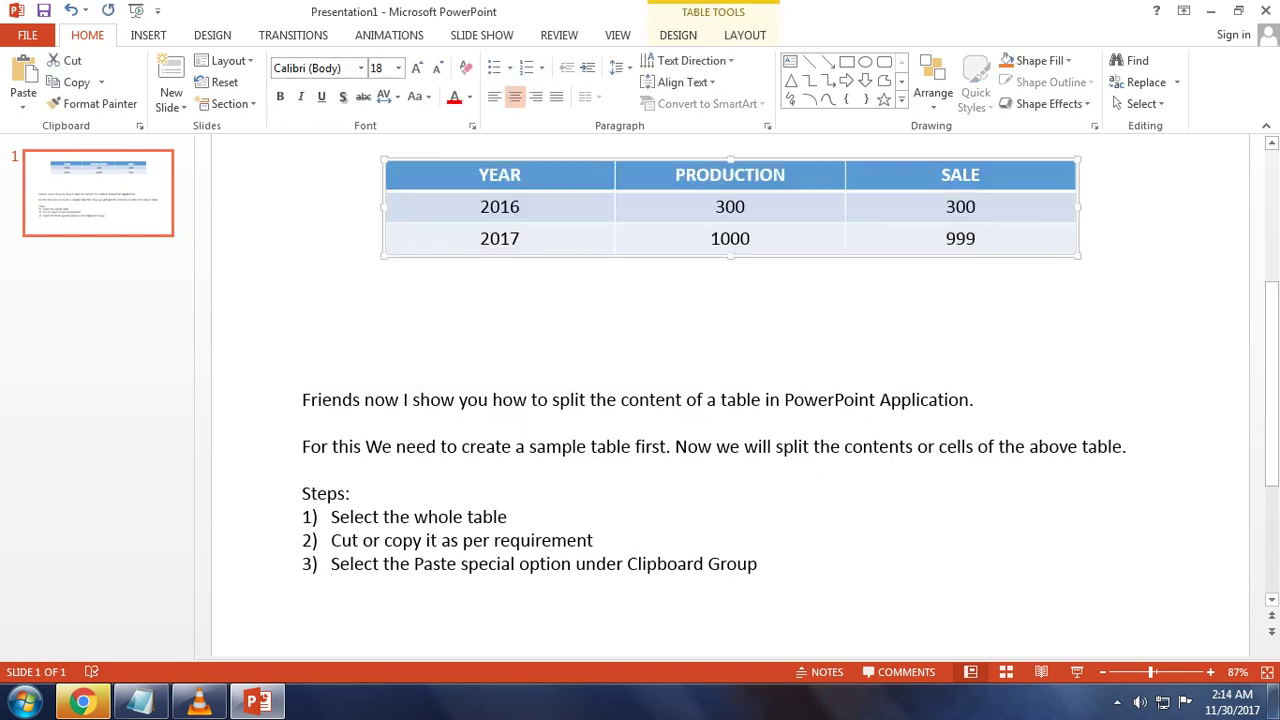
right_click(950, 252)
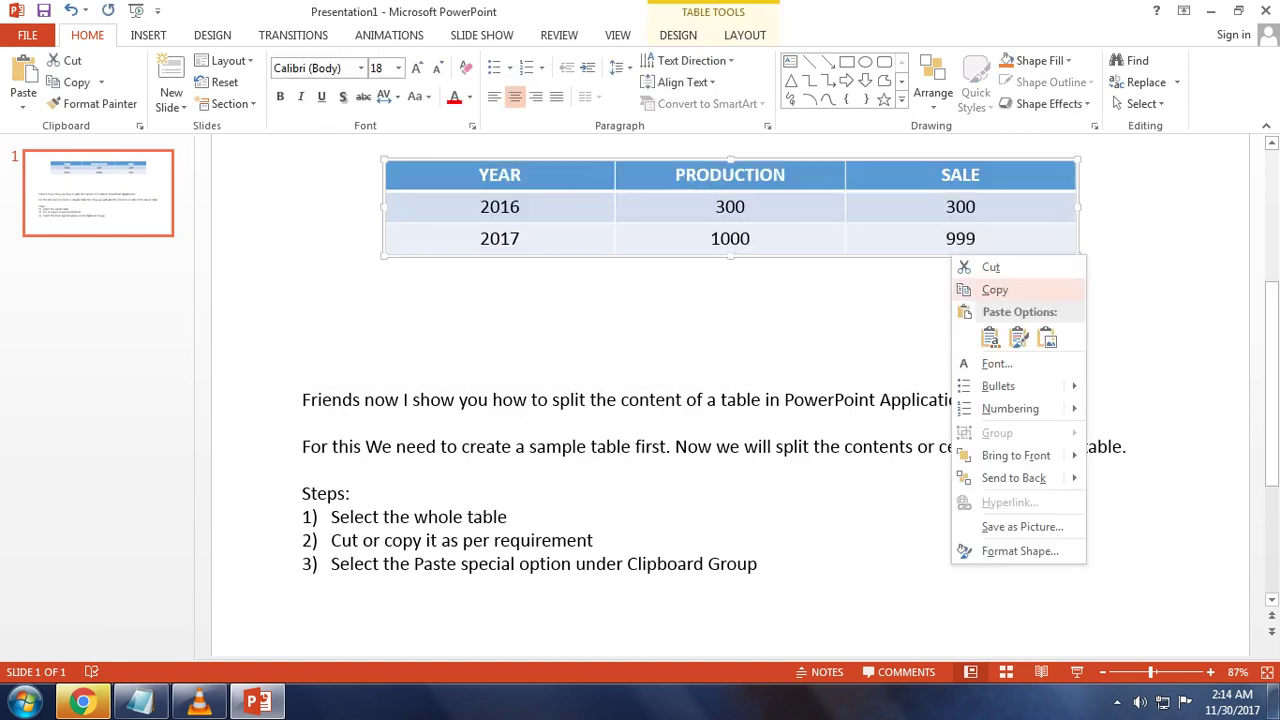
click(960, 266)
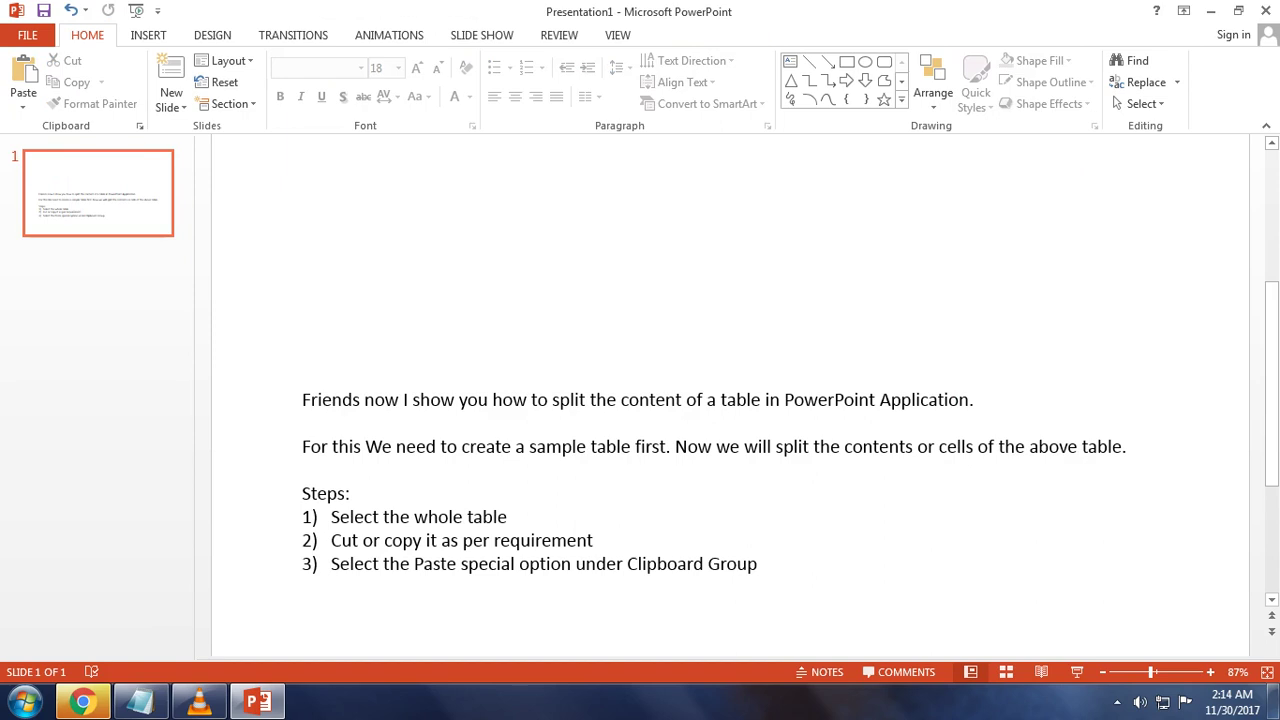
click(23, 106)
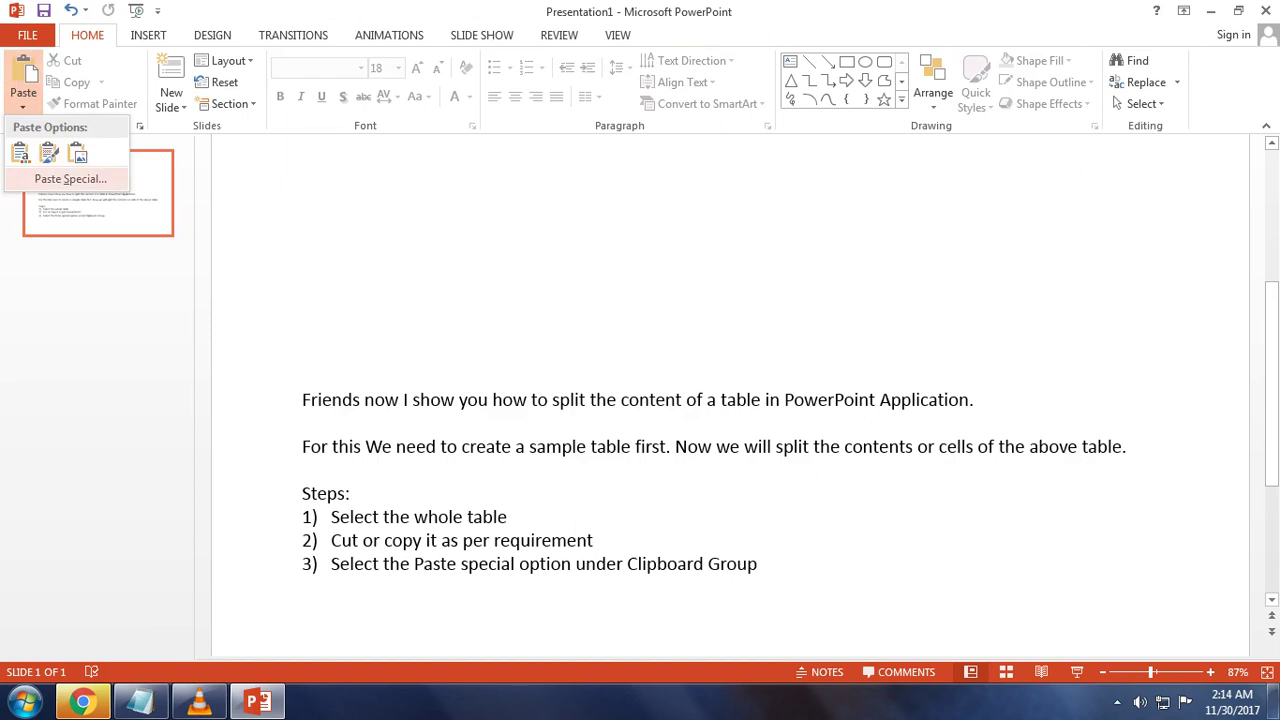
click(70, 178)
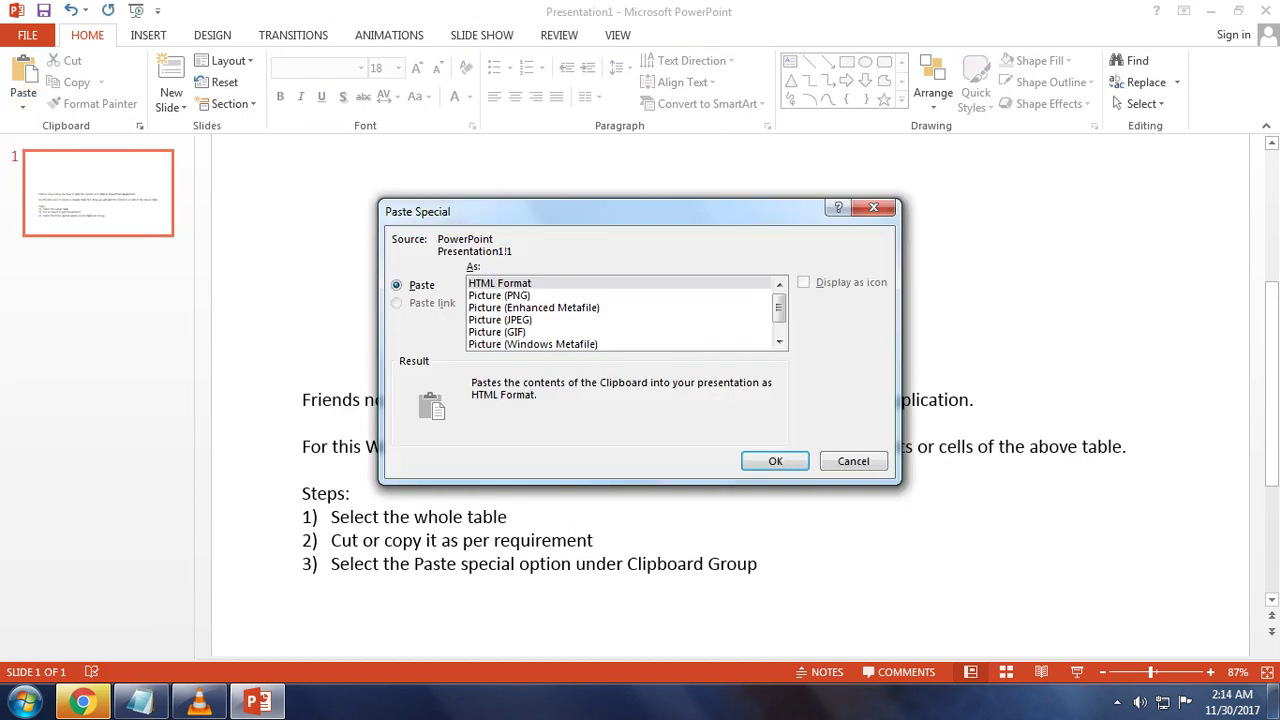
click(533, 307)
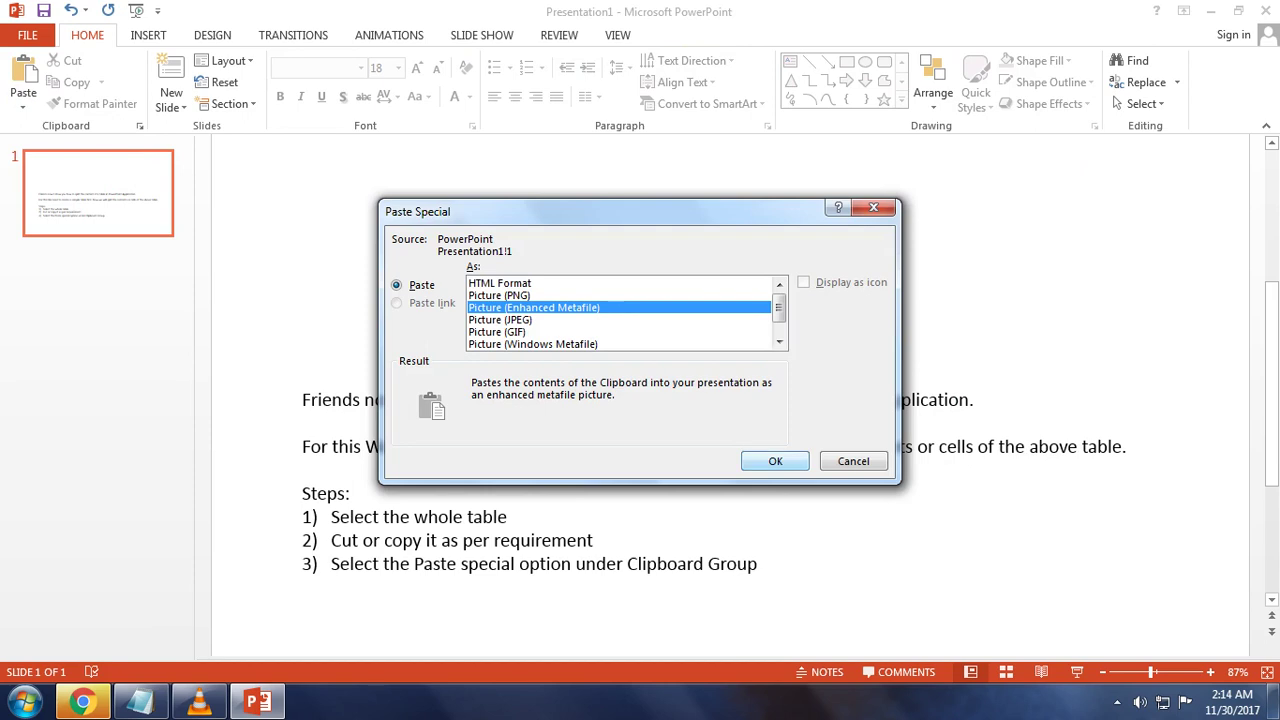
click(775, 461)
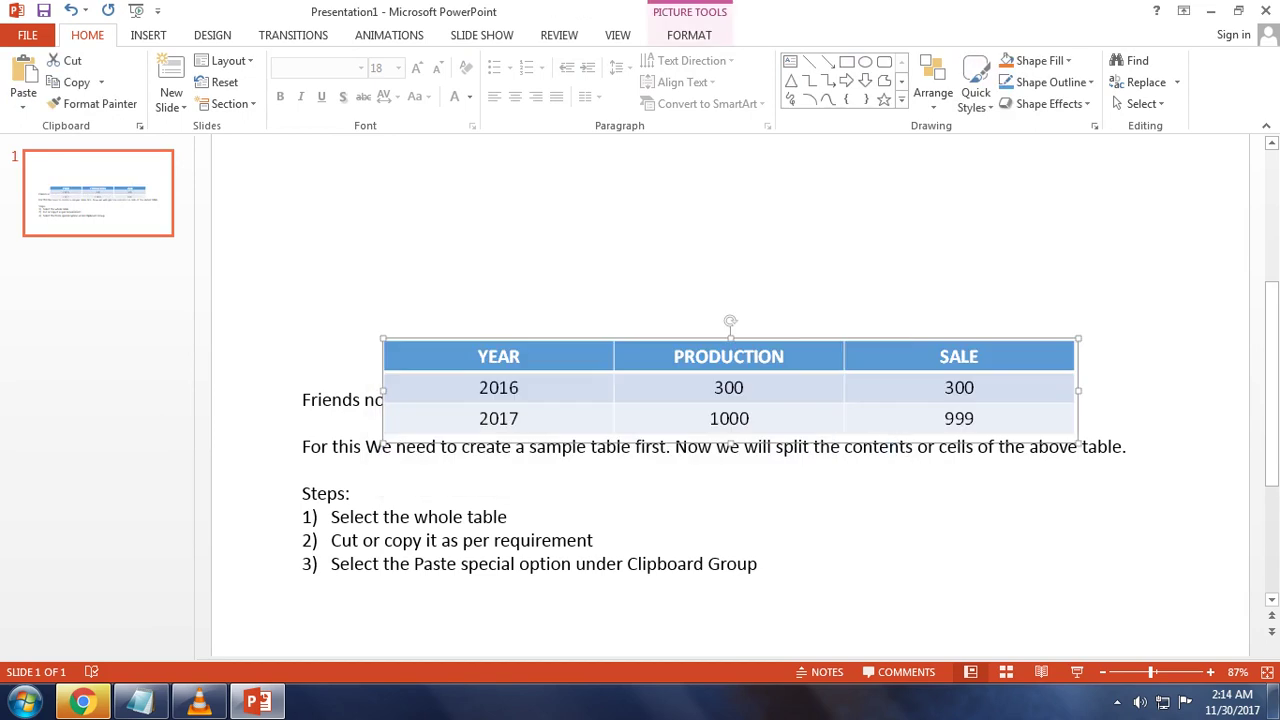
Move the table picture above the text and start a new list item 4.
drag(730, 390, 718, 242)
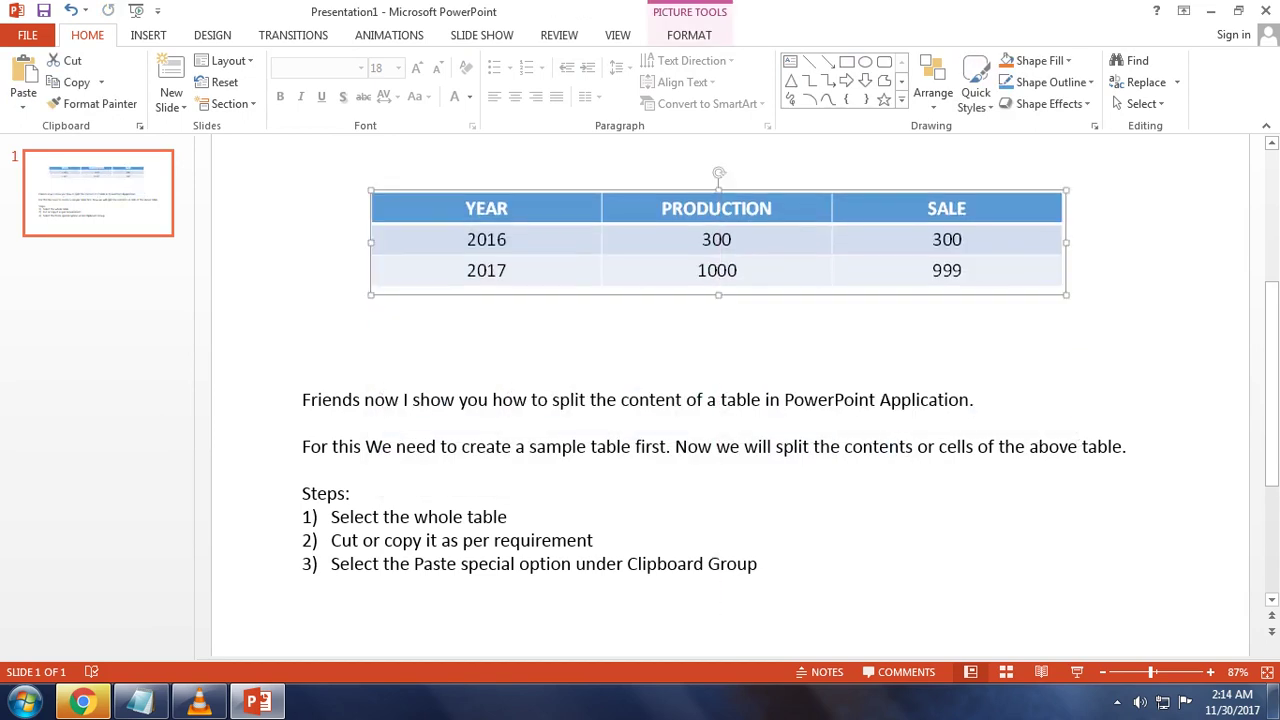
click(758, 563)
key(Return)
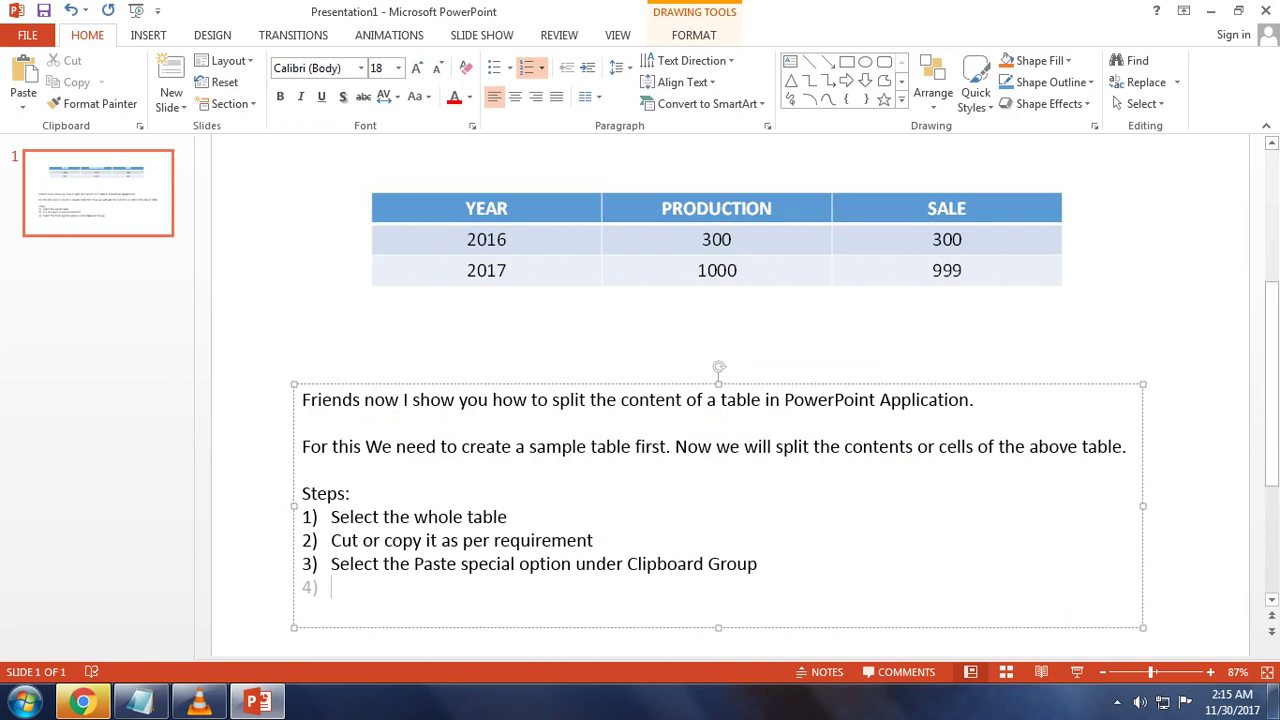
Add step 4 'Paste as Picture (Enhanced Metafile)' and step 5 'Now Select the table and Ungroup it twoice.'.
text(Paste as )
text(Pic)
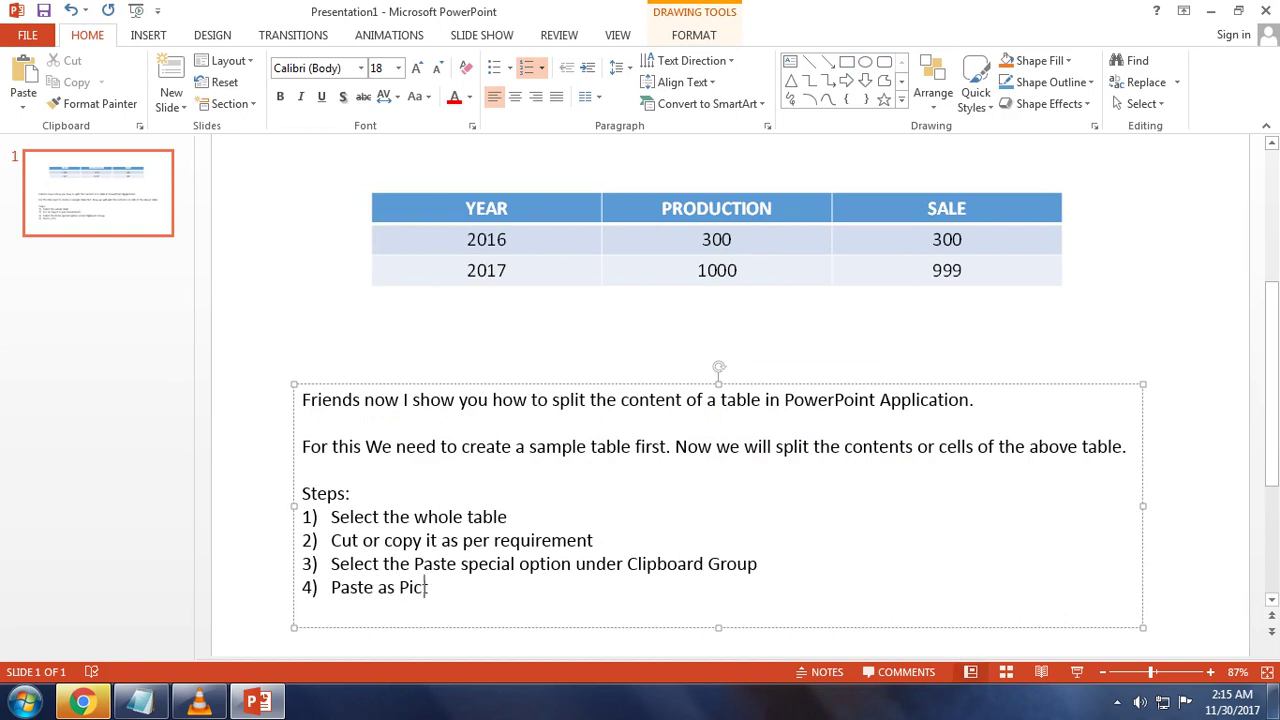
text(ture ()
text(Enha)
text(nced M)
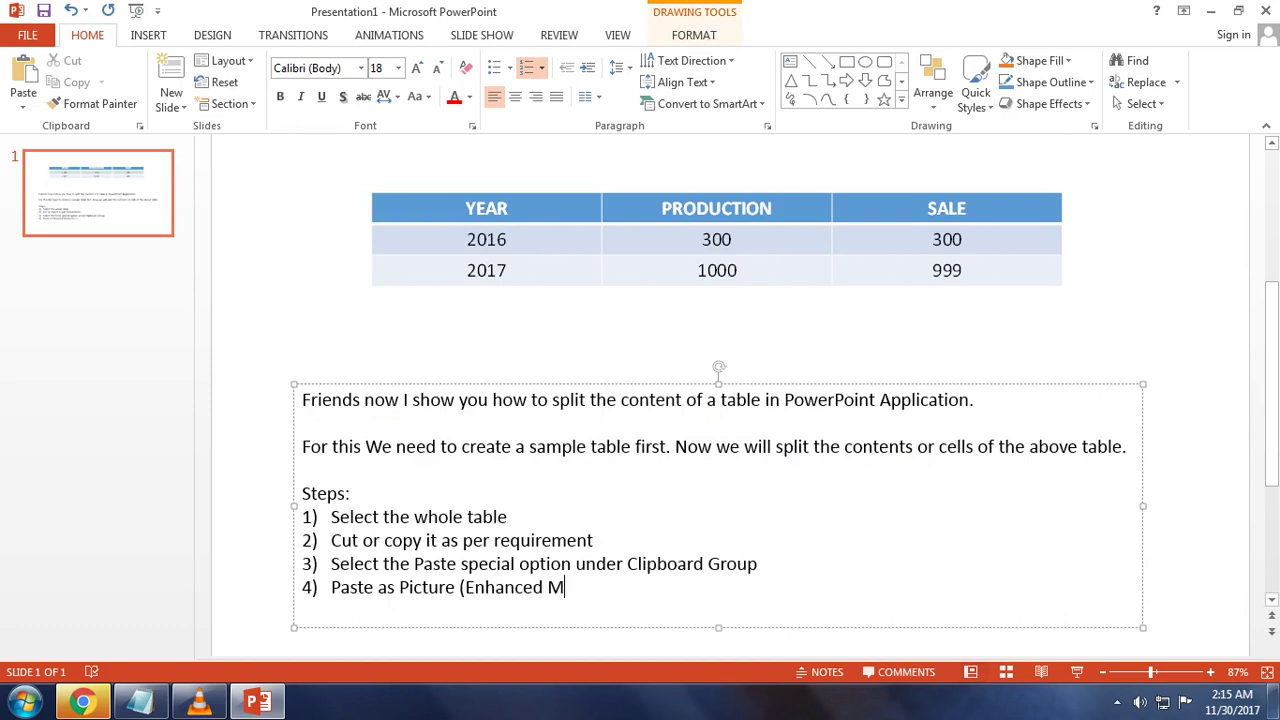
text(etafile)
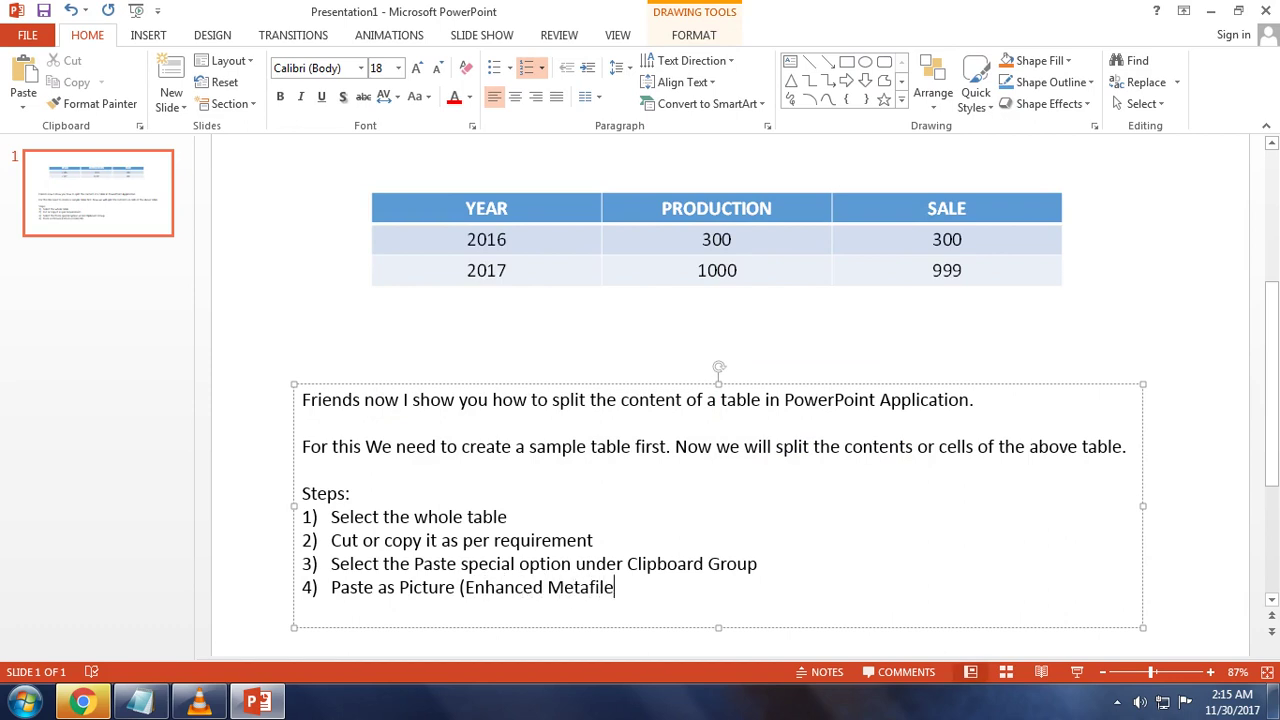
text())
key(Return)
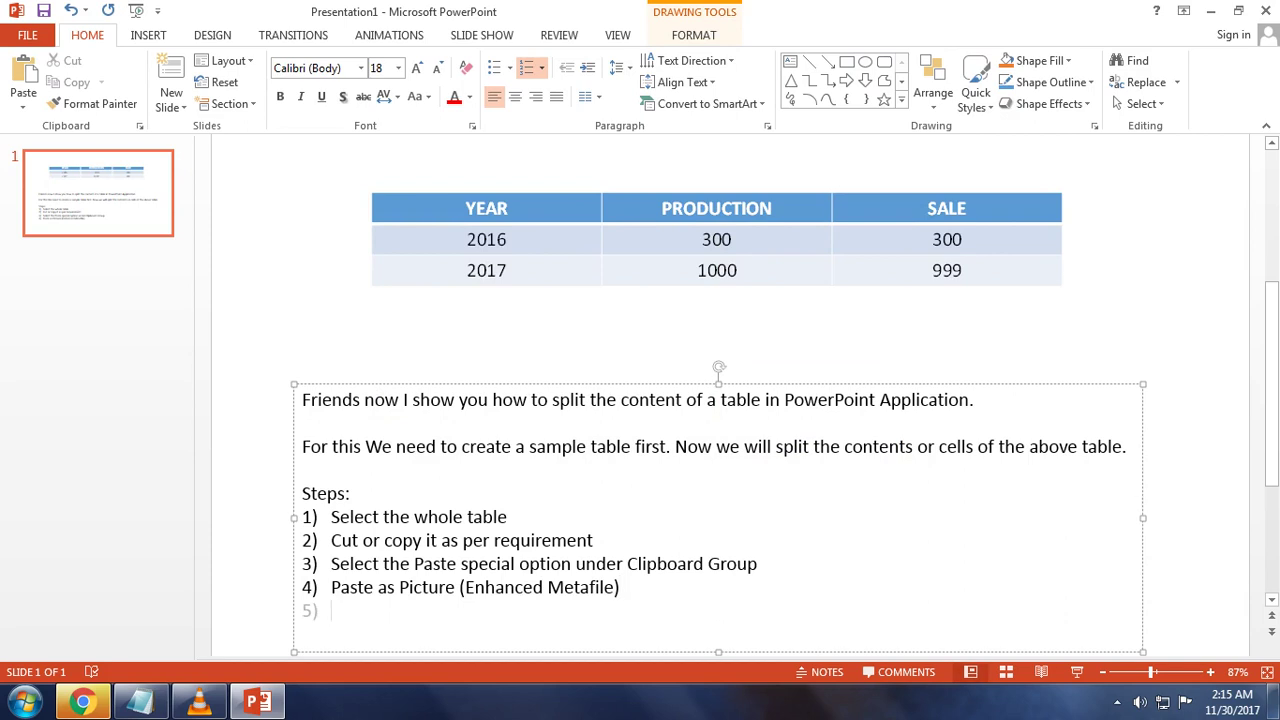
text(Now Sele)
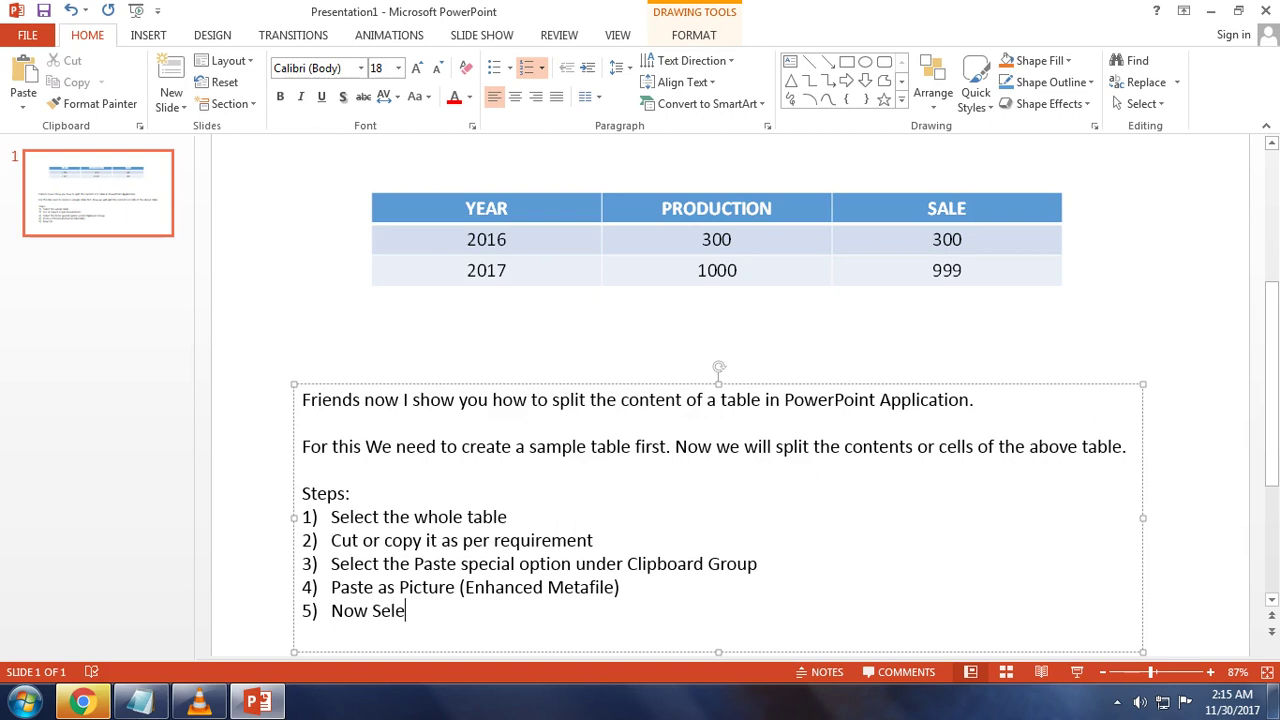
text(ct the )
text(t)
text(able and )
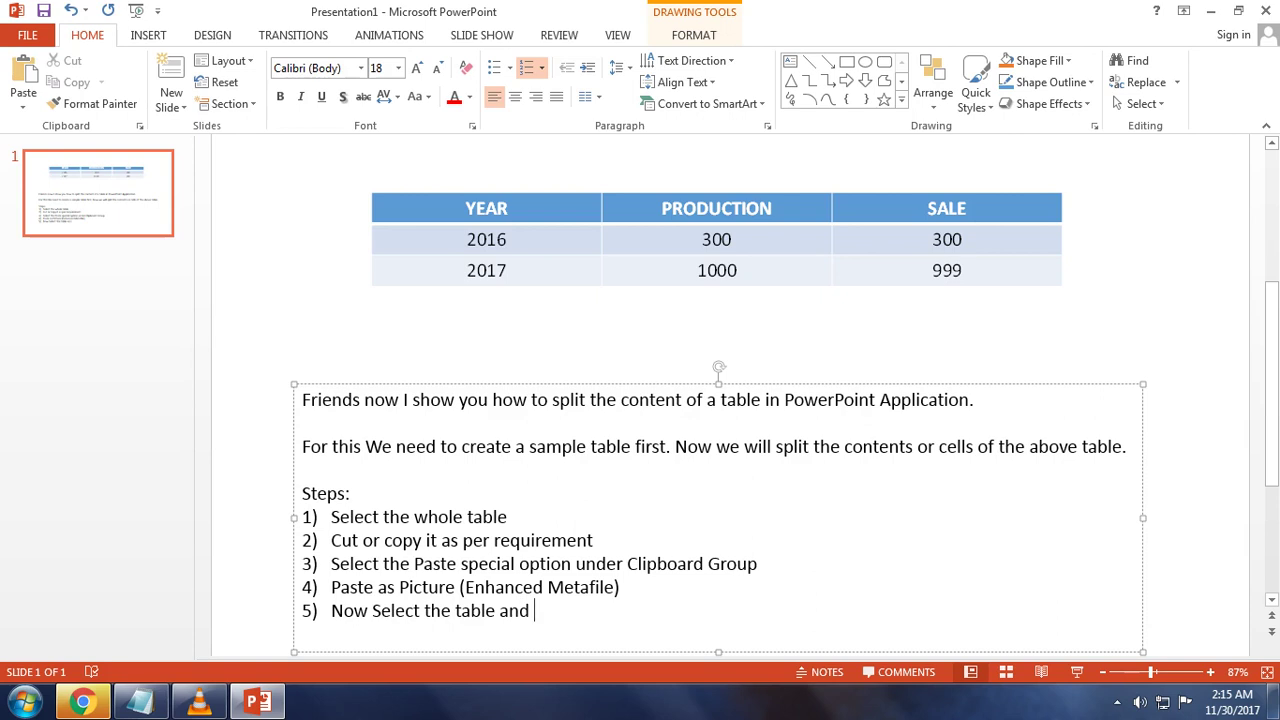
text(Ung)
text(ru)
key(BackSpace)
text(oup)
text( it)
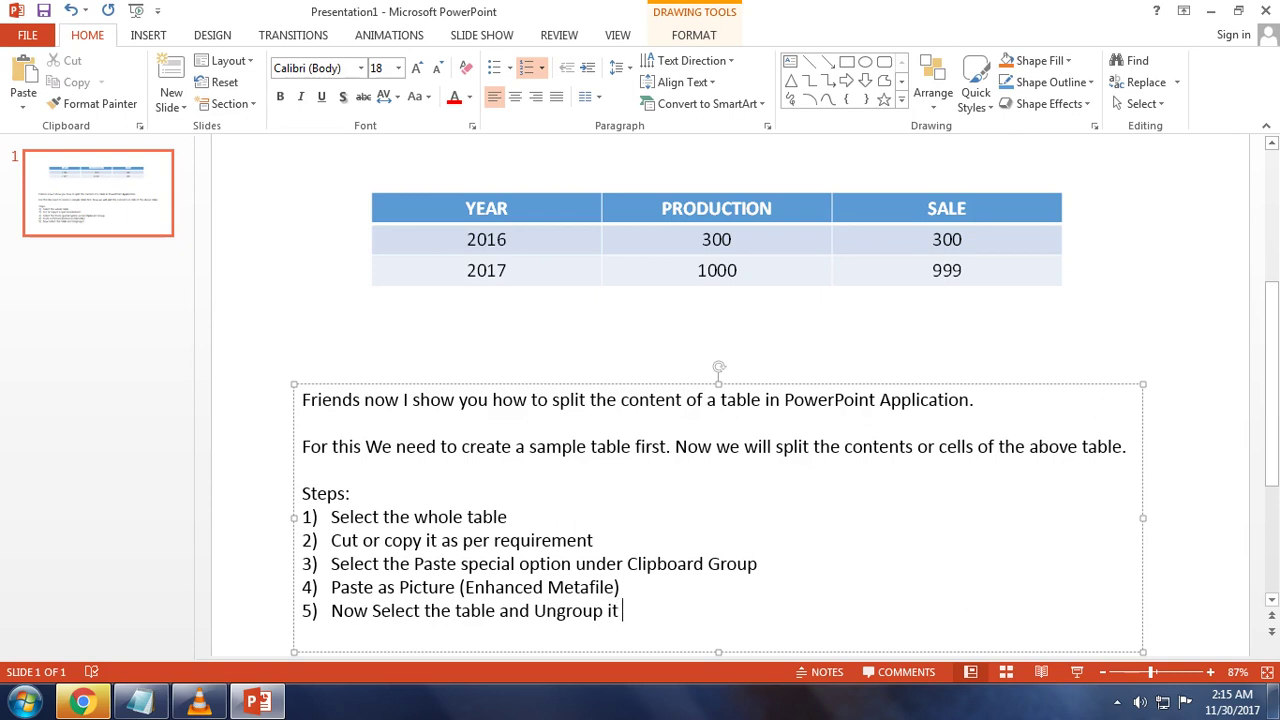
text( two)
text(ice)
text(.)
key(Return)
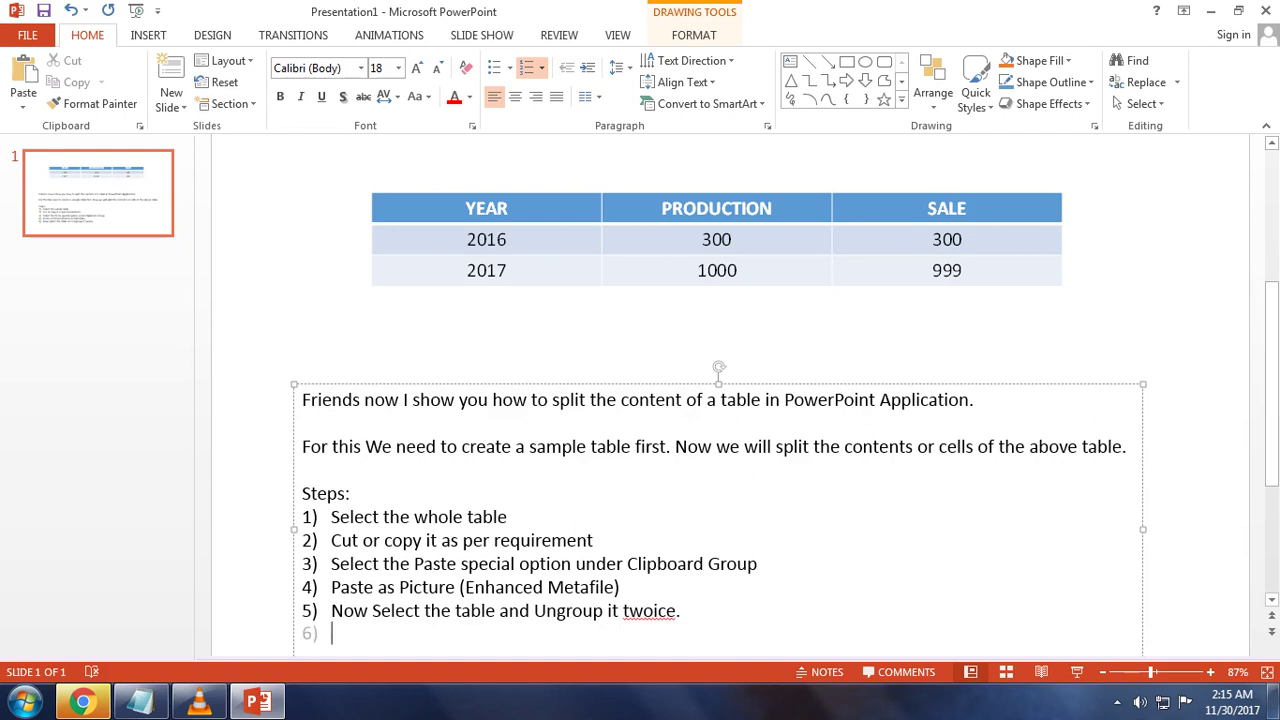
Ungroup the pasted table picture, accepting its conversion to a drawing object.
drag(314, 160, 1116, 344)
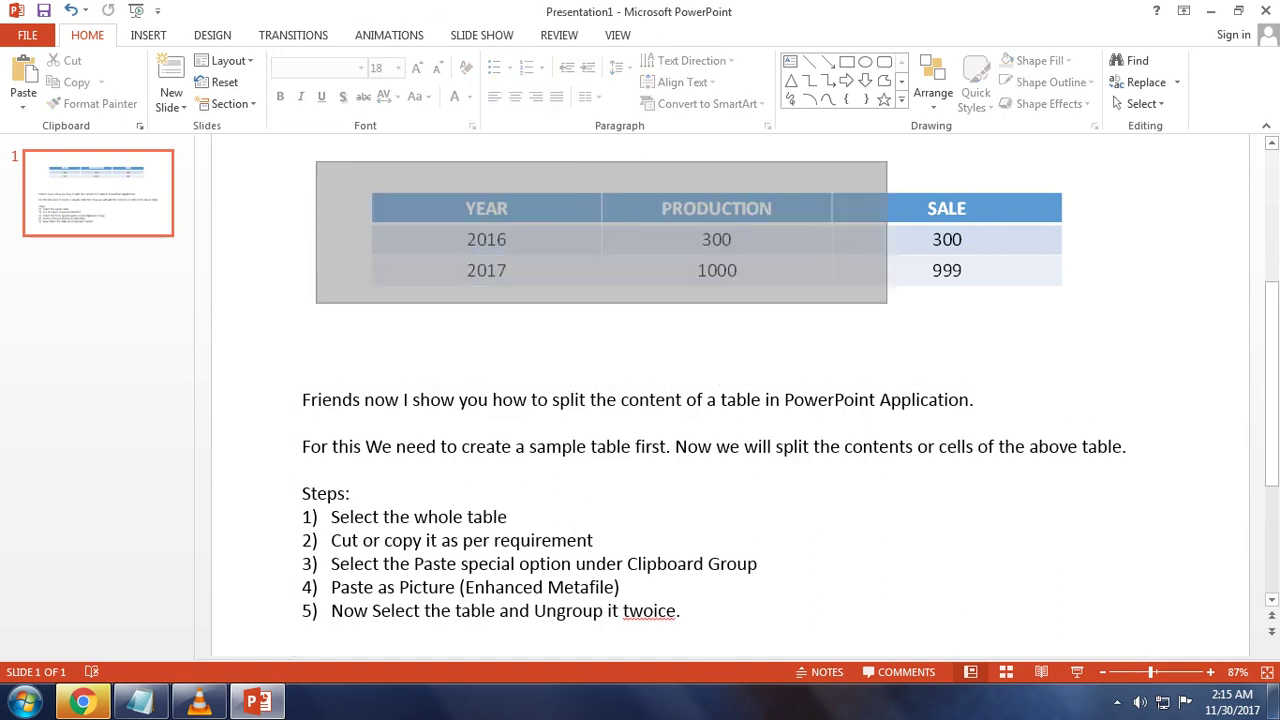
right_click(947, 292)
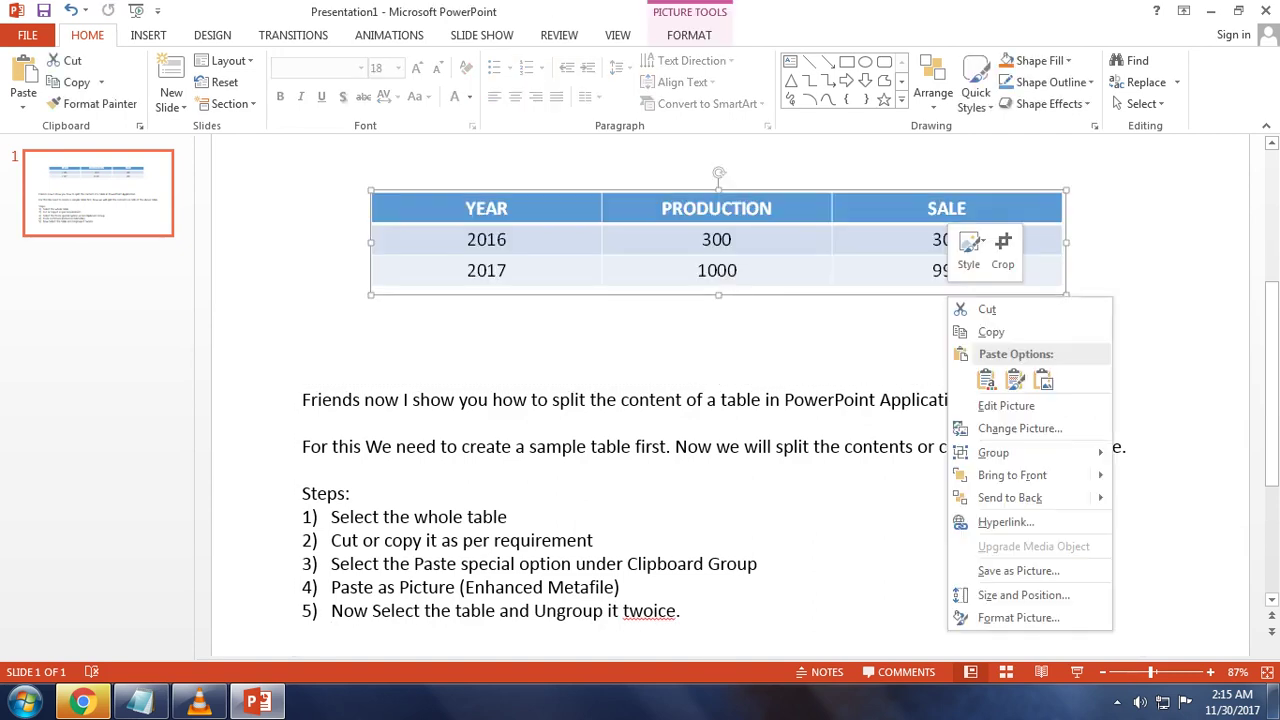
mouse_move(993, 453)
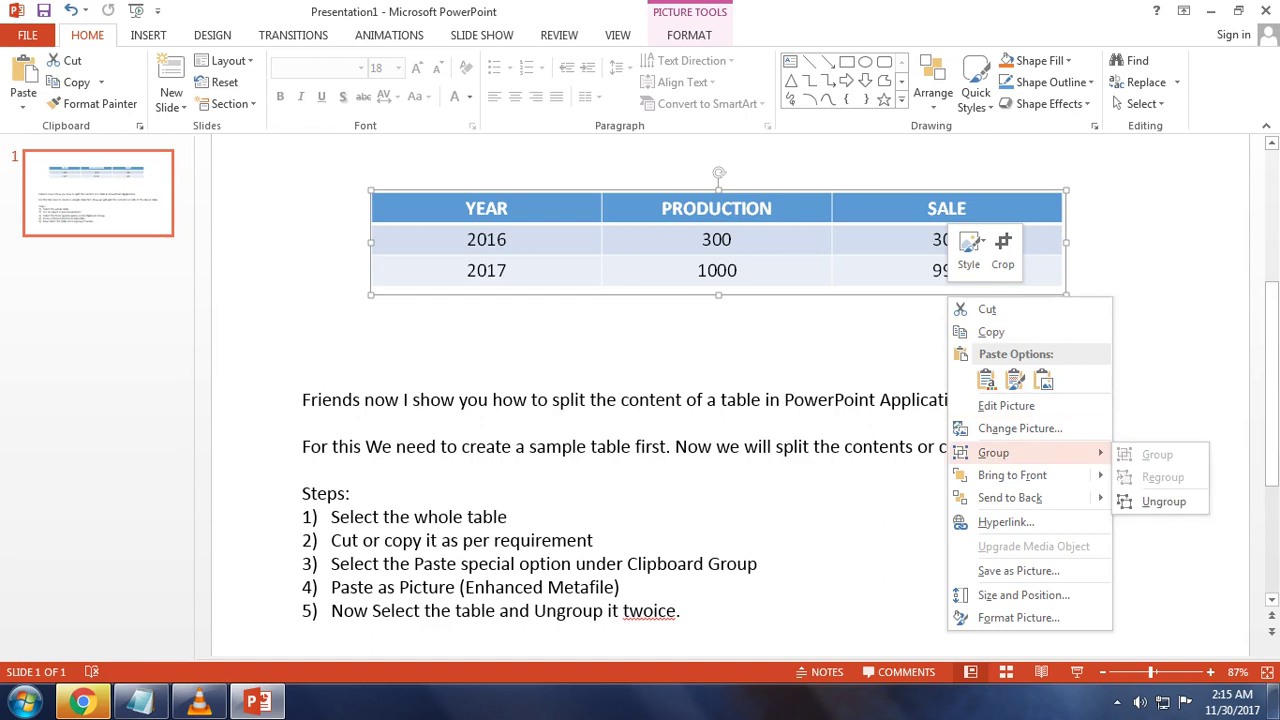
click(1163, 501)
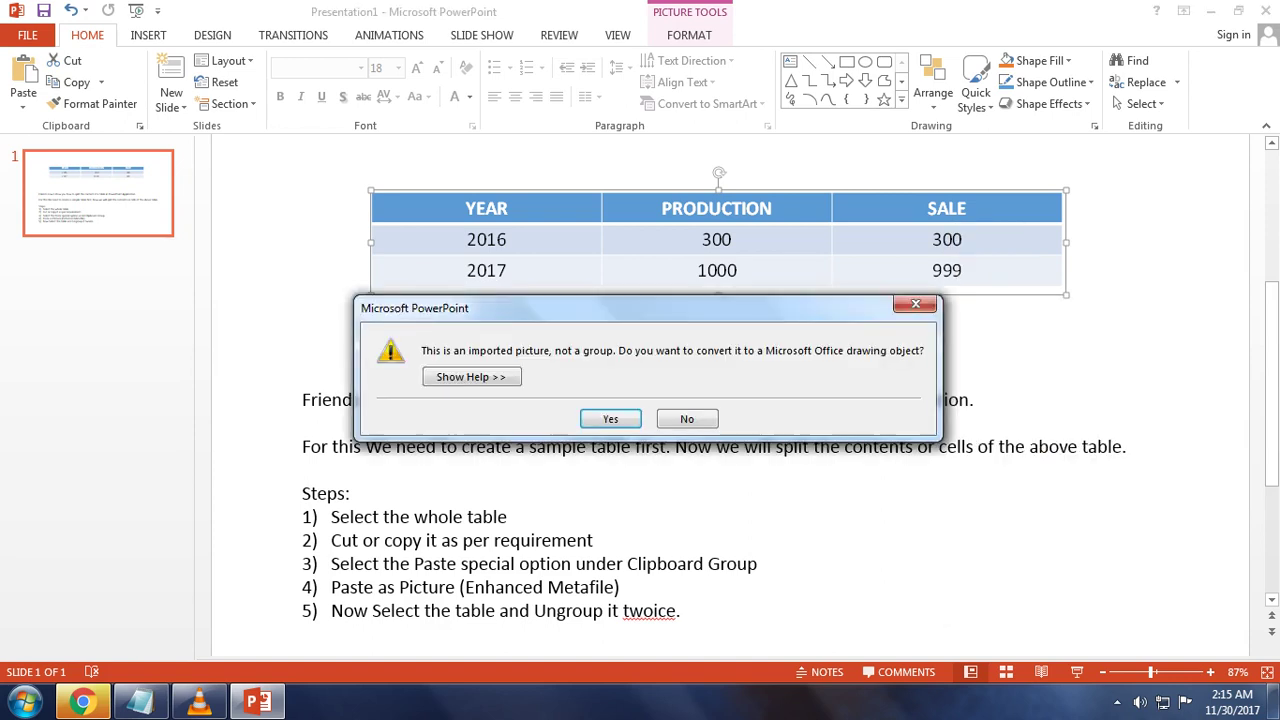
key(Return)
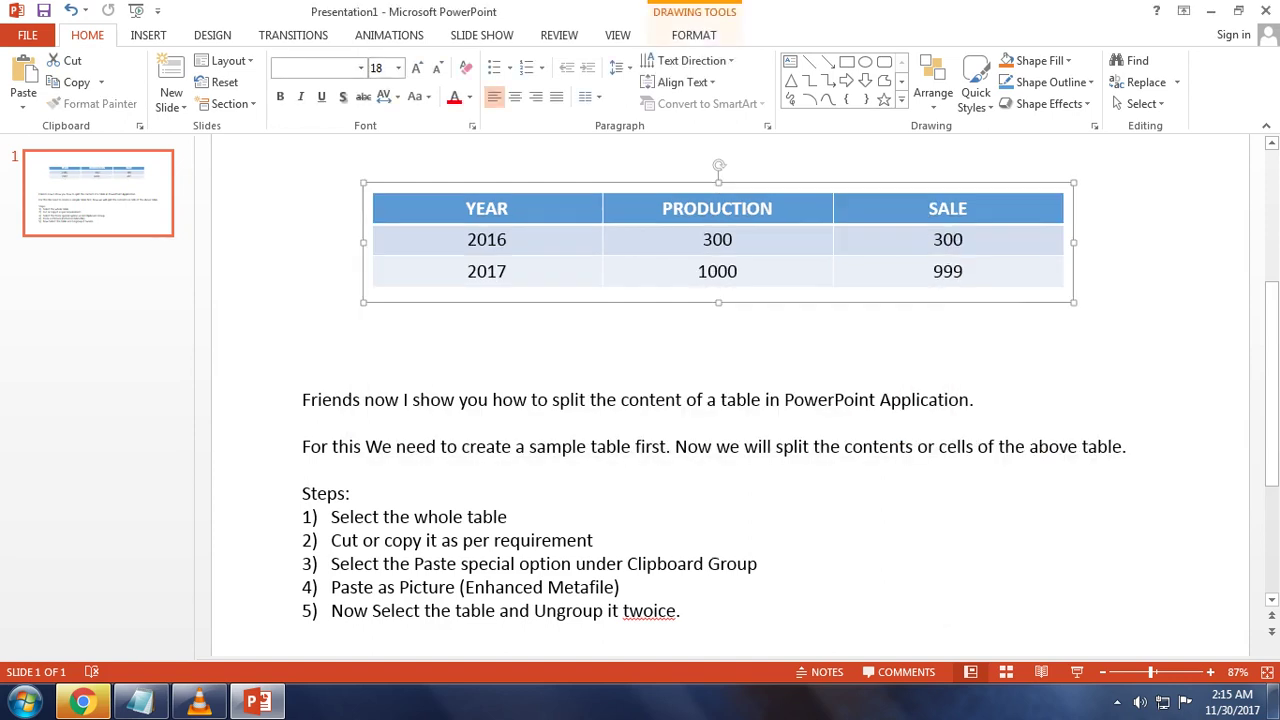
key(Escape)
Ungroup the table drawing a second time into separate header, value and row pieces.
drag(318, 172, 1140, 342)
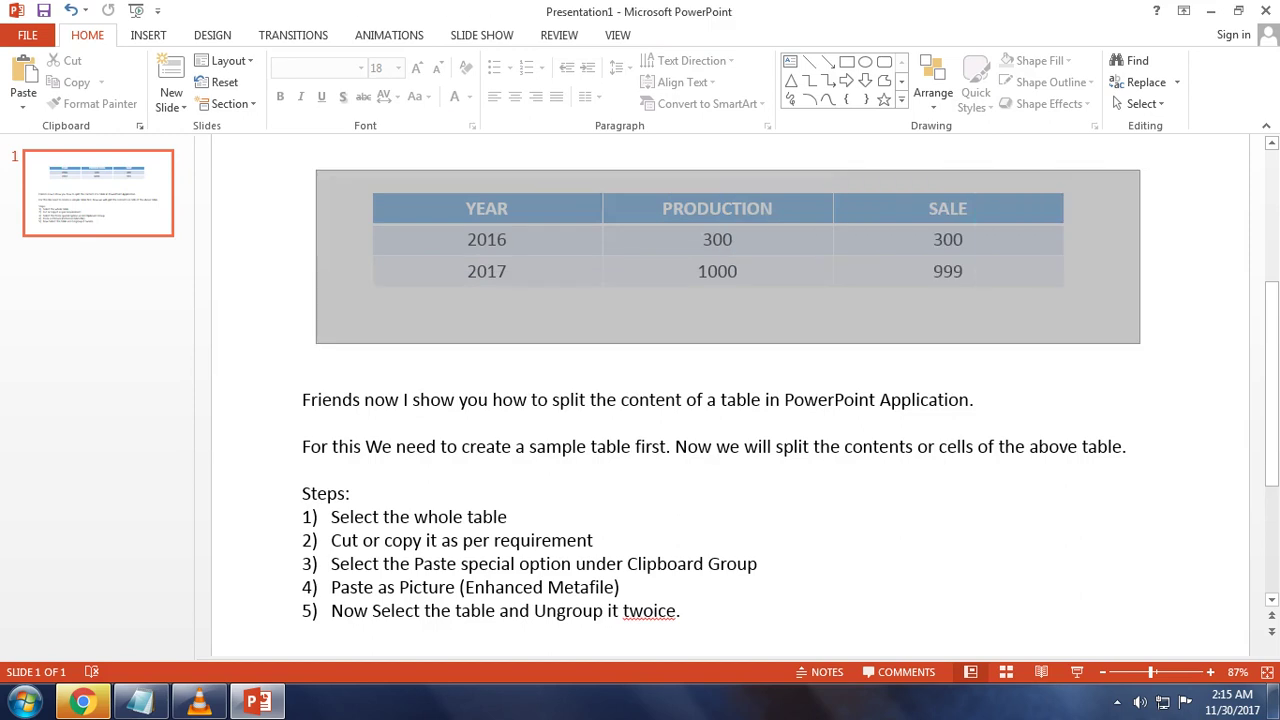
right_click(925, 300)
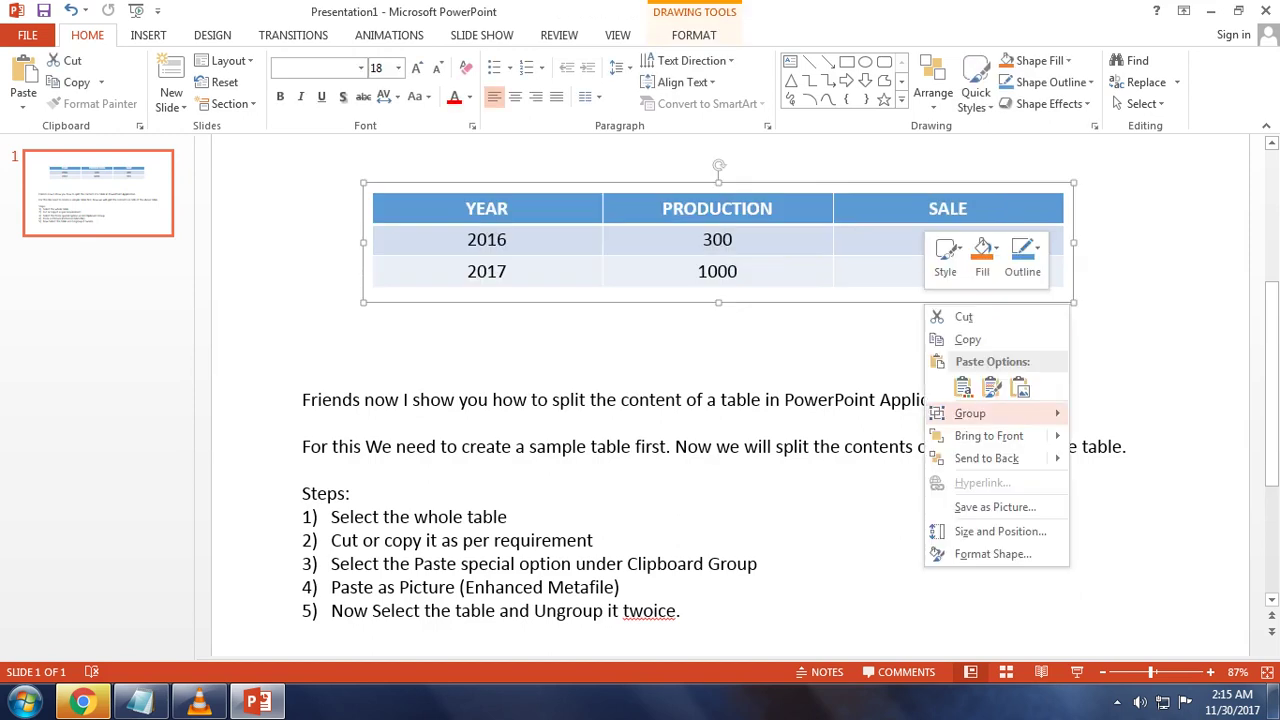
click(1118, 462)
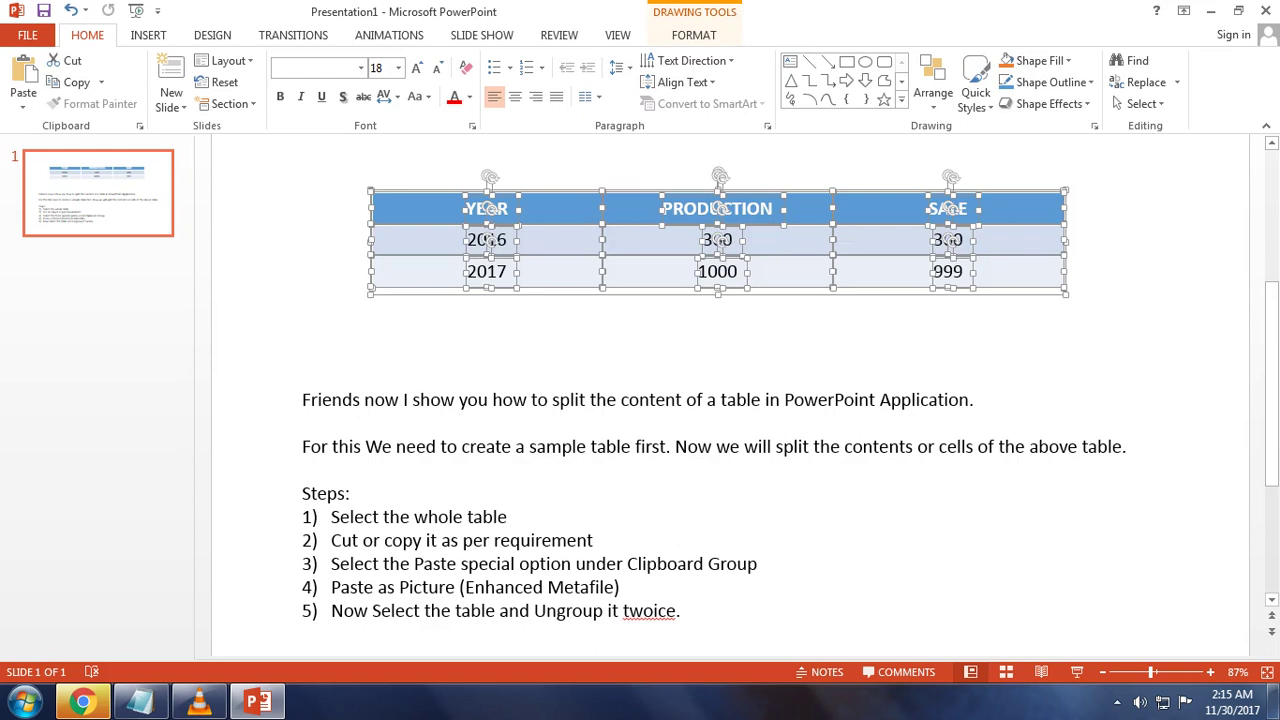
click(651, 610)
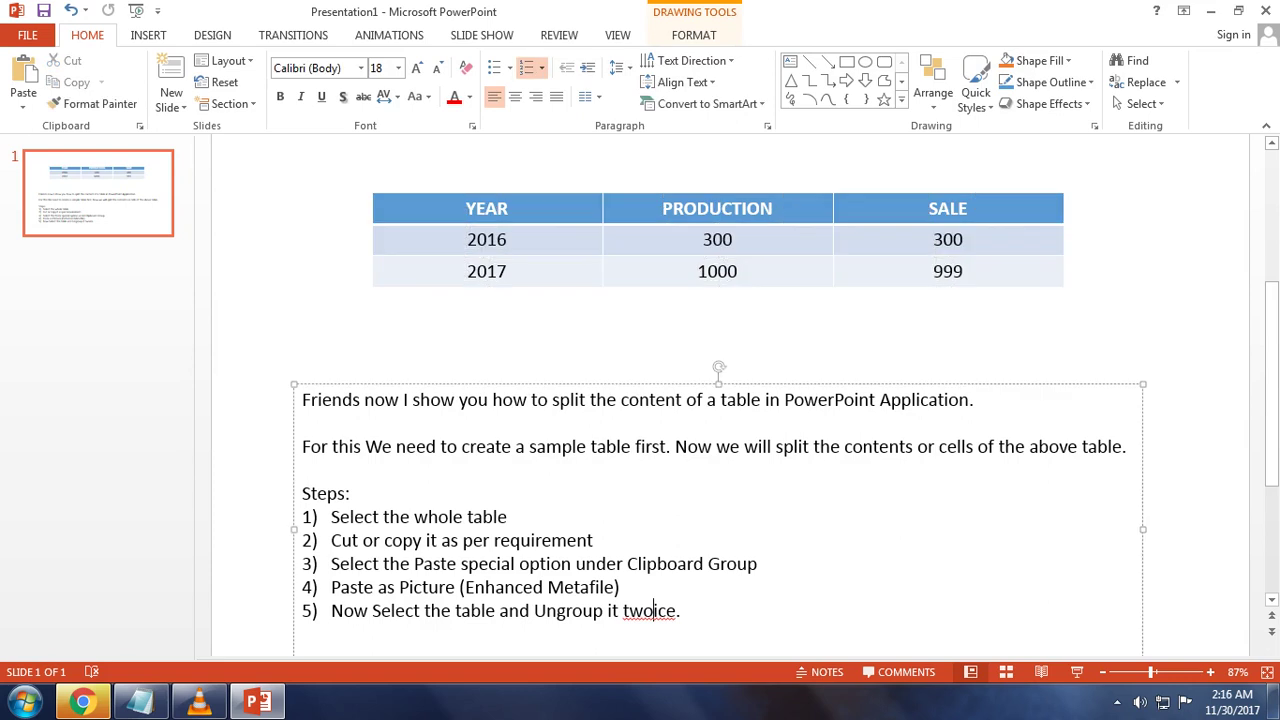
Correct 'twoice' to 'twice' and append 'Here we can see the sections of the table.' to step 5.
key(BackSpace)
text(()
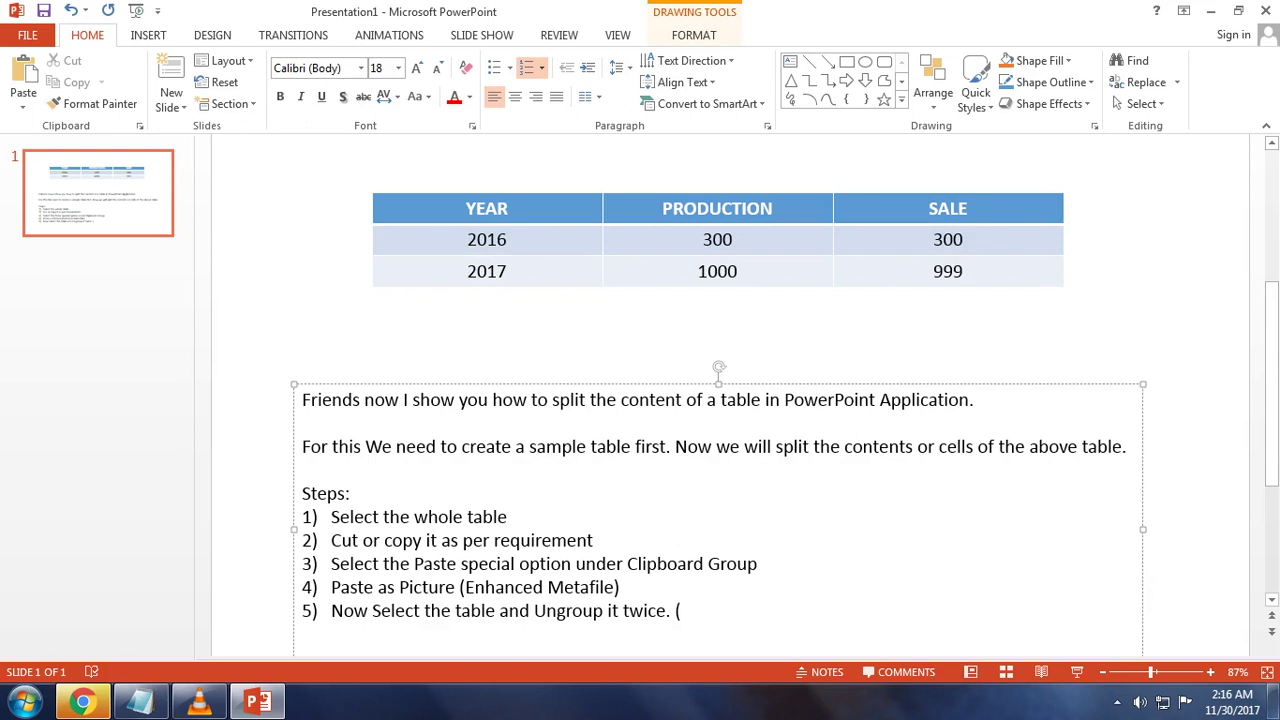
key(BackSpace)
text(H)
text(ere we c)
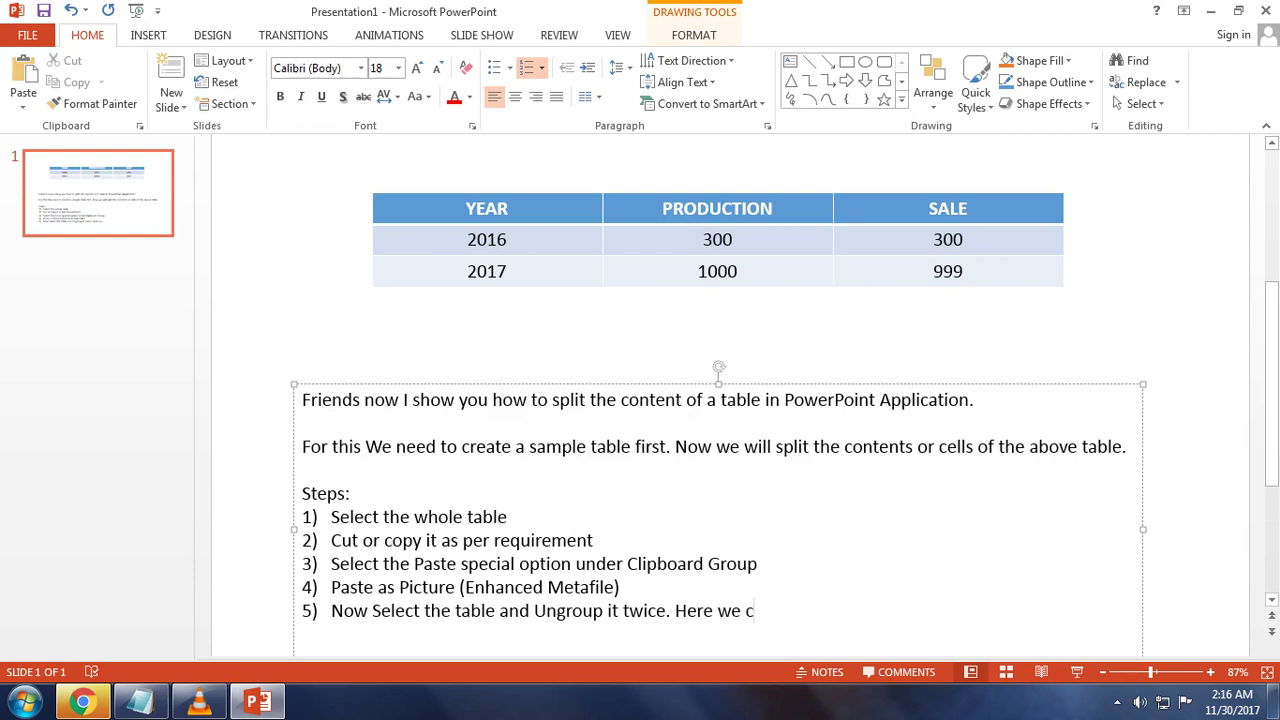
text(an )
text(see the)
text(sec)
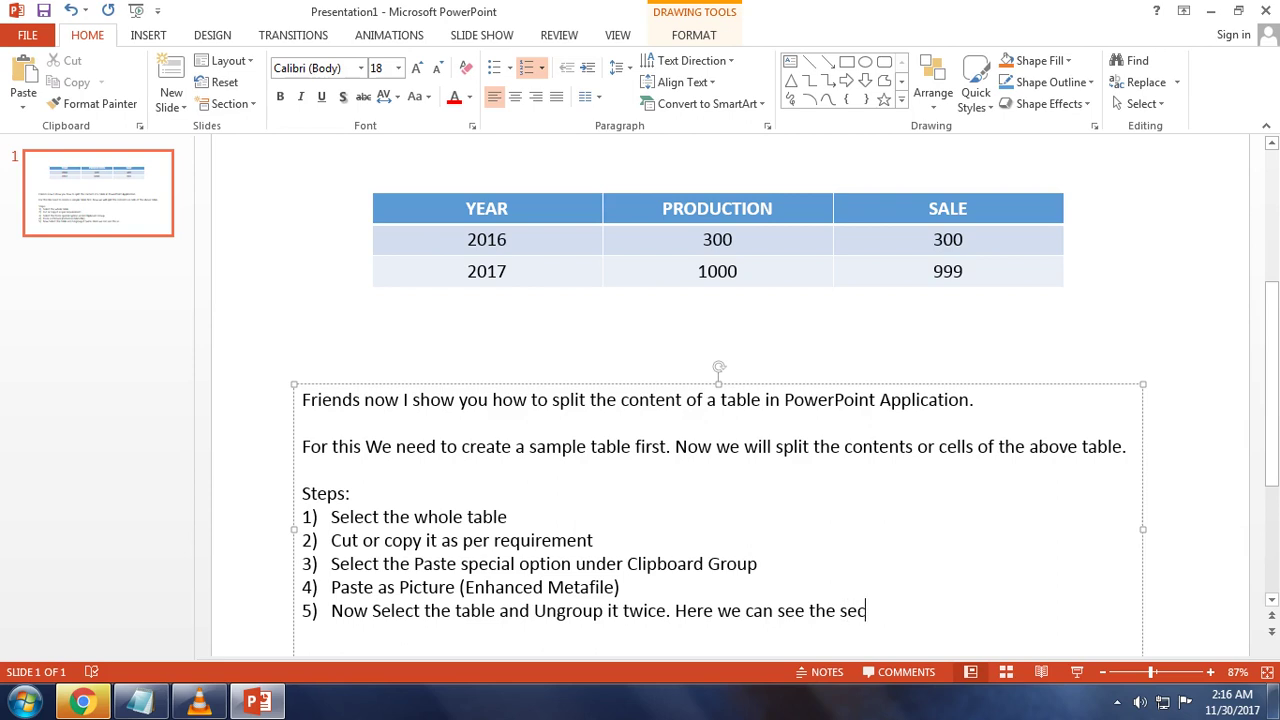
text(tions of the tab)
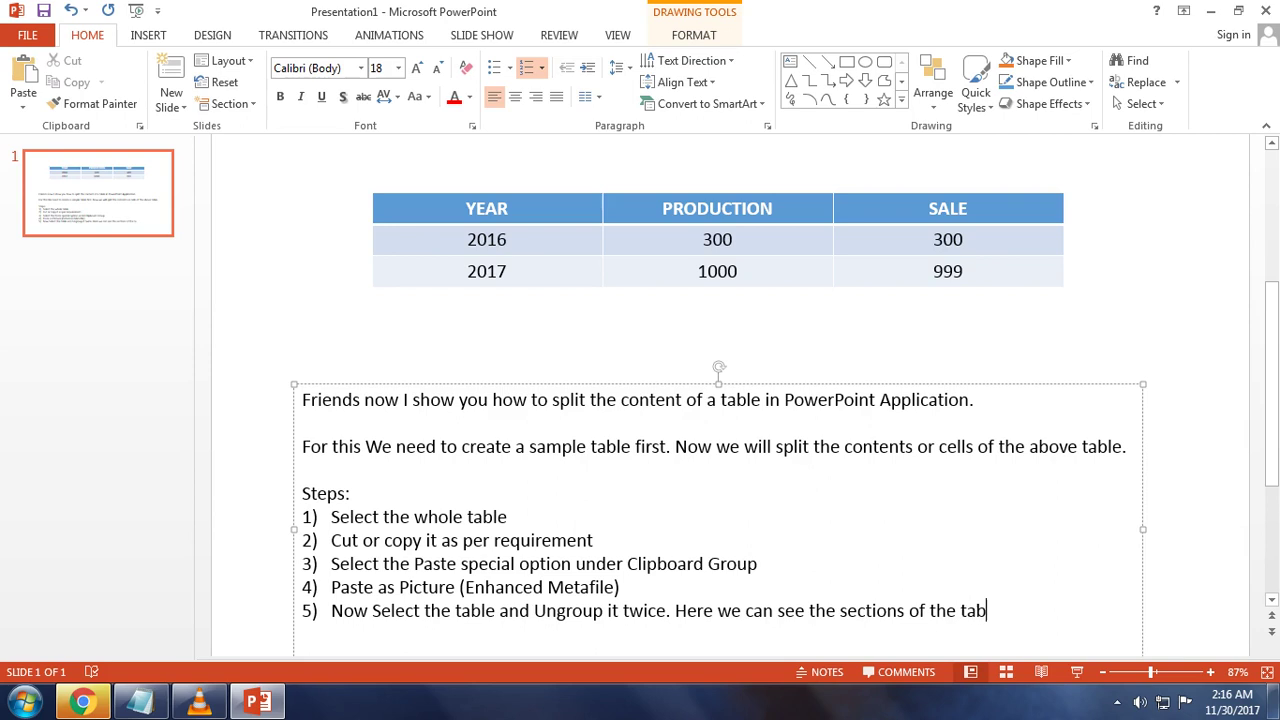
text(le.)
drag(350, 172, 1150, 320)
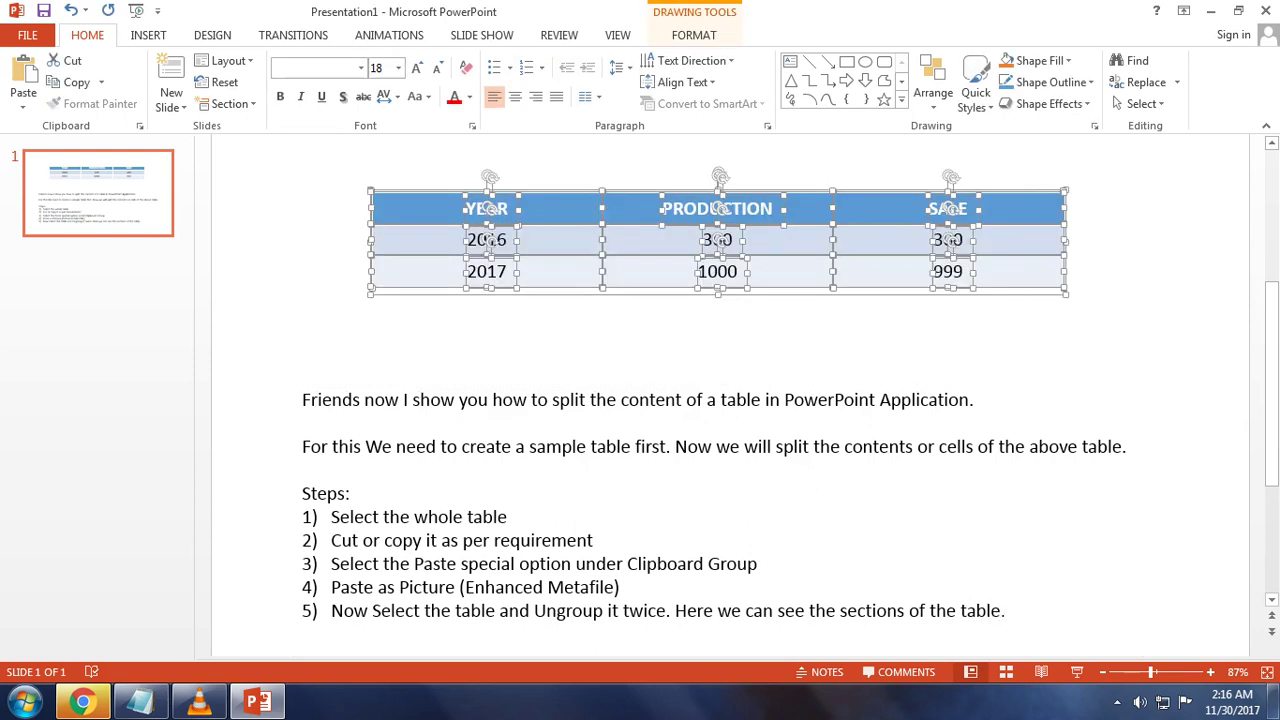
Add step 6: 'Now Drag (Ctrl+Drag for Copy) the required section and place it in a desired place.'.
key(ctrl+z)
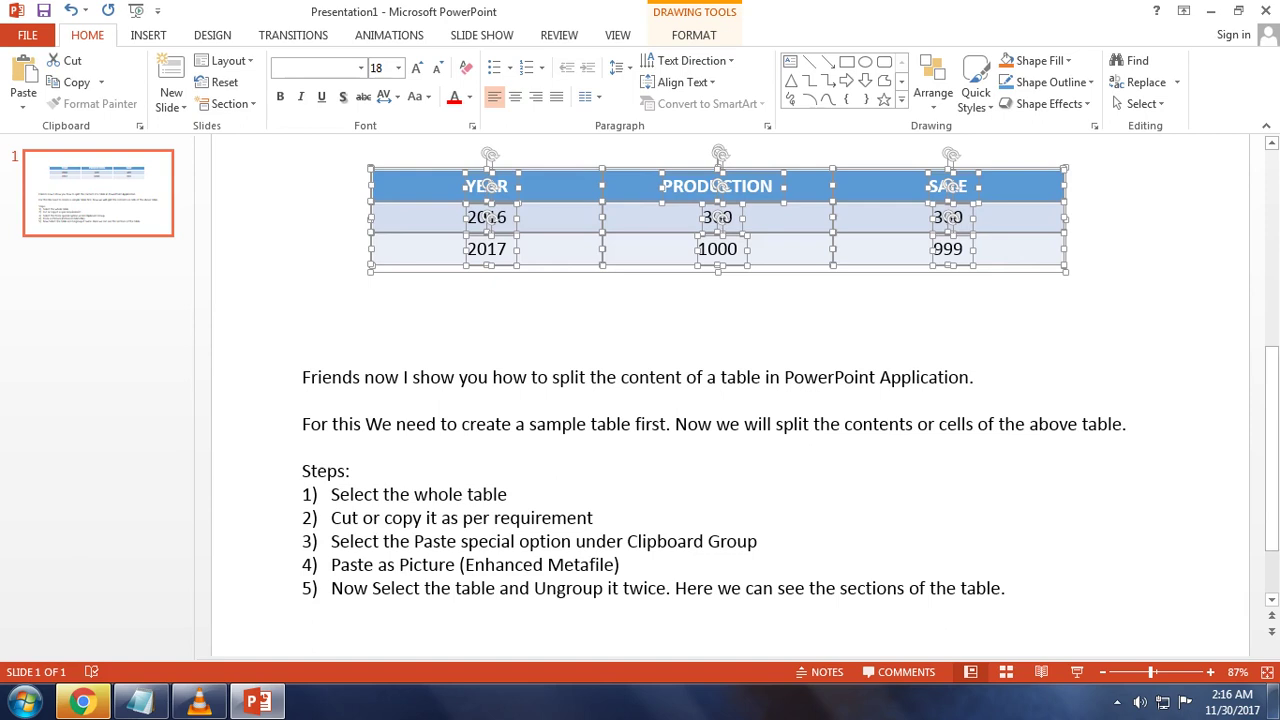
key(ctrl+z)
key(Return)
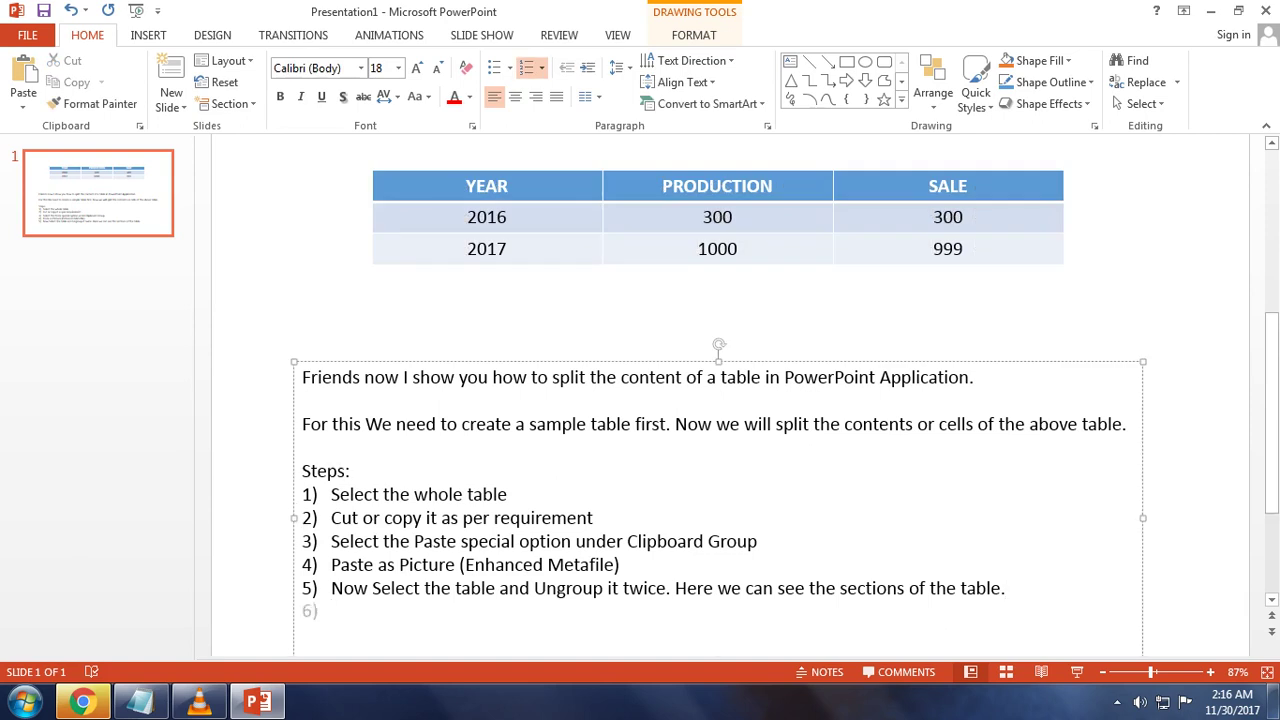
text(Now Dr)
text(ag )
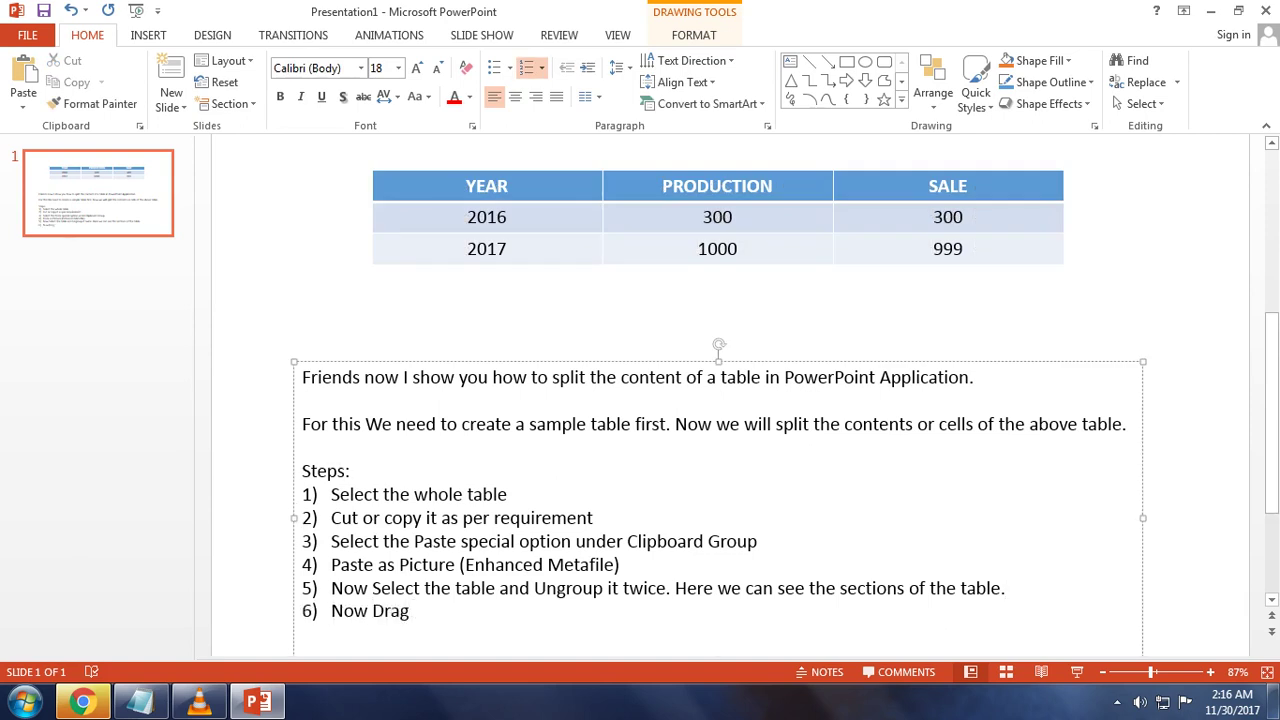
text(th)
text(e )
text(req)
text(uired s)
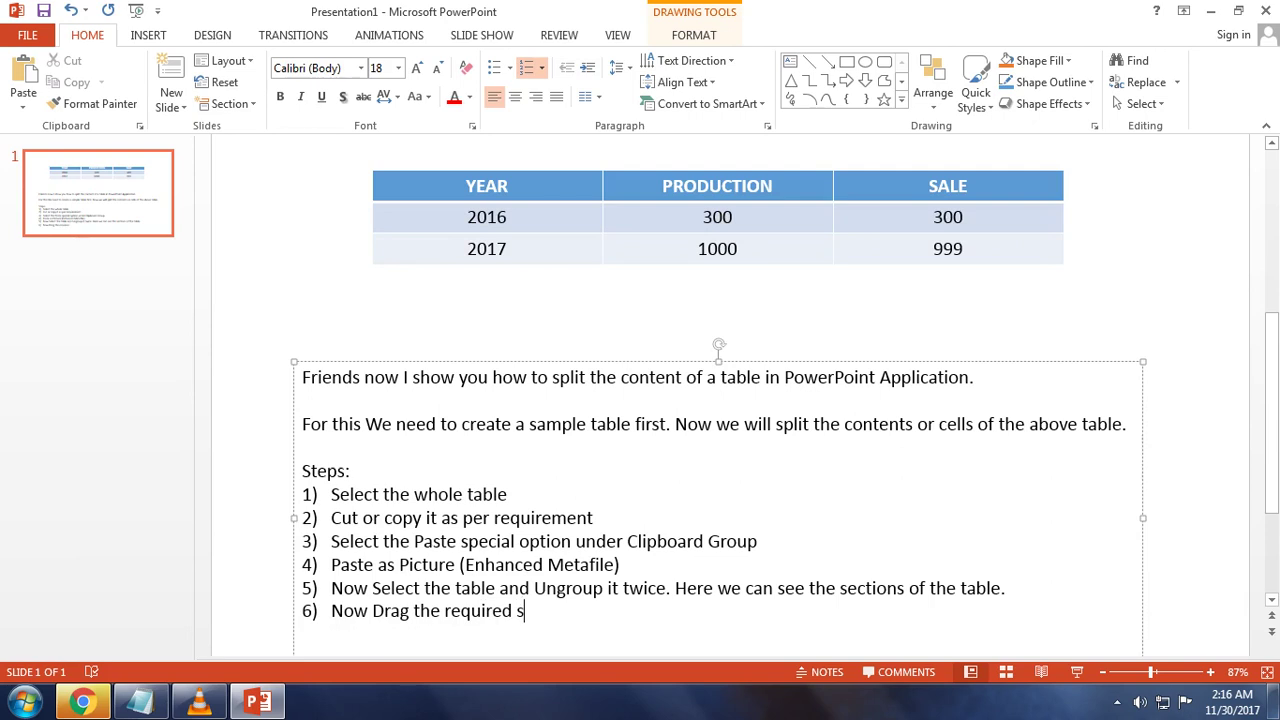
text(ection an)
text(d place it )
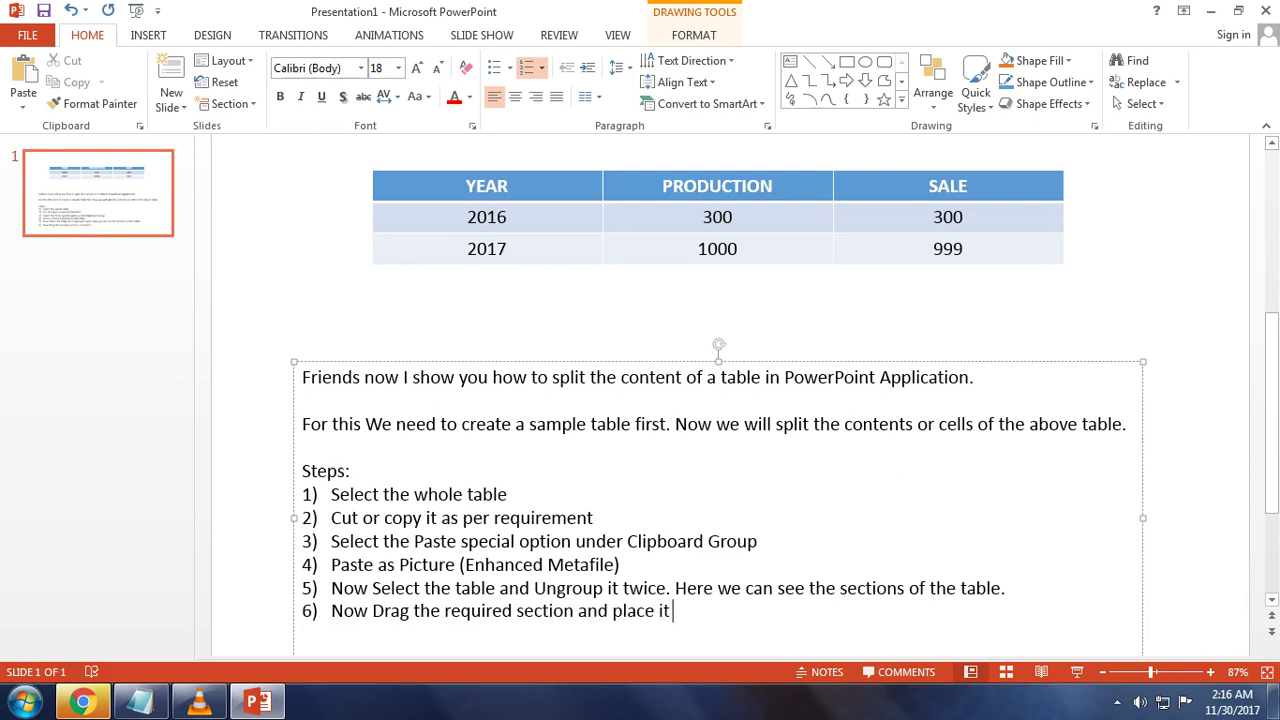
text(in)
text( a)
text( desired)
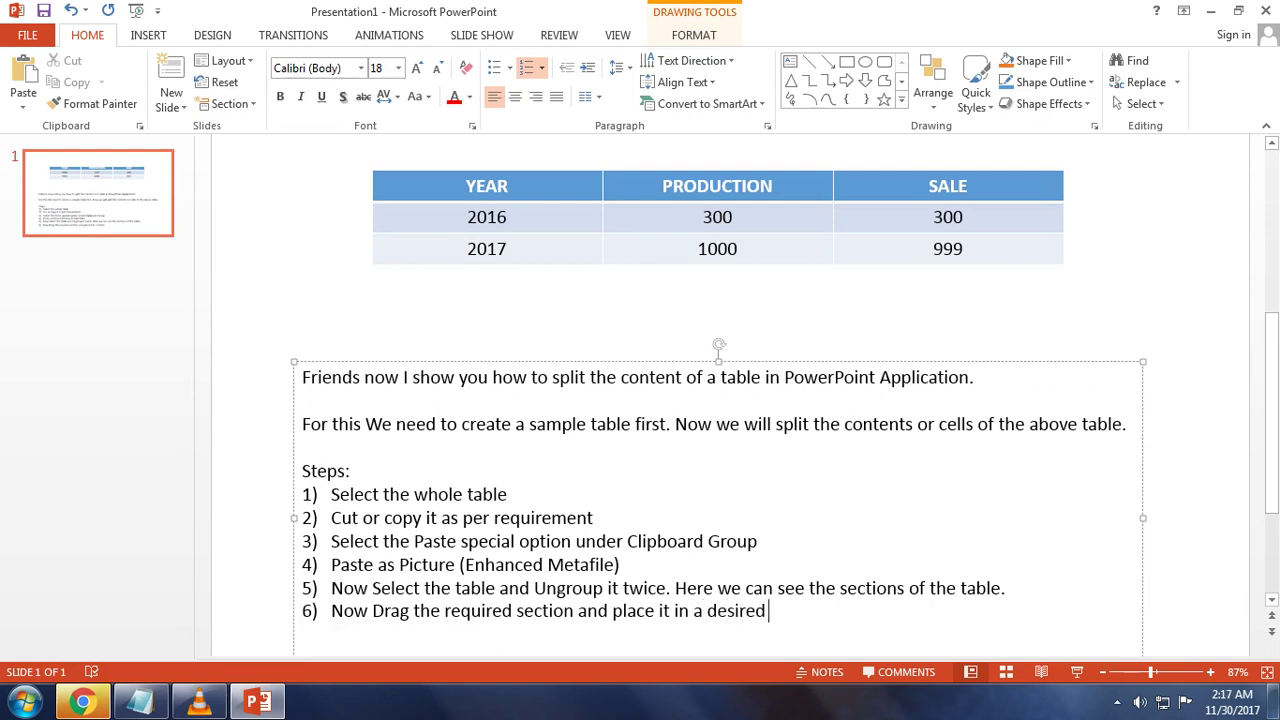
text( place.)
key(Left)
key(Left)
key(Left)
key(Left)
key(Left)
key(Left)
key(Left)
key(Left)
key(Left)
text(()
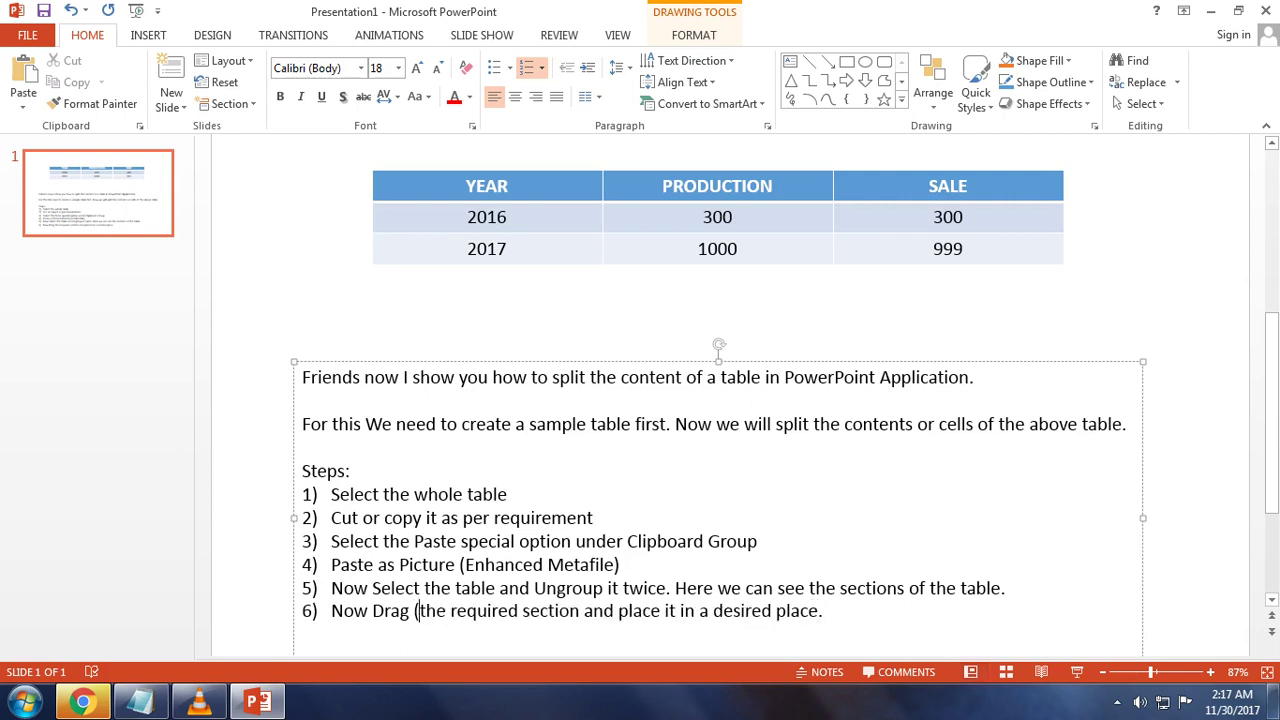
text(Ctrl)
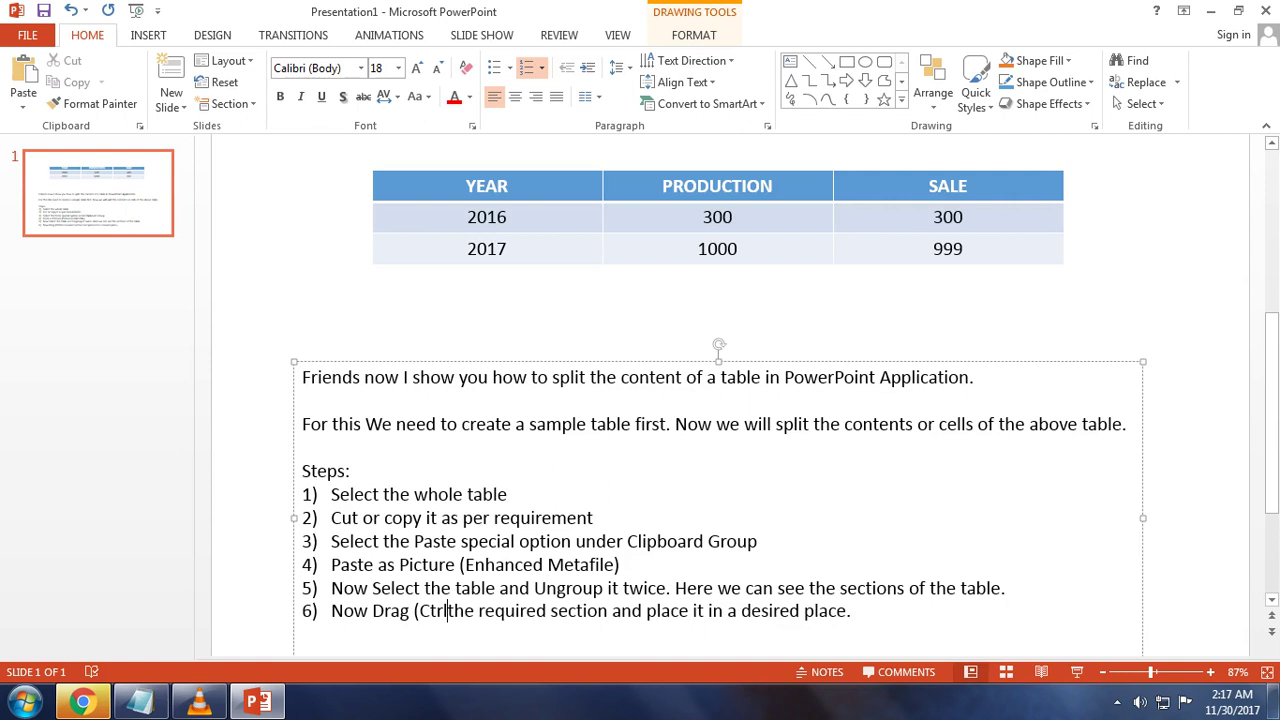
text(+Drag)
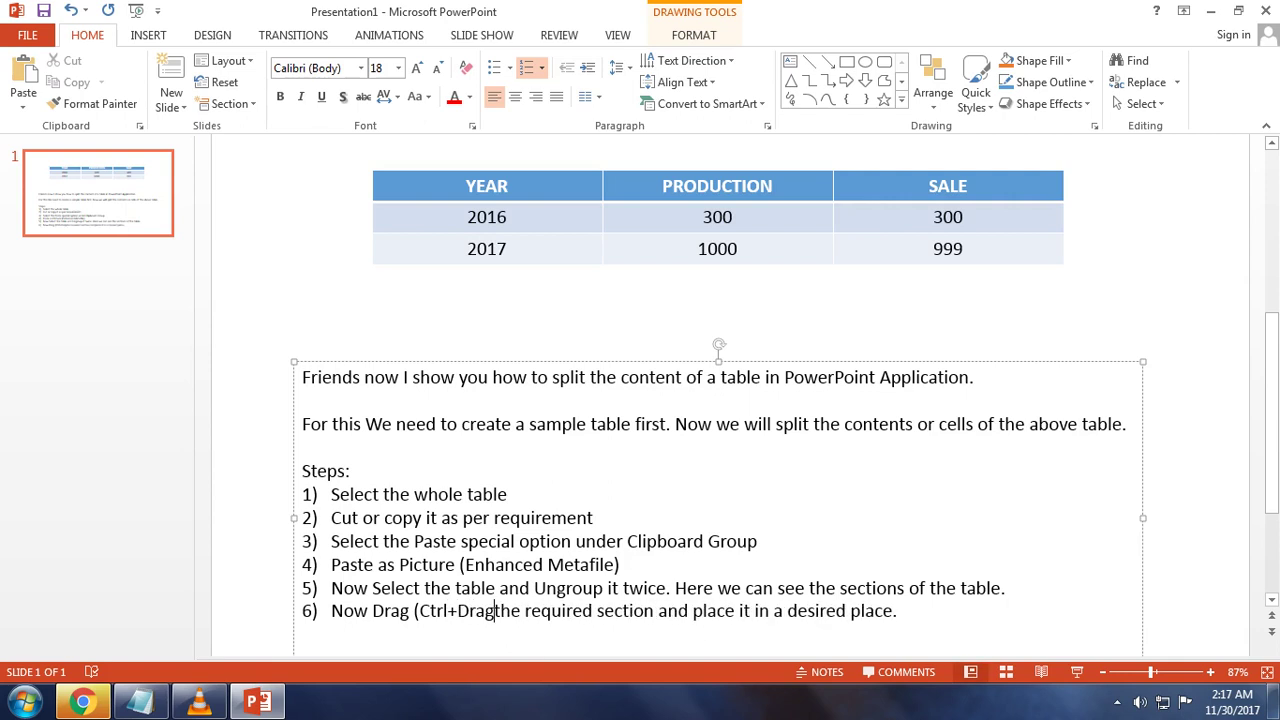
text( for )
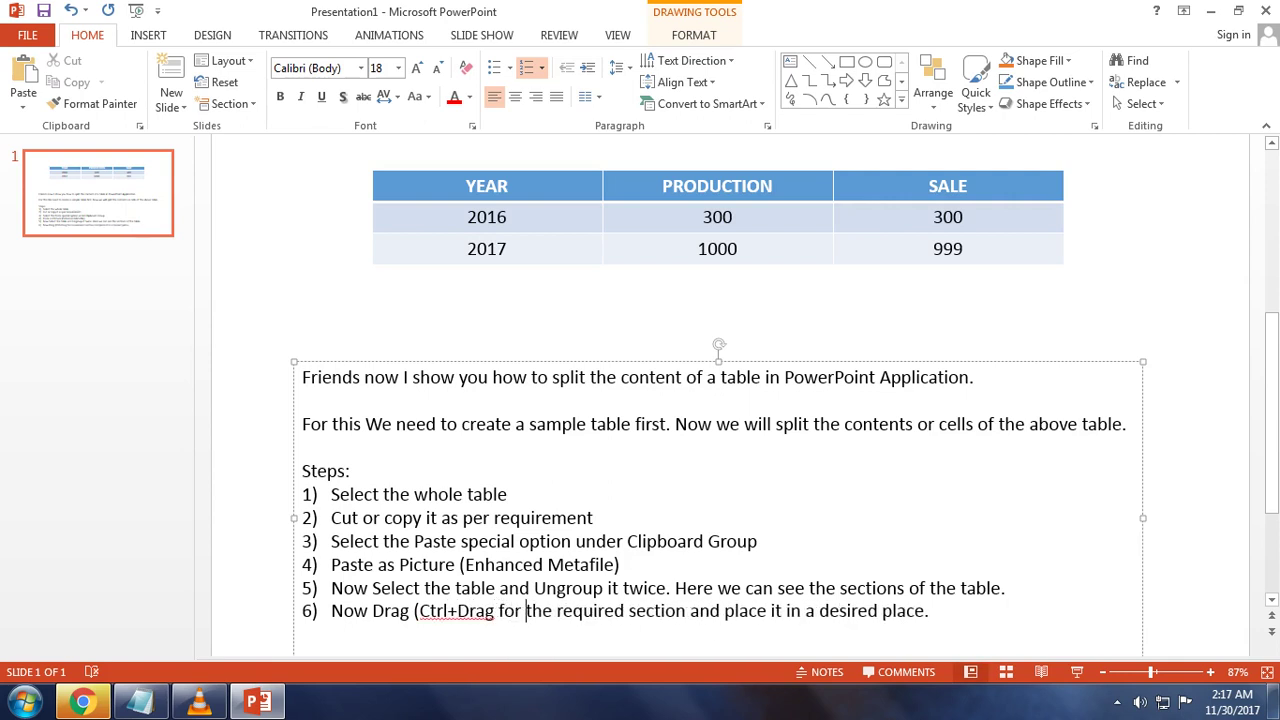
text(Copy)
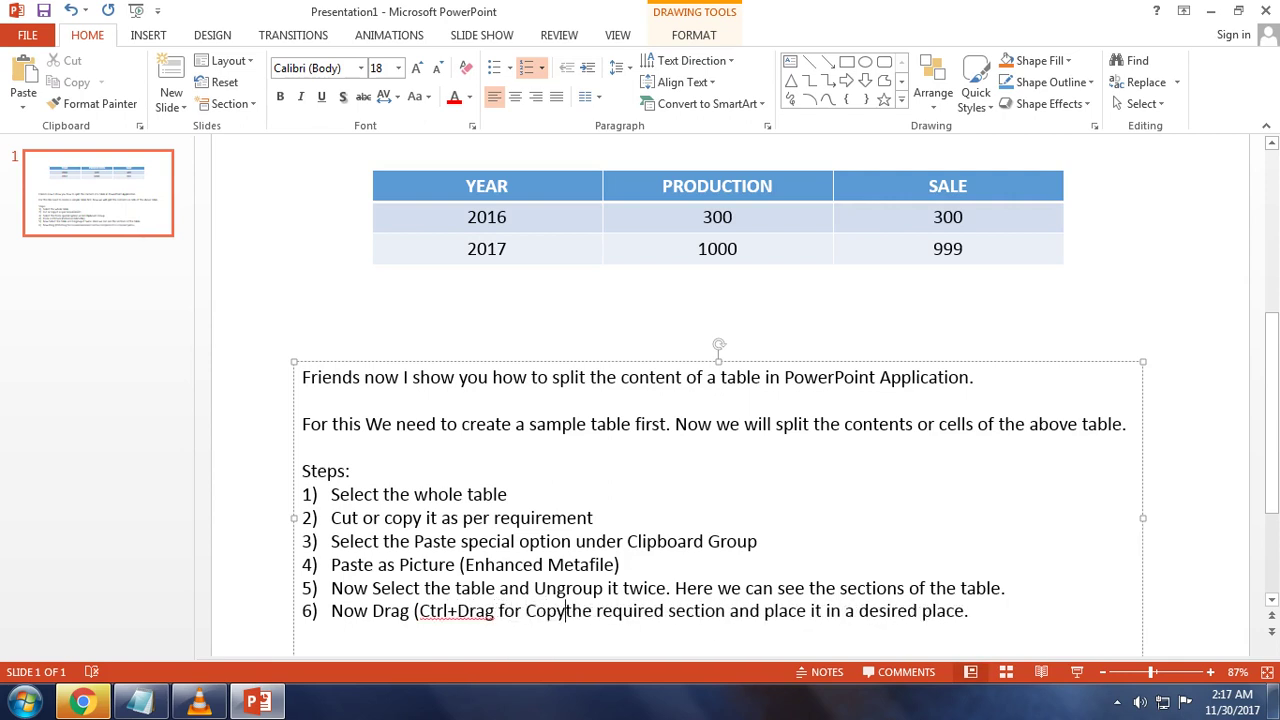
text())
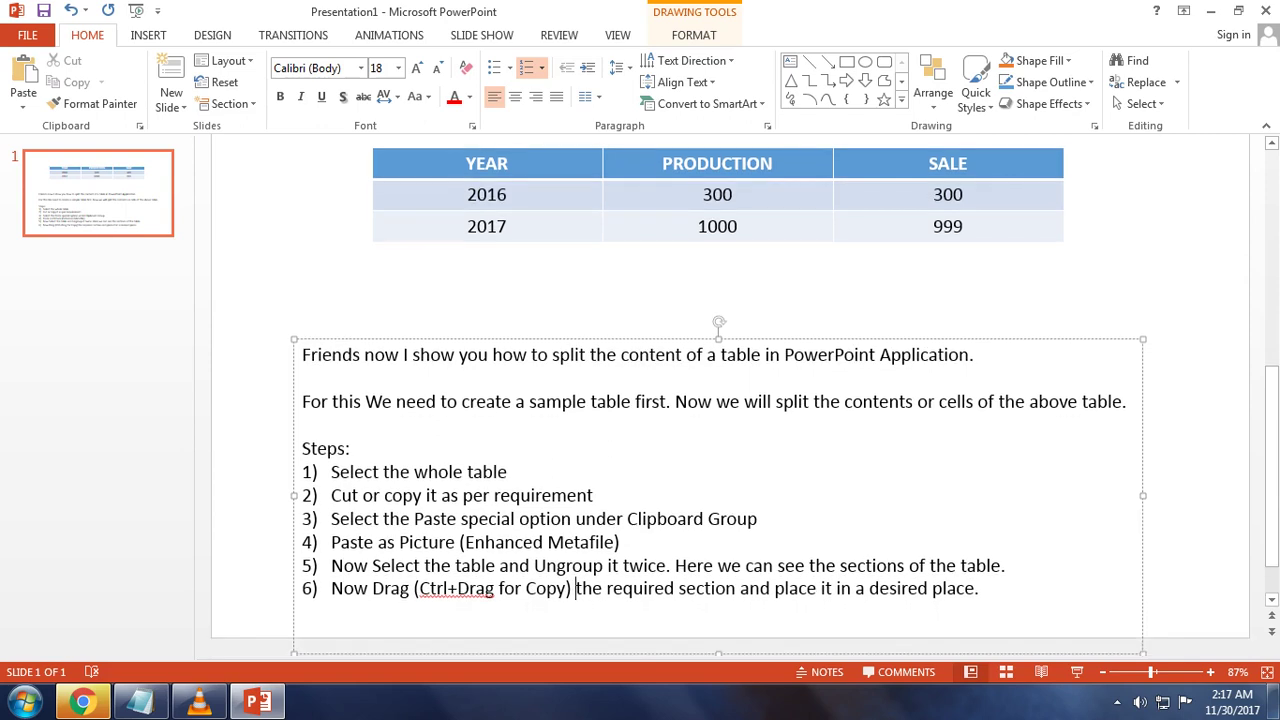
click(487, 163)
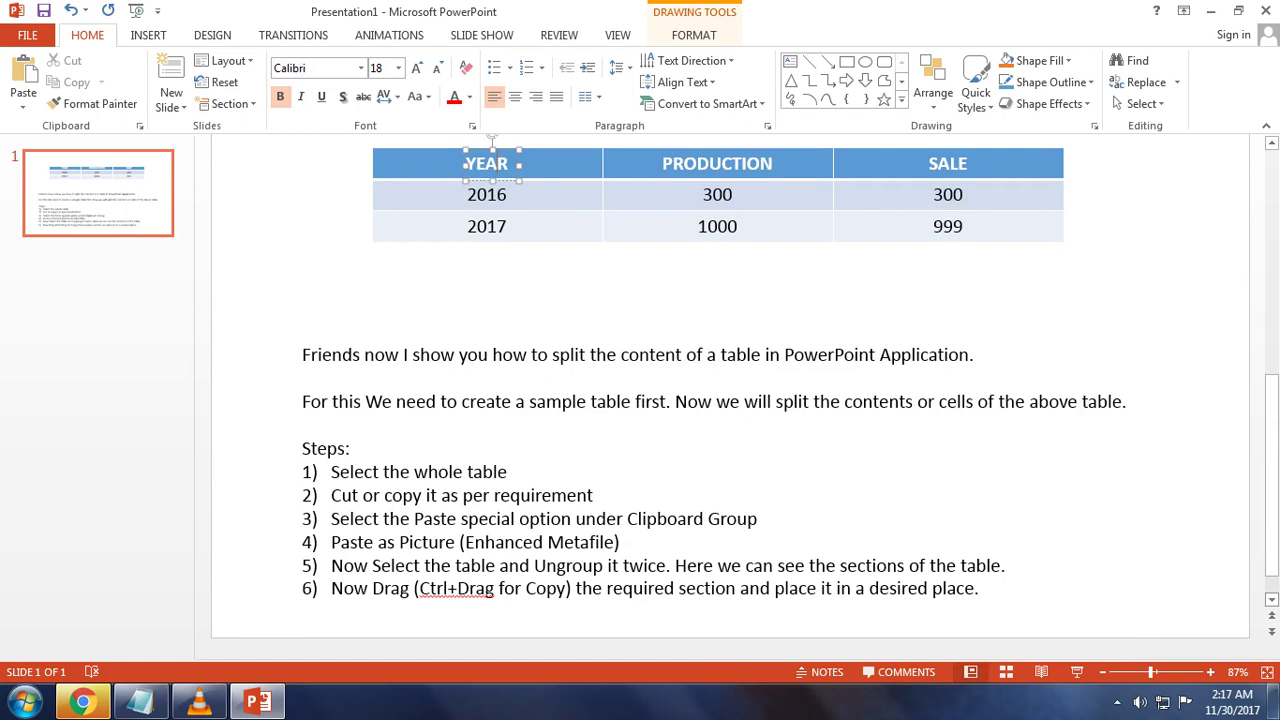
Move the steps text box much lower on the slide.
click(1272, 599)
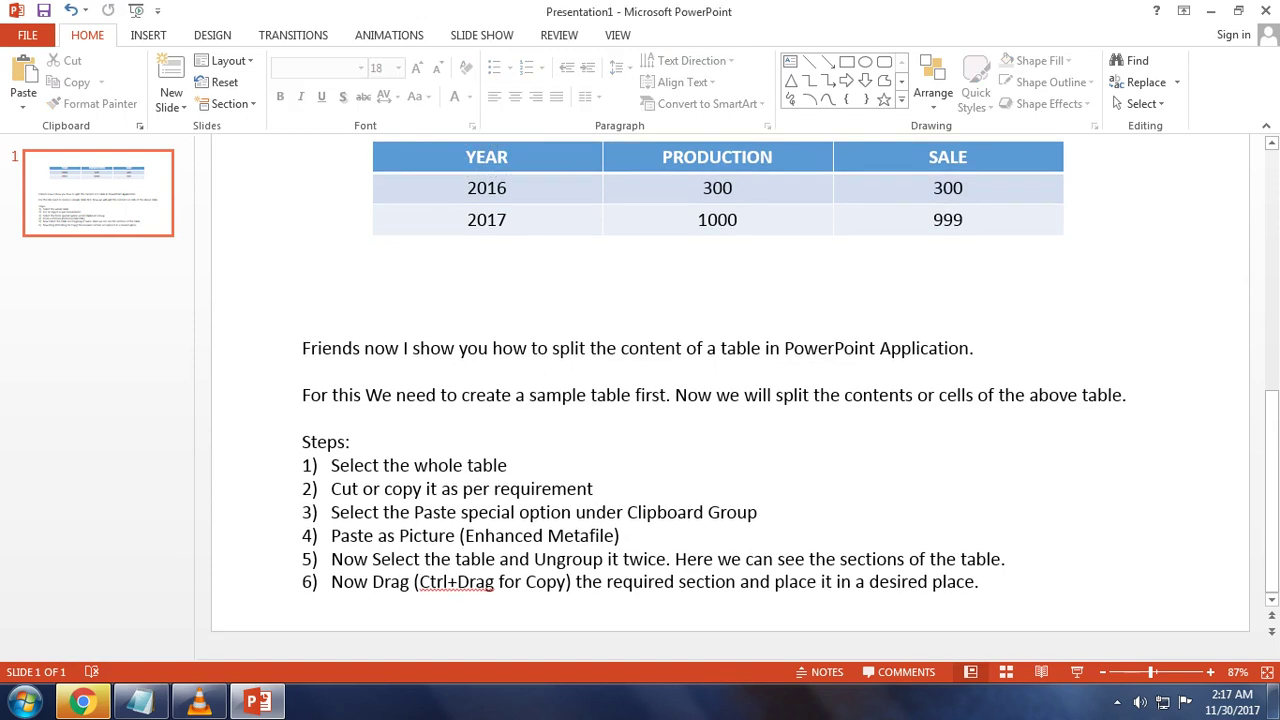
click(478, 348)
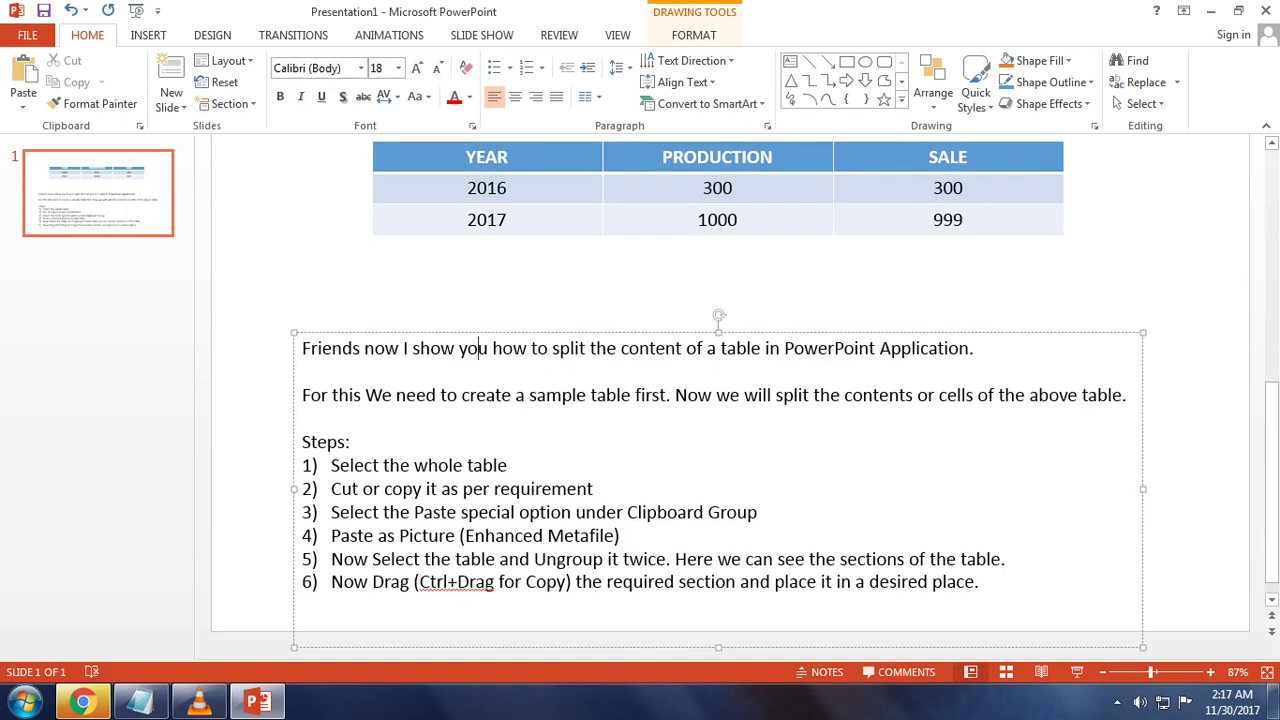
drag(740, 333, 764, 602)
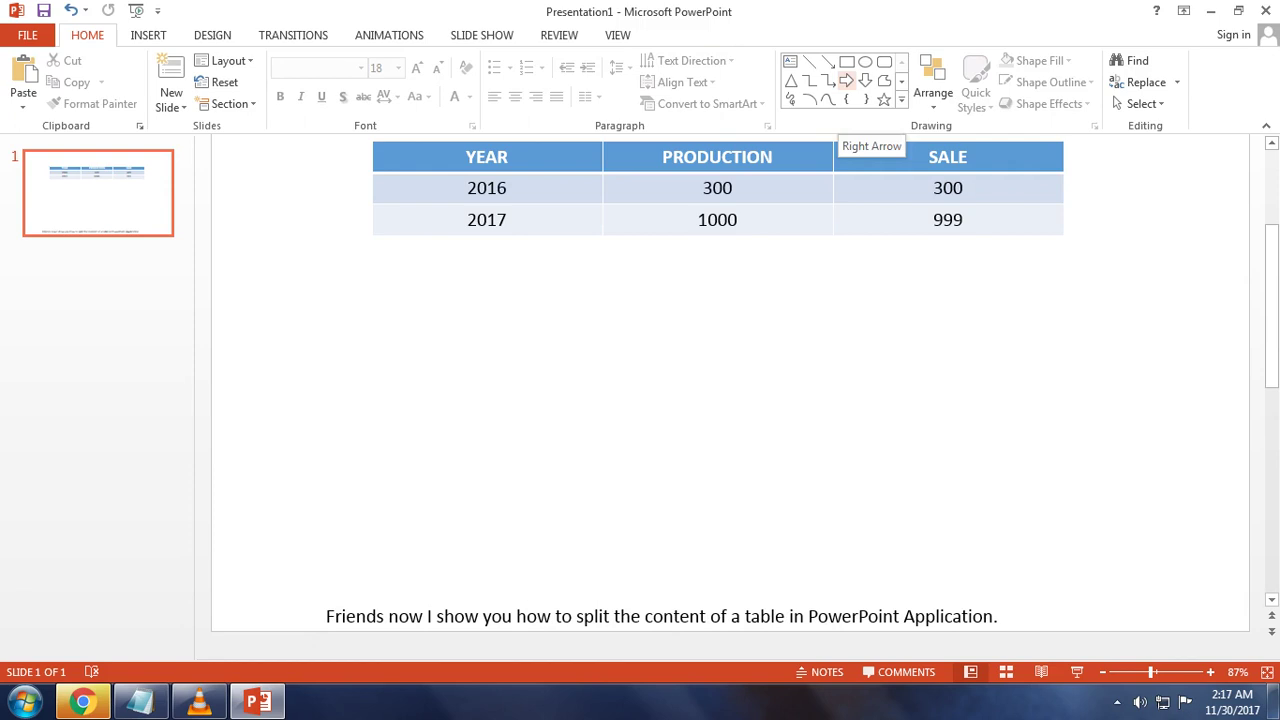
Draw a rectangle just below the table under the YEAR column.
click(846, 61)
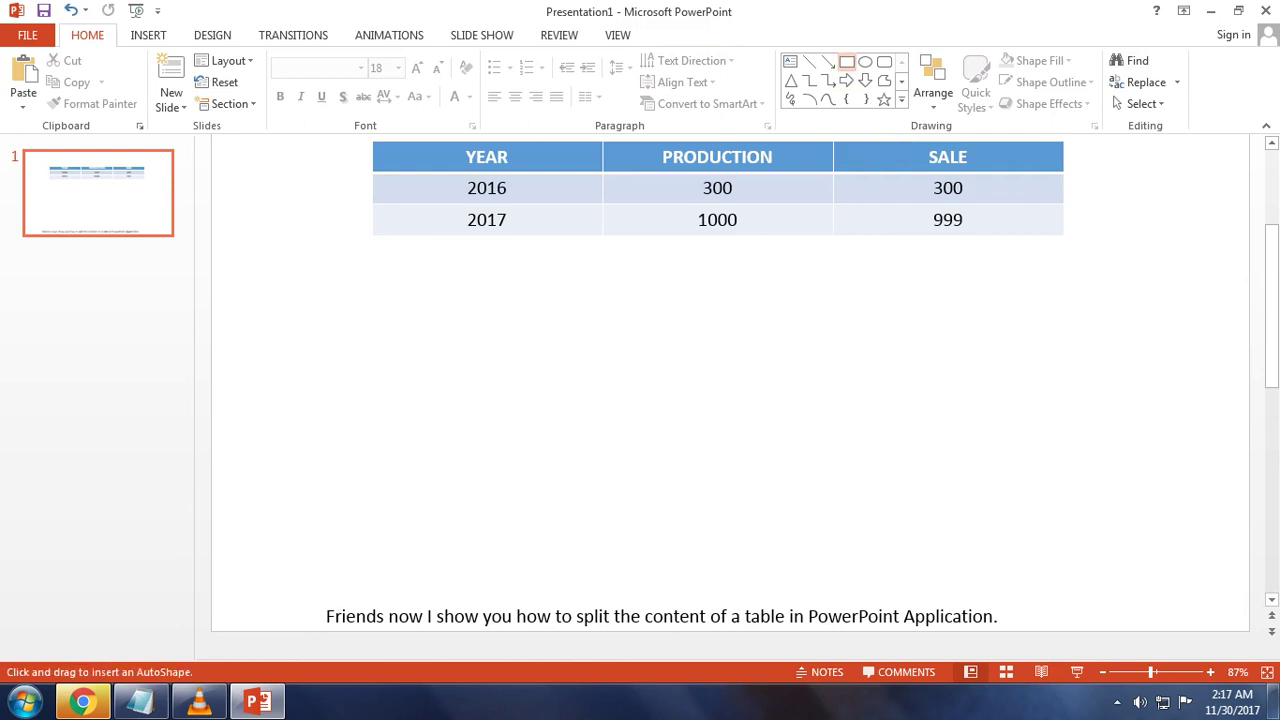
drag(380, 274, 603, 303)
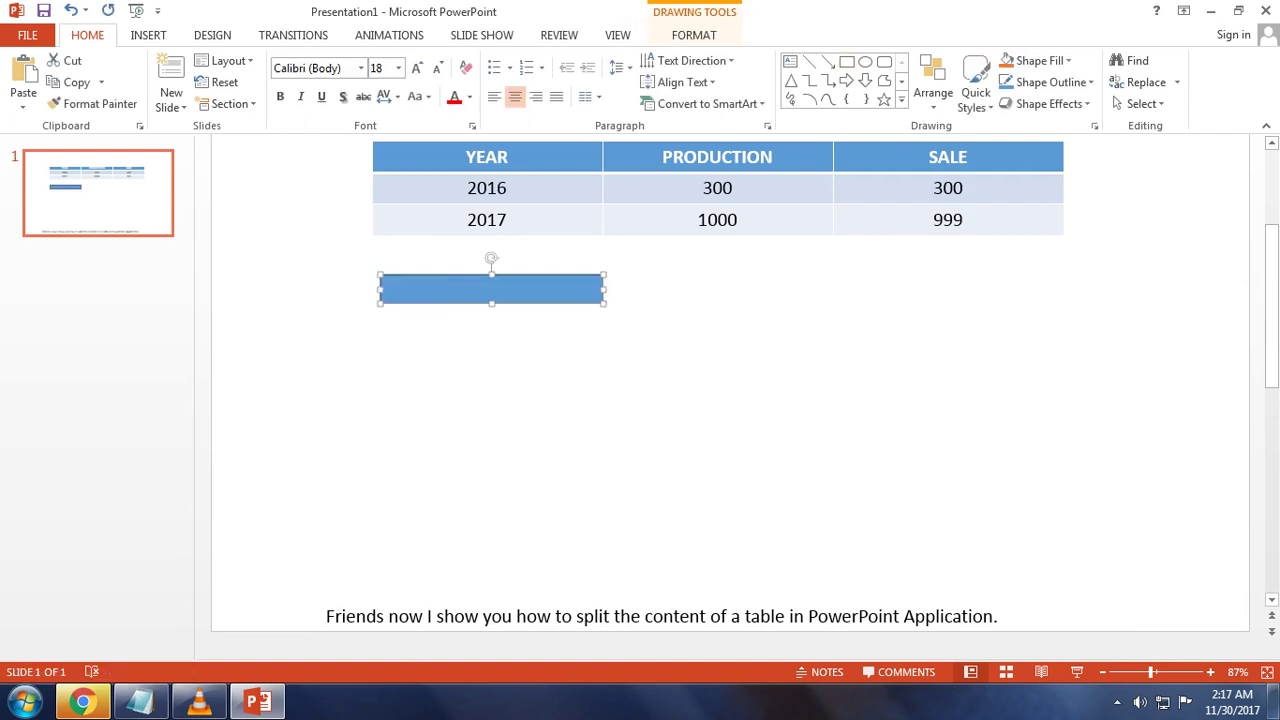
mouse_move(490, 289)
mouse_down()
mouse_move(702, 296)
mouse_move(485, 297)
mouse_up()
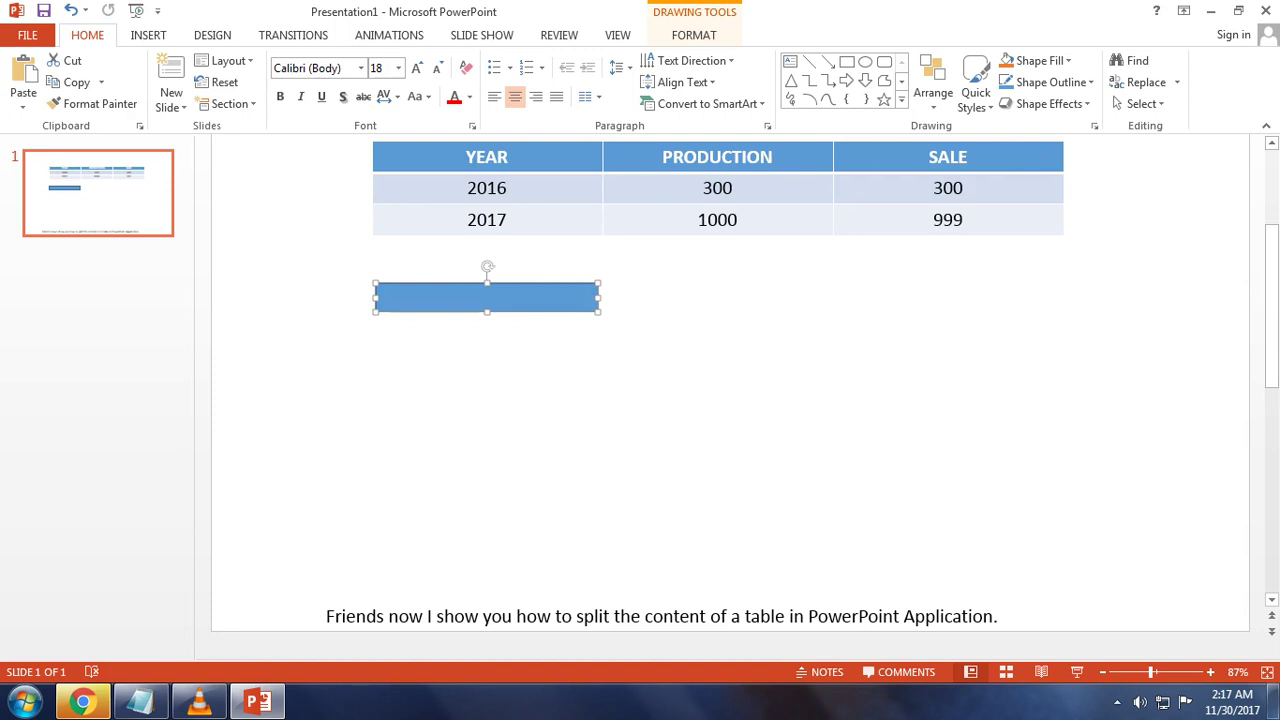
Fill the new rectangle with black.
click(1040, 60)
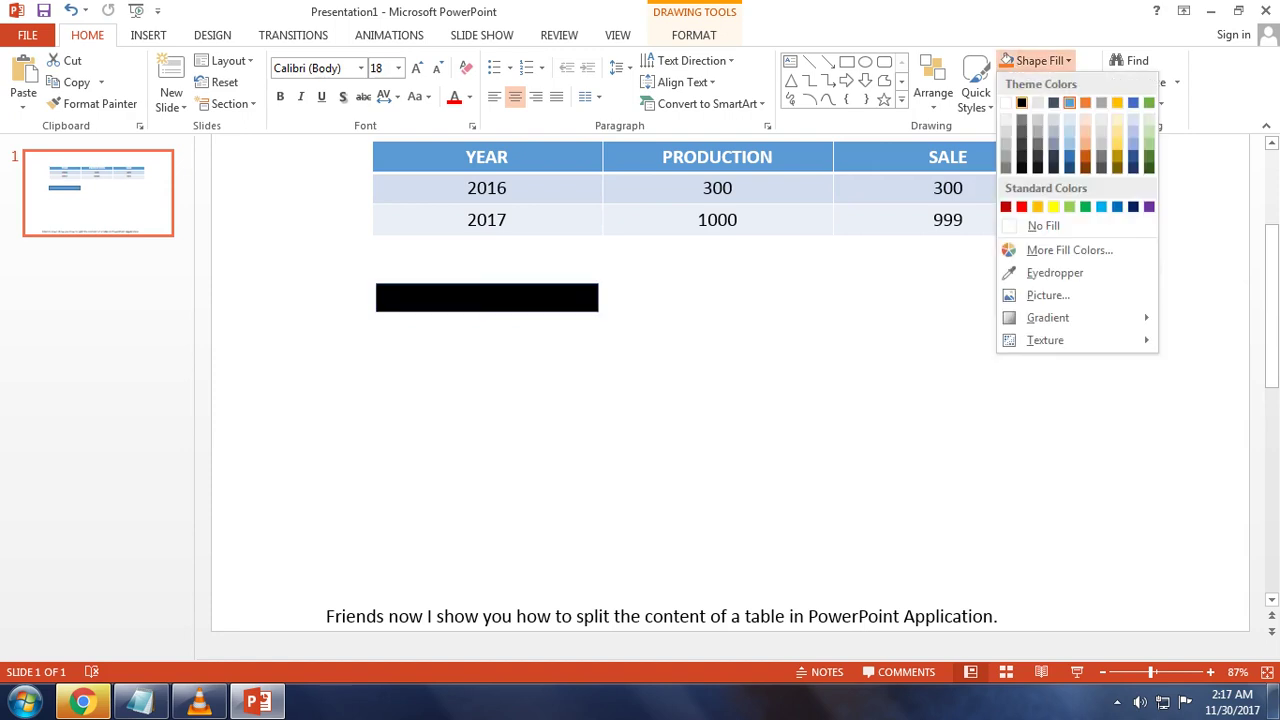
click(1021, 102)
key(Escape)
Move the YEAR label from the table header onto the black rectangle.
click(491, 150)
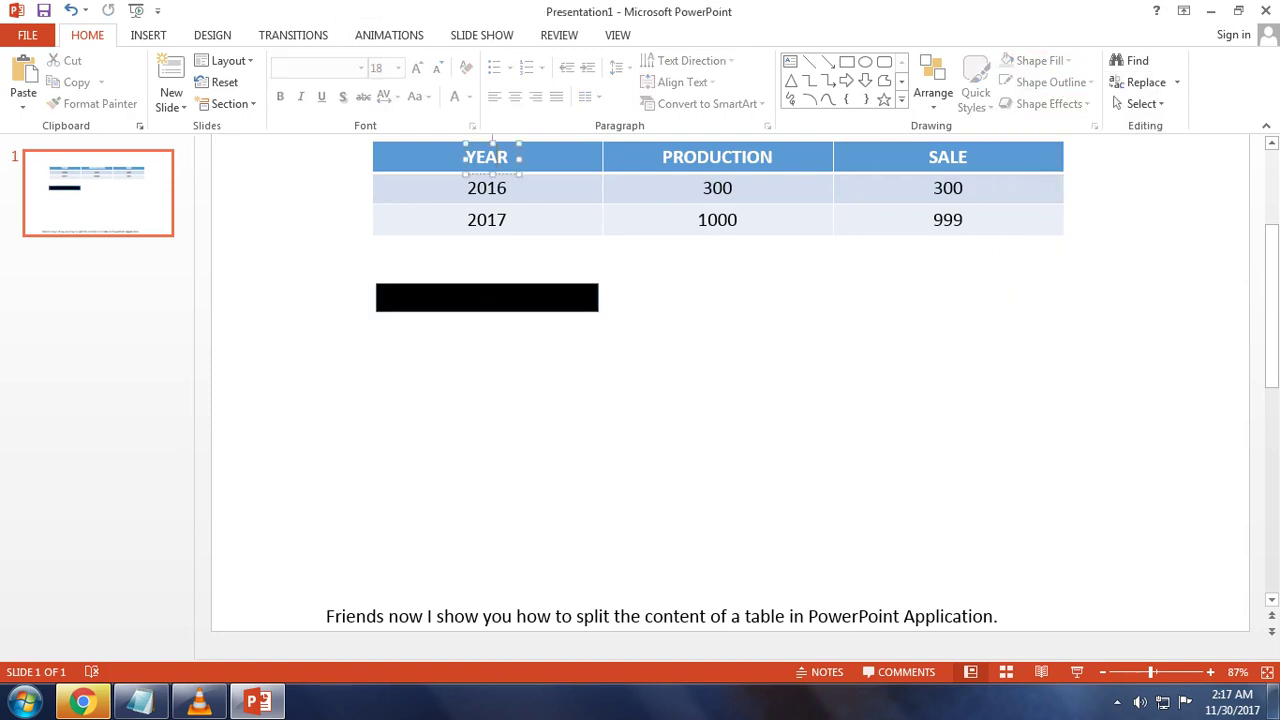
drag(491, 150, 487, 297)
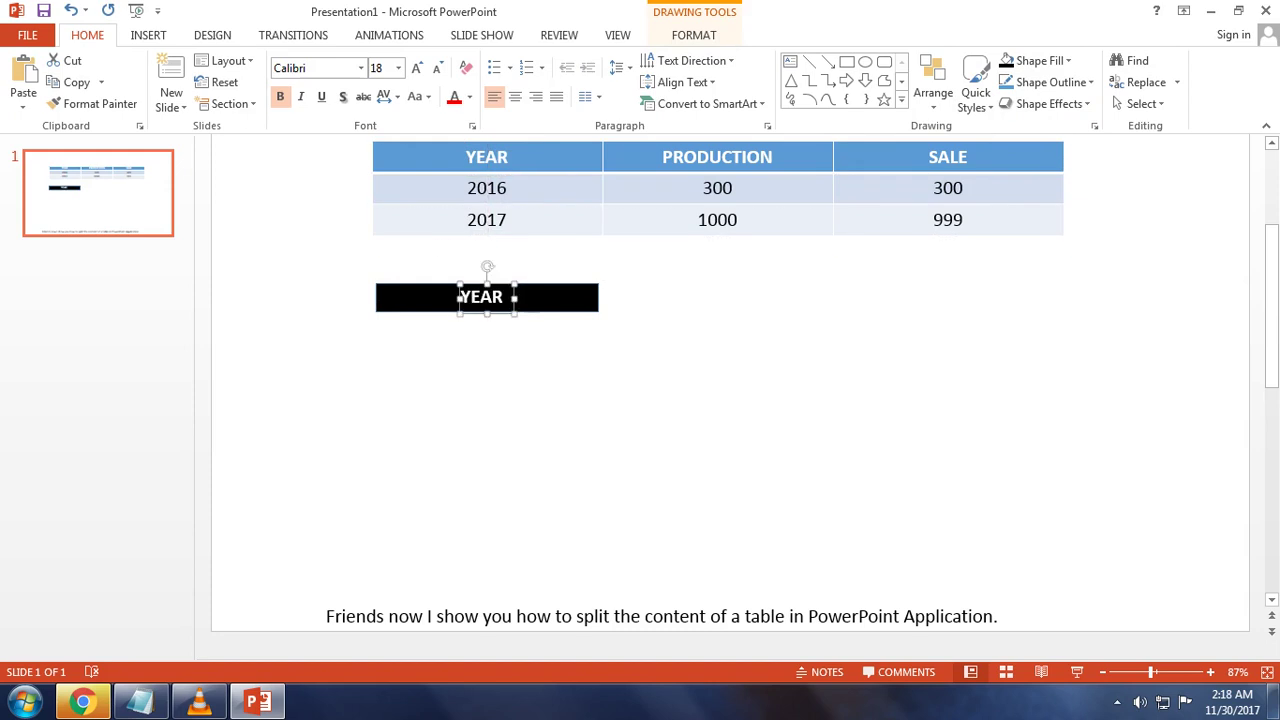
key(Escape)
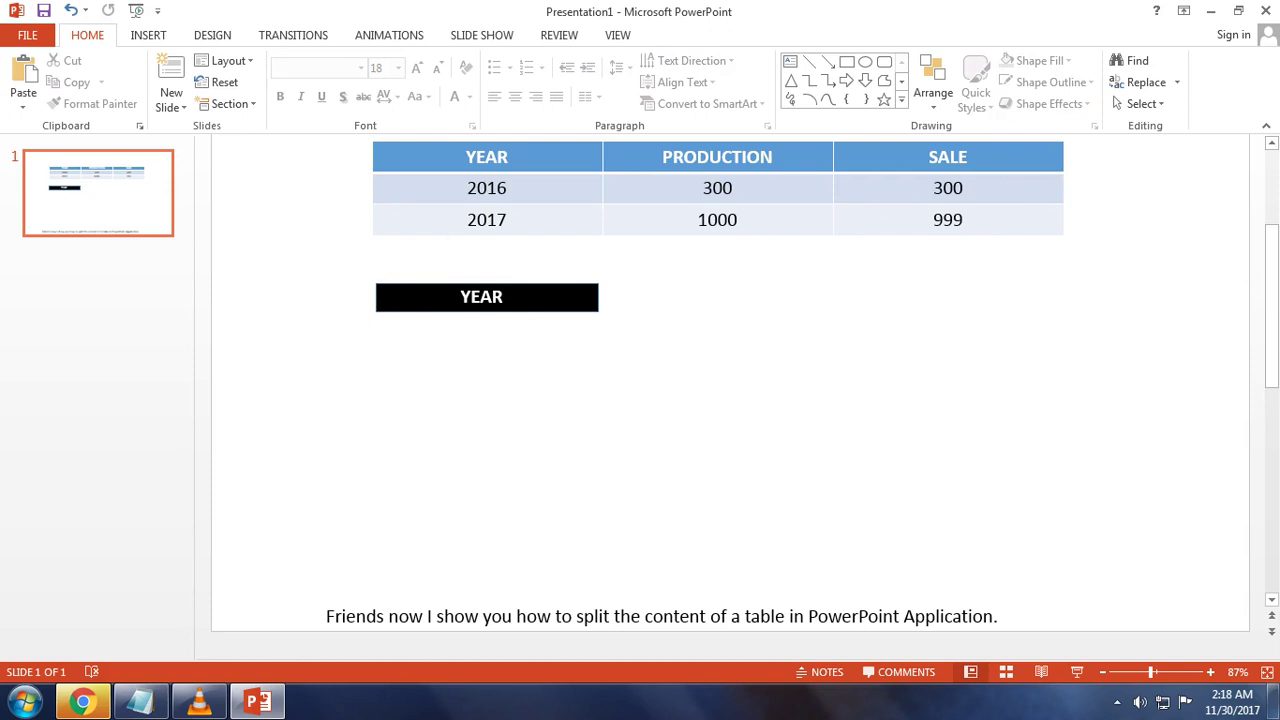
Copy the black bar and arrange the bars so the new one sits under the YEAR bar.
click(487, 297)
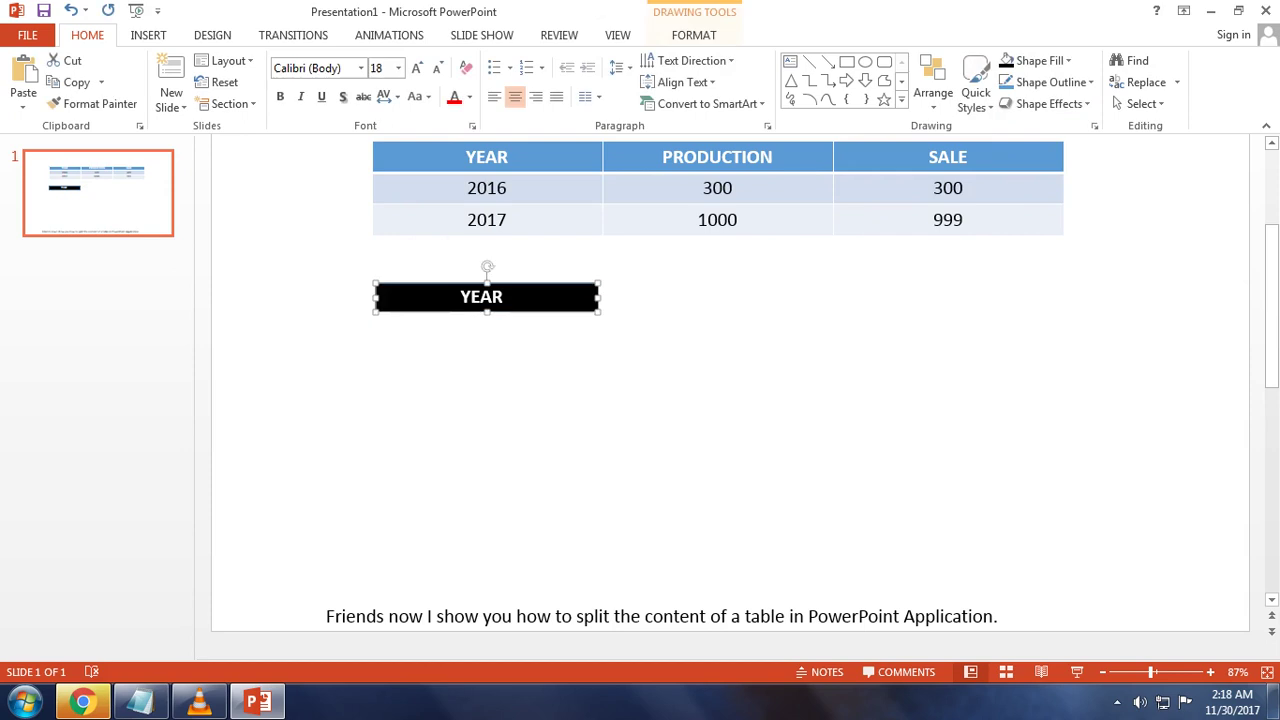
drag(487, 297, 483, 360)
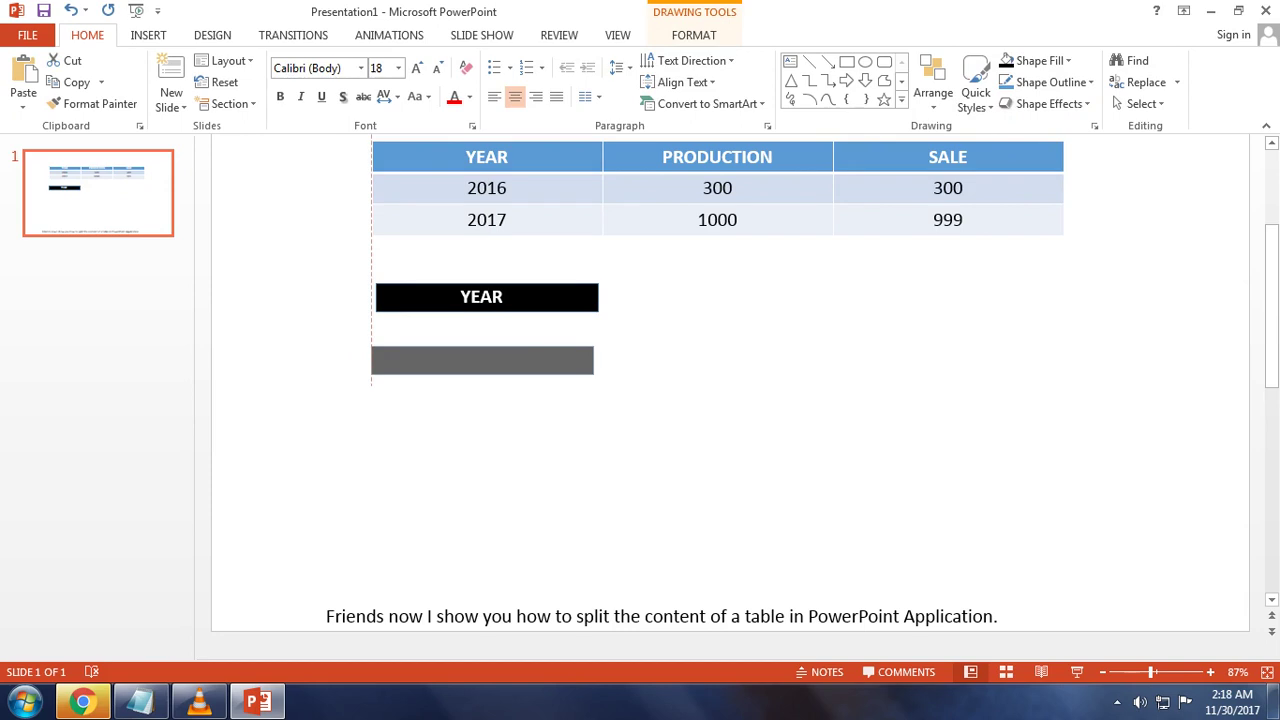
drag(483, 360, 483, 360)
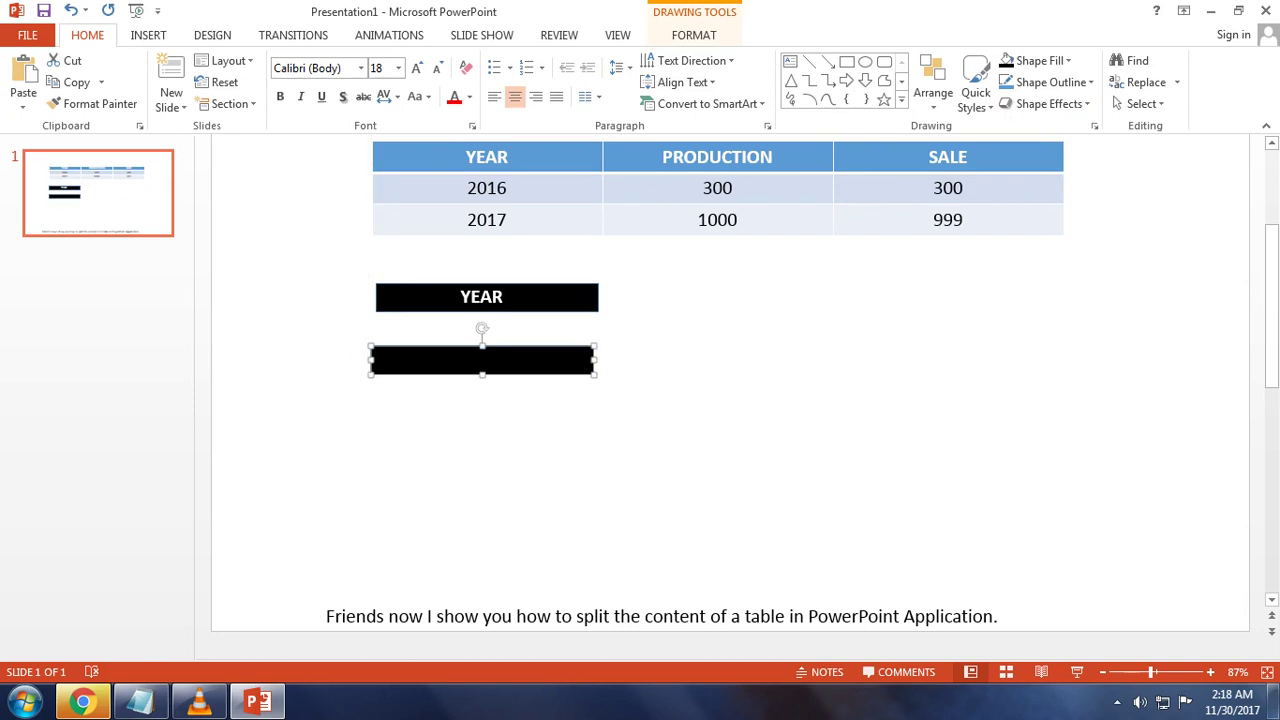
drag(348, 271, 659, 333)
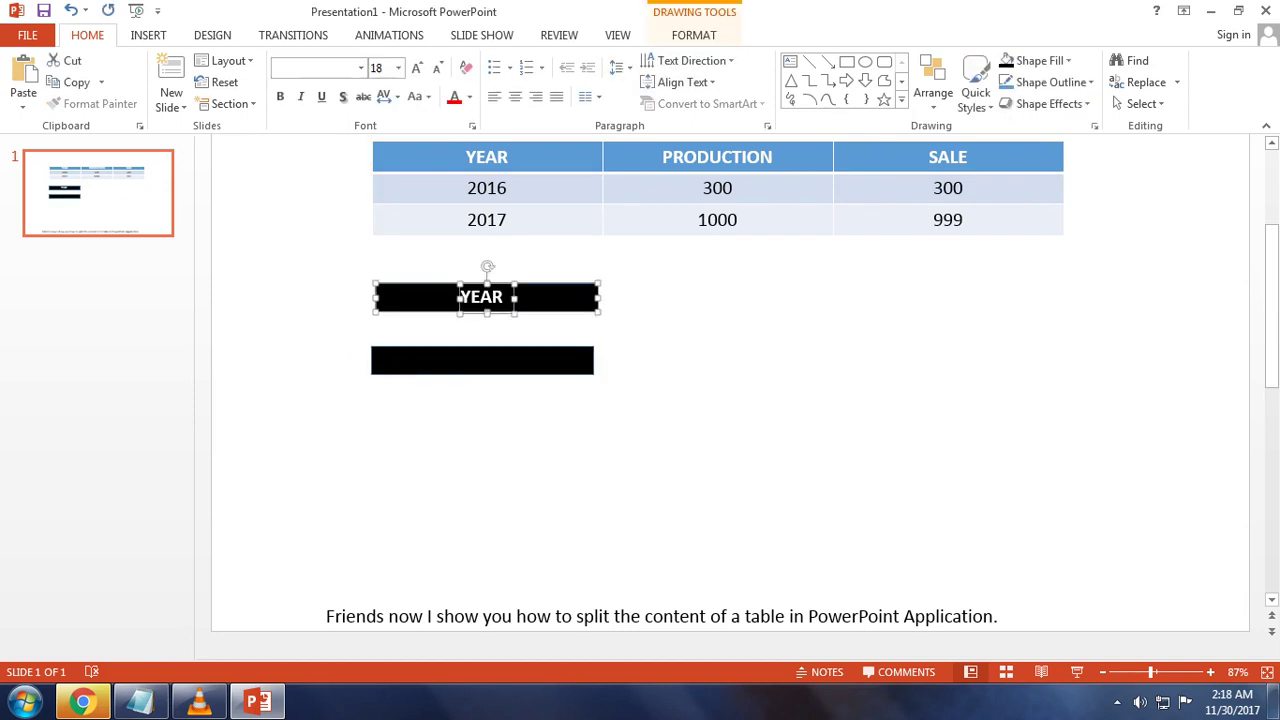
drag(460, 291, 565, 289)
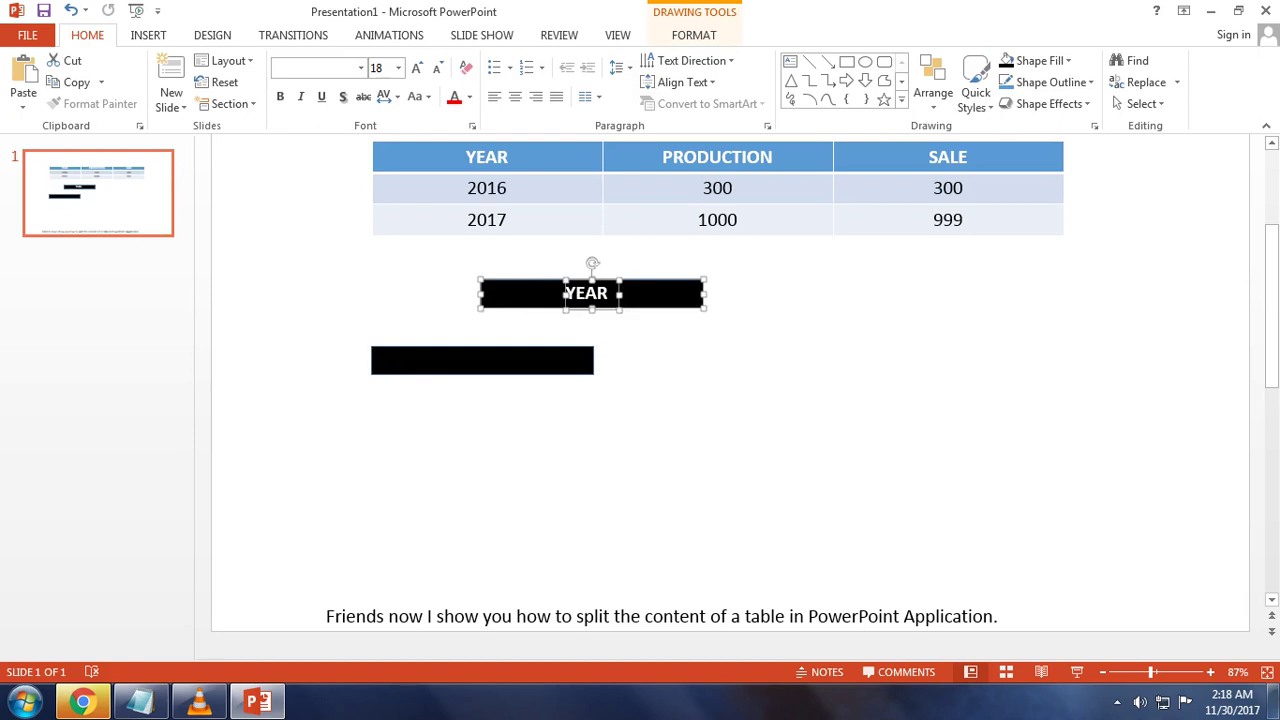
mouse_move(483, 360)
mouse_down()
mouse_move(484, 322)
mouse_move(718, 320)
mouse_move(706, 320)
mouse_up()
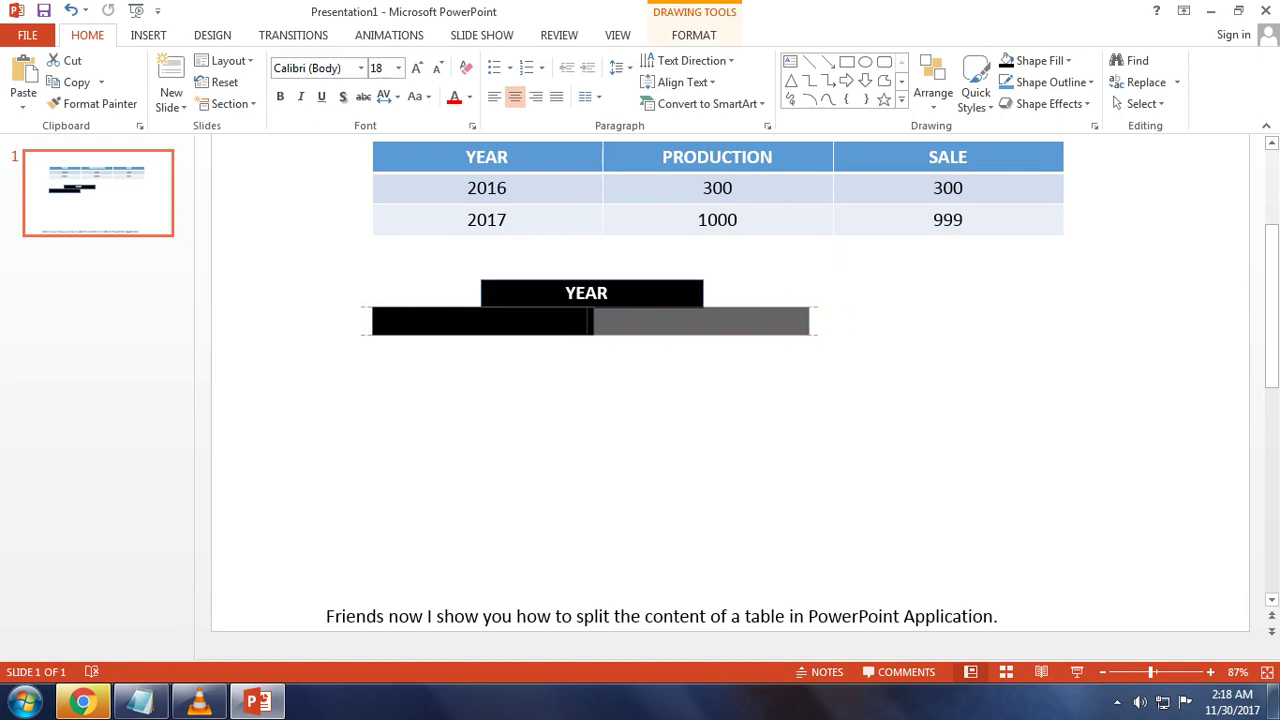
key(Escape)
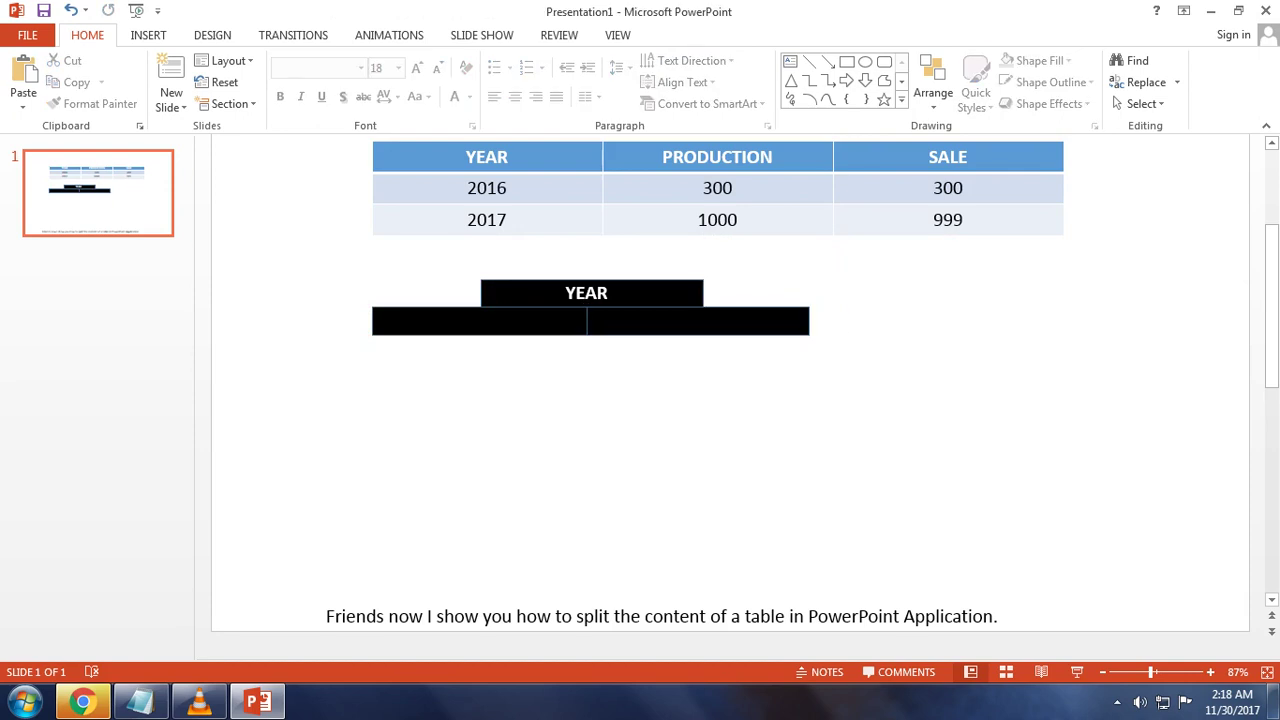
Move the PRODUCTION and SALE labels from the table header onto the lower bars.
click(661, 157)
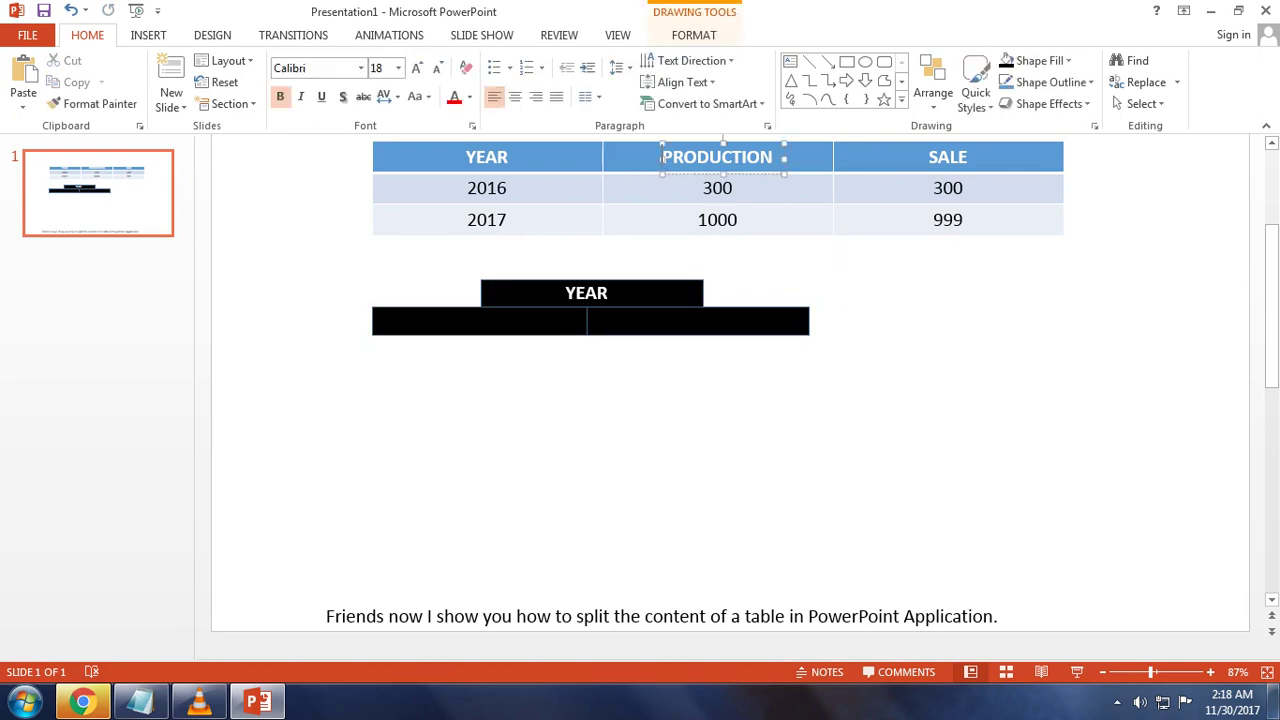
mouse_move(662, 157)
mouse_down()
mouse_move(427, 319)
mouse_move(487, 319)
mouse_up()
click(947, 157)
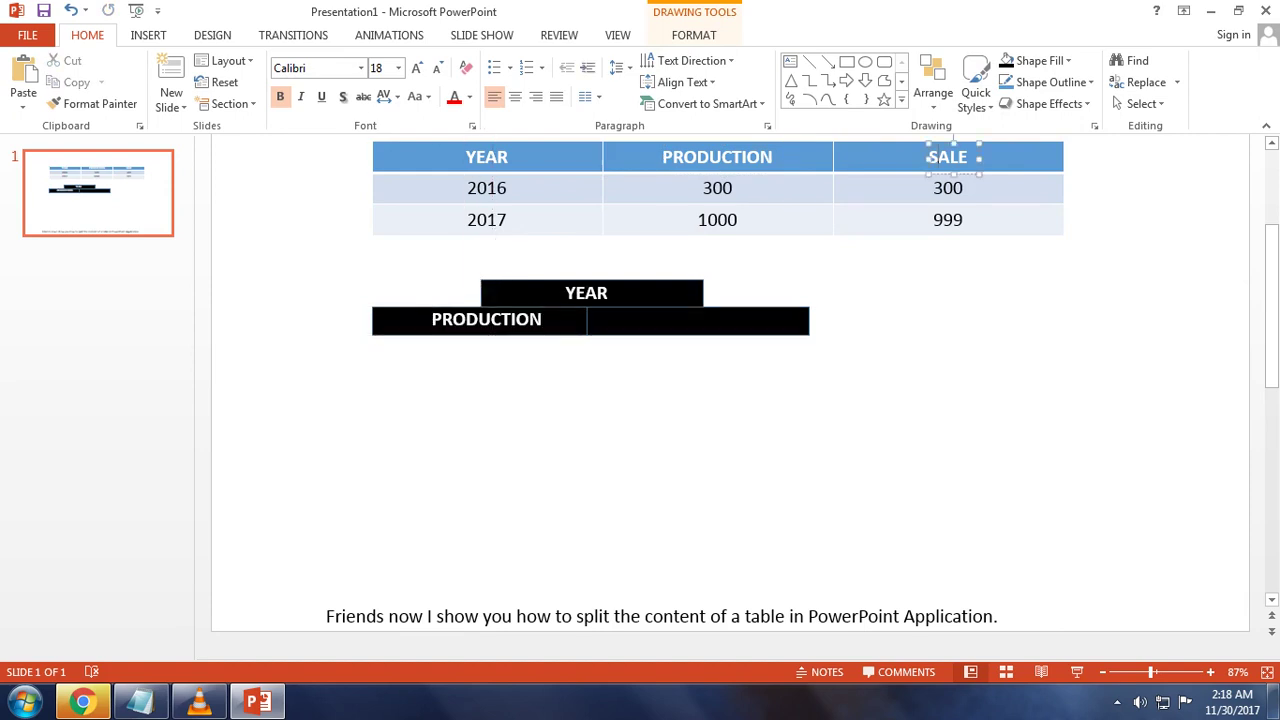
drag(947, 157, 688, 320)
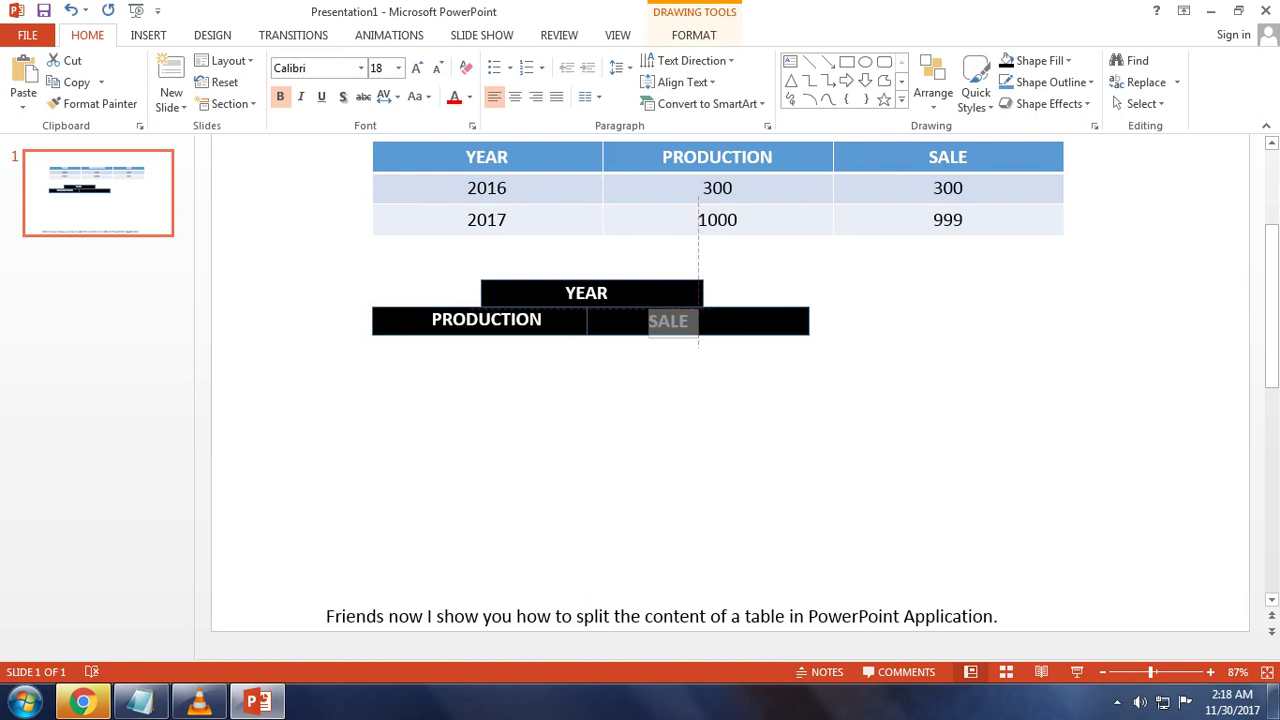
Drop SALE onto the right lower bar and move the 2016 value below PRODUCTION.
drag(688, 320, 688, 320)
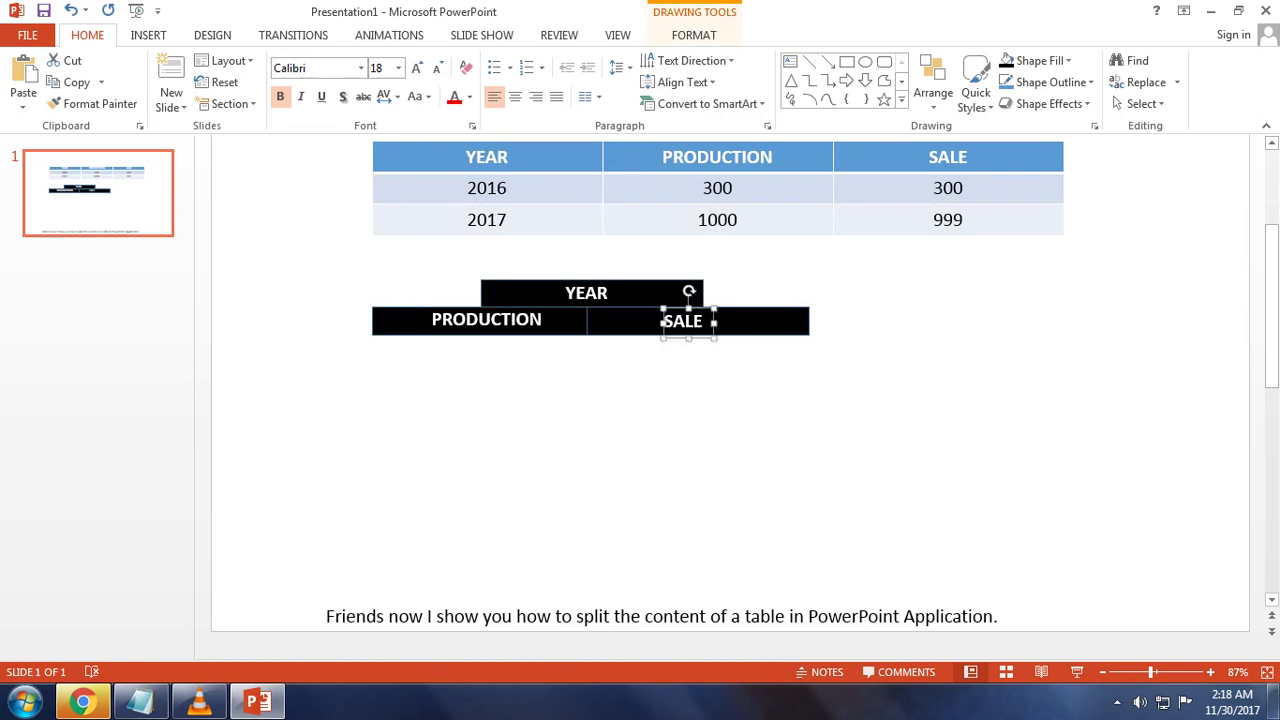
key(Escape)
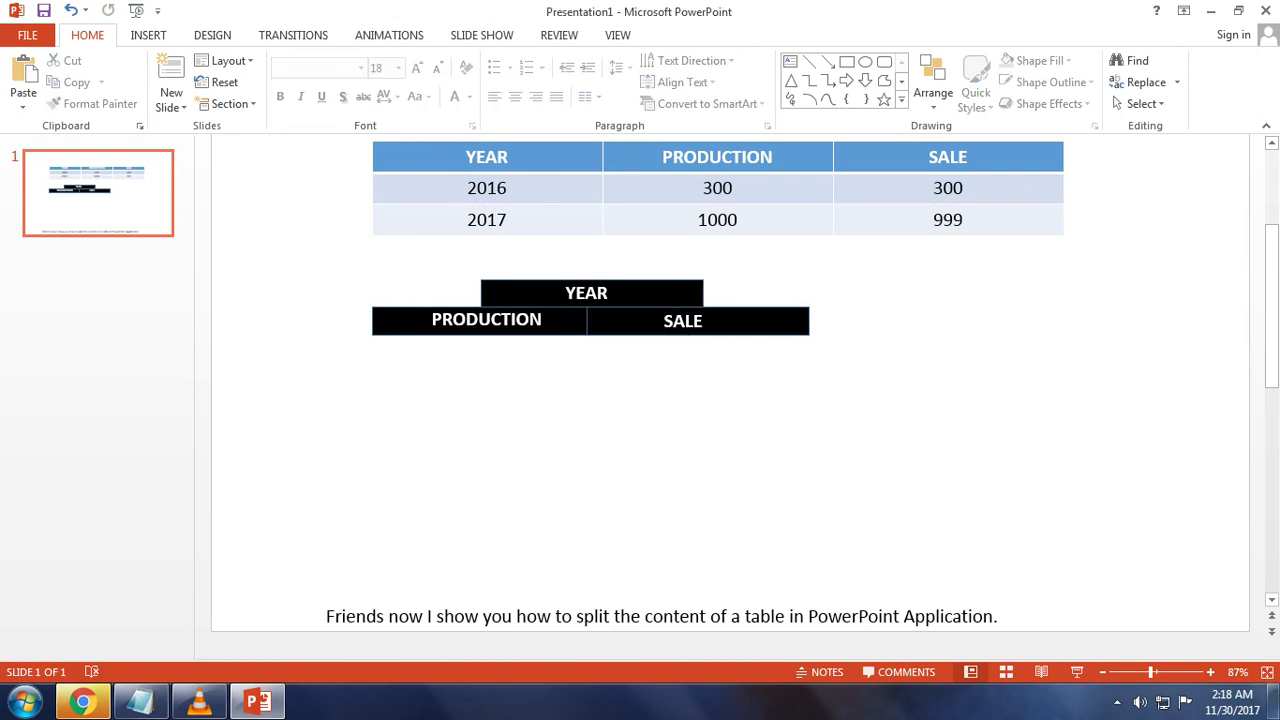
click(468, 188)
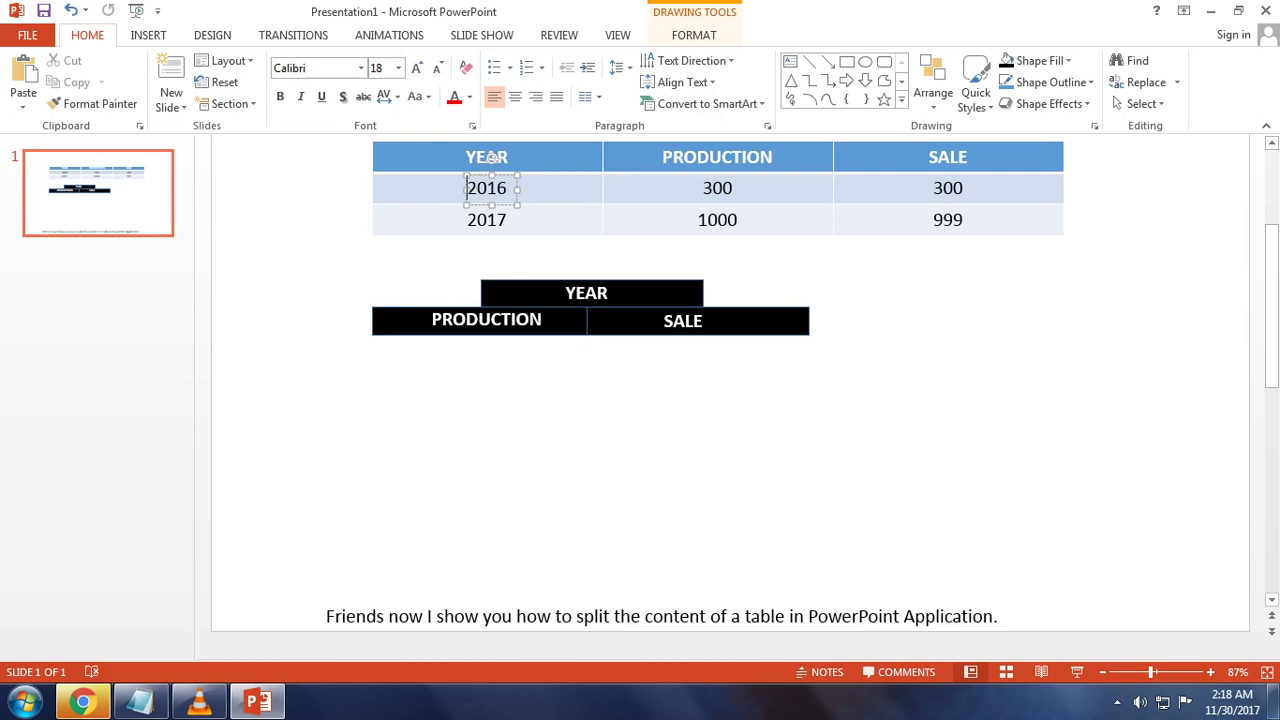
drag(490, 178, 493, 336)
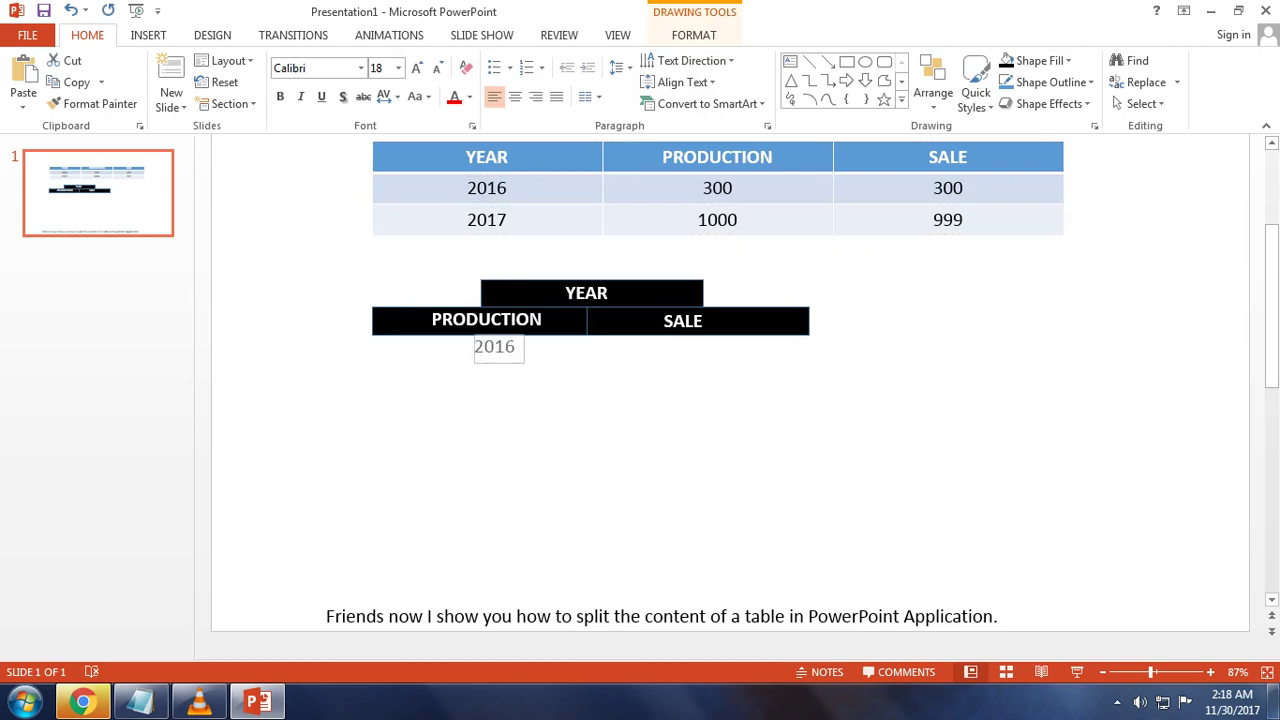
key(Escape)
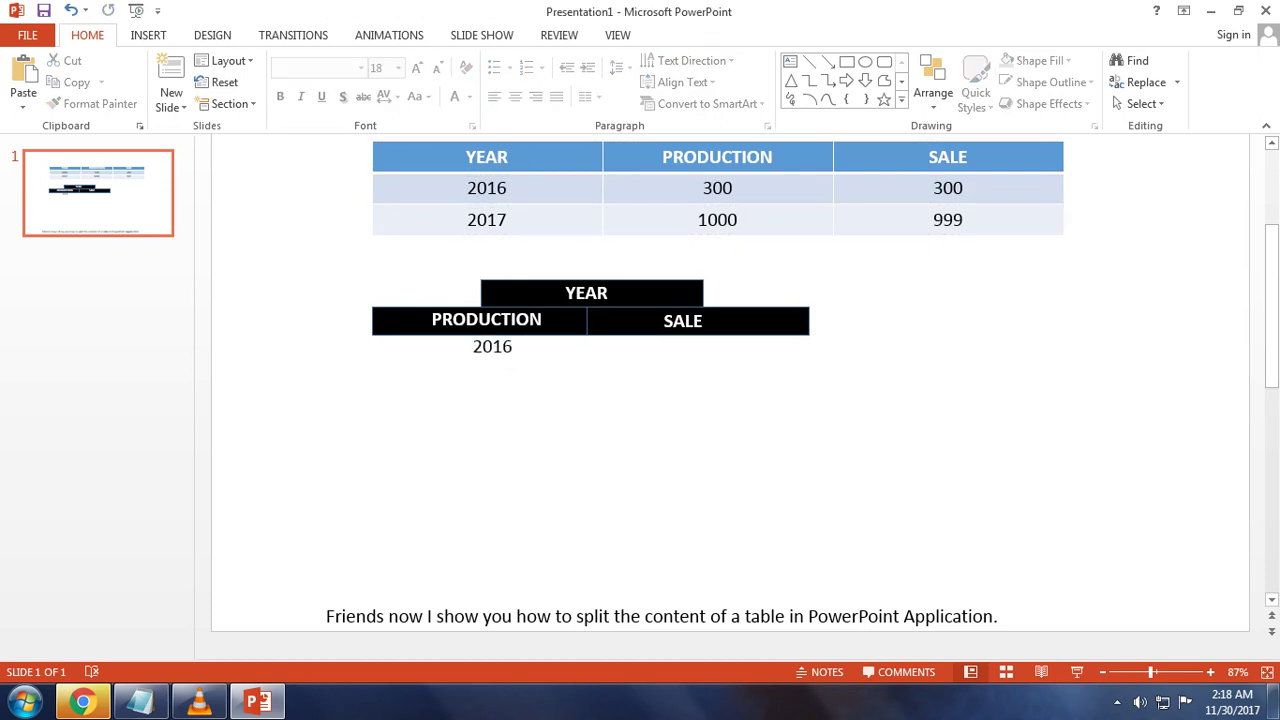
Copy 2016 onto the YEAR bar, make it white and settle it beside YEAR.
click(490, 340)
mouse_move(490, 340)
mouse_down()
mouse_move(630, 280)
mouse_move(646, 291)
mouse_up()
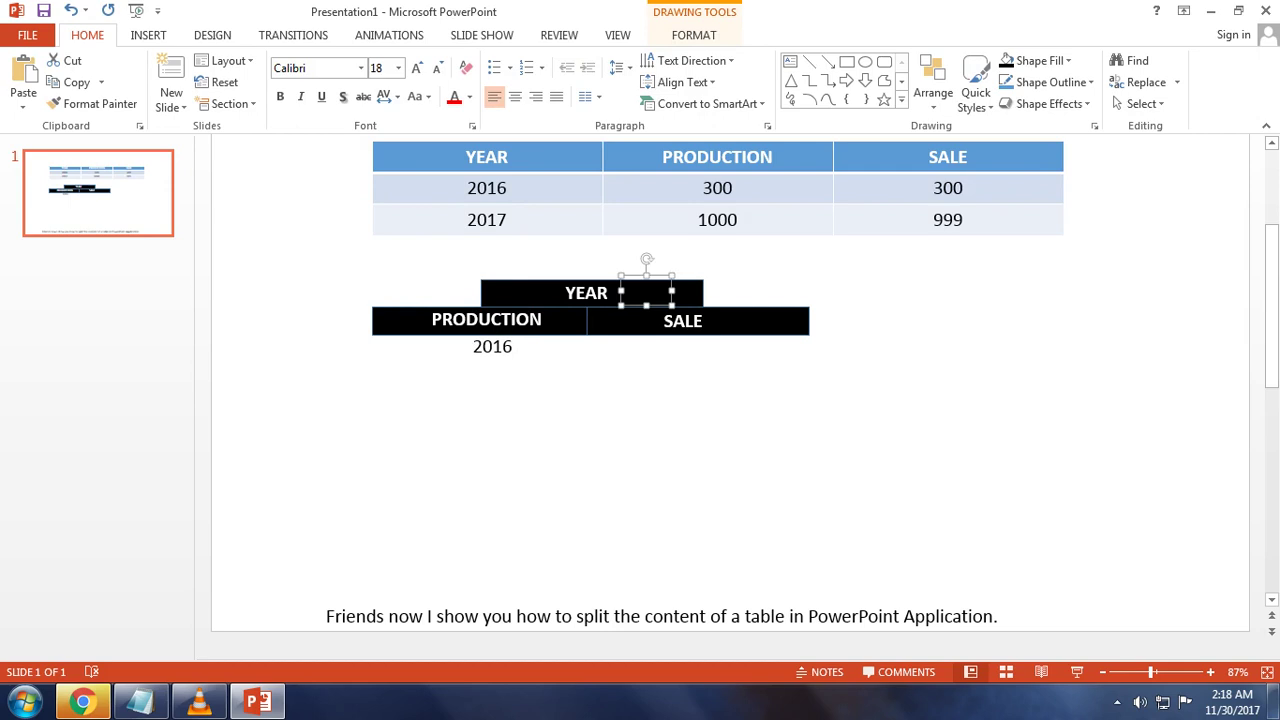
double_click(646, 291)
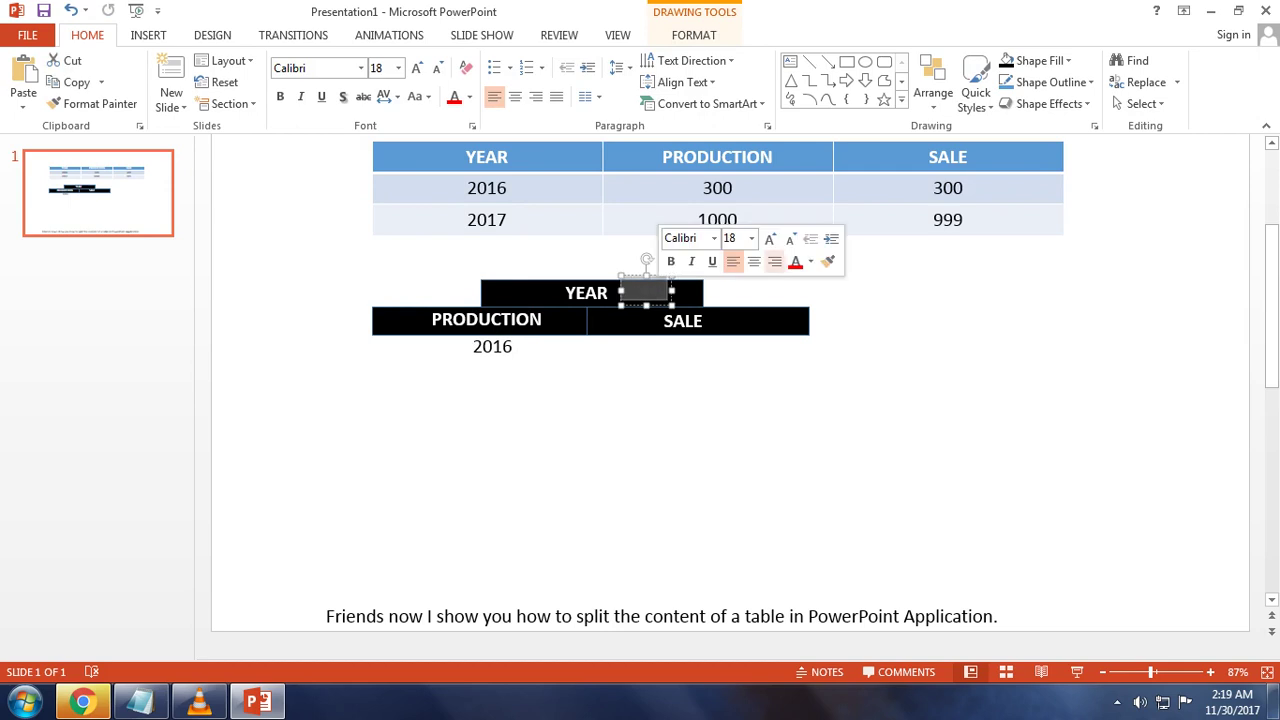
click(810, 261)
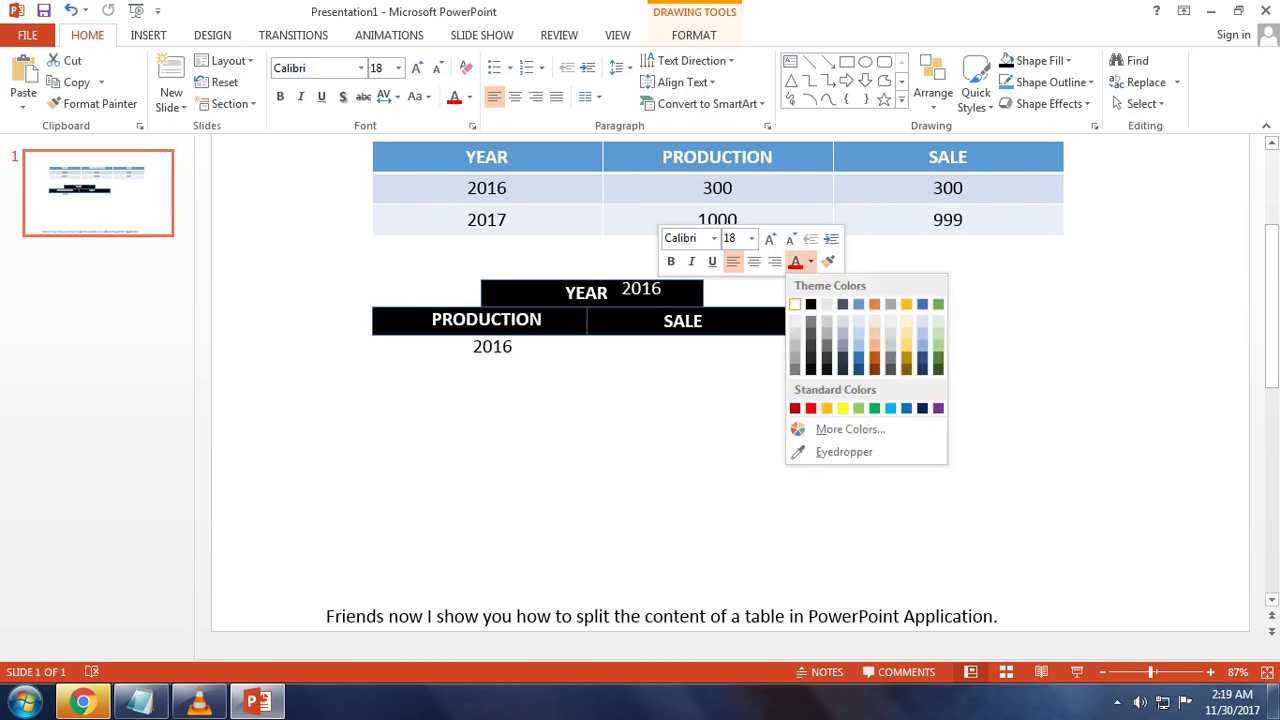
click(795, 298)
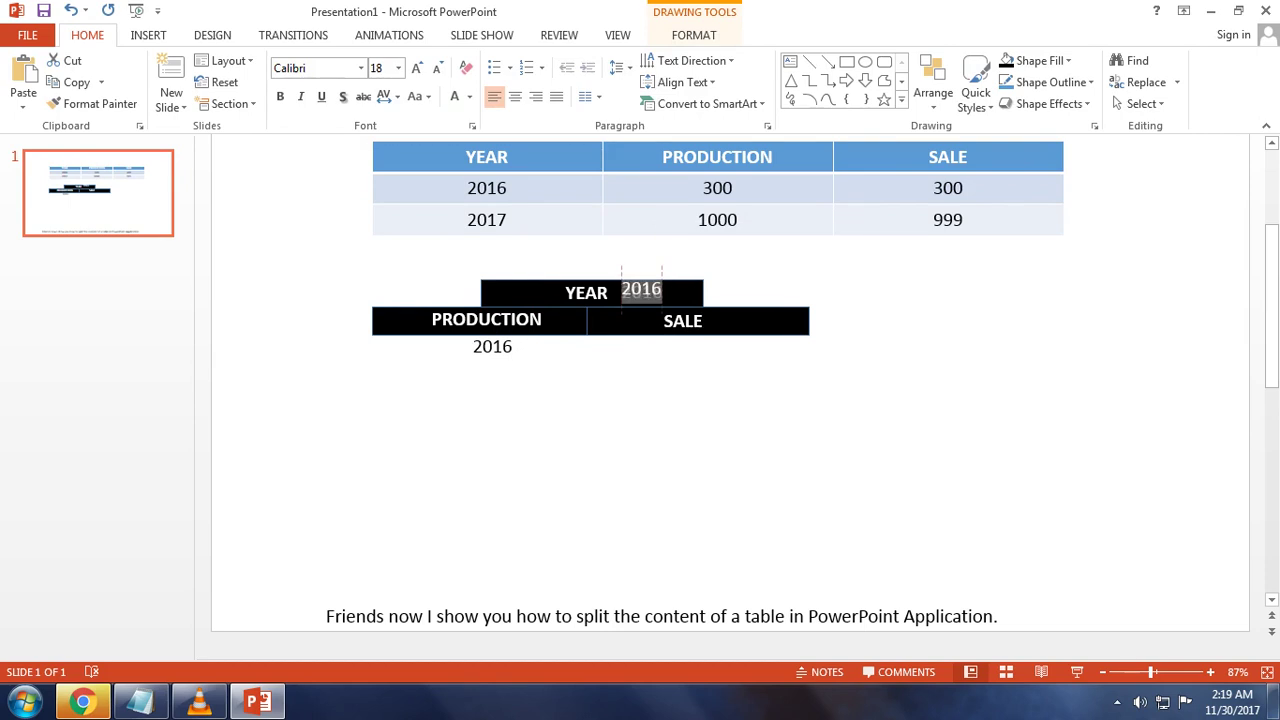
click(640, 265)
click(634, 292)
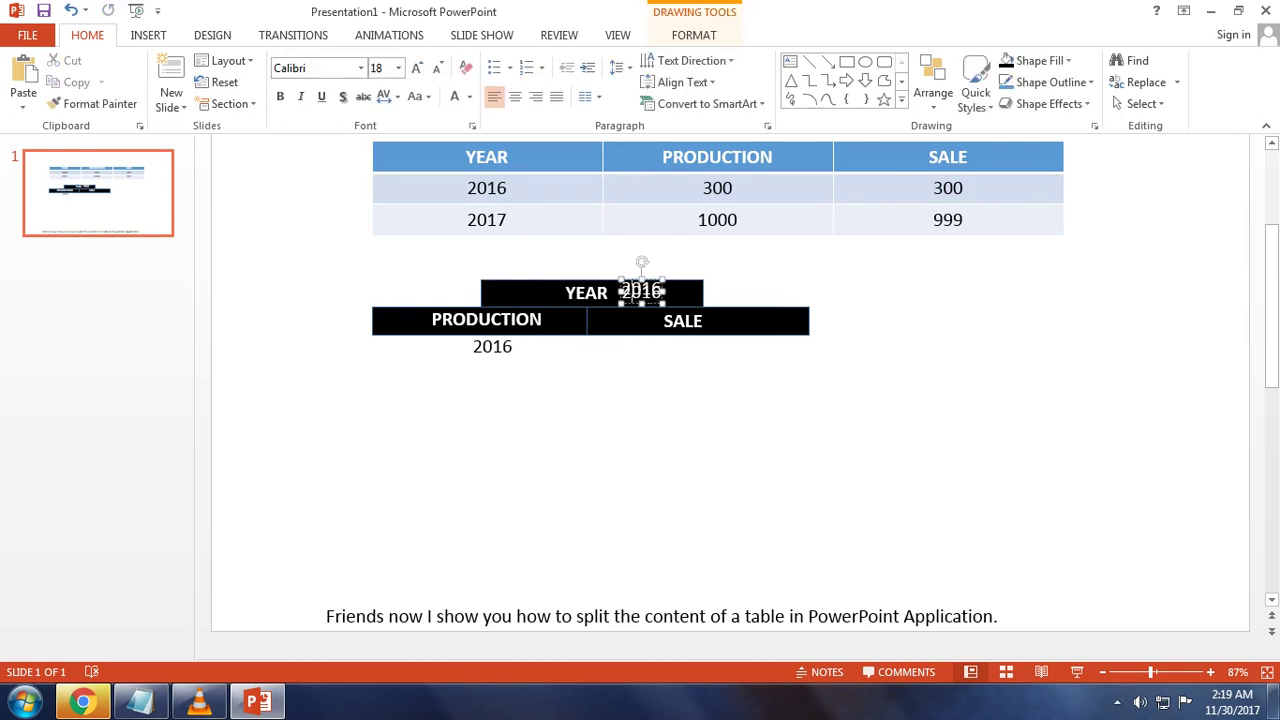
drag(634, 292, 629, 290)
drag(636, 290, 639, 292)
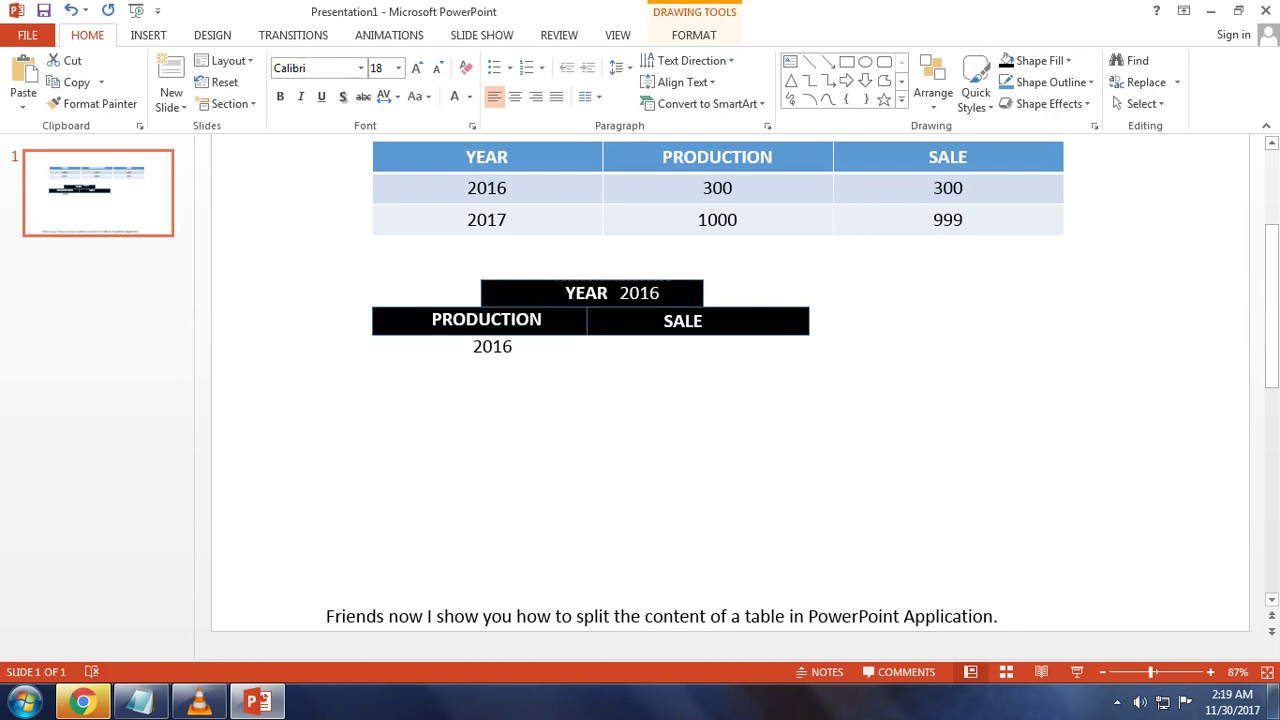
Delete the stray 2016 beneath PRODUCTION.
click(640, 263)
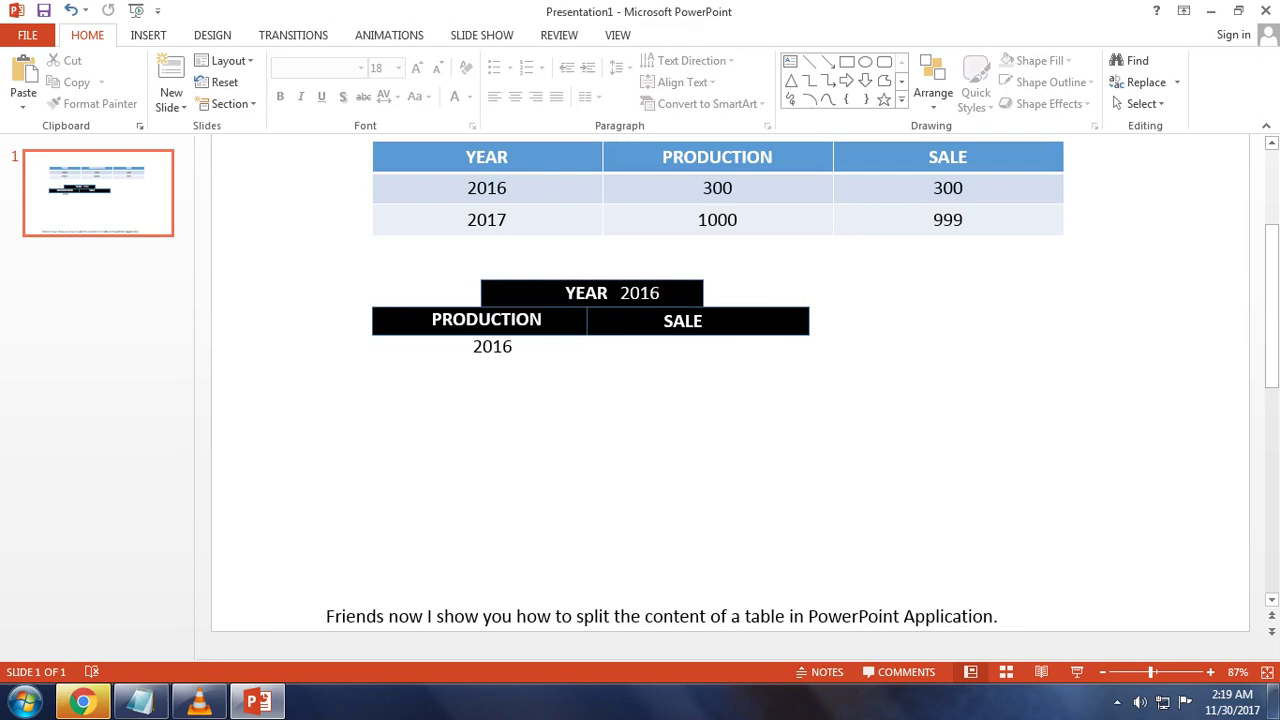
click(500, 346)
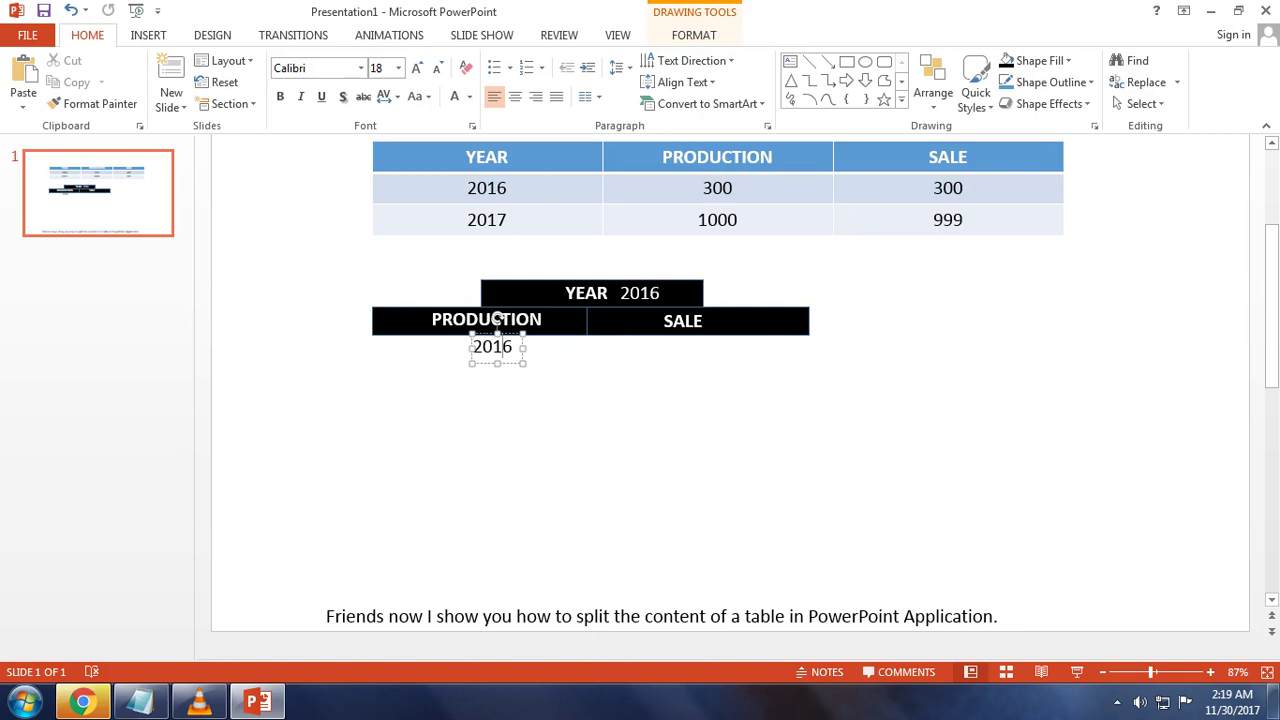
click(497, 318)
key(Delete)
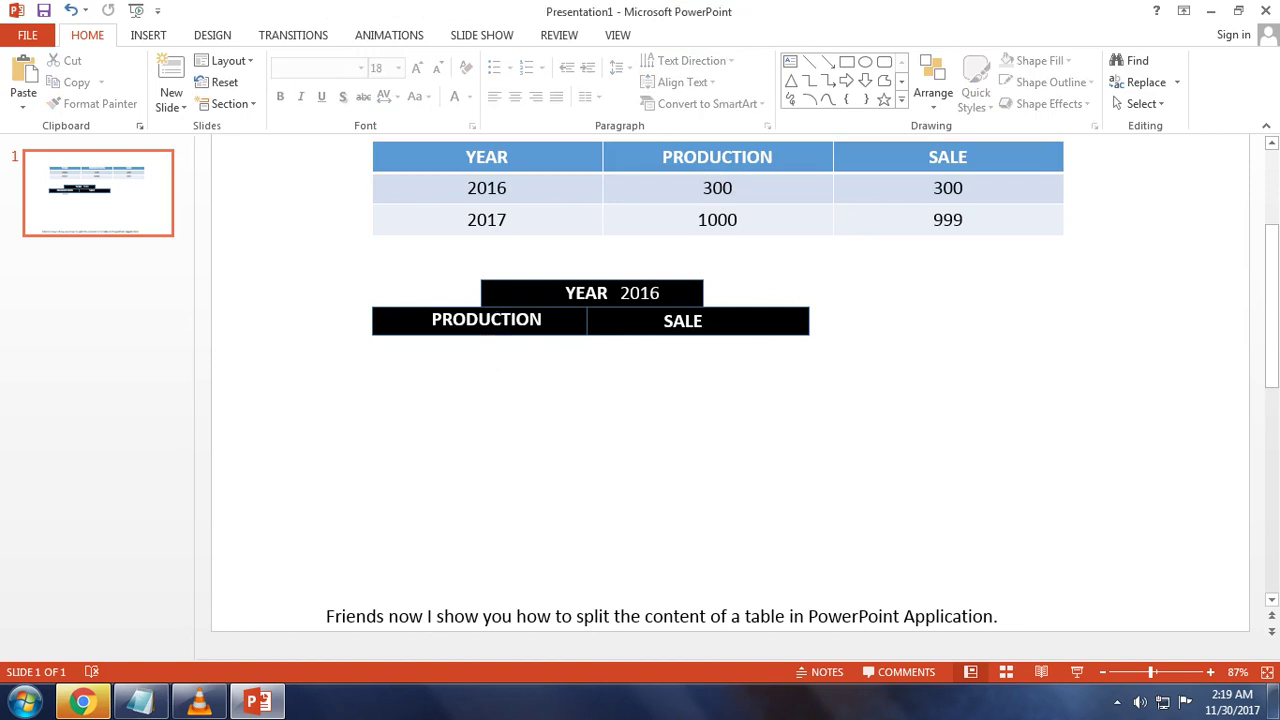
Copy the table's 300 values under the lower PRODUCTION and SALE headers.
click(712, 188)
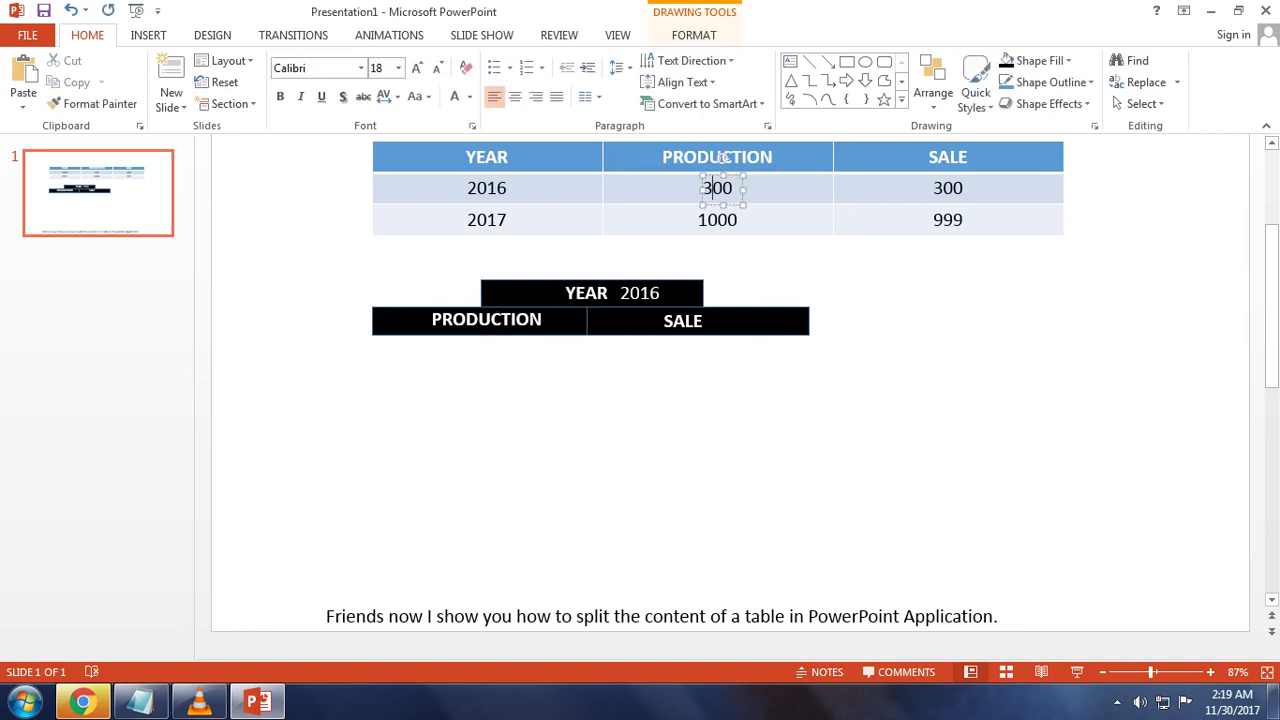
drag(712, 178, 488, 350)
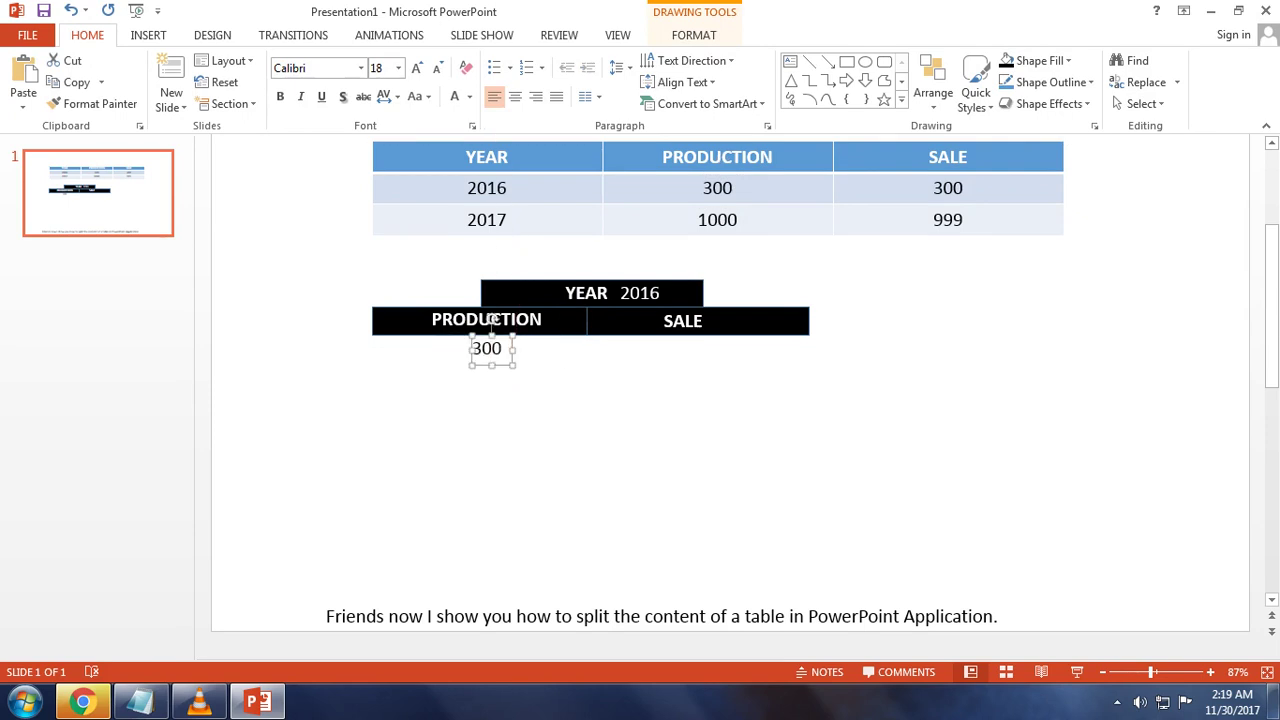
click(948, 182)
drag(950, 185, 686, 350)
key(Escape)
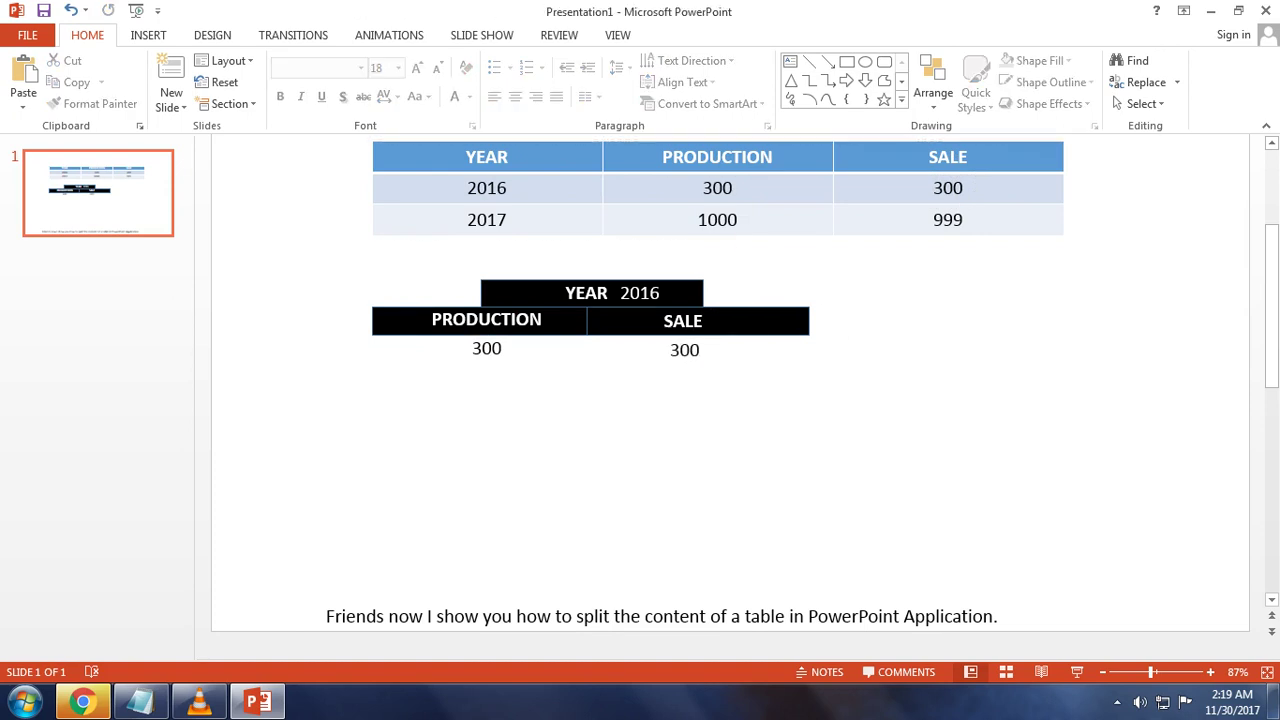
Move the whole YEAR 2016 block to the left.
drag(328, 254, 898, 394)
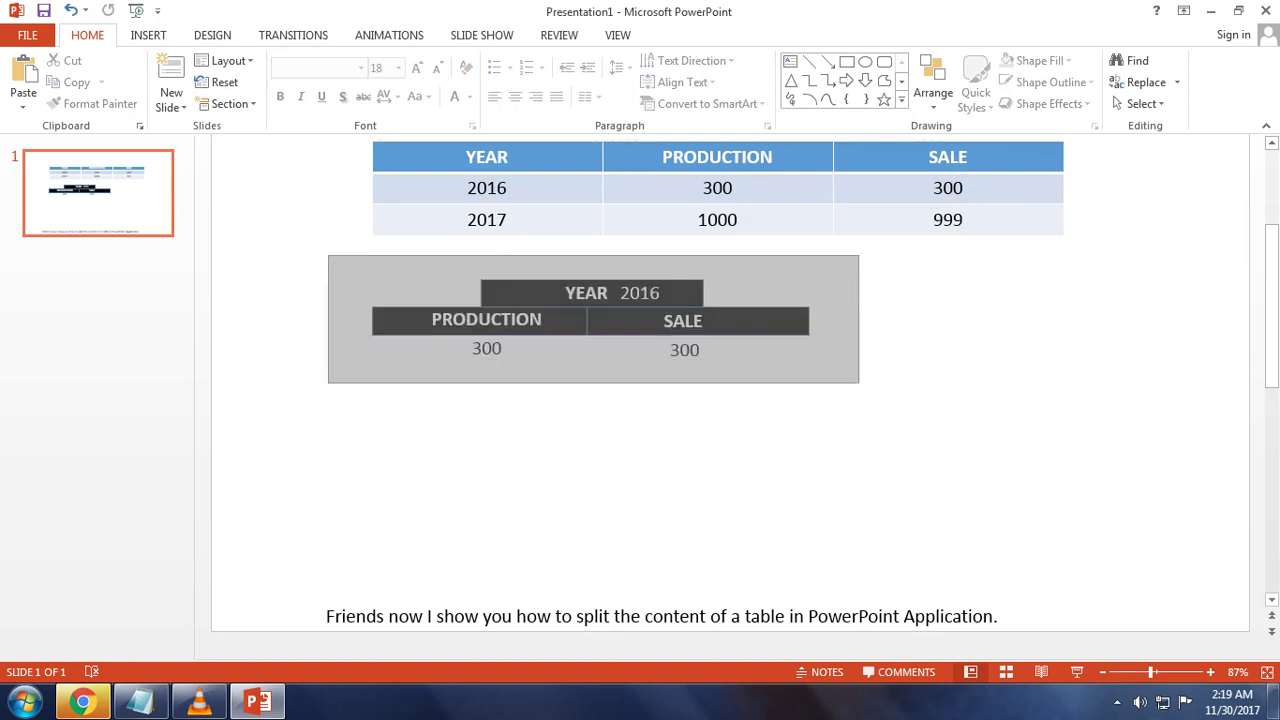
drag(590, 320, 445, 318)
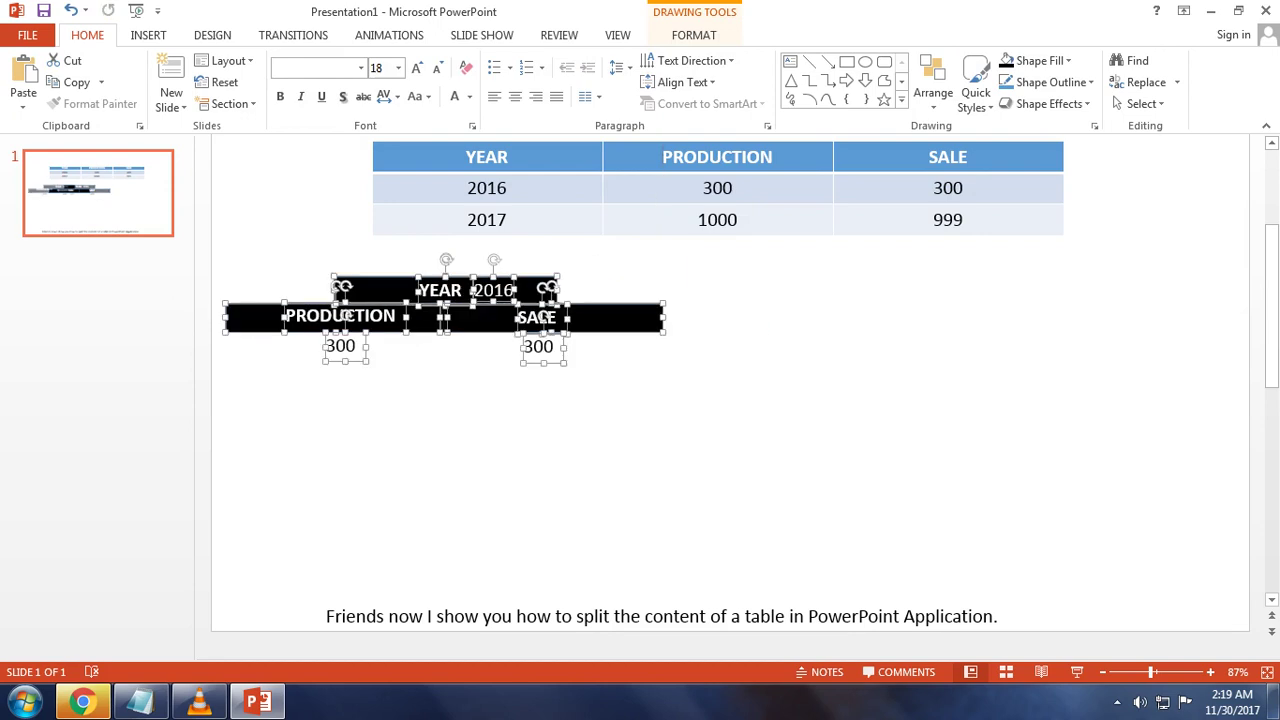
key(Escape)
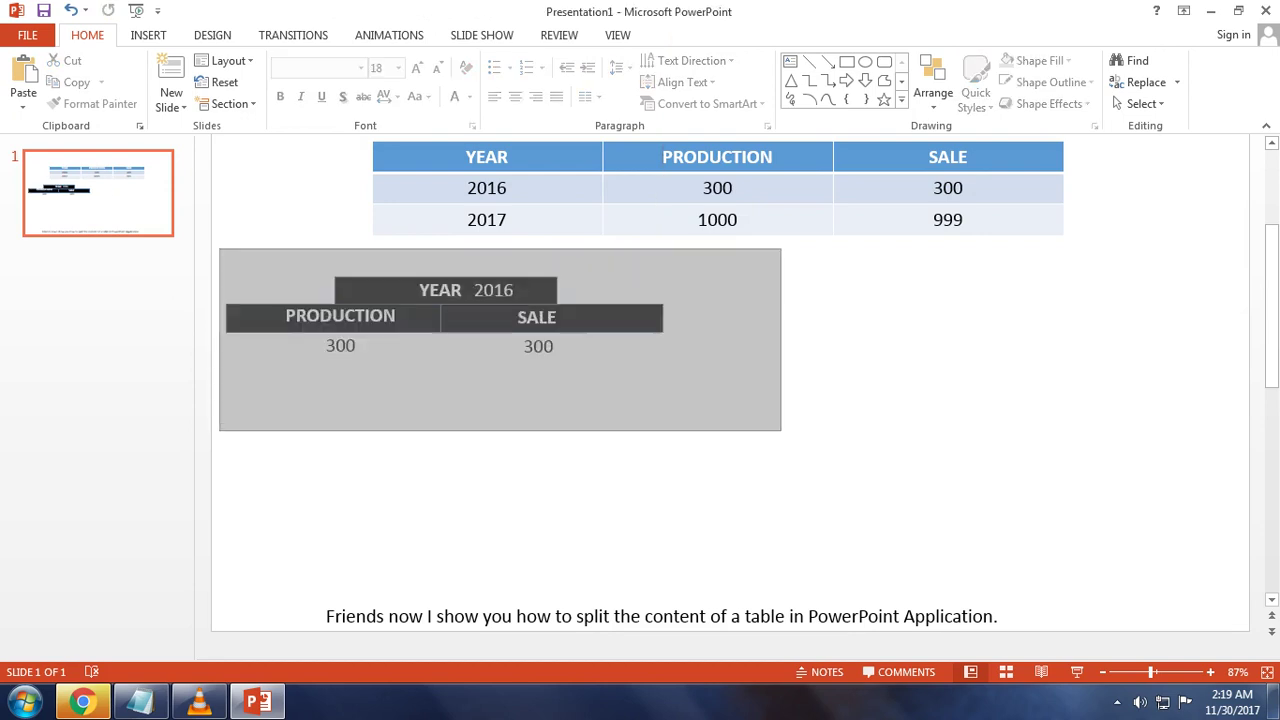
Ctrl-drag a copy of the YEAR 2016 block, aligned beside it on the right.
drag(218, 248, 782, 432)
drag(540, 317, 1012, 317)
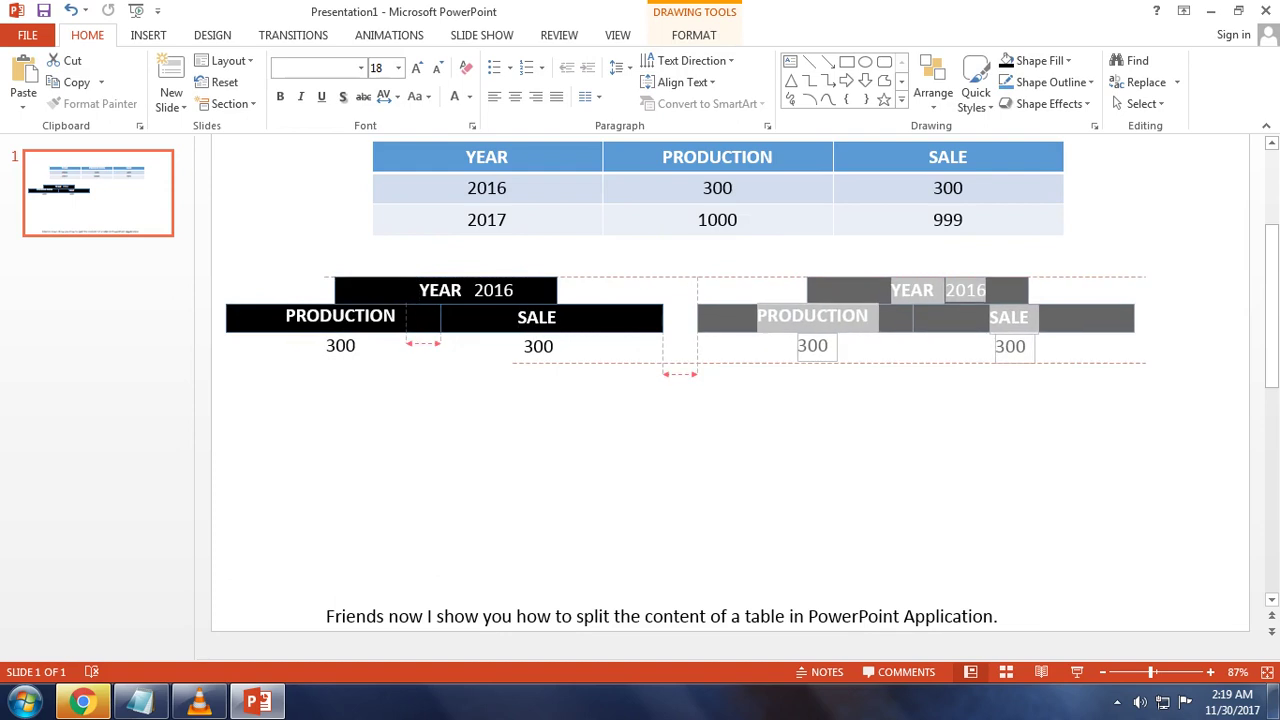
drag(1012, 317, 1029, 317)
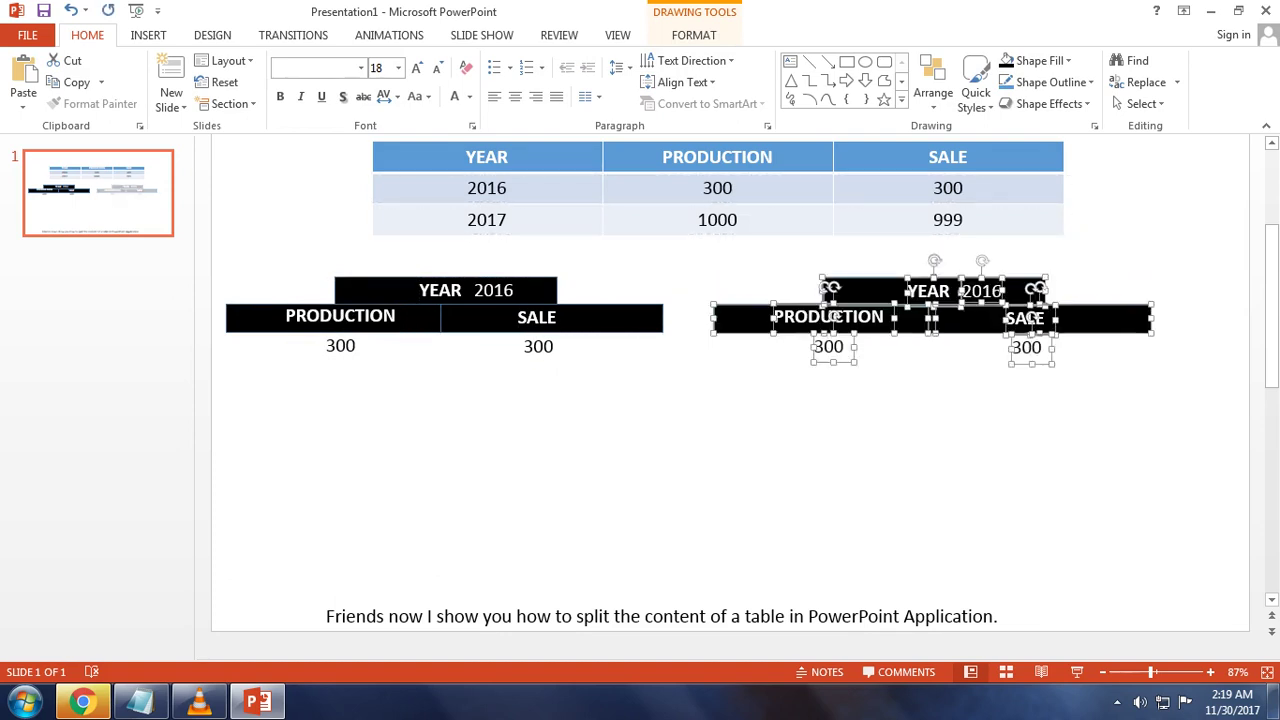
key(Escape)
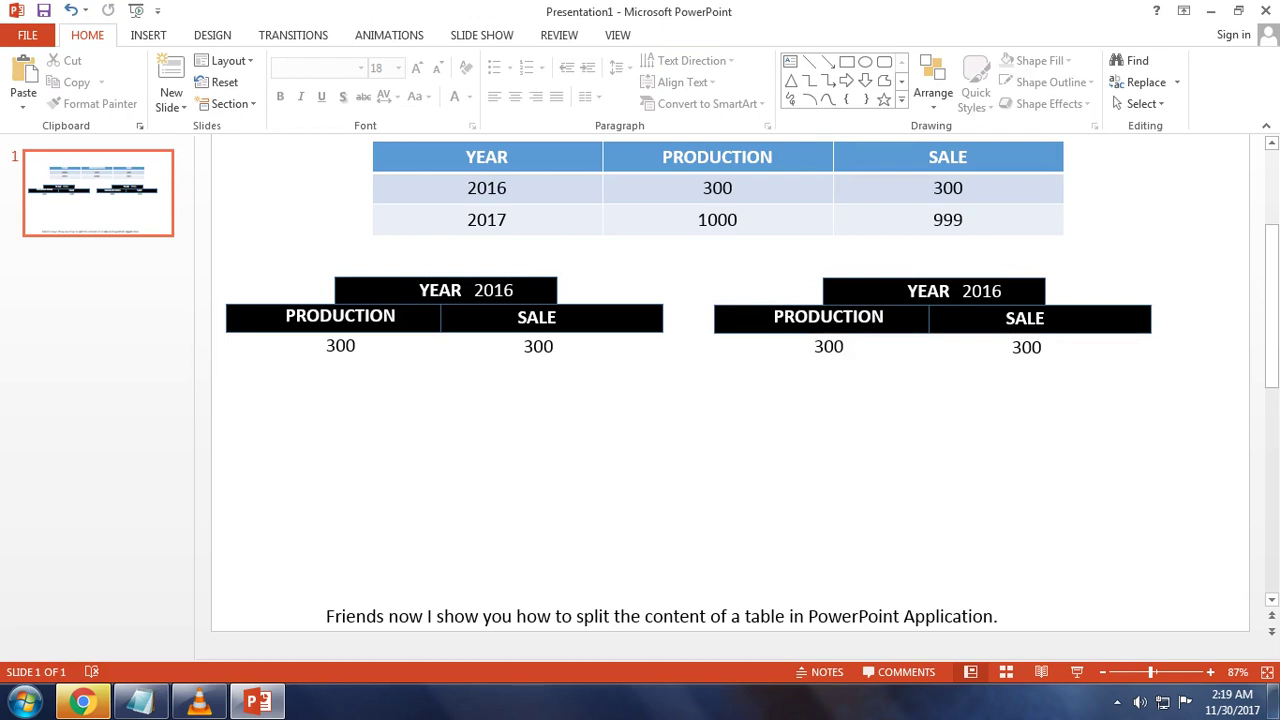
Replace 2016 on the right block's YEAR bar with a white 2017 copied from the table.
click(982, 291)
click(990, 285)
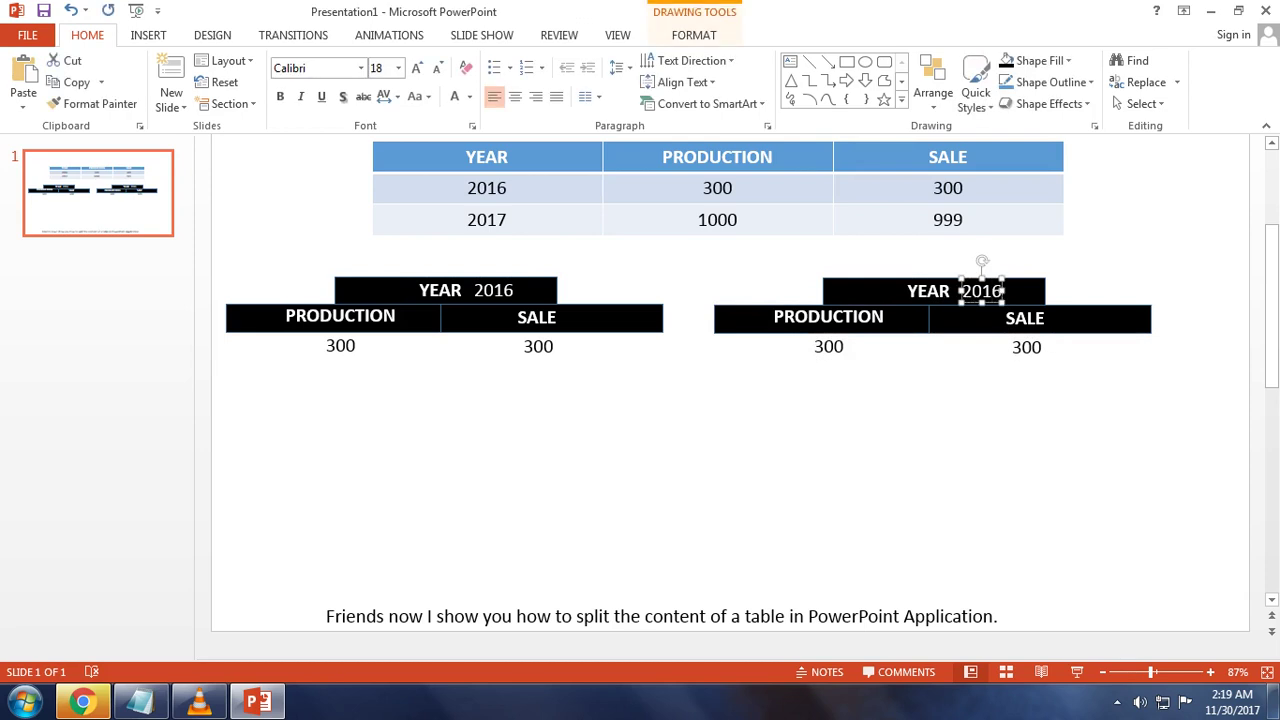
click(982, 291)
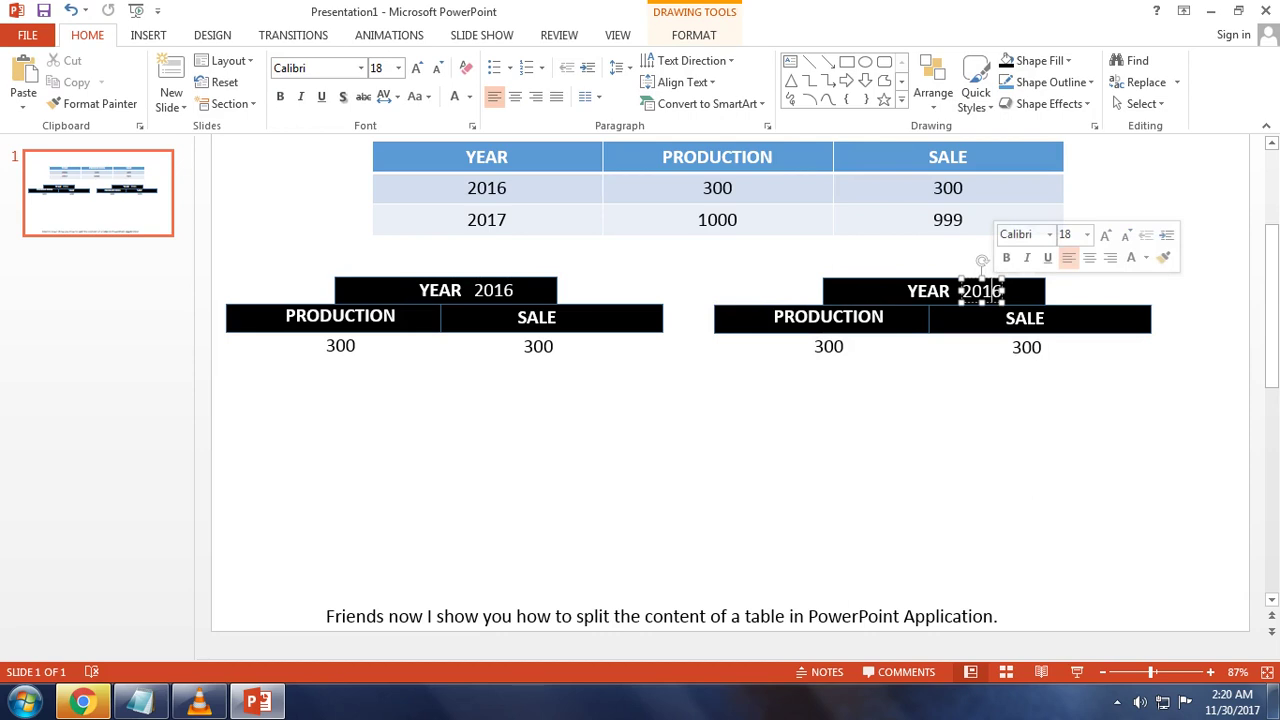
key(Escape)
key(Delete)
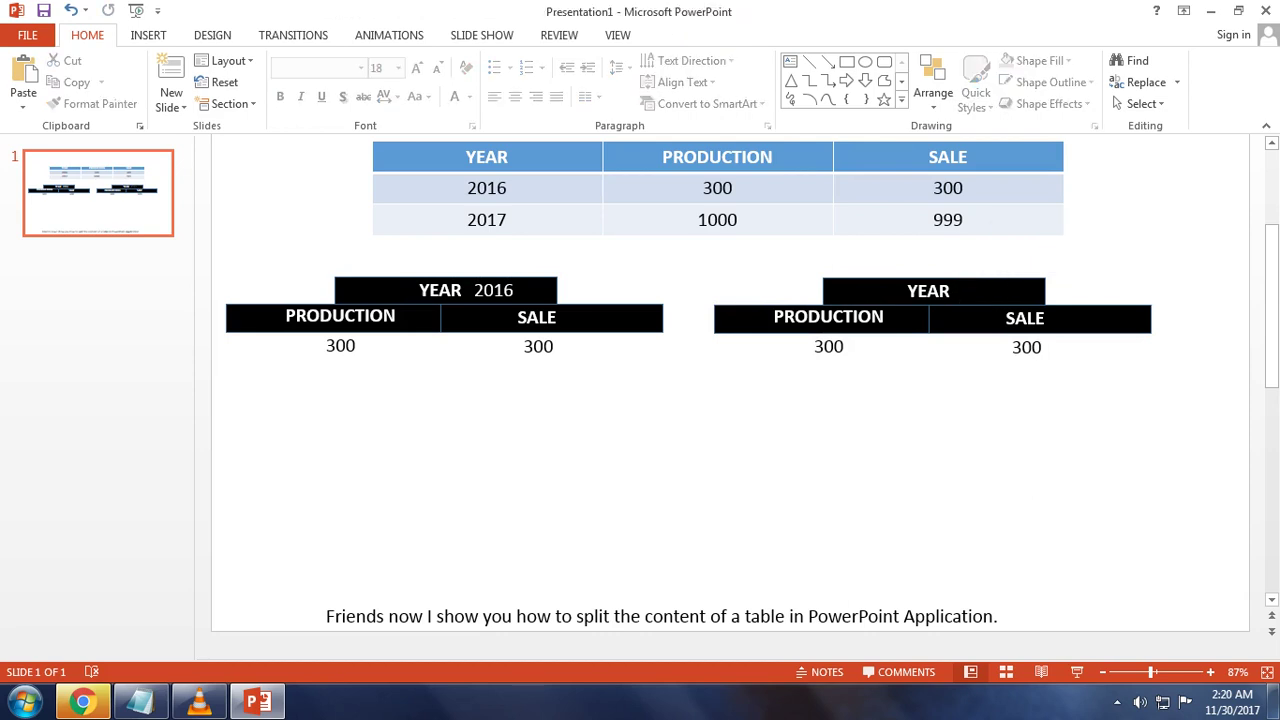
click(487, 220)
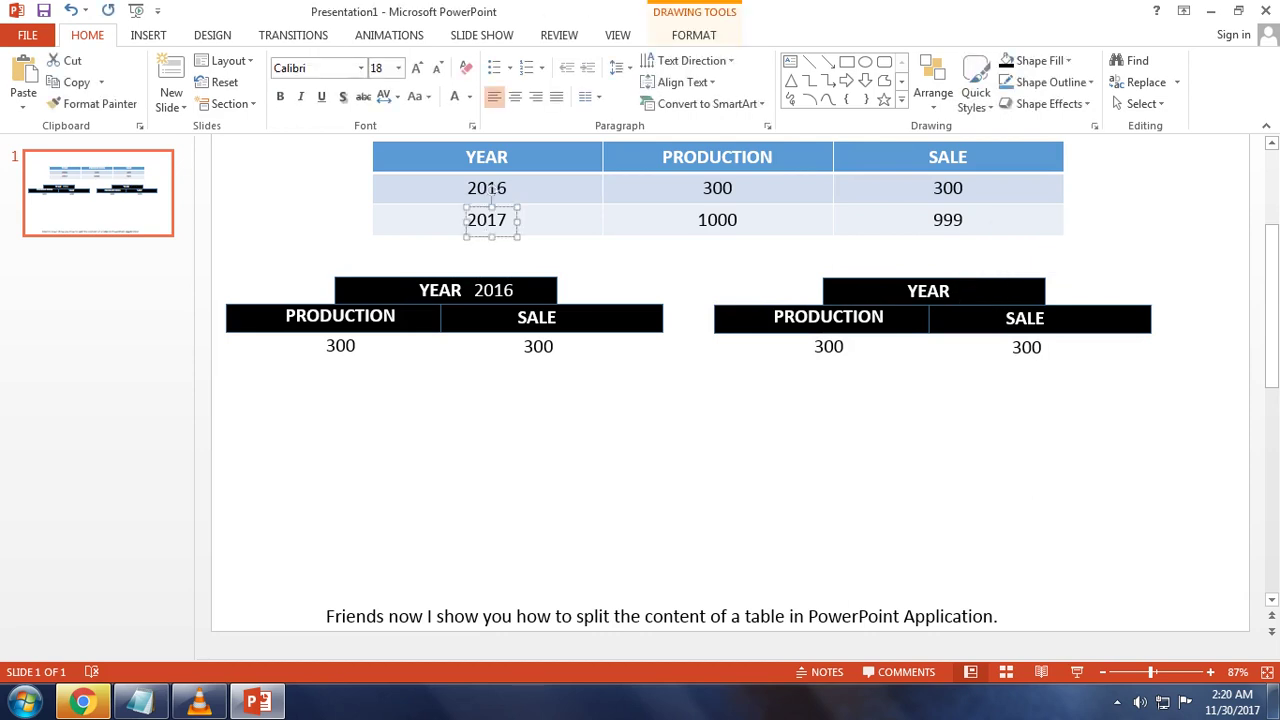
drag(487, 220, 713, 420)
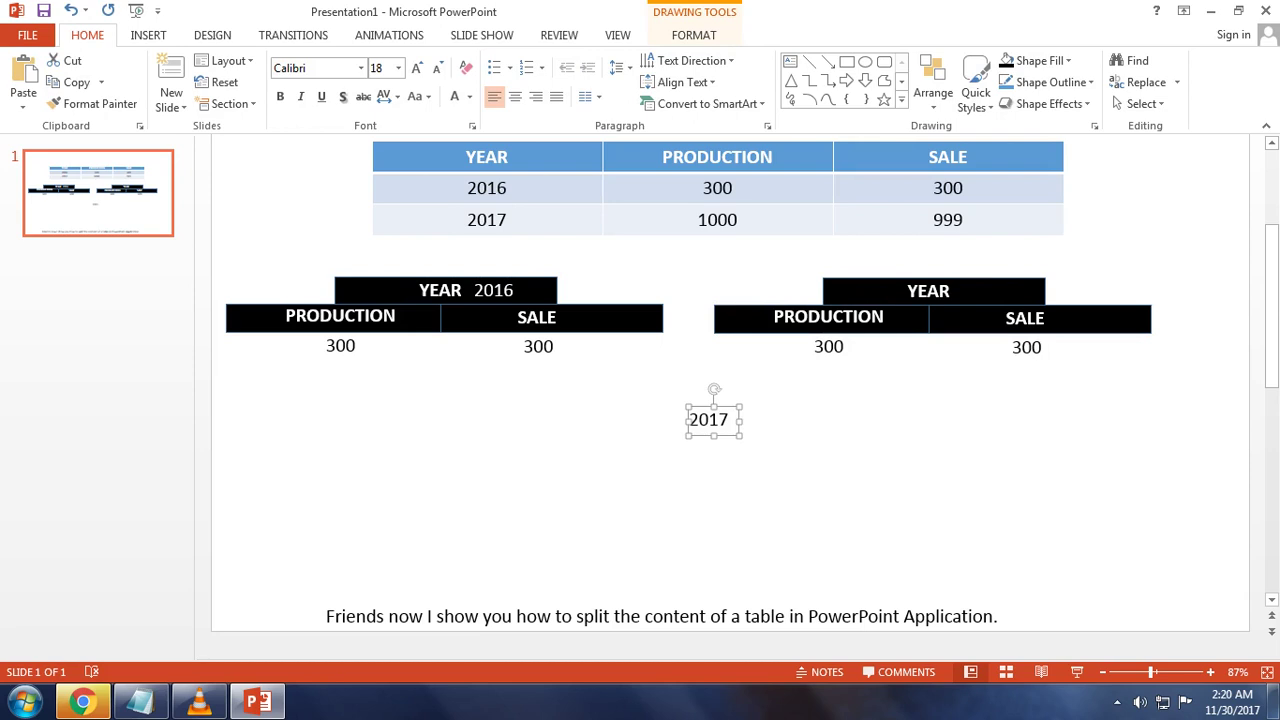
double_click(708, 420)
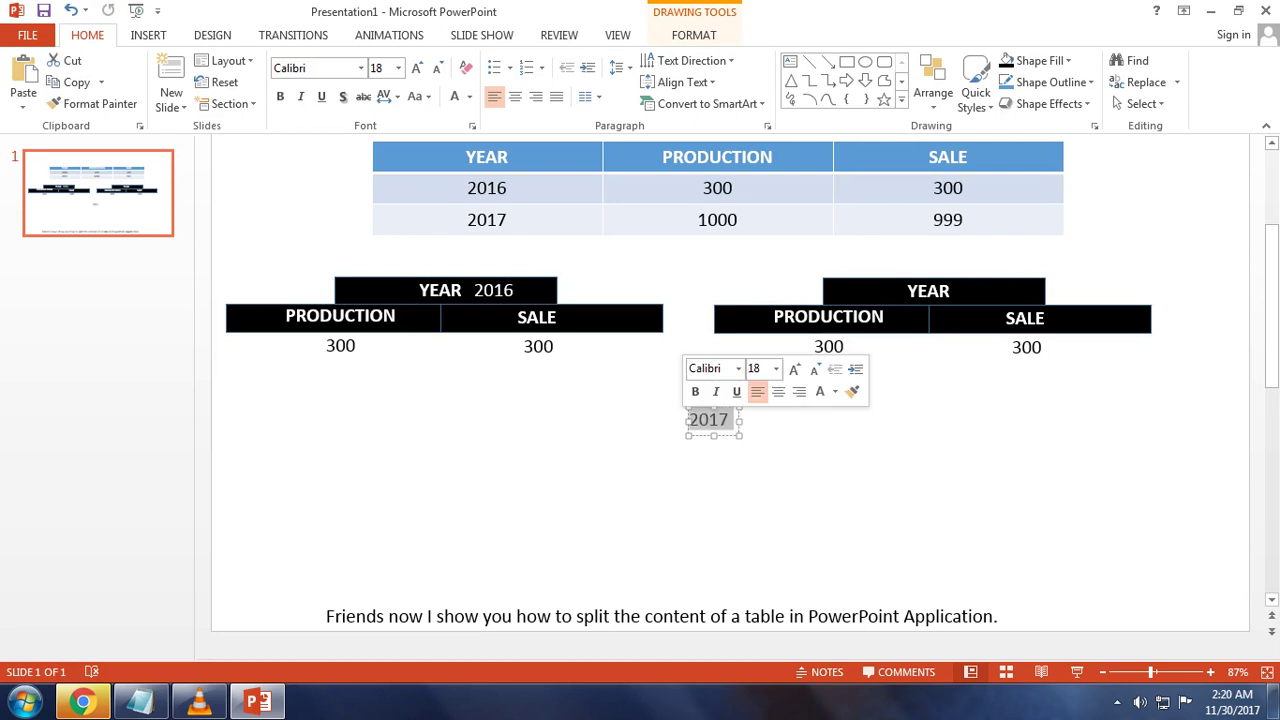
click(835, 391)
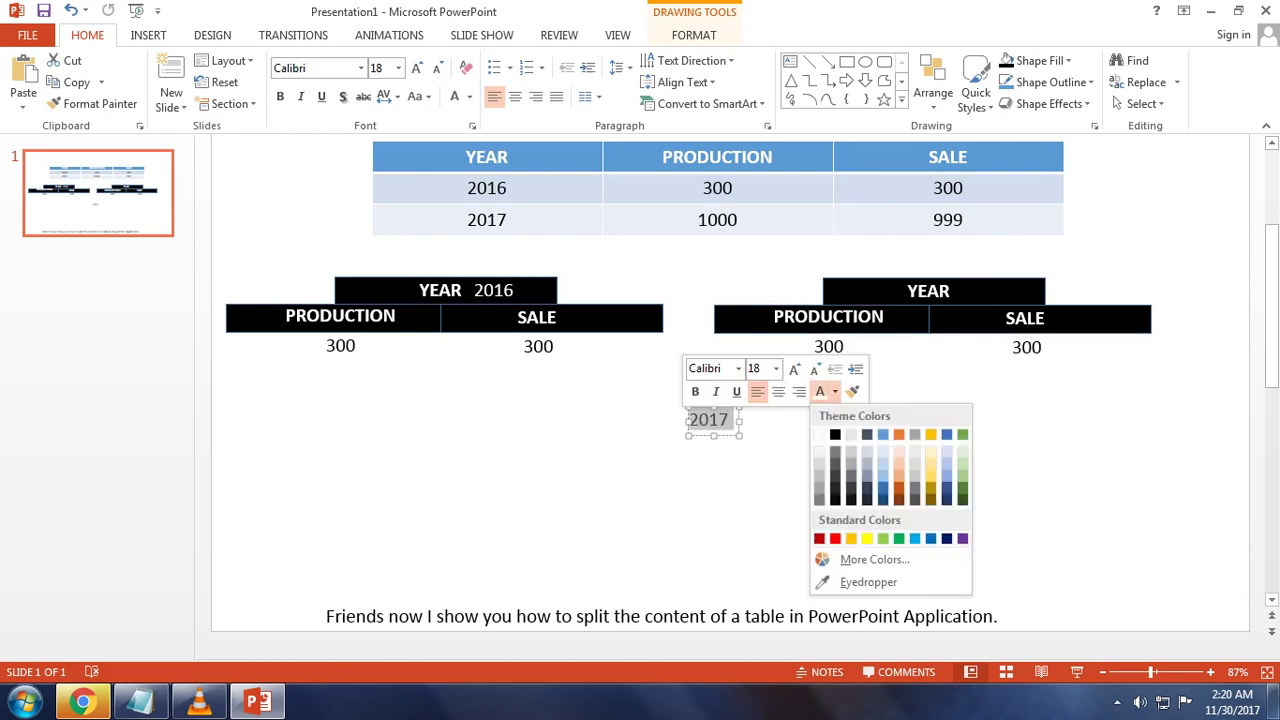
click(819, 434)
drag(709, 418, 986, 291)
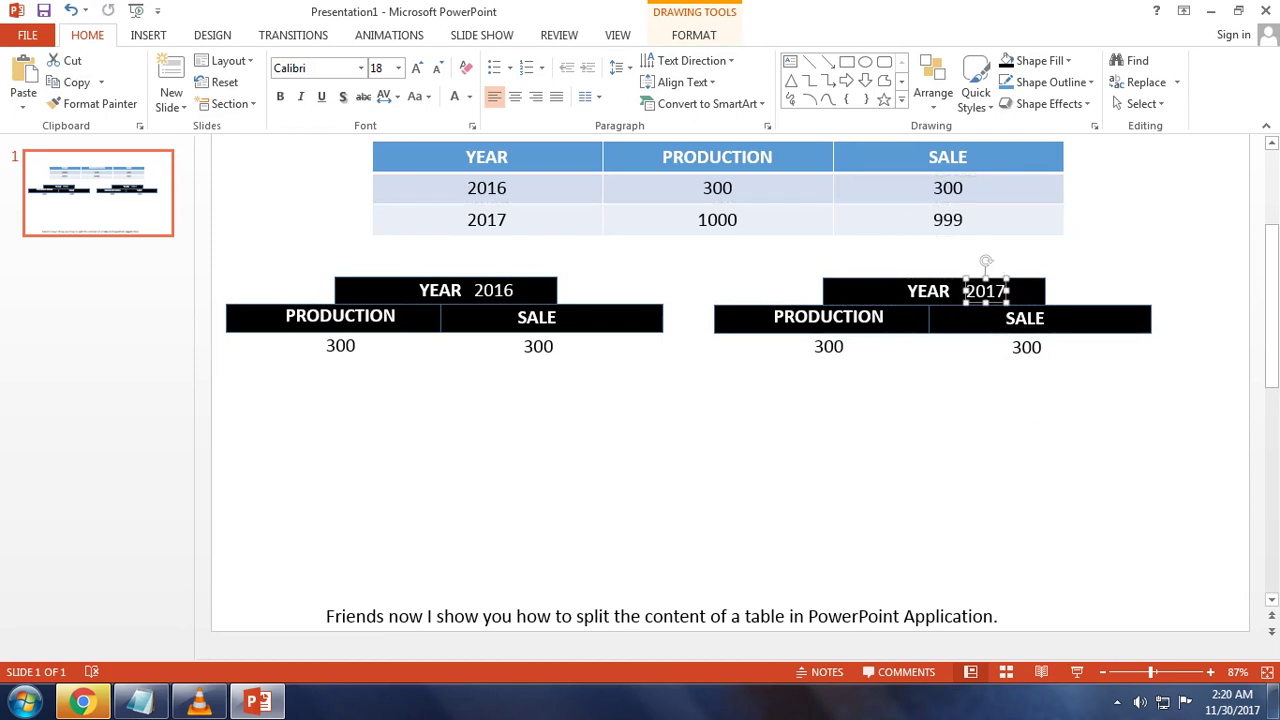
Replace the right block's 300s with 1000 under PRODUCTION and 999 under SALE.
click(829, 346)
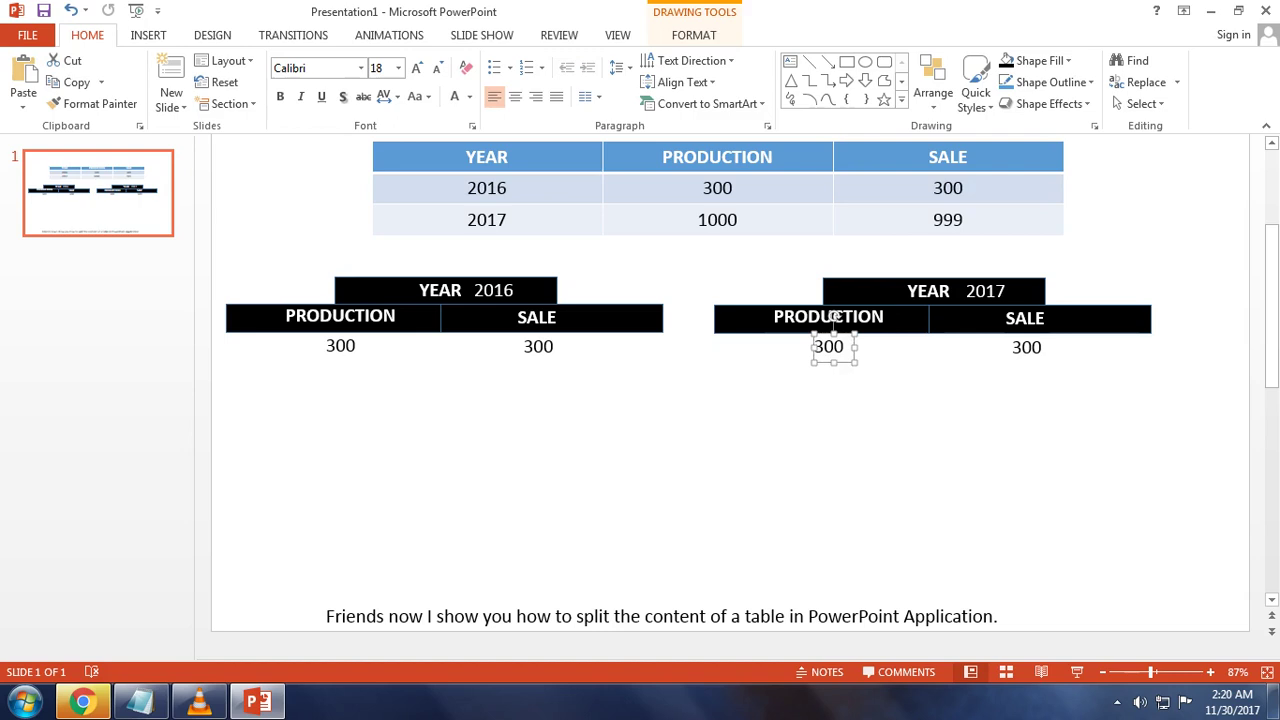
key(Delete)
click(1021, 347)
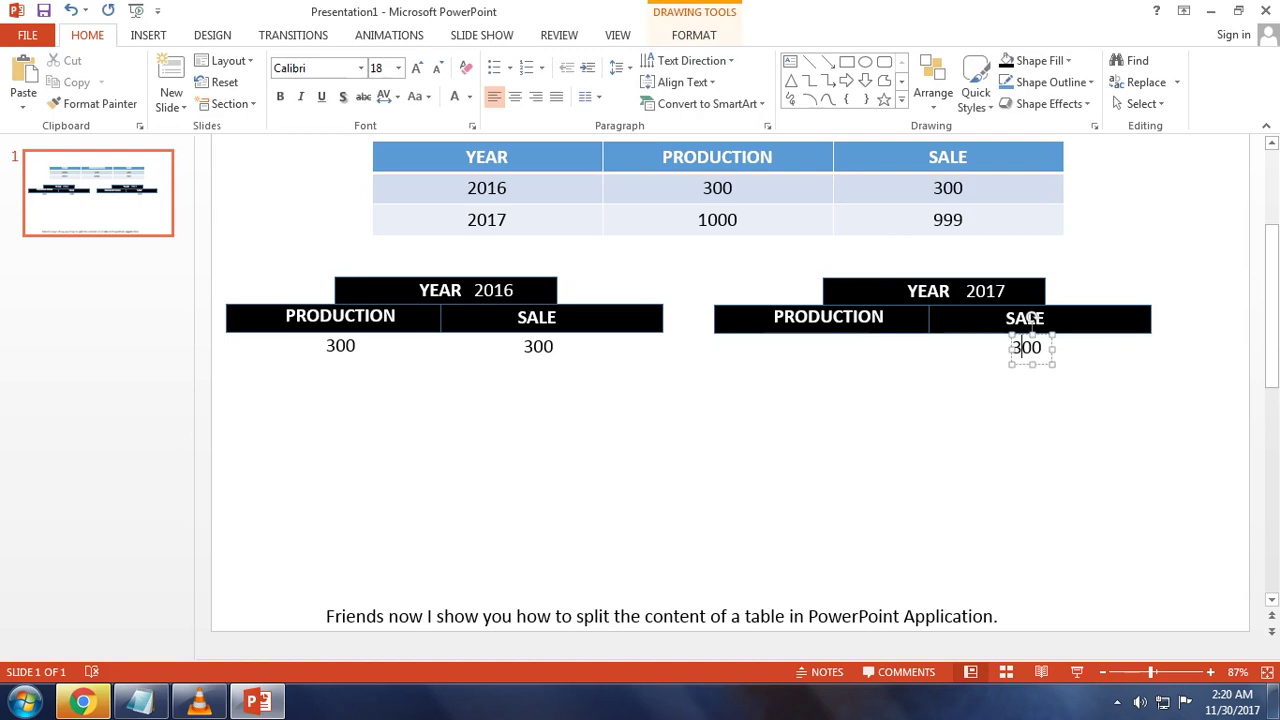
key(Escape)
key(Delete)
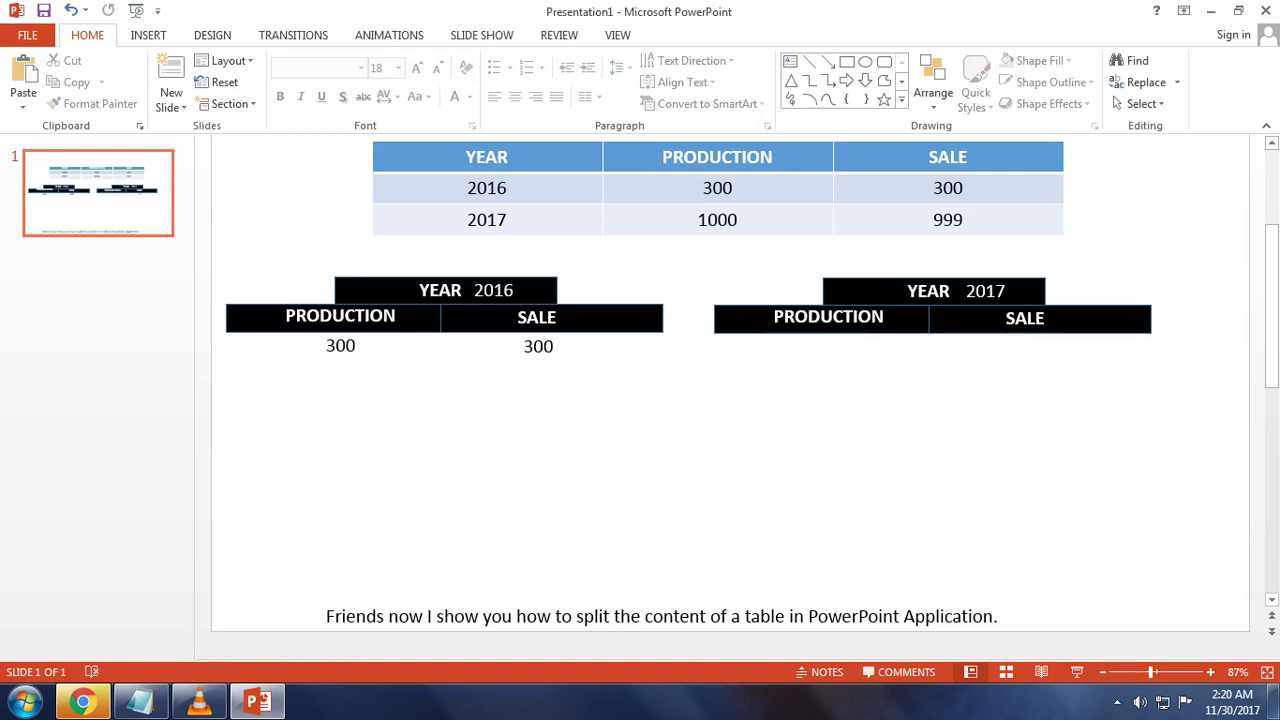
click(717, 219)
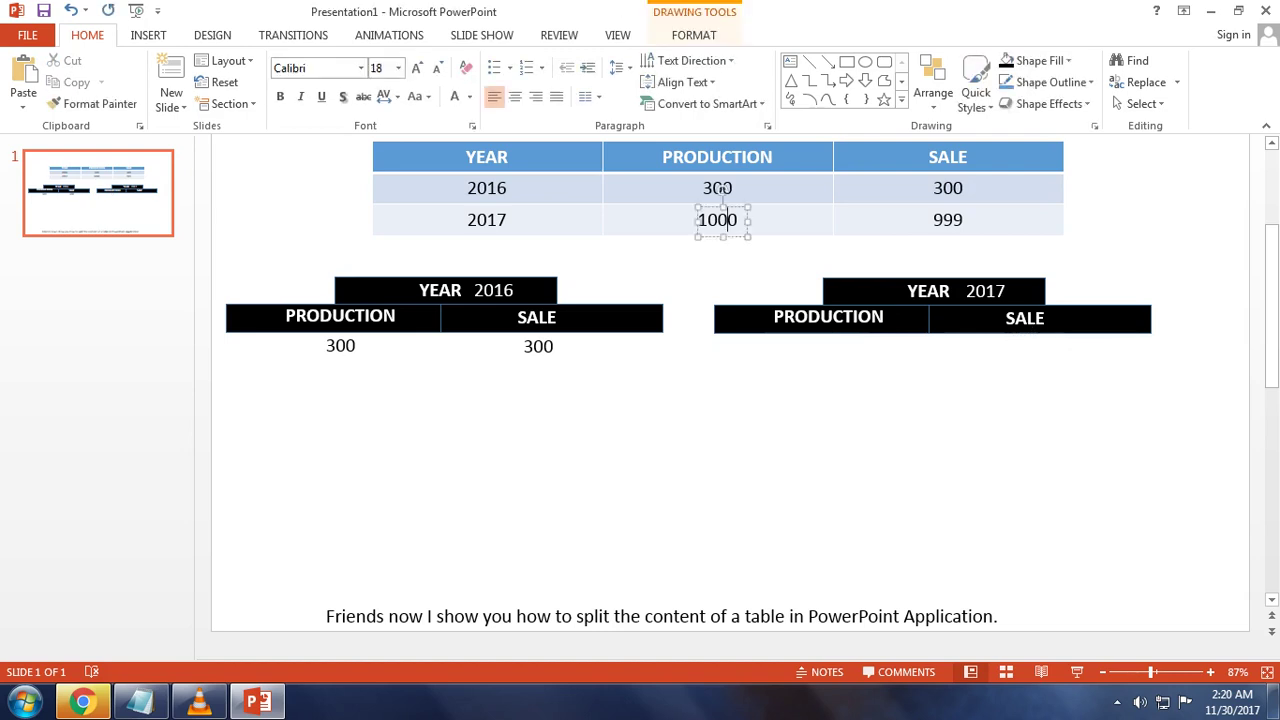
drag(717, 219, 831, 346)
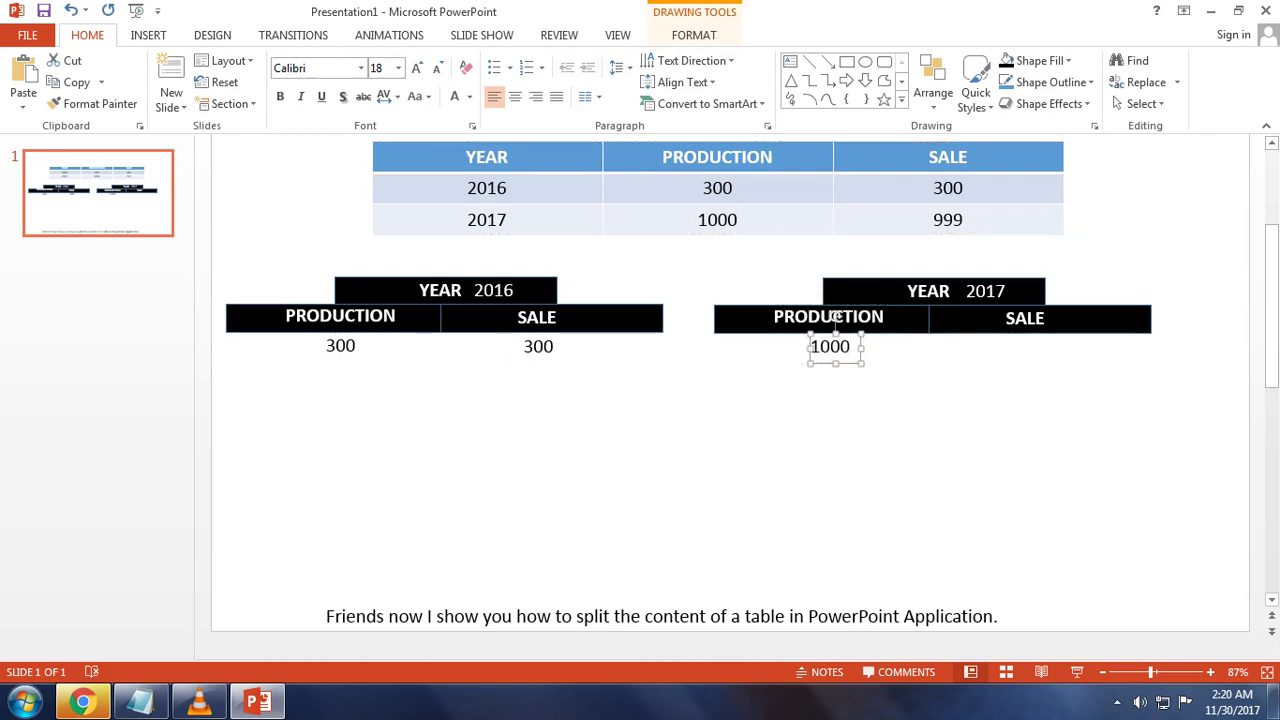
click(951, 220)
drag(952, 218, 1030, 345)
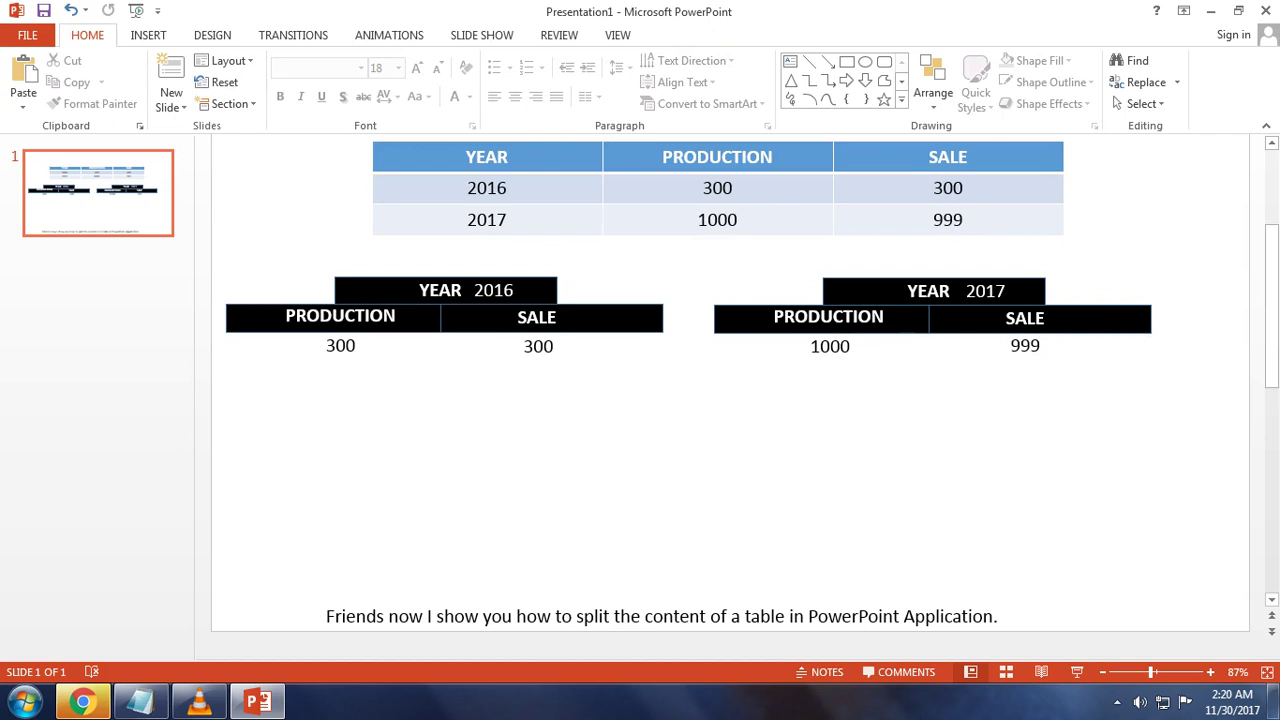
Move the steps text box up beneath the YEAR 2016 and YEAR 2017 blocks and append 'That's it' after step 6.
click(660, 616)
drag(660, 616, 665, 387)
scroll(730, 450, down, 1)
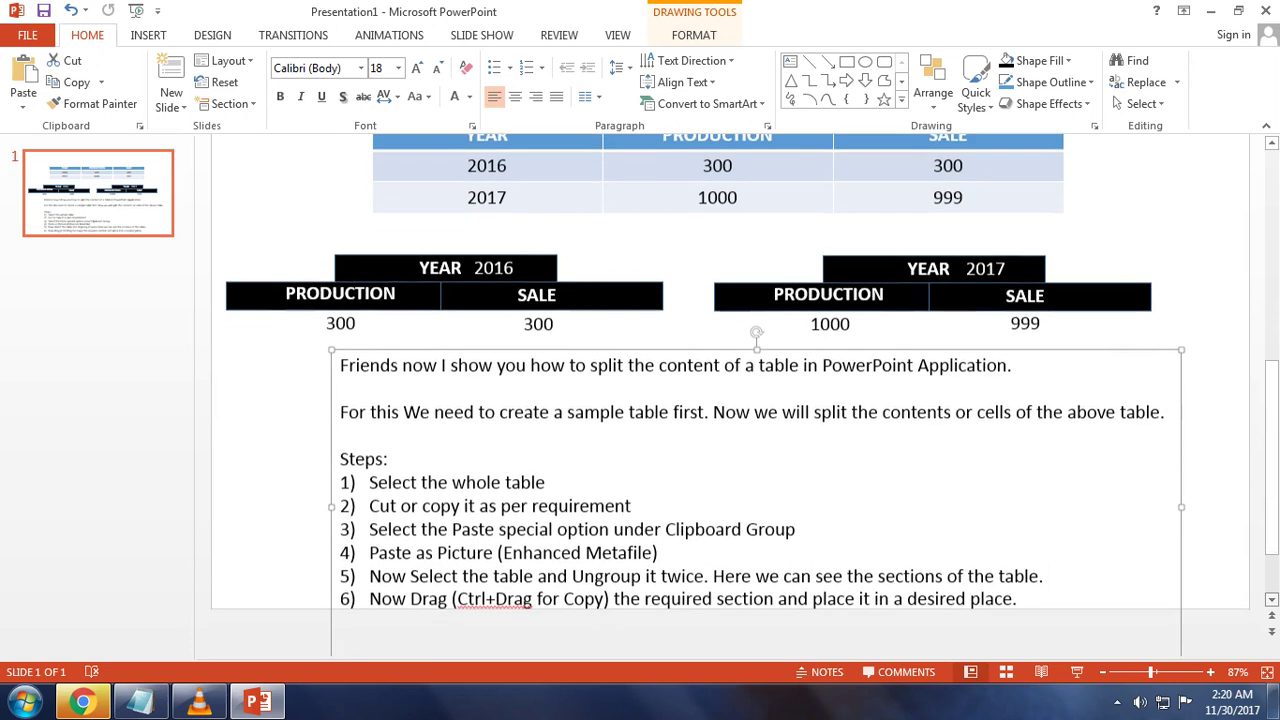
scroll(730, 400, down, 1)
click(1017, 578)
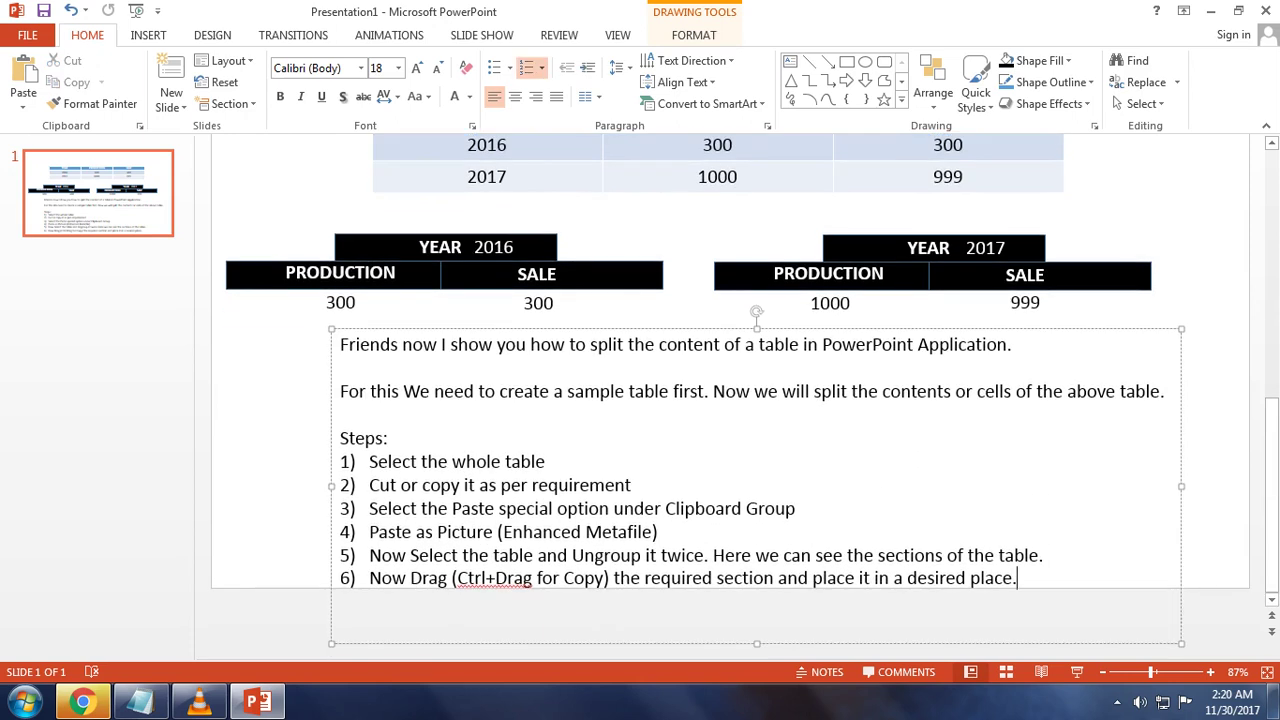
text(Th)
text(a)
text(t's it. Thanks for watching.)
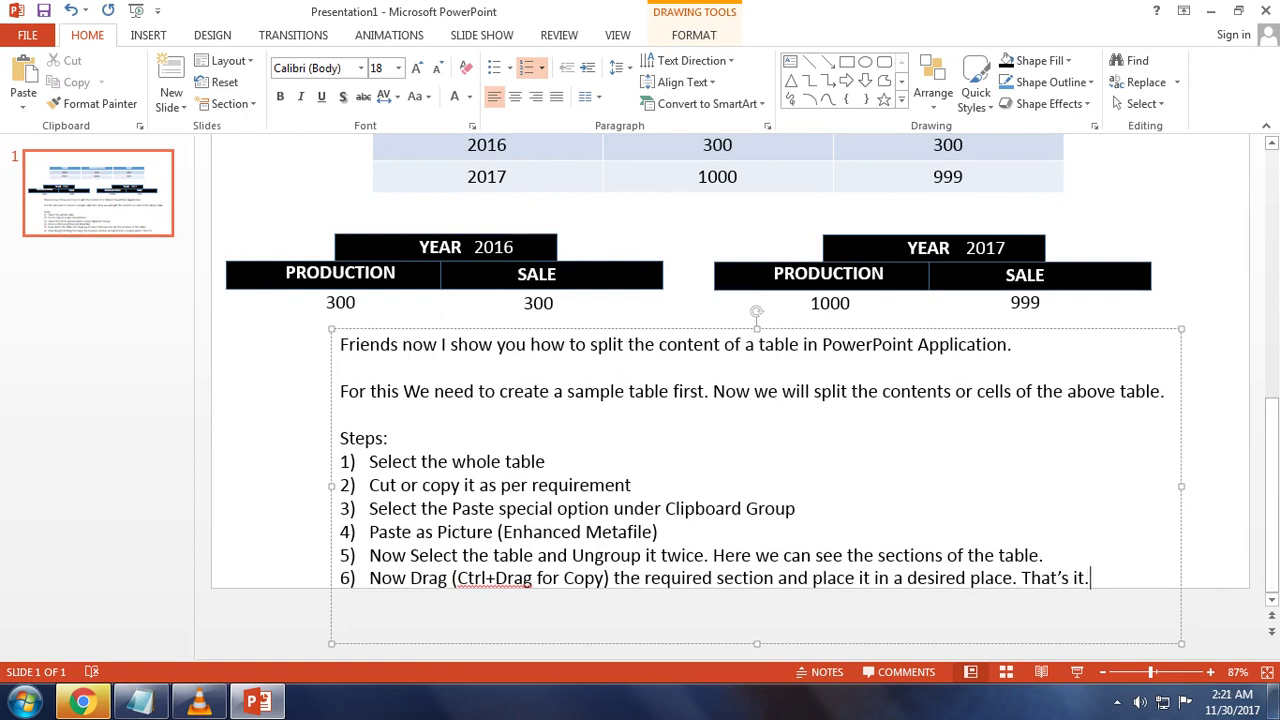
End step 6 with 'Thanks for watching.' after 'That's it.'.
text(Thanks )
text(for wat)
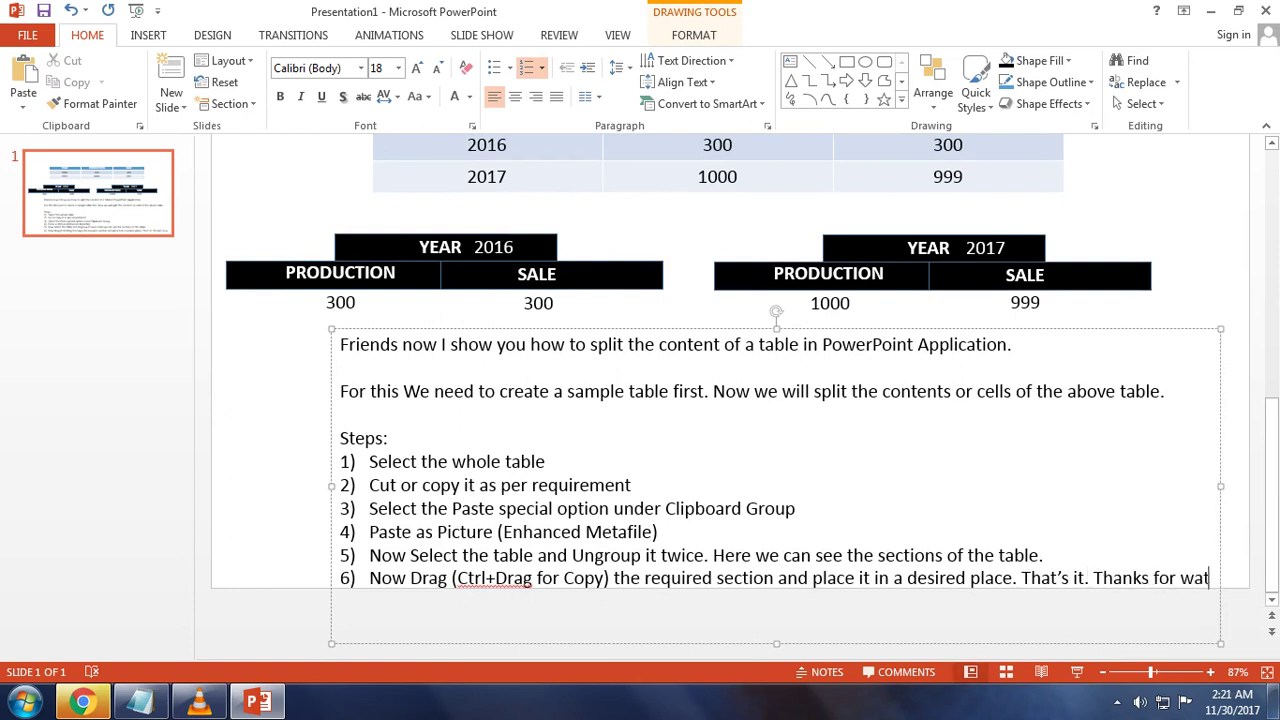
text(ching.)
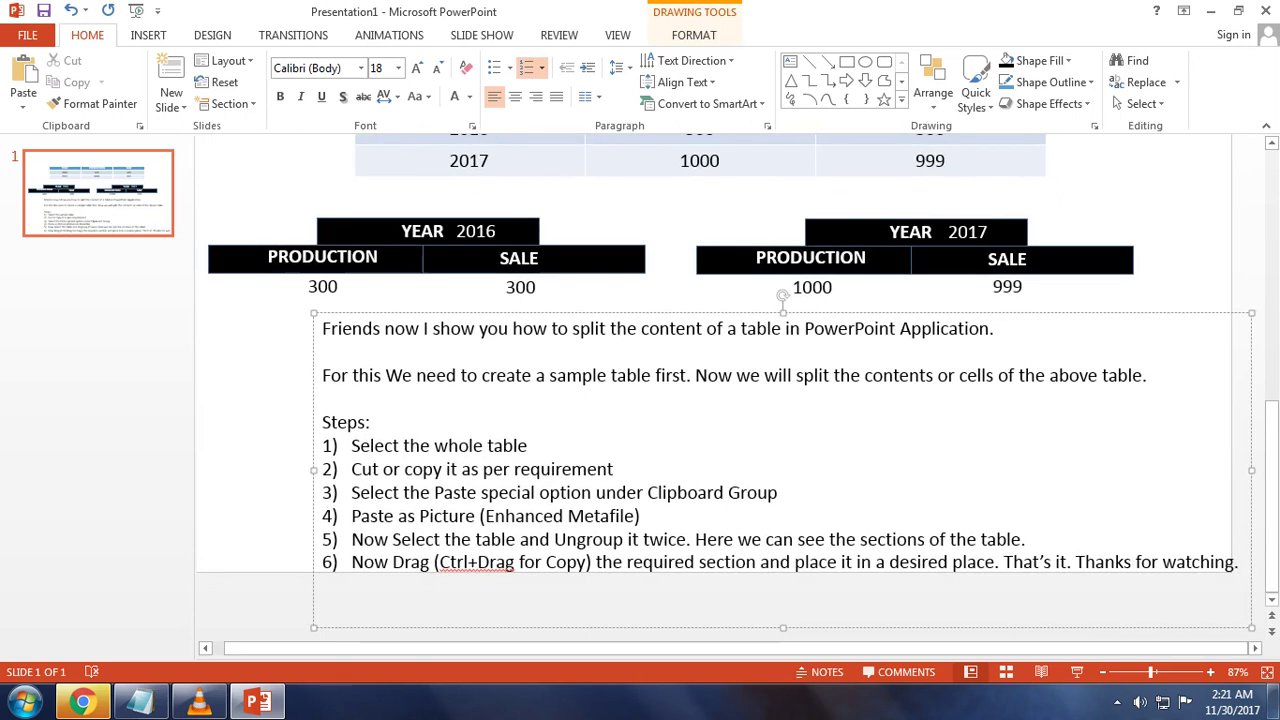
click(340, 375)
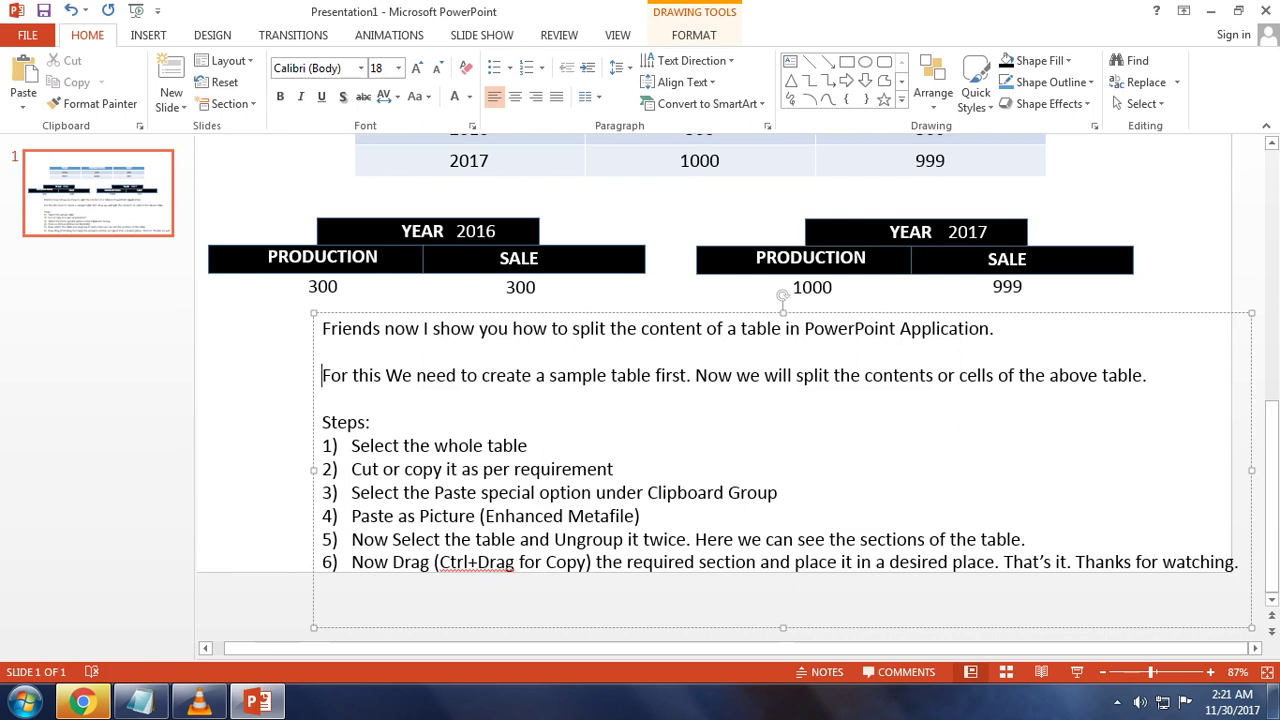
Delete the old steps text and cut the first sentence back to its opening words.
drag(321, 375, 354, 600)
key(Delete)
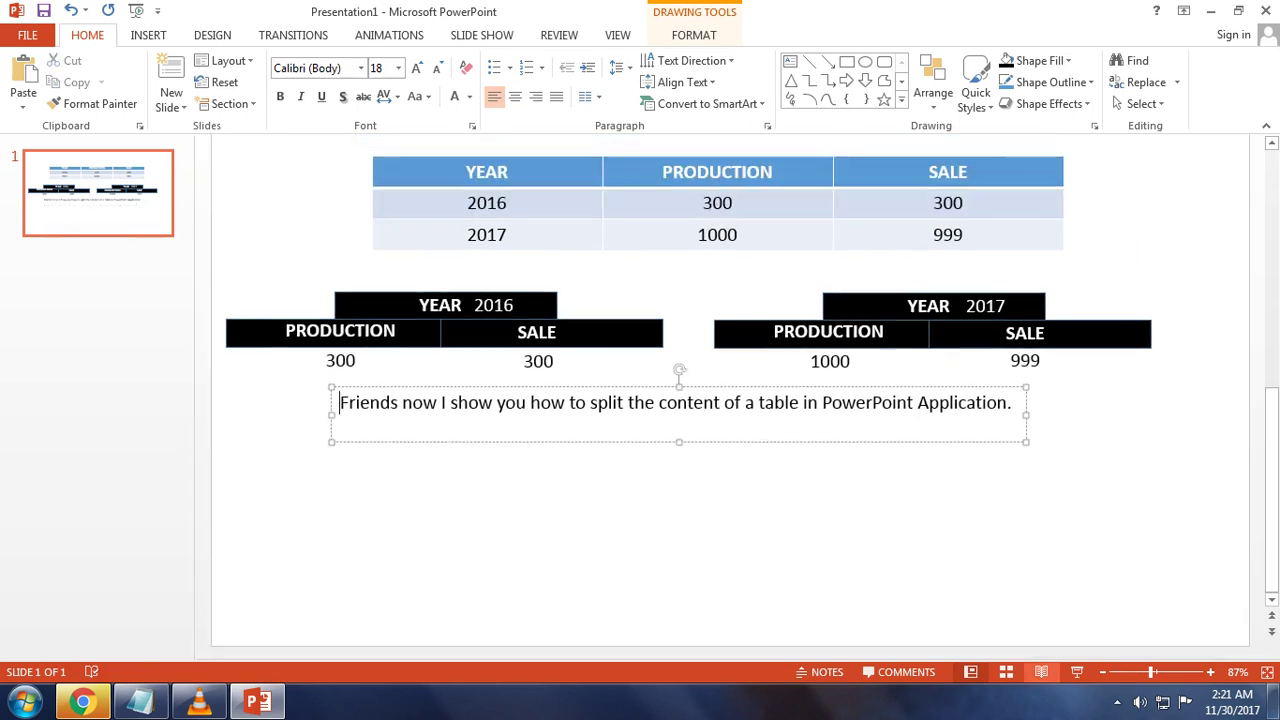
key(Delete)
key(Delete)
key(Delete)
key(Delete)
key(Delete)
key(Delete)
key(Delete)
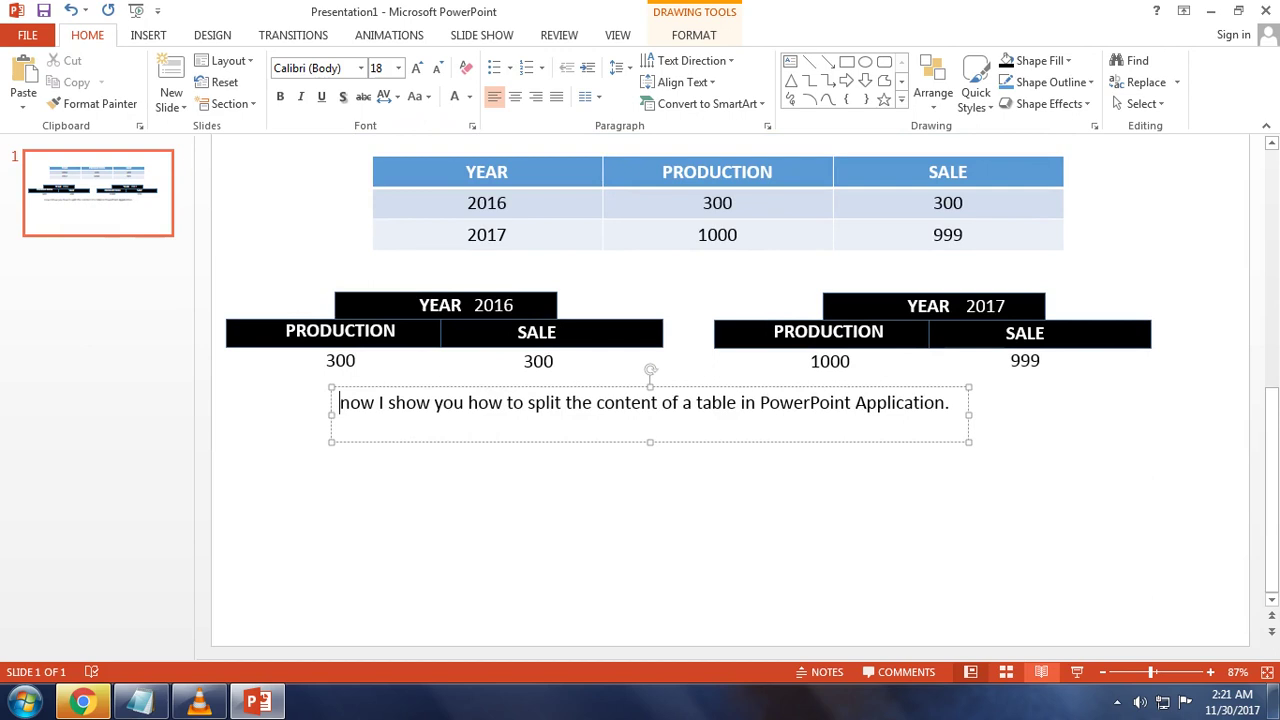
key(Delete)
text(N)
key(Right)
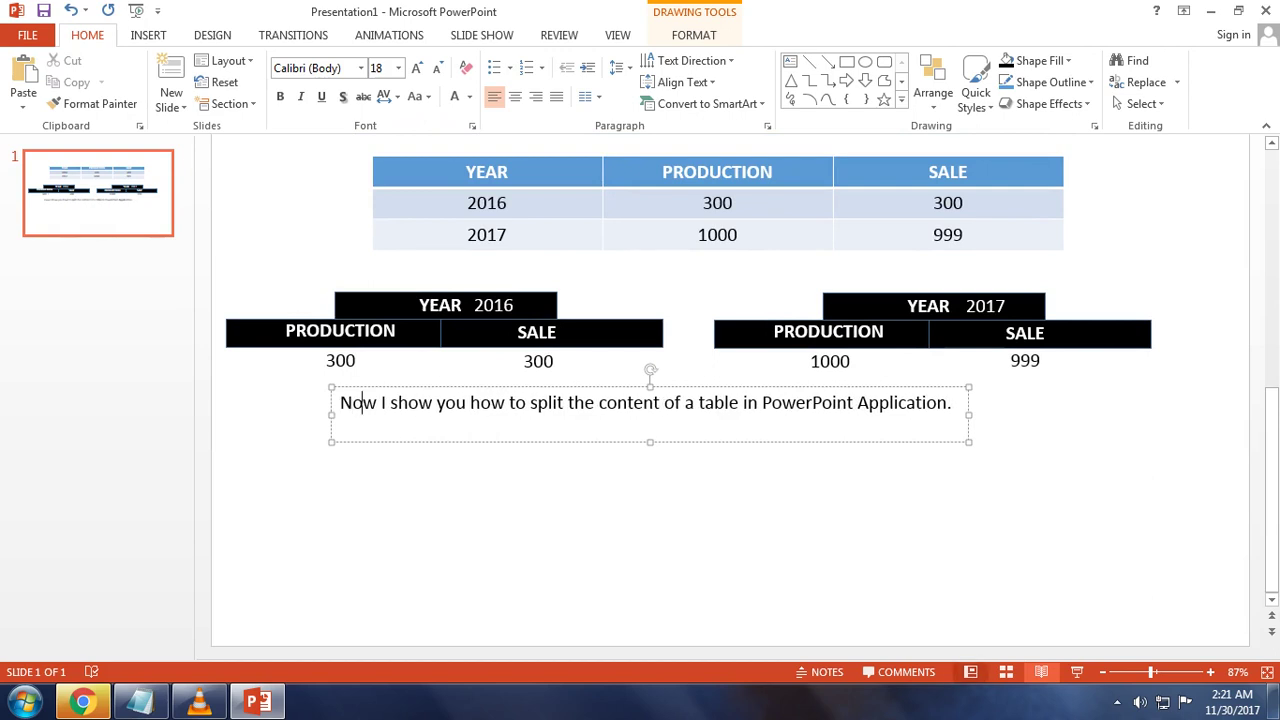
key(ctrl+Right)
key(ctrl+Right)
key(ctrl+Right)
key(ctrl+Right)
key(ctrl+Right)
key(Right)
key(shift+End)
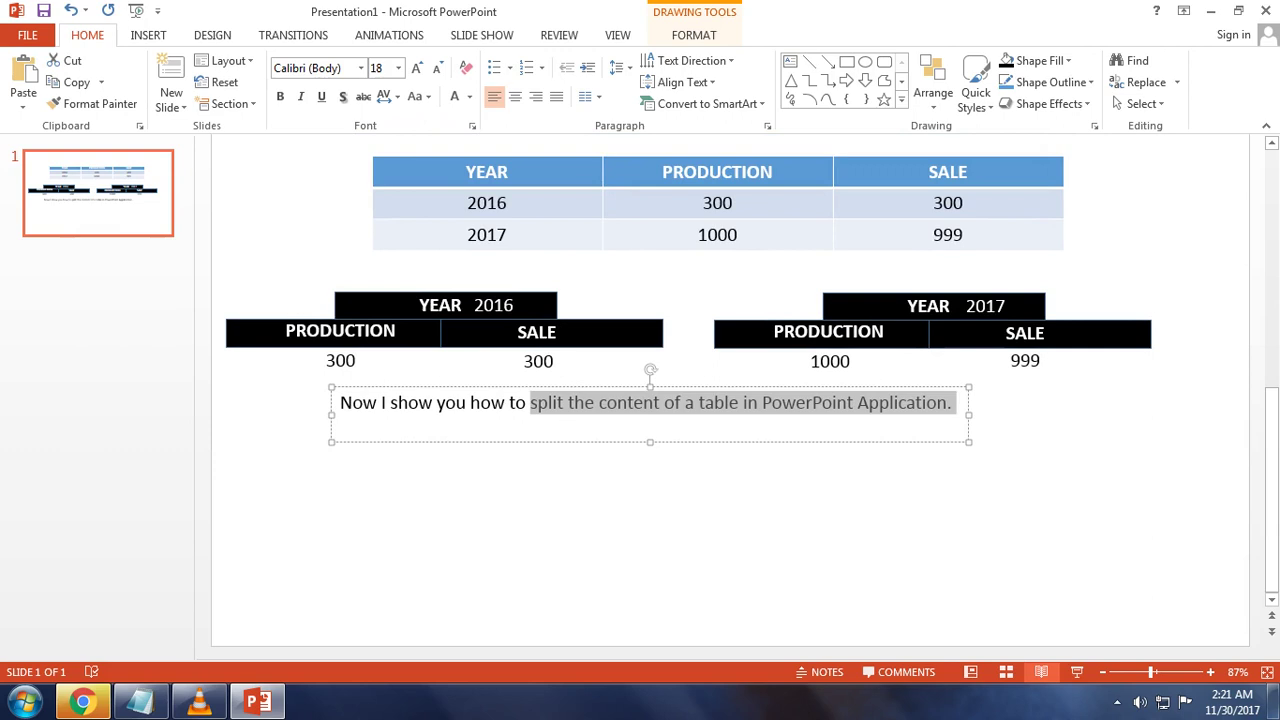
key(Delete)
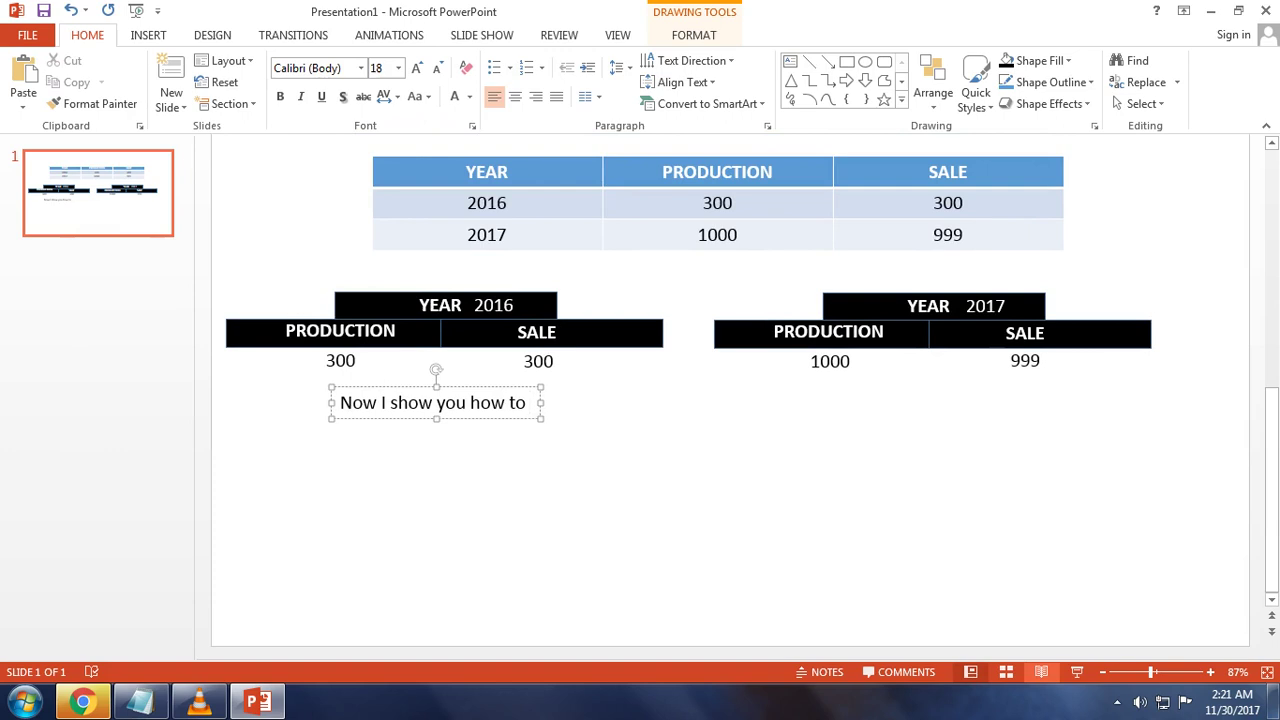
Finish the first sentence with 'change the layout of the image and edit the content as per requirement.'.
text(change the)
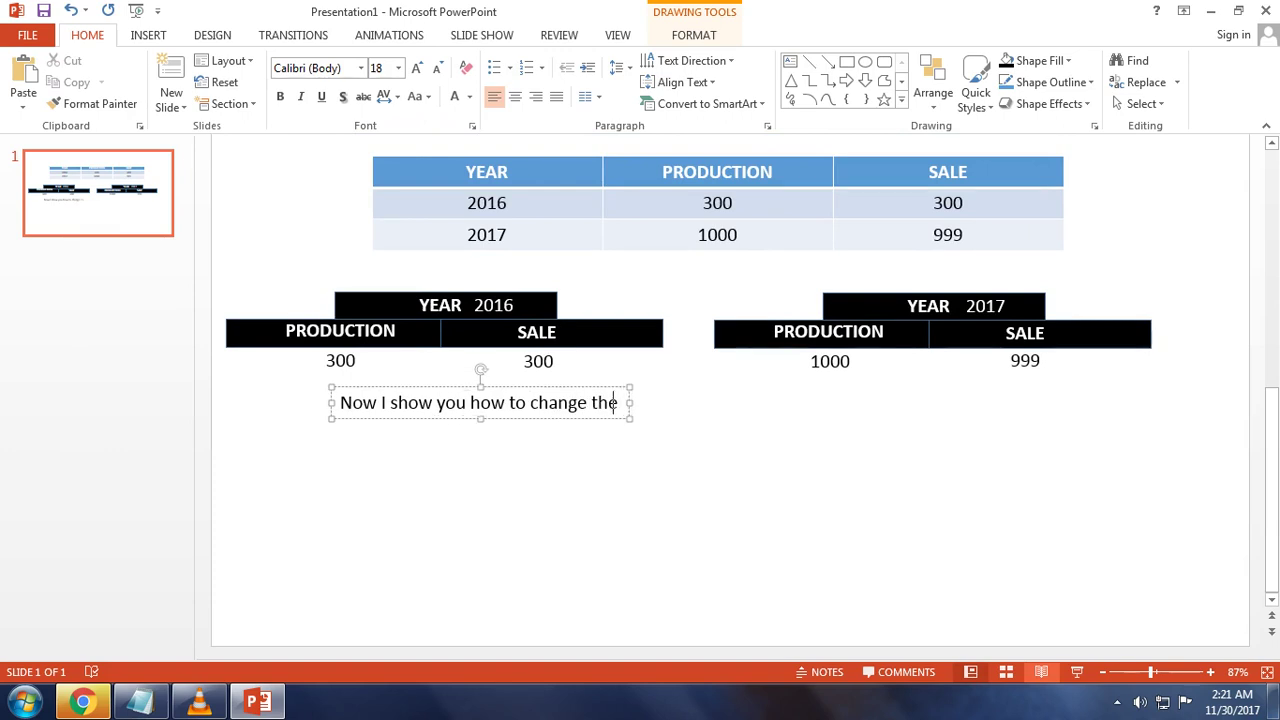
text( lay)
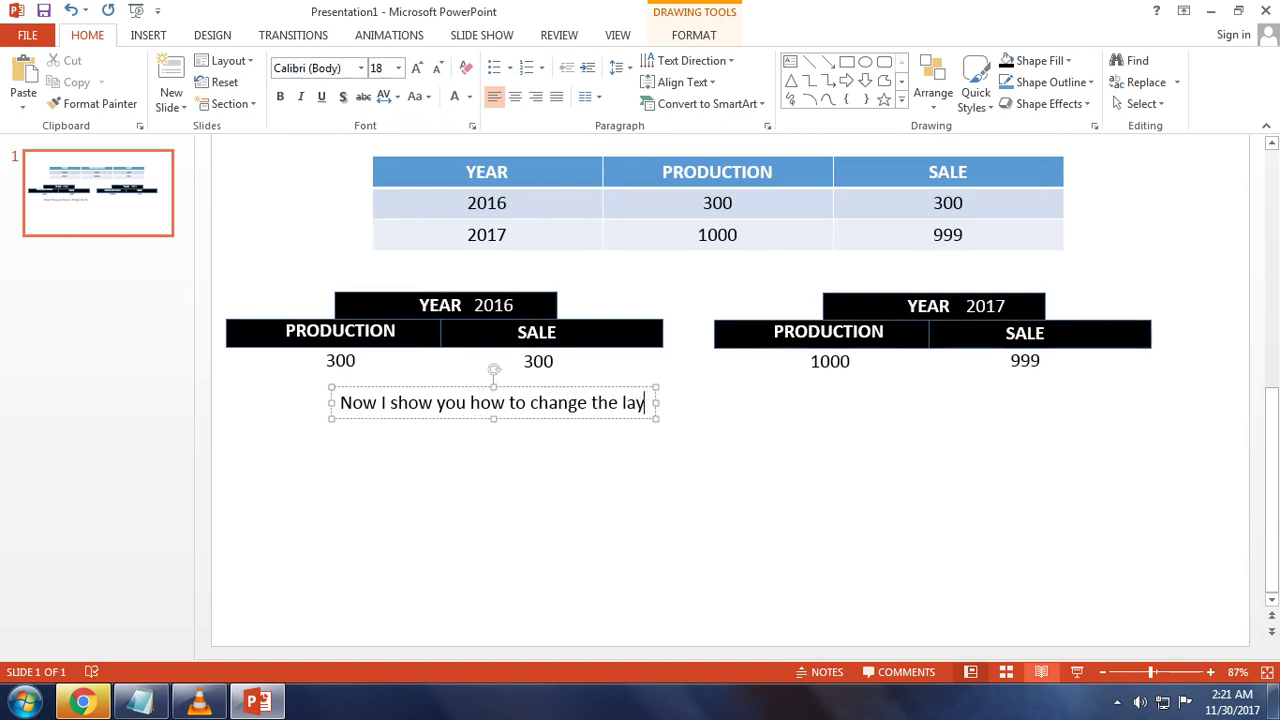
text(our )
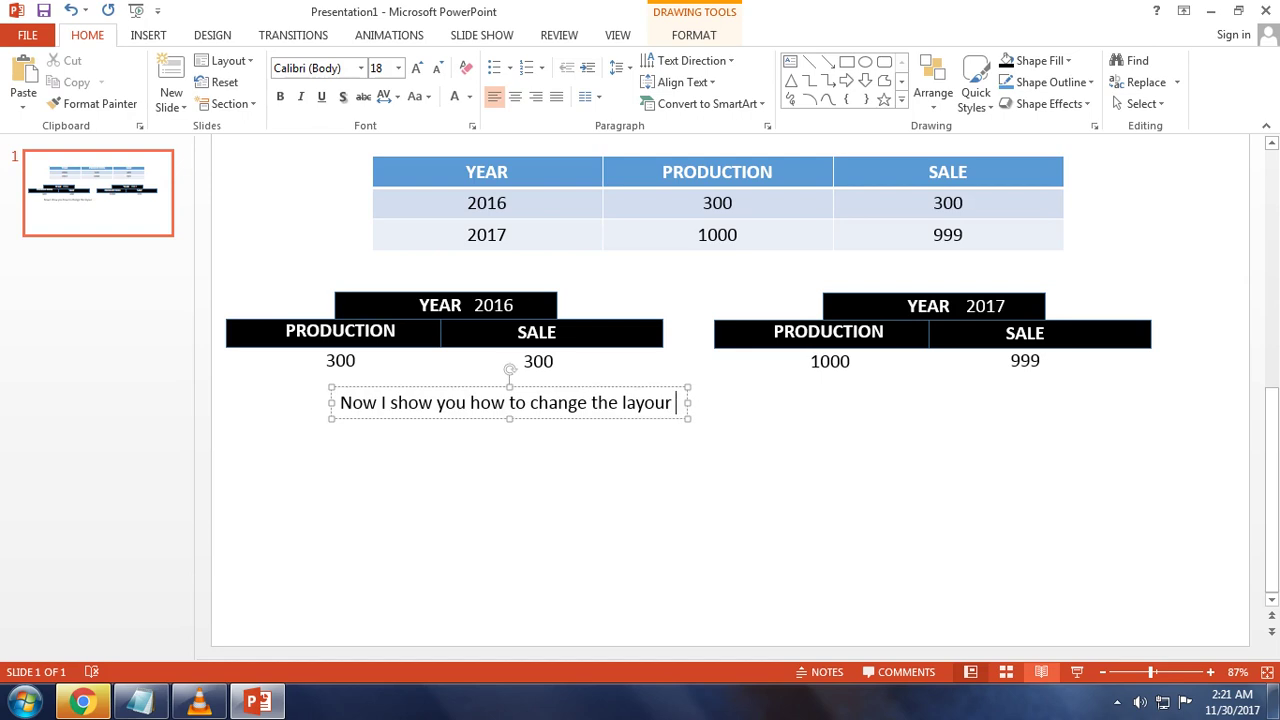
text(of the)
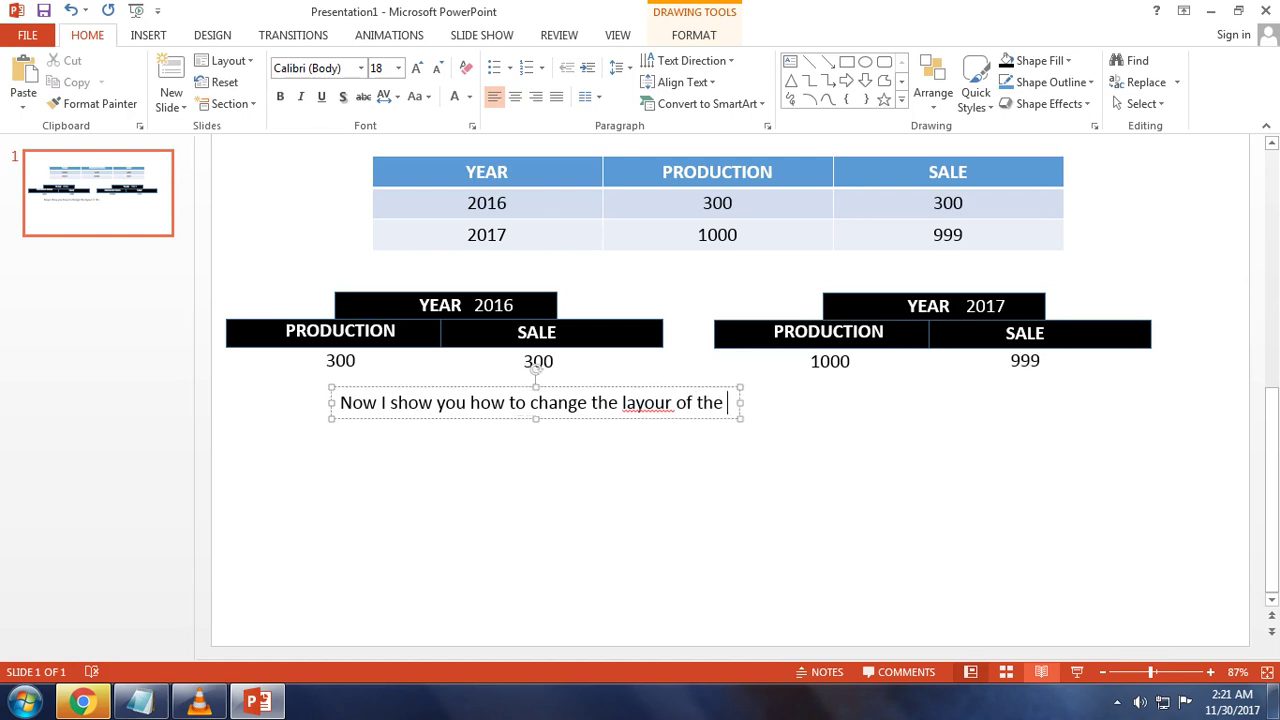
key(Left)
key(Left)
key(Left)
key(Left)
key(Left)
key(Left)
key(BackSpace)
text(t)
key(Right)
key(Right)
key(Right)
key(Right)
key(Right)
key(Right)
key(Right)
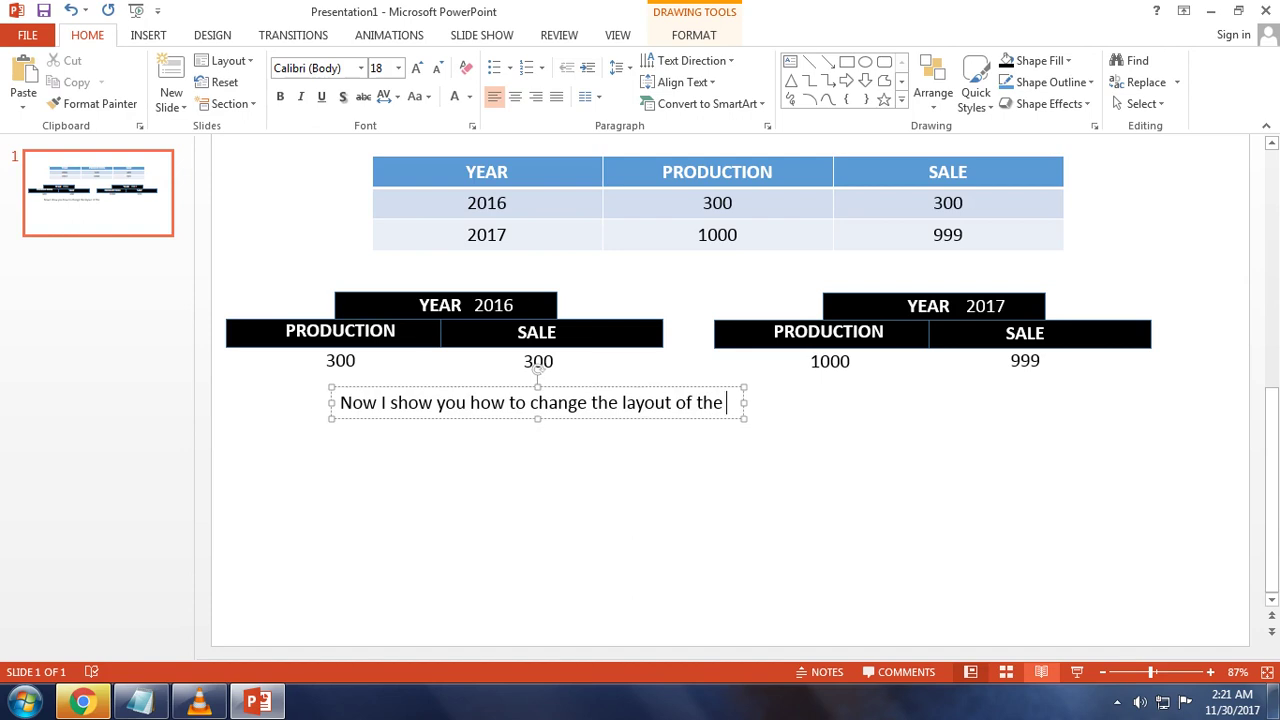
text(image and )
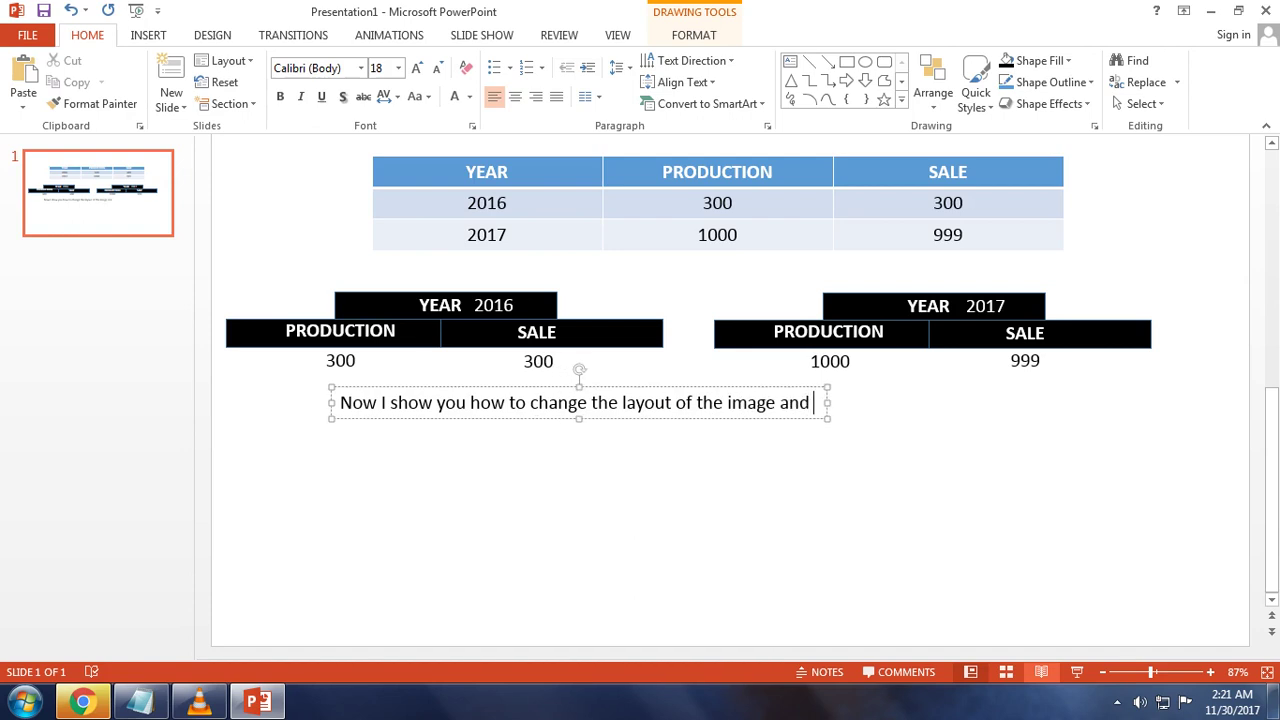
text(e)
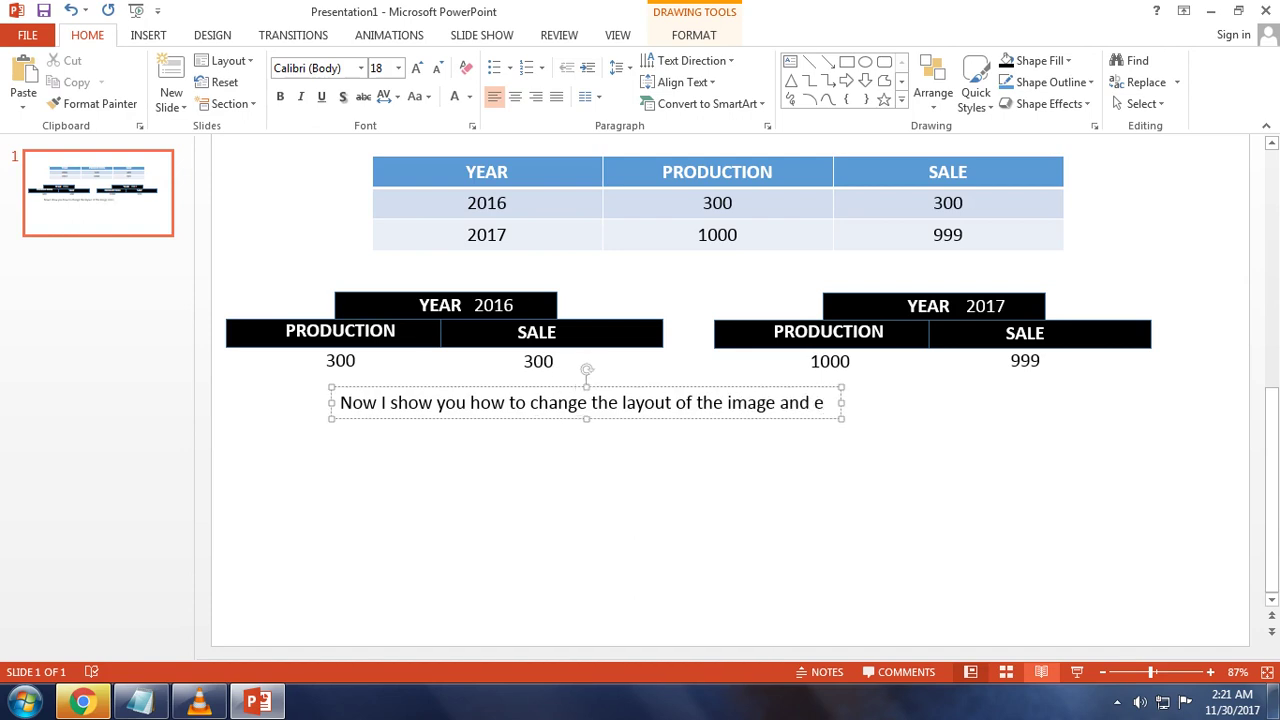
text(dit the co)
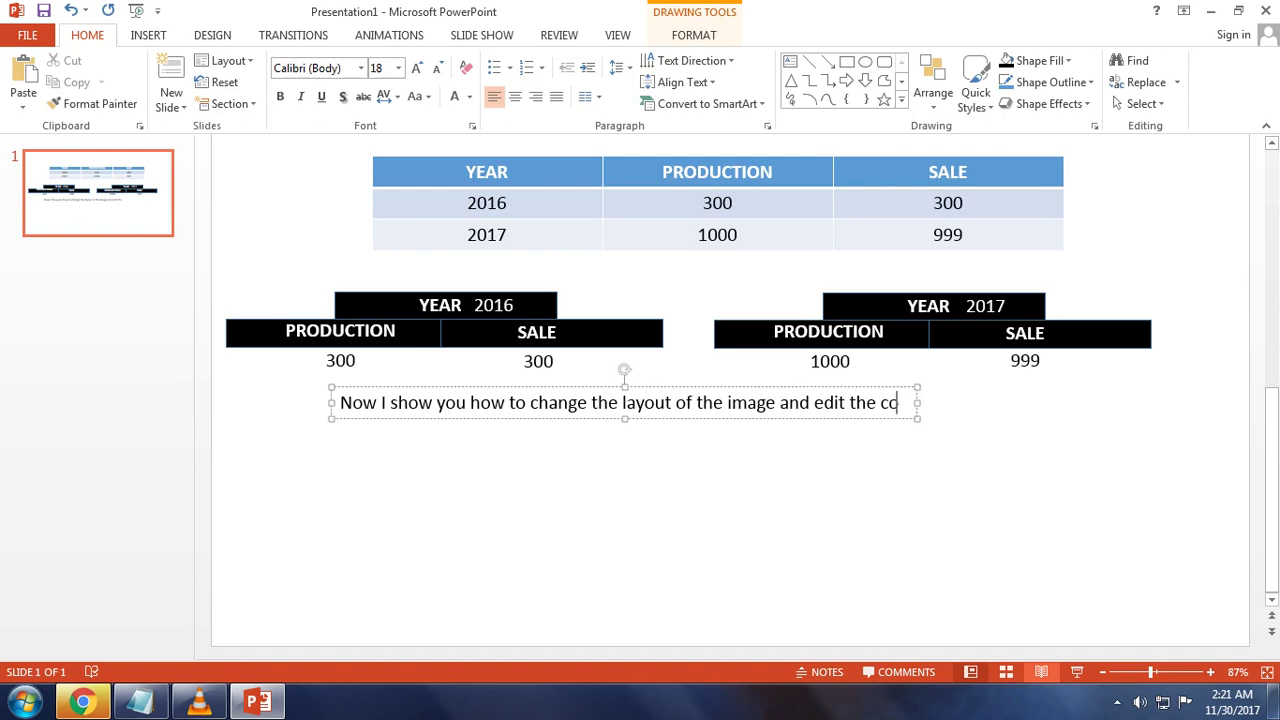
text(ntent as p)
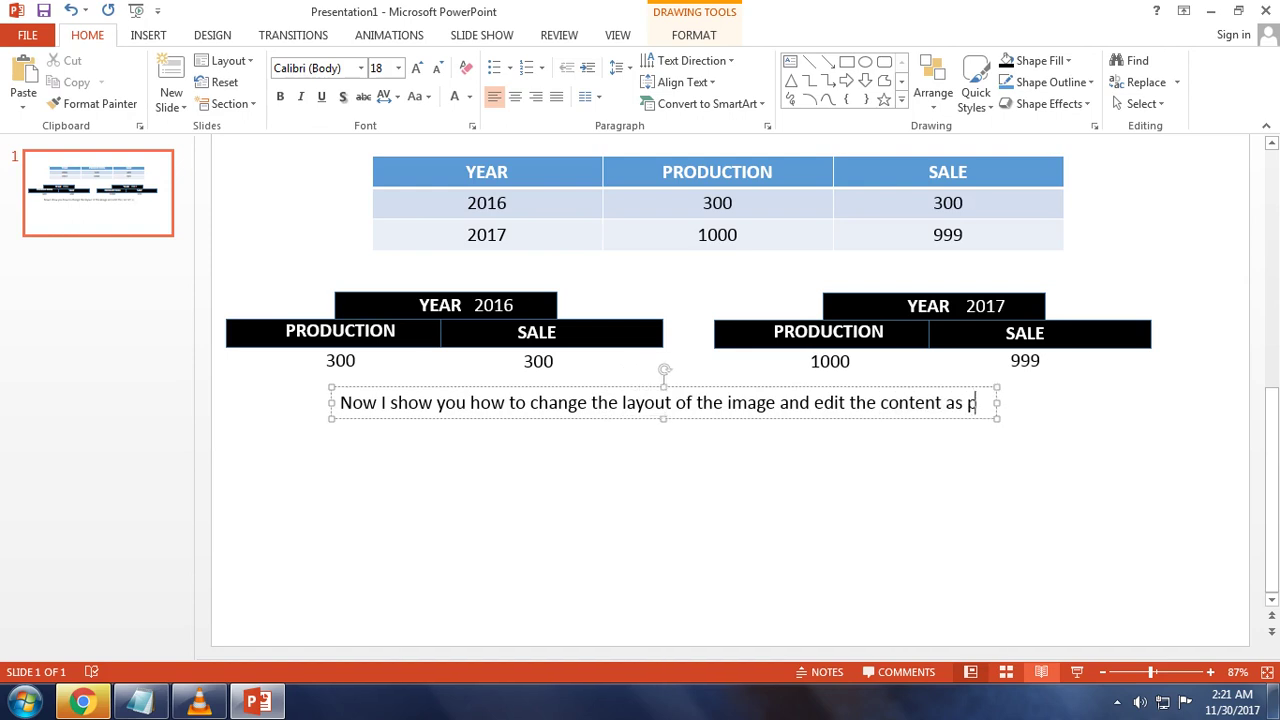
text(er q)
key(BackSpace)
text(re)
text(quirement)
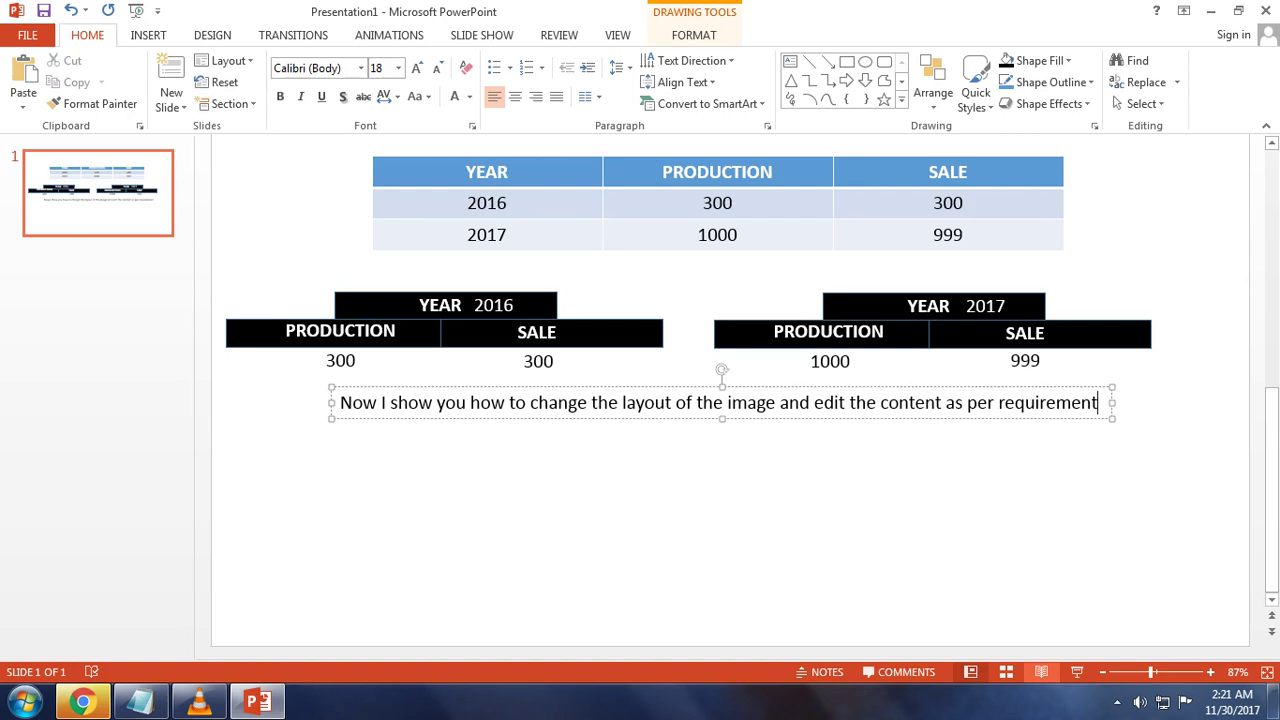
text(.)
Add the line 'For this I am taking a new blank slide and some sample images'.
key(Return)
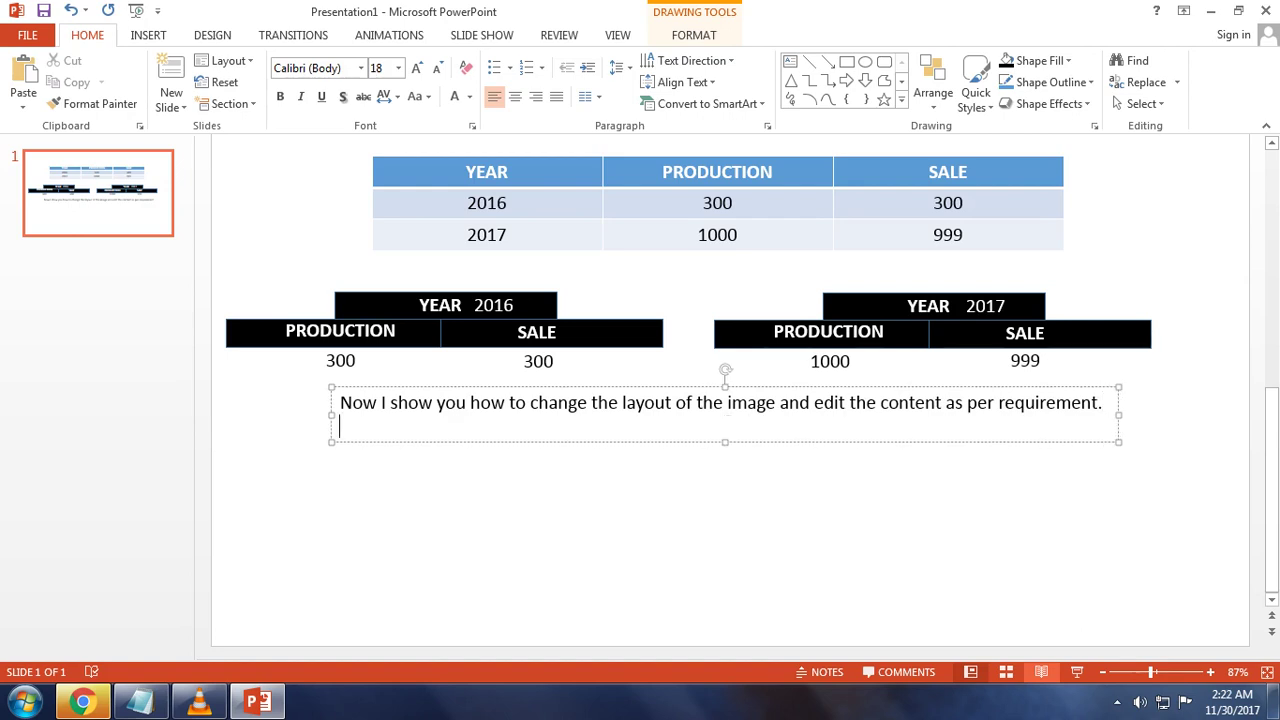
text(For this )
text(I am tk)
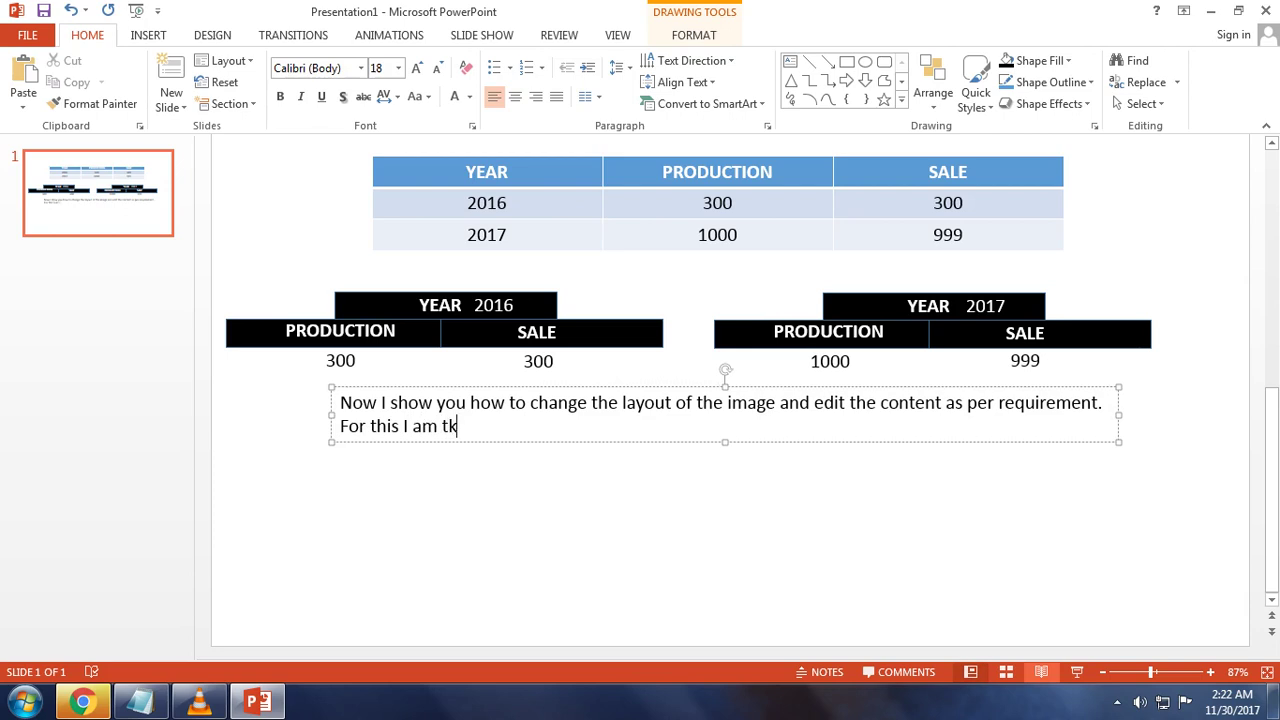
key(BackSpace)
text(aking)
text( an)
key(BackSpace)
text(new b)
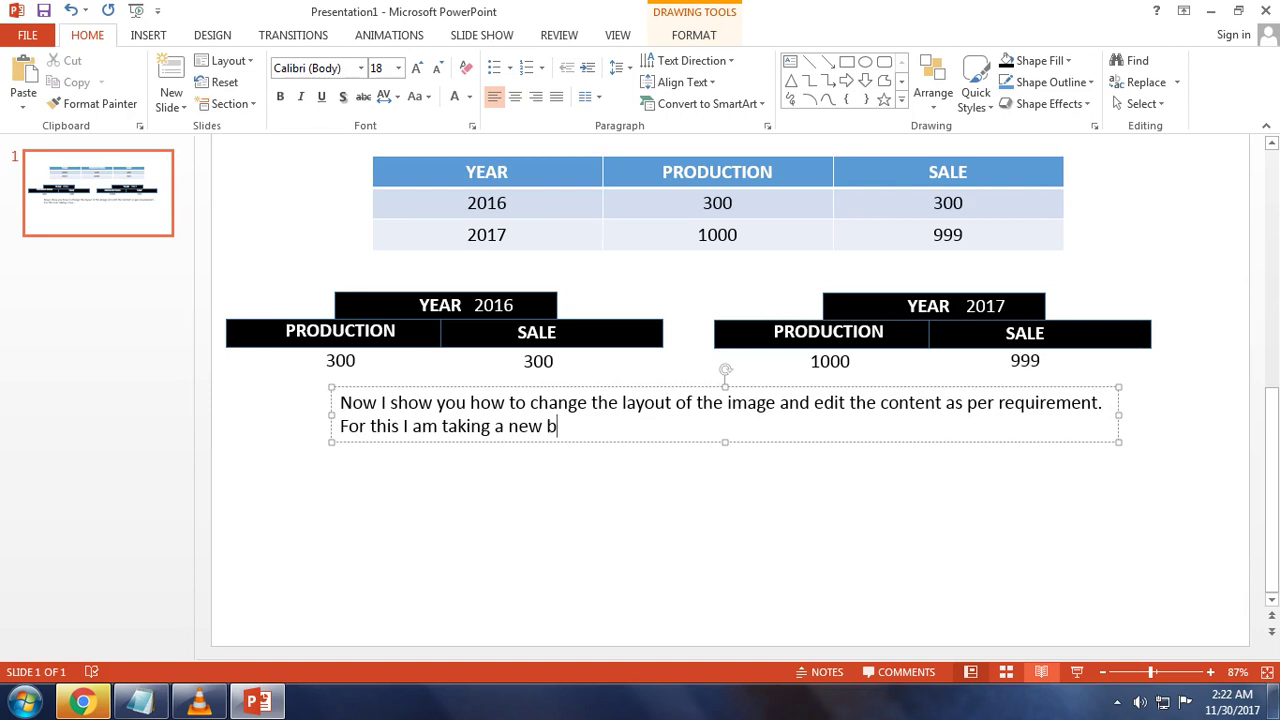
text(lank slid)
text(e and )
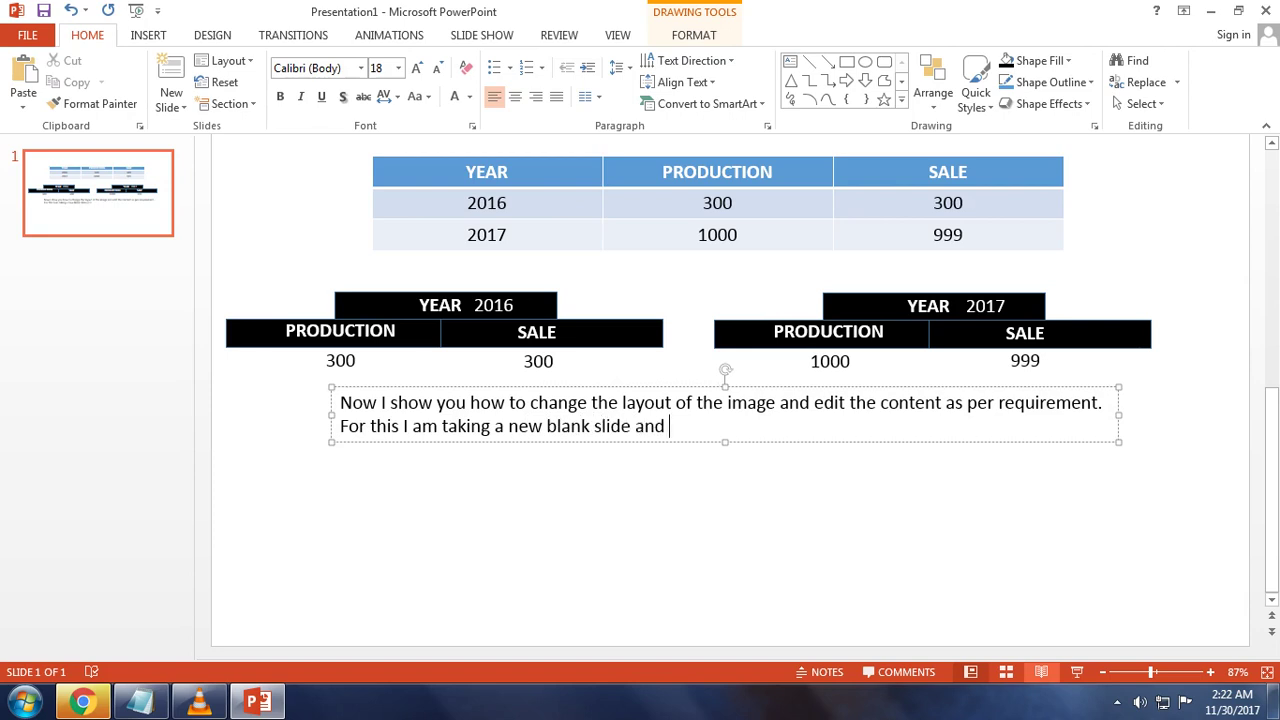
text(some imag)
text(es)
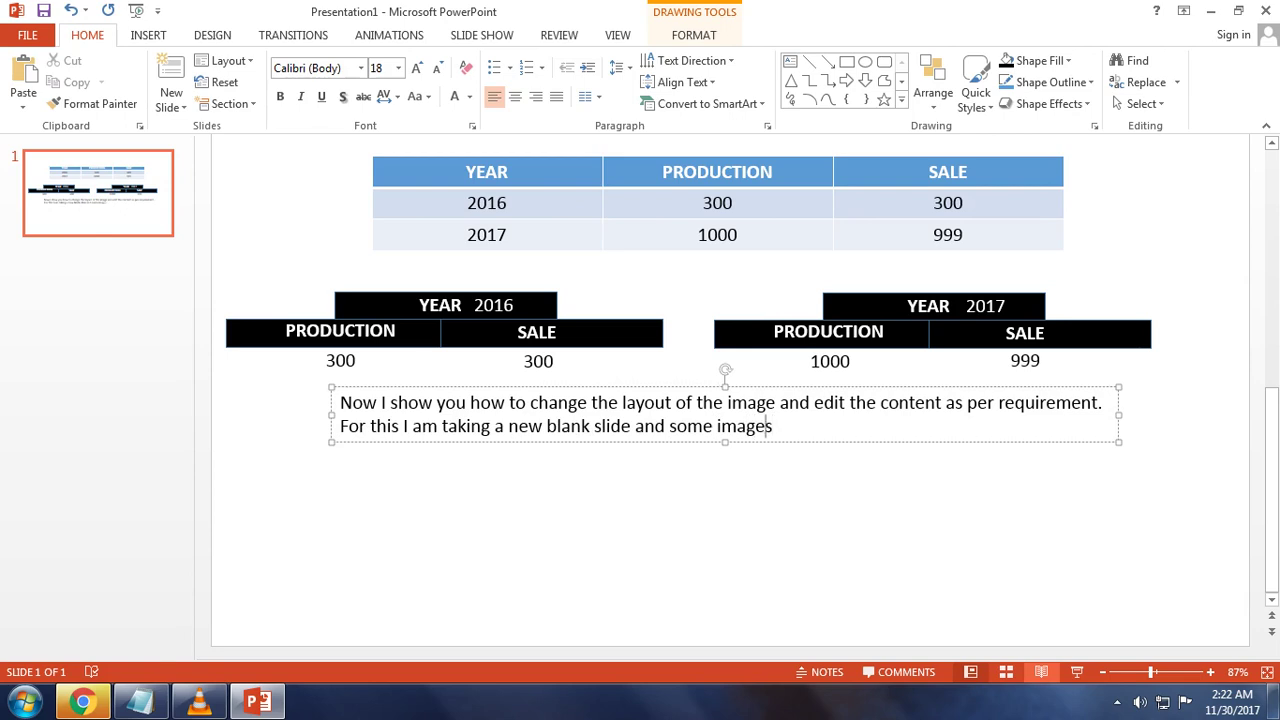
key(Left)
key(Left)
key(Left)
key(Left)
key(Left)
text(sam)
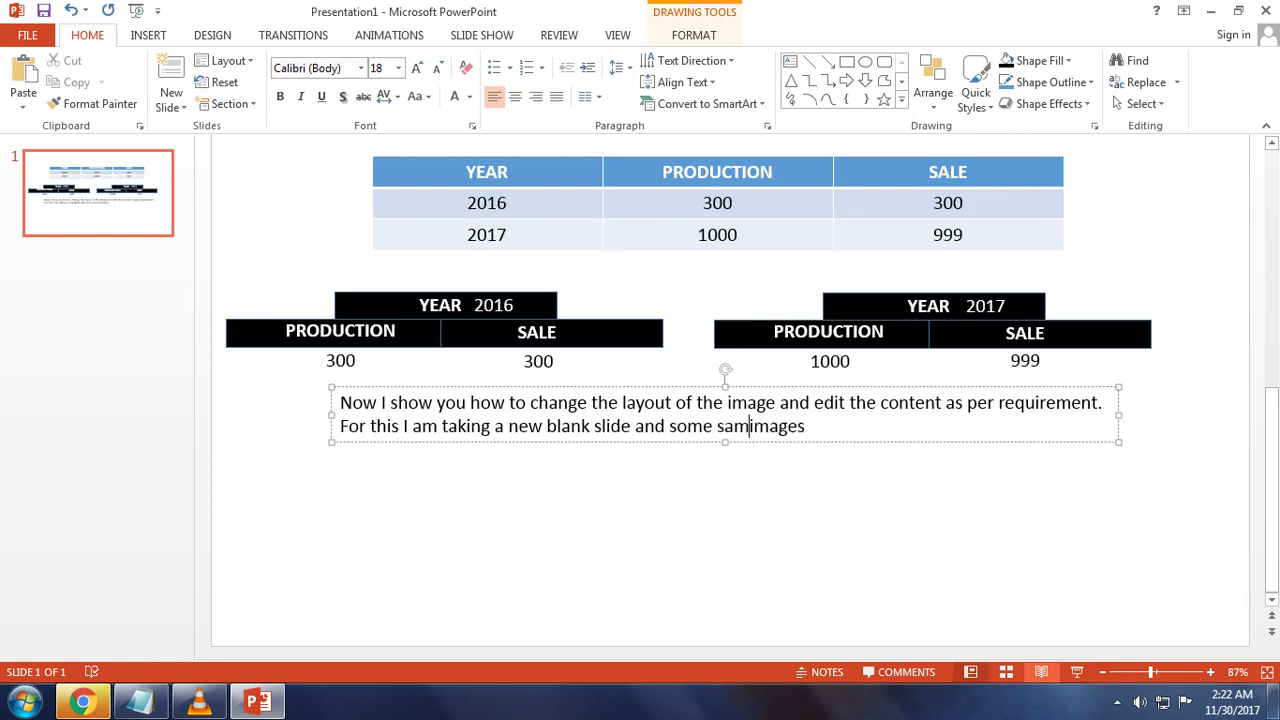
text(ple)
key(End)
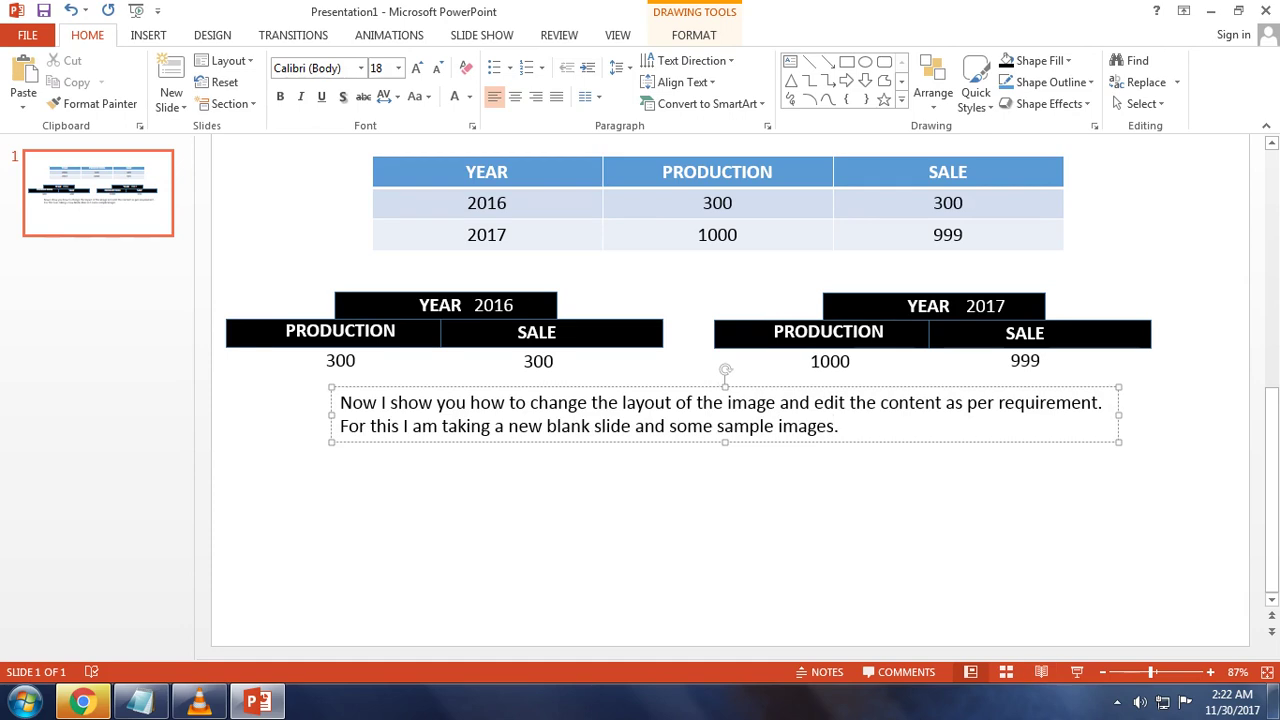
key(Escape)
key(Escape)
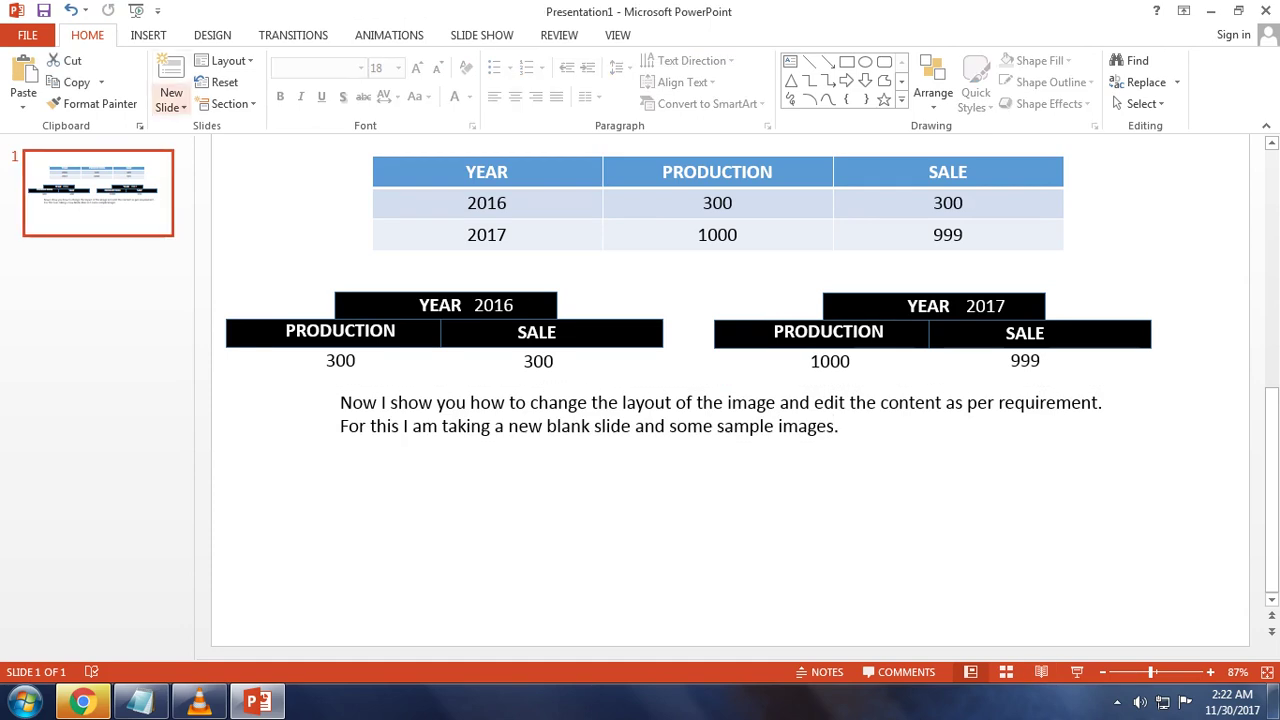
Add a blank slide 2, then return to slide 1.
click(171, 104)
click(205, 360)
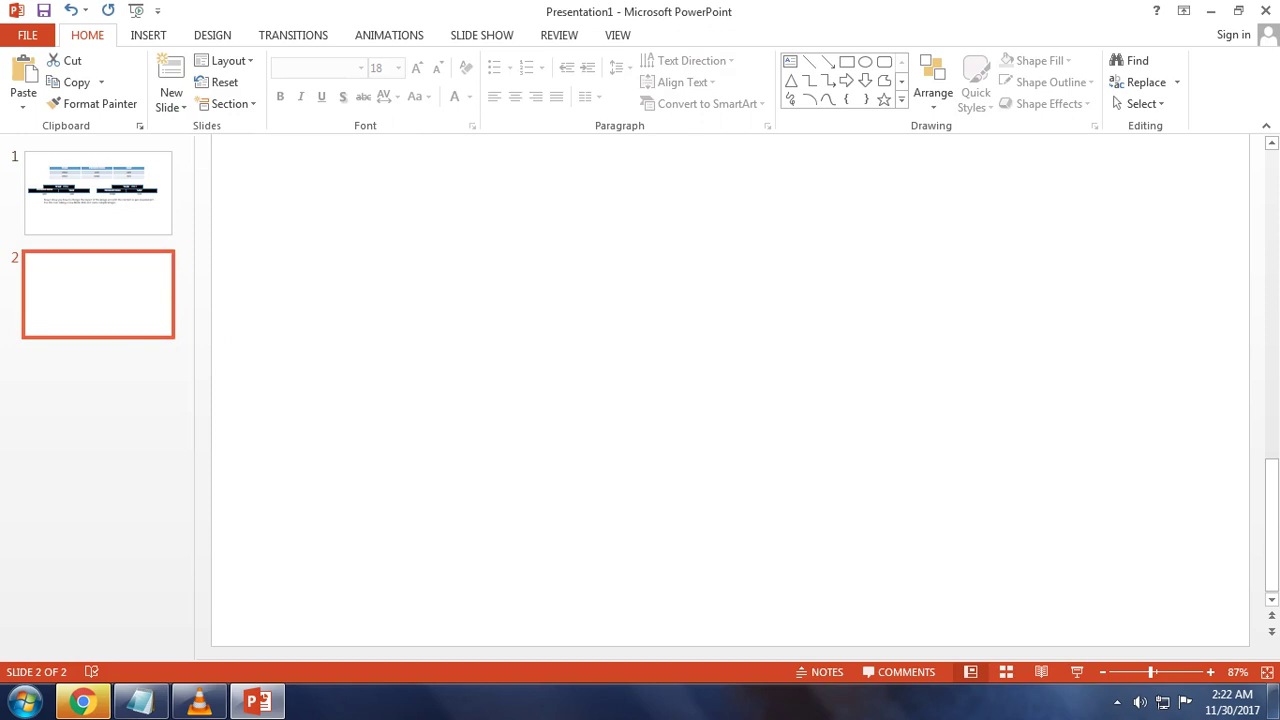
click(98, 193)
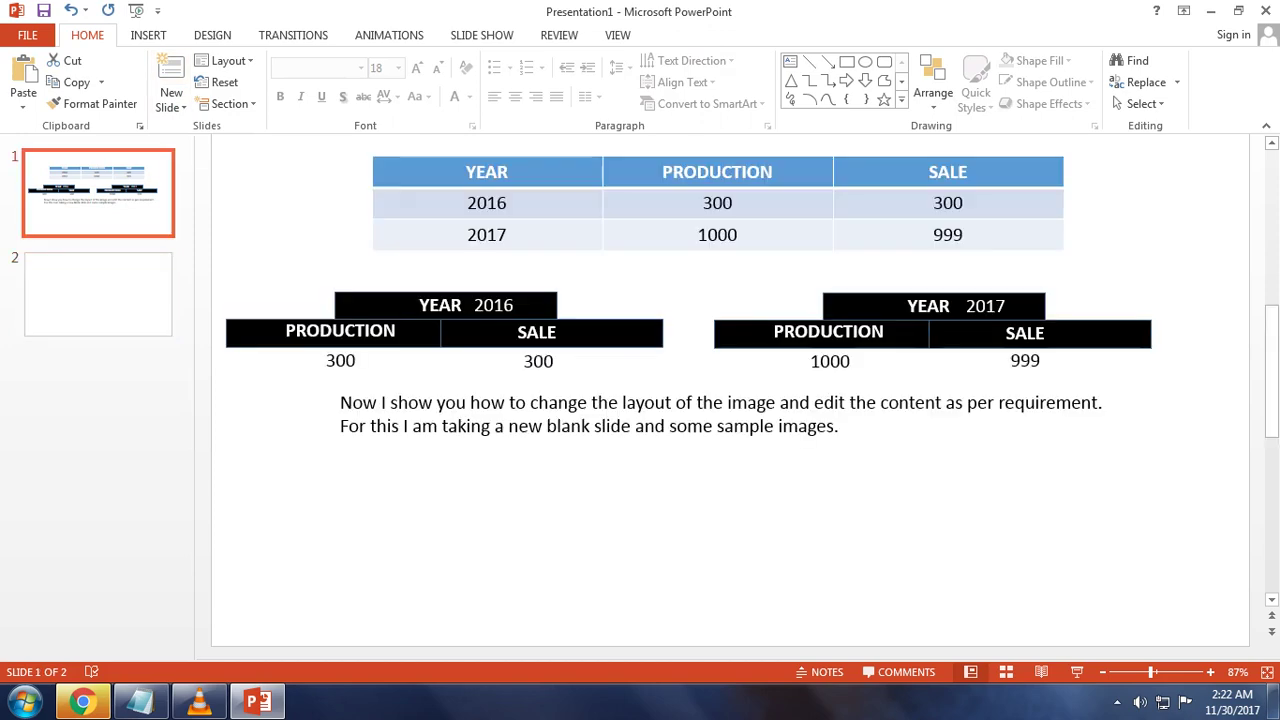
Add a 'Steps:' heading followed by '1) Insert required images.' on slide 1.
click(843, 426)
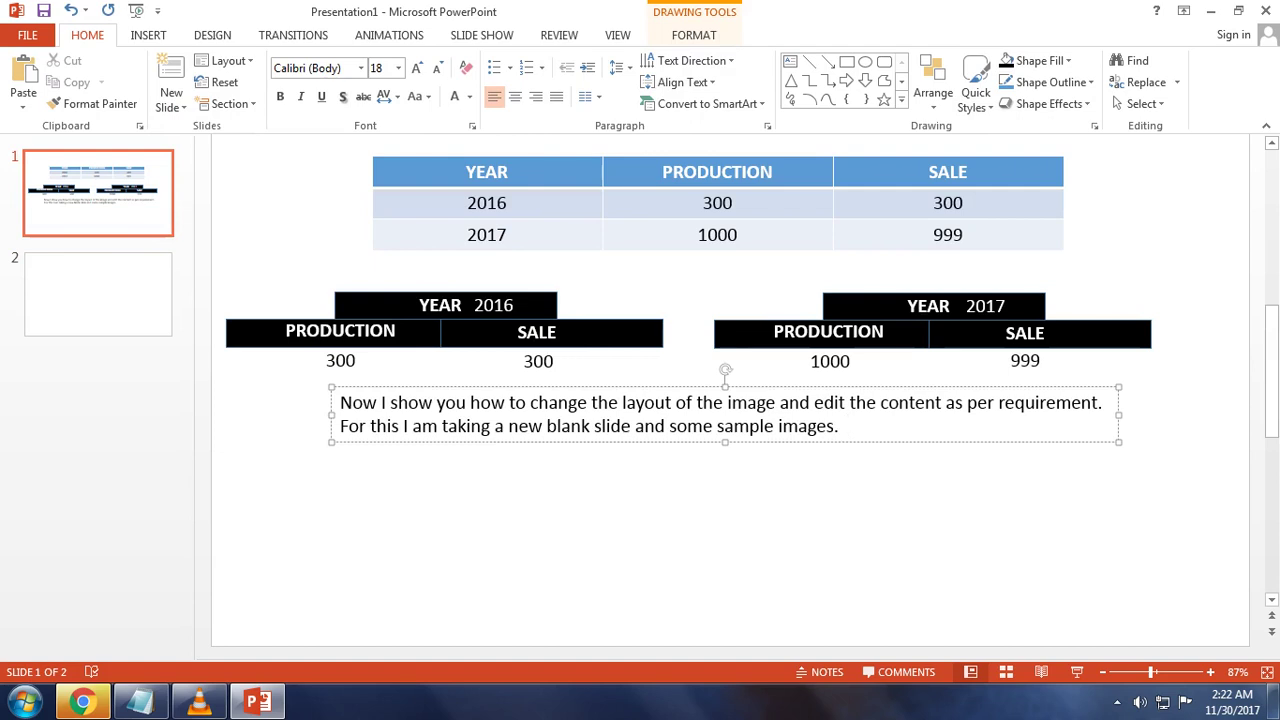
text(Th)
key(BackSpace)
key(BackSpace)
key(Return)
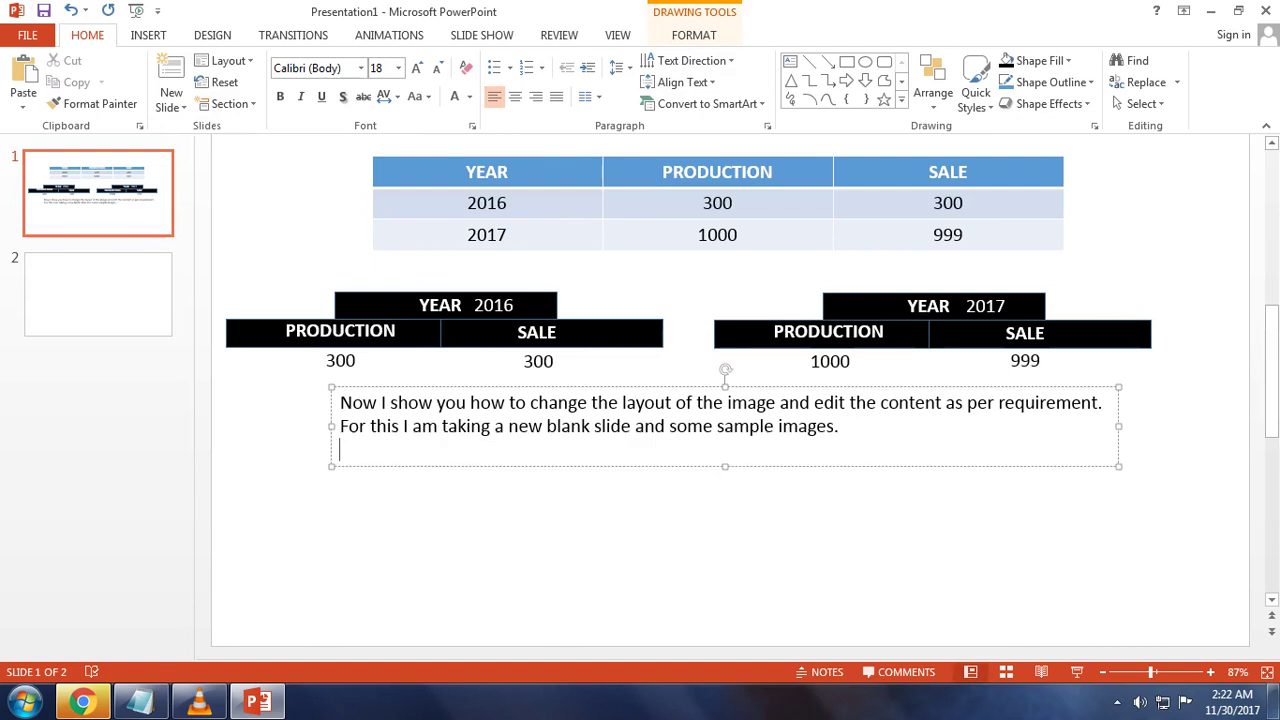
key(Return)
text(Step)
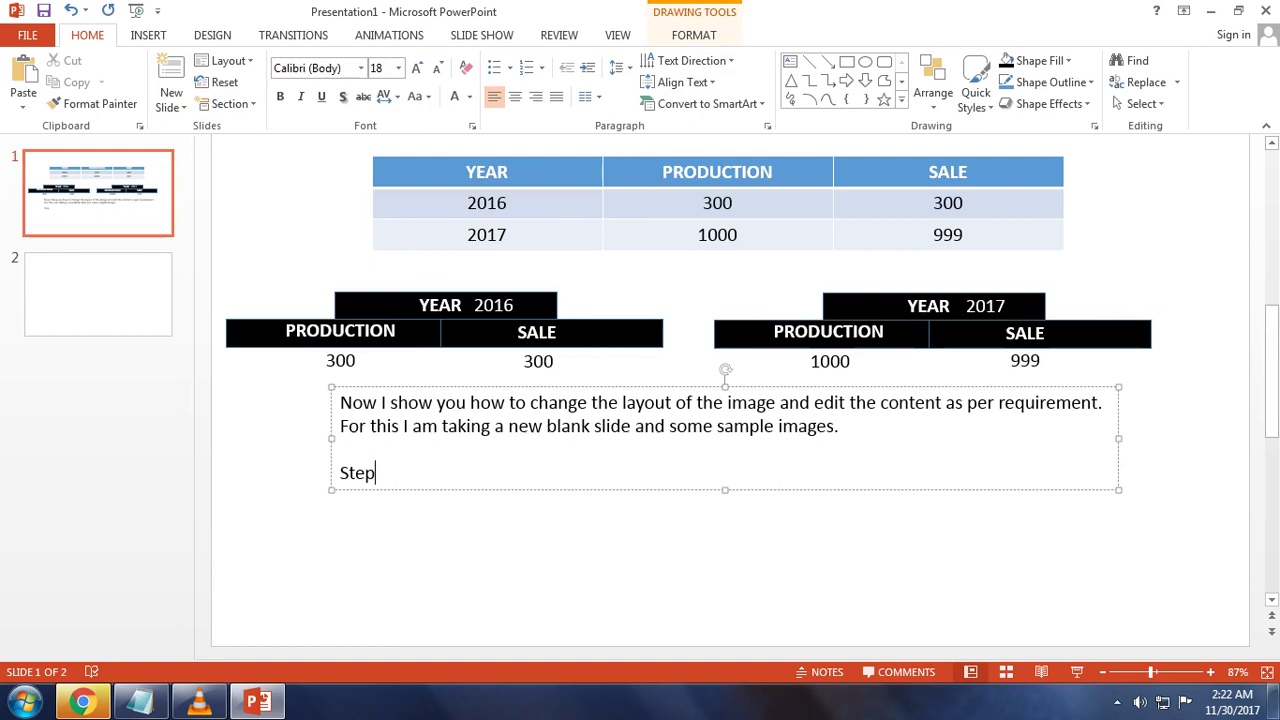
text(s:)
key(Return)
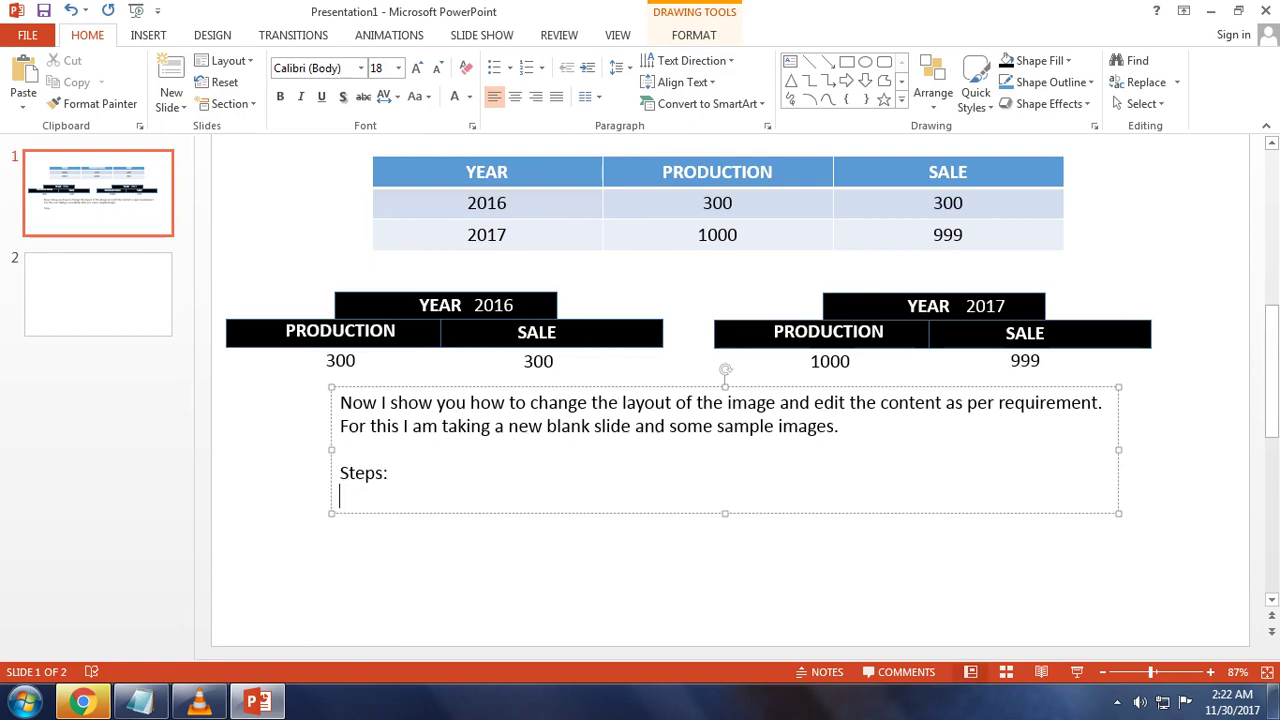
text(1) In)
text(sert )
text(required )
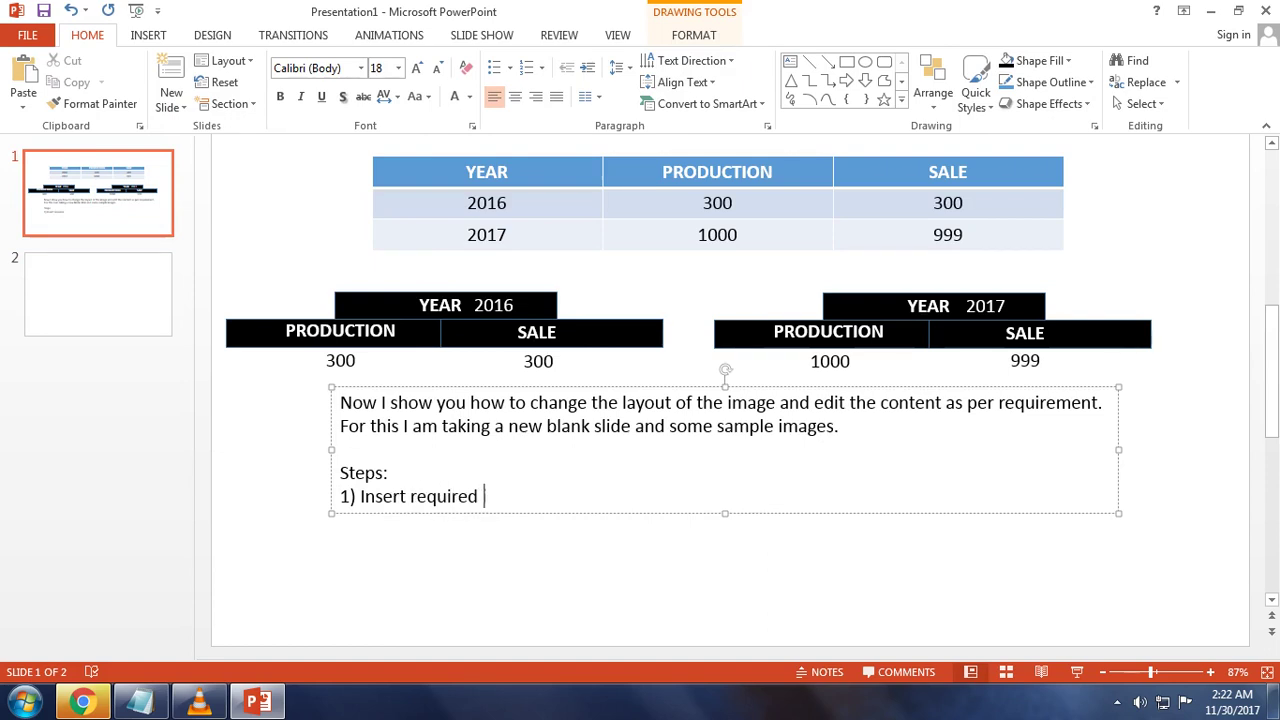
text(images.)
Insert Chrysanthemum, Desert, Hydrangeas, Jellyfish, Koala, Lighthouse and Tulips from Sample Pictures into slide 2.
click(98, 294)
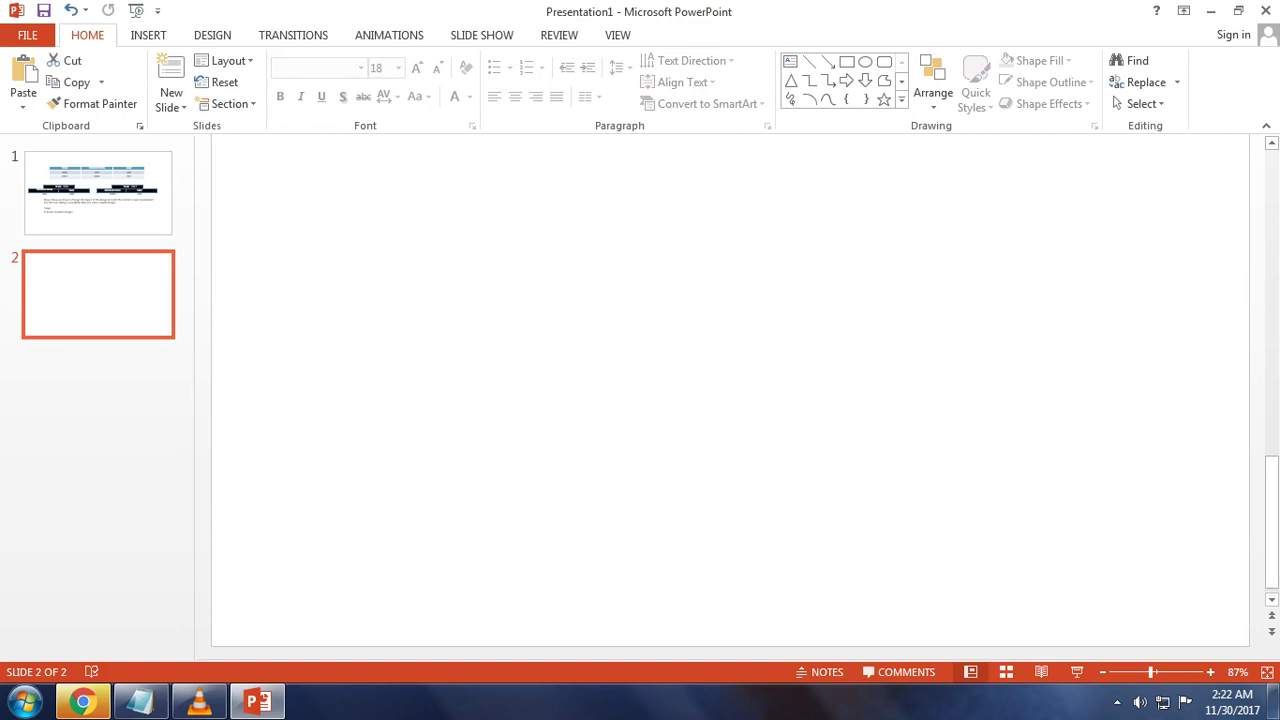
click(148, 35)
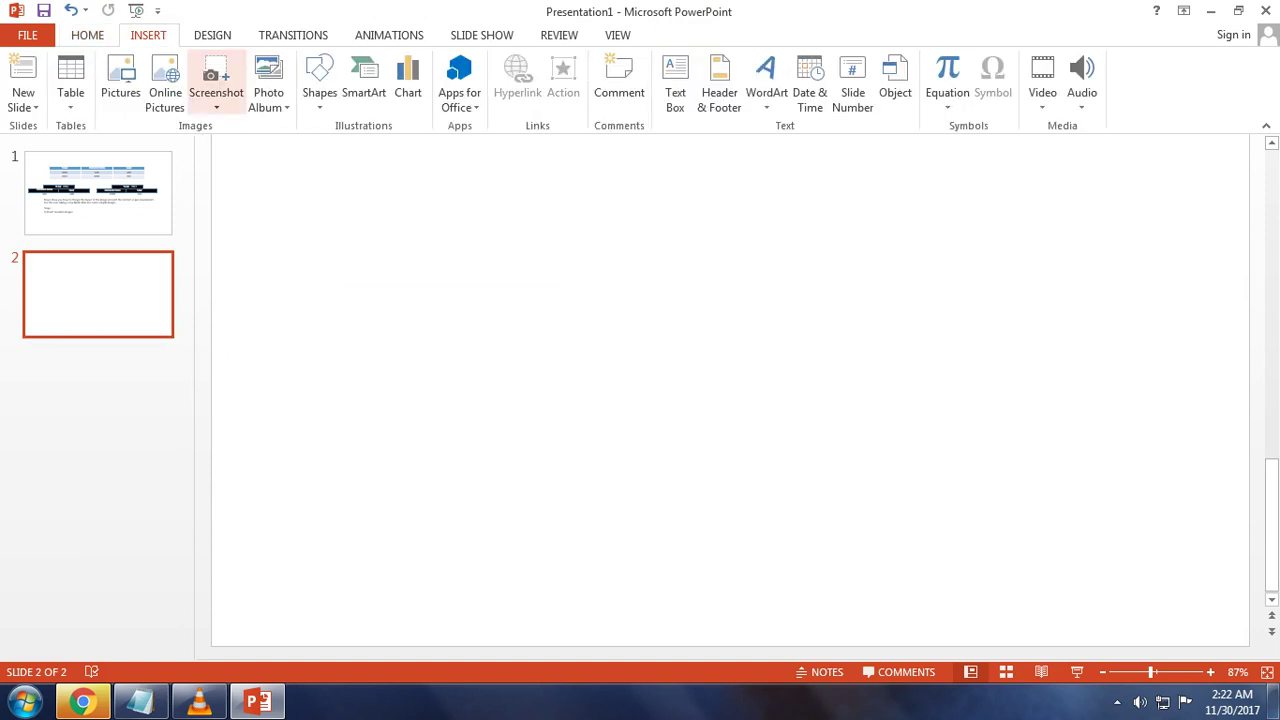
click(120, 80)
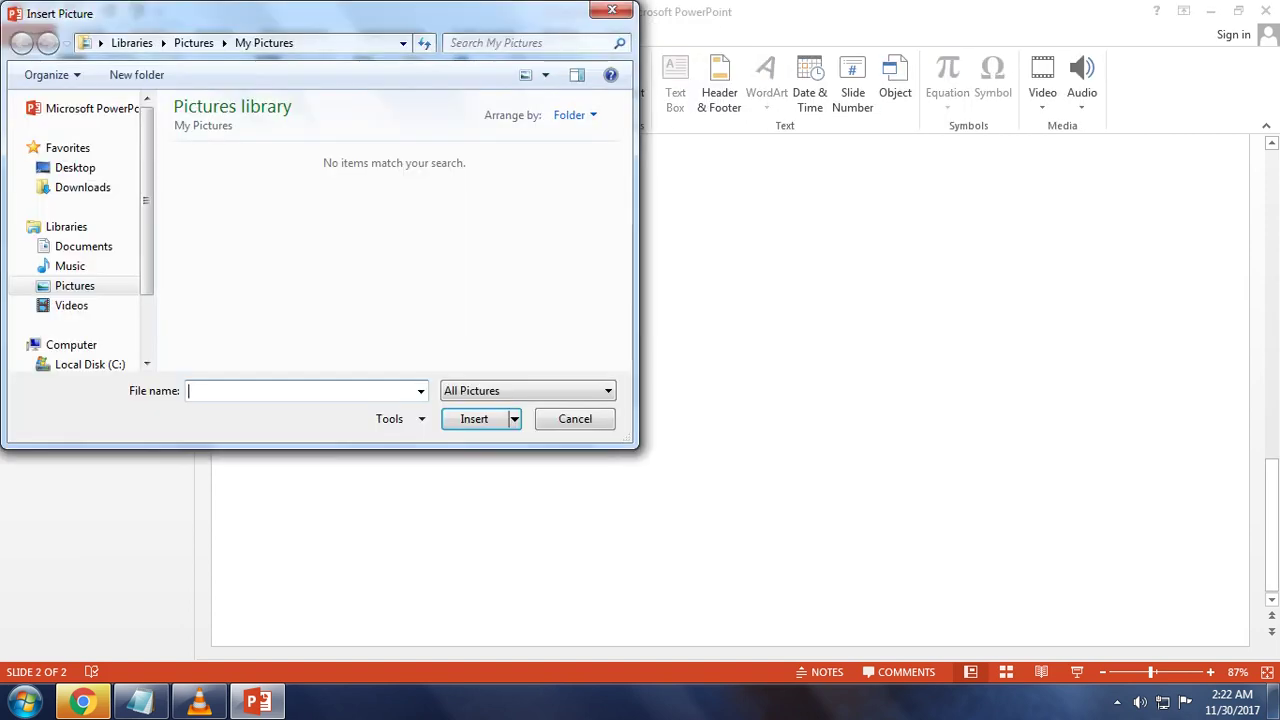
click(74, 286)
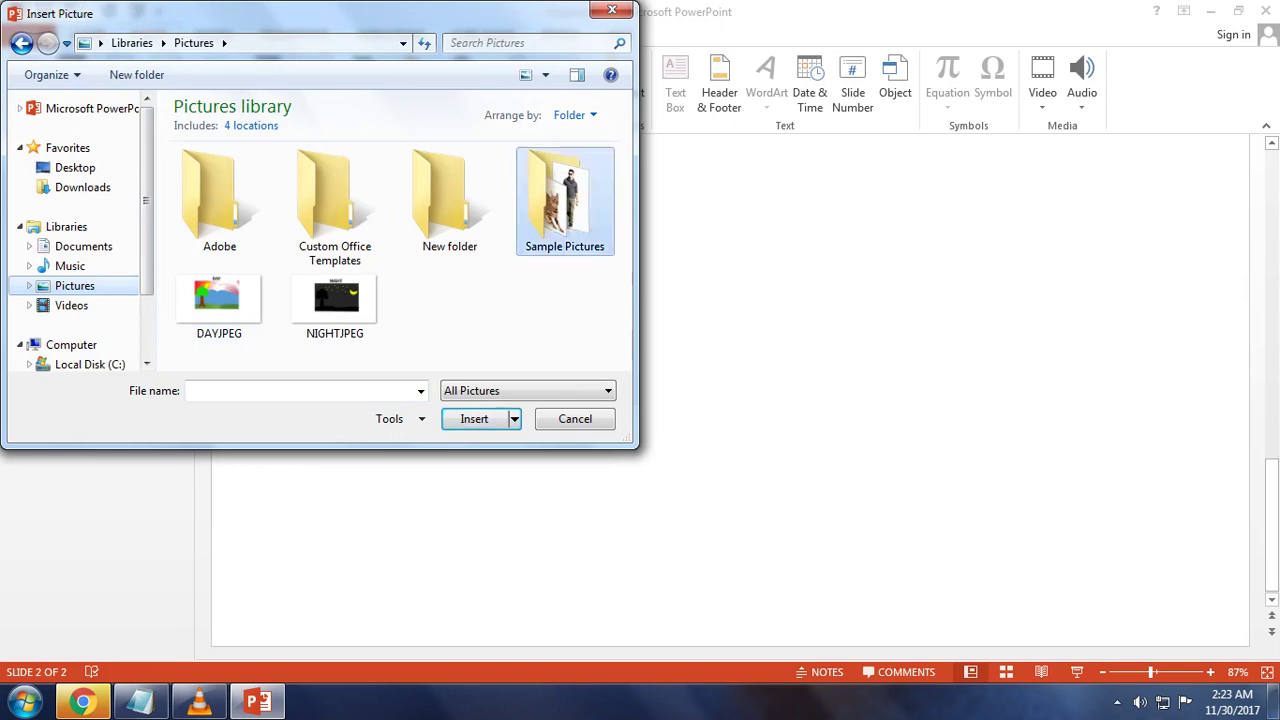
double_click(560, 195)
click(218, 190)
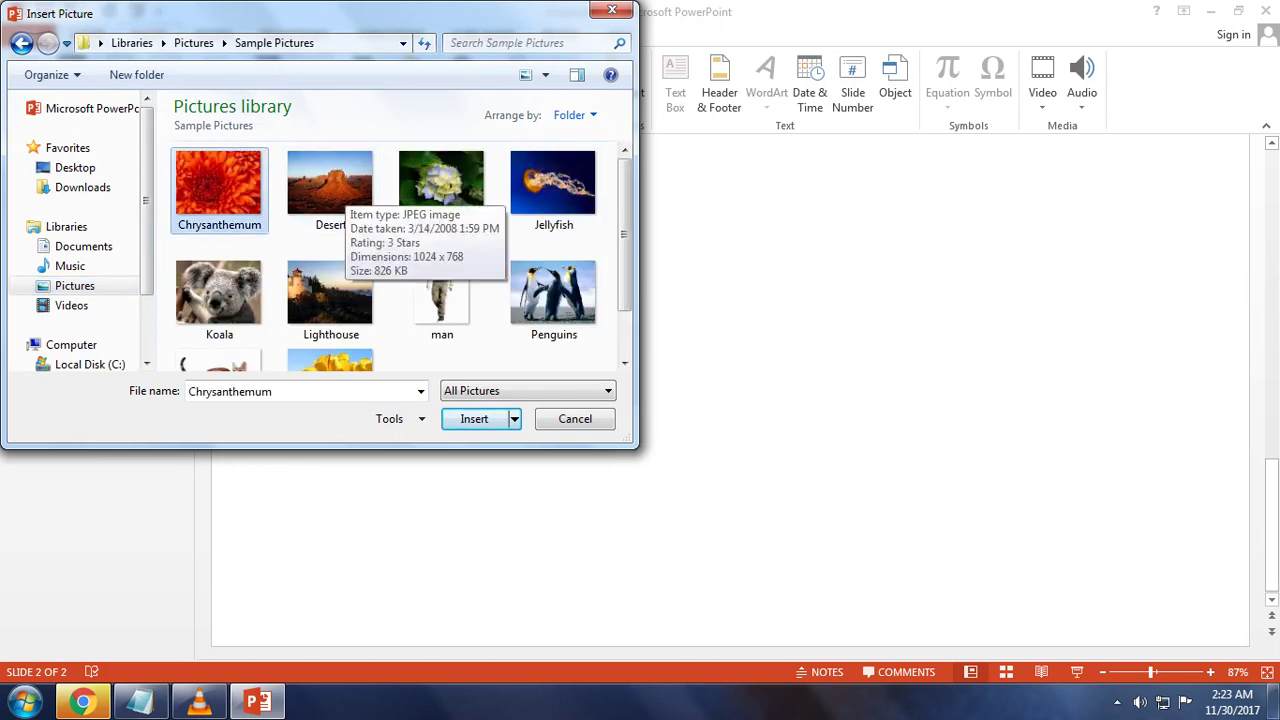
shift+click(553, 190)
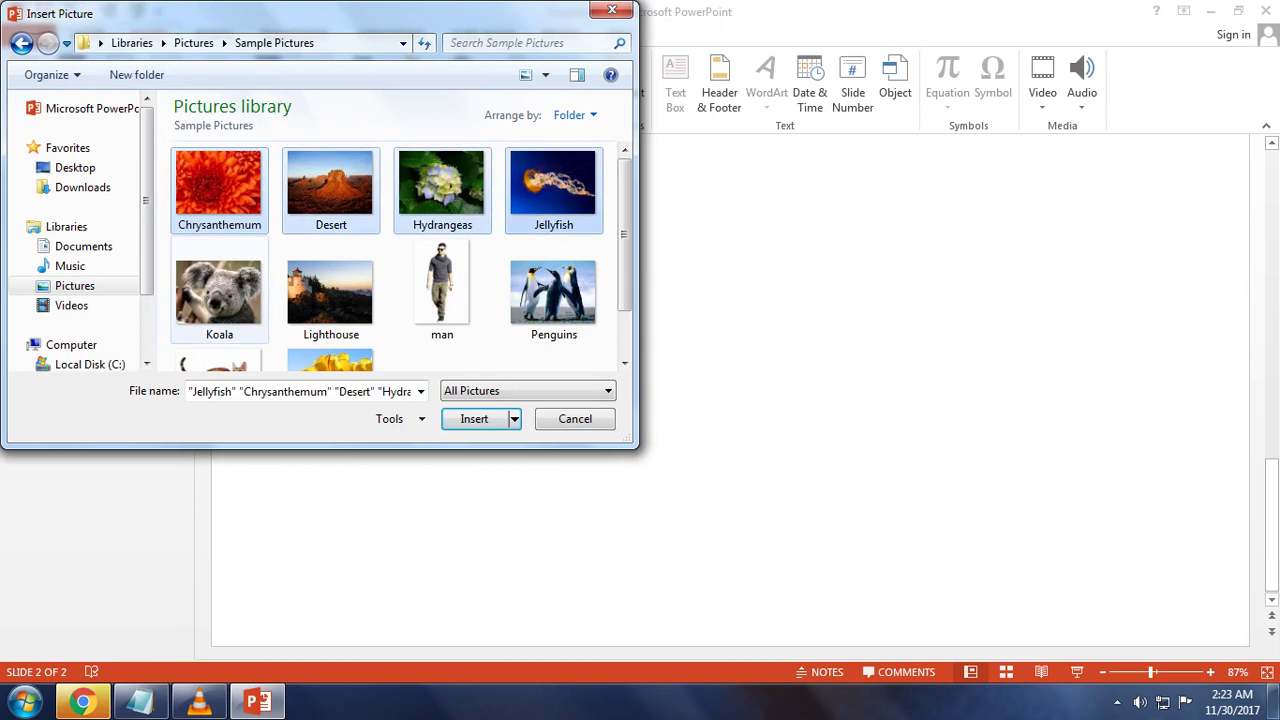
shift+click(218, 292)
shift+click(330, 292)
shift+click(330, 360)
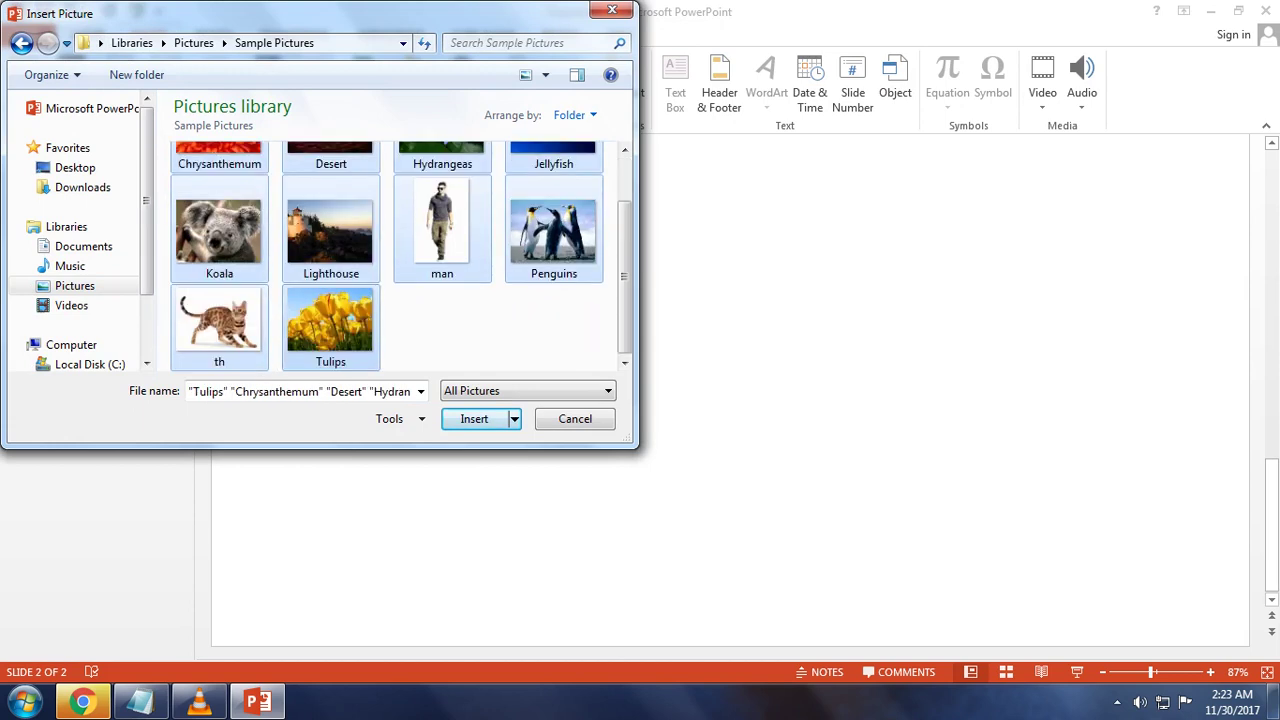
click(474, 418)
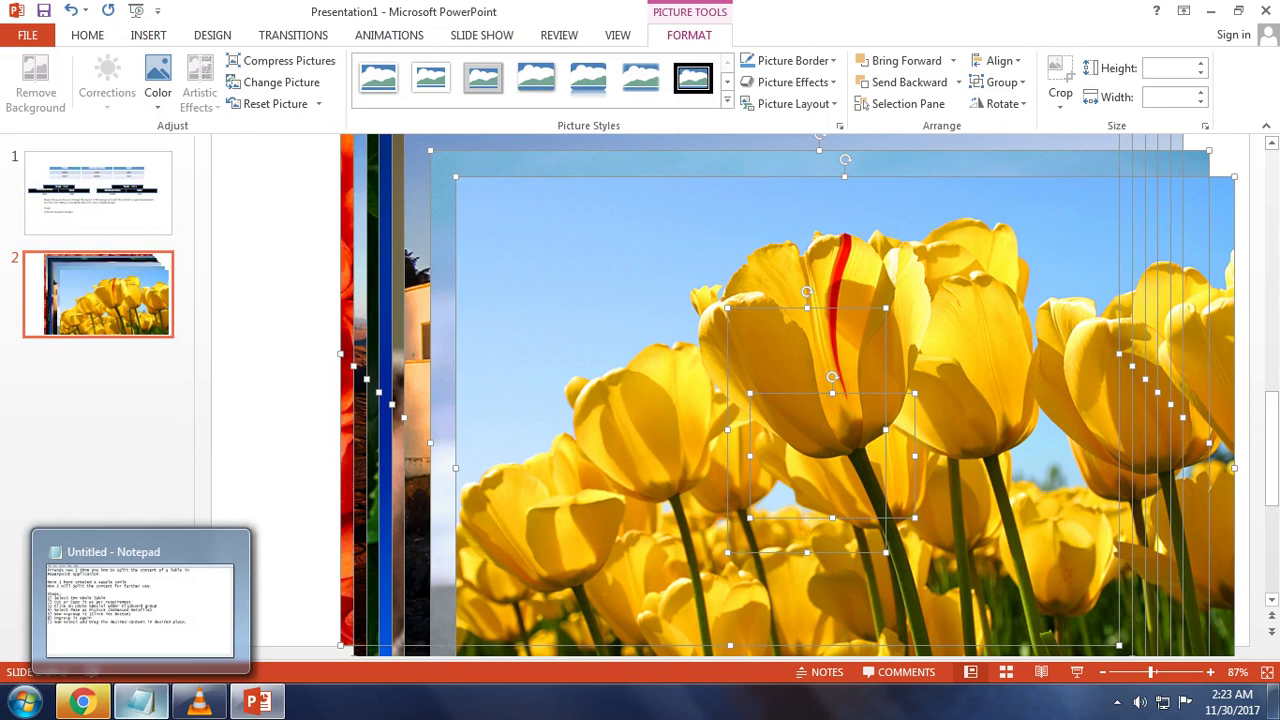
click(140, 700)
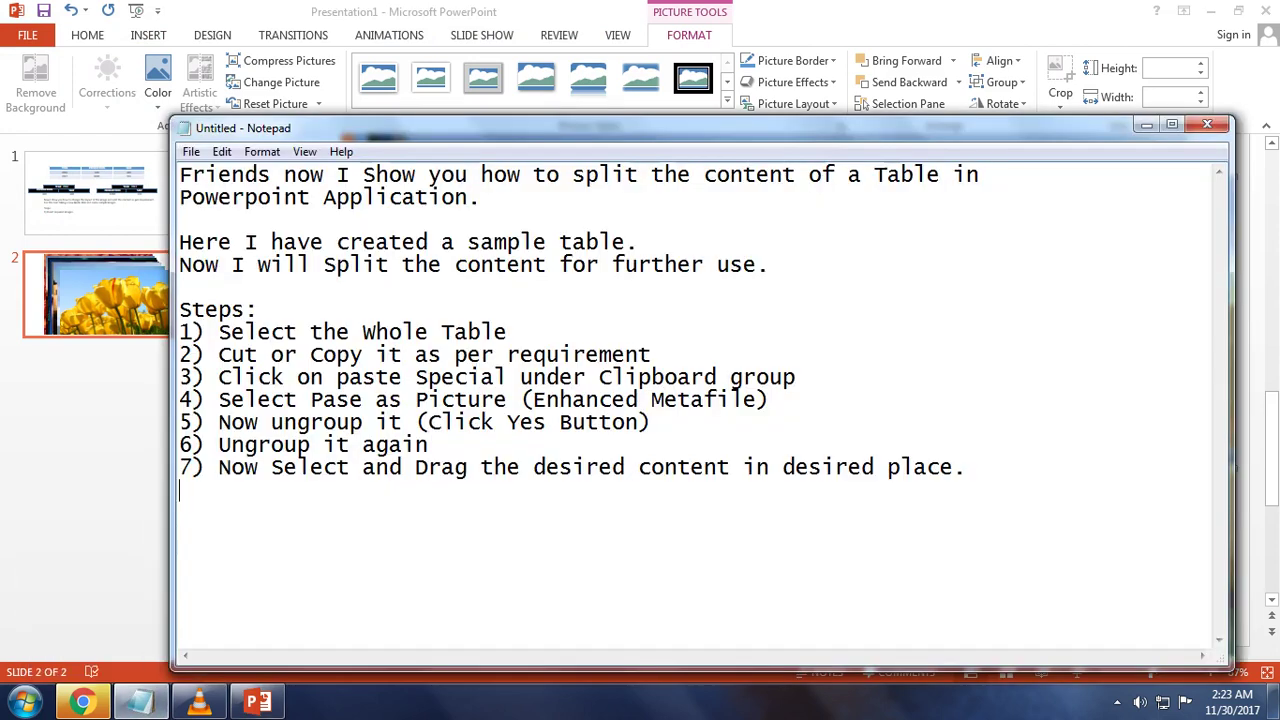
Start step 2 on slide 1 as 'Now go the format menu and se', then view slide 2.
click(1146, 124)
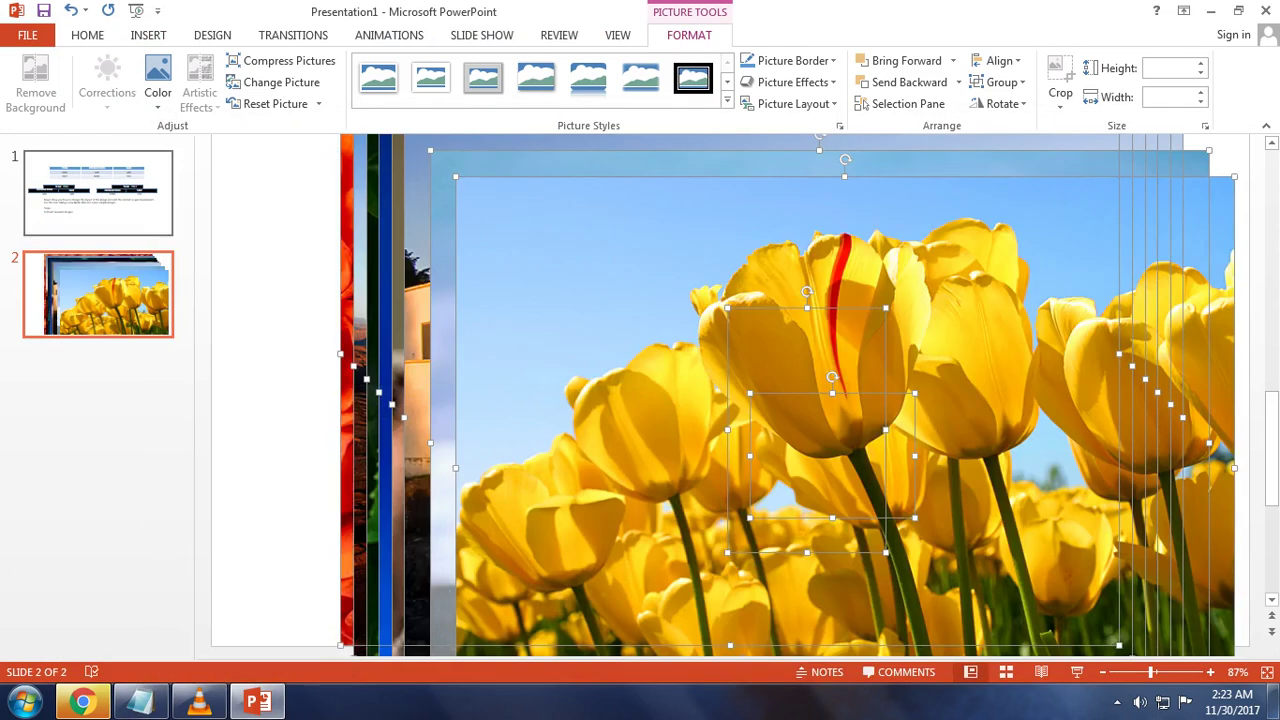
key(Page_Up)
click(543, 496)
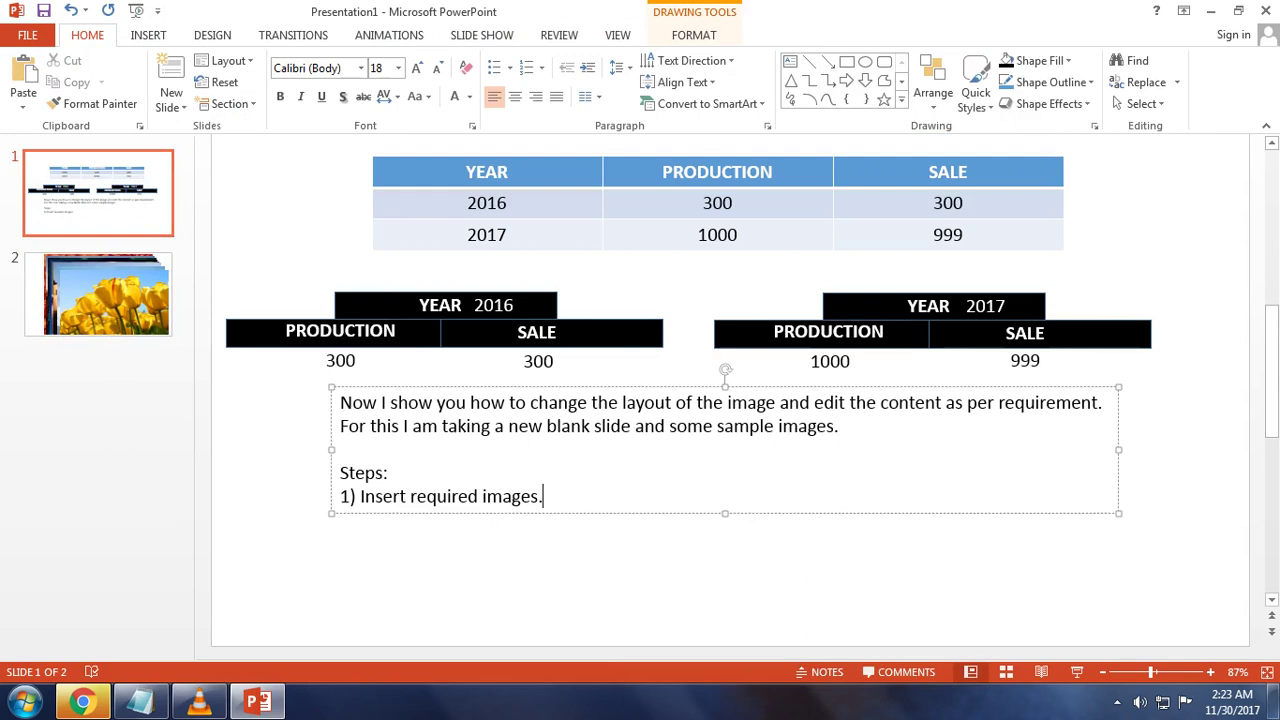
key(Return)
text(2)  2)
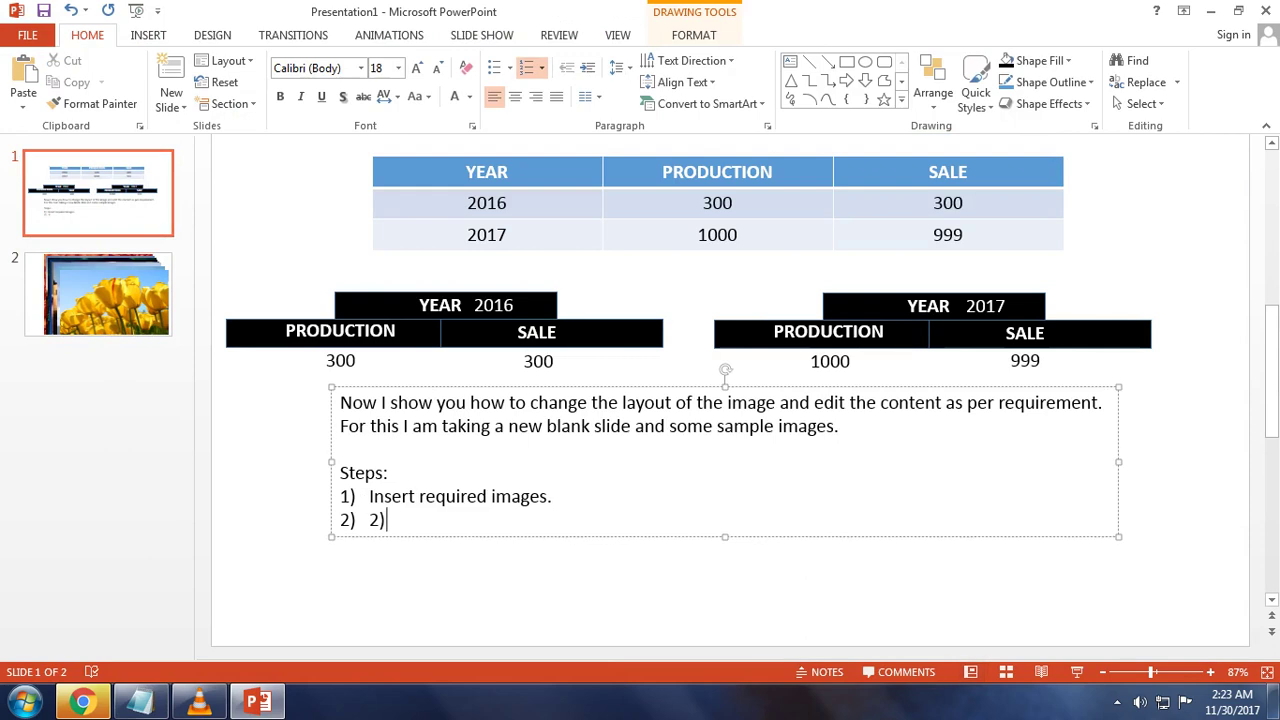
text(Noe)
key(BackSpace)
text(w)
key(BackSpace)
key(BackSpace)
key(BackSpace)
key(BackSpace)
key(BackSpace)
key(BackSpace)
text(Now )
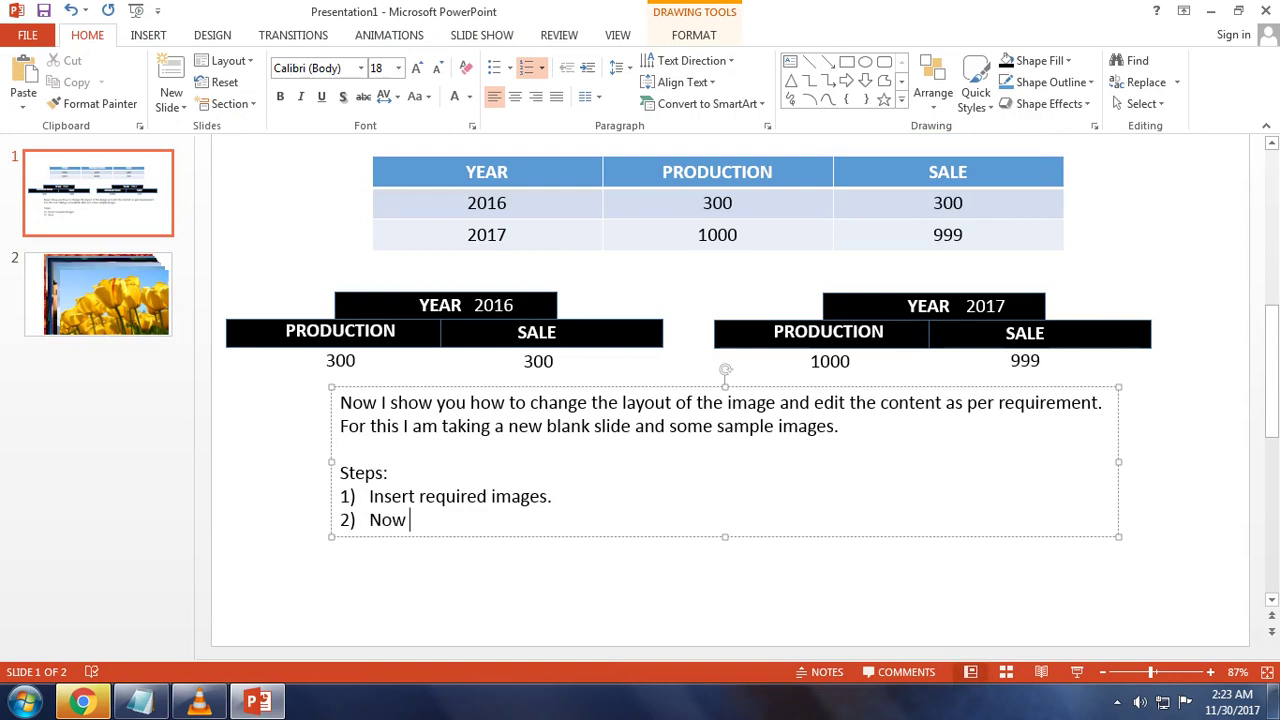
text(go the o)
key(BackSpace)
text(format )
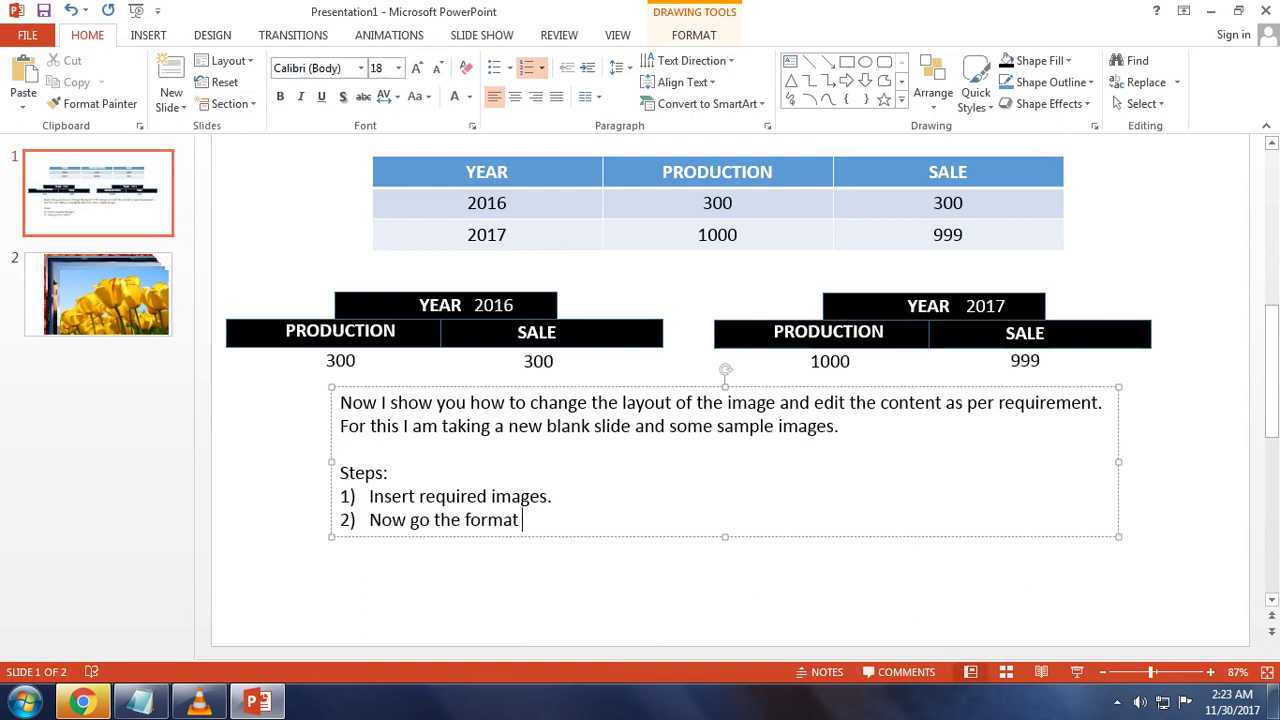
text(menue an)
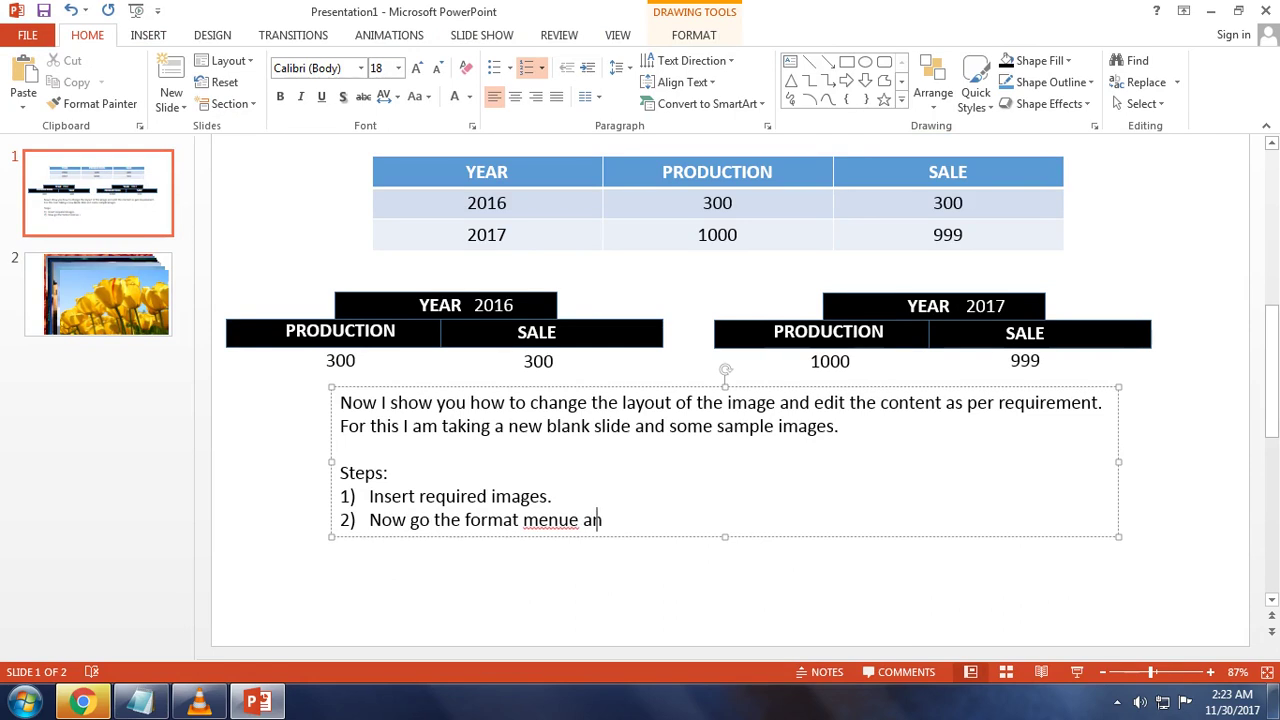
text(d )
text(se)
key(Left)
key(BackSpace)
key(Escape)
key(Escape)
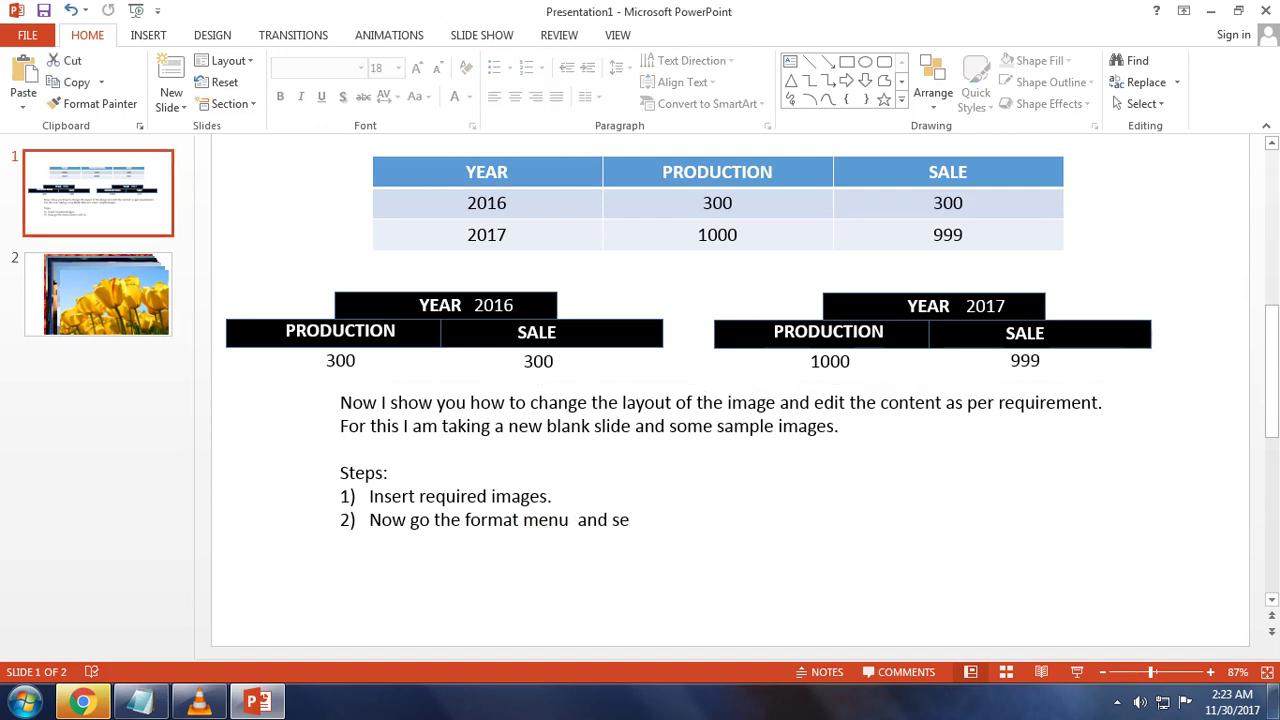
click(107, 294)
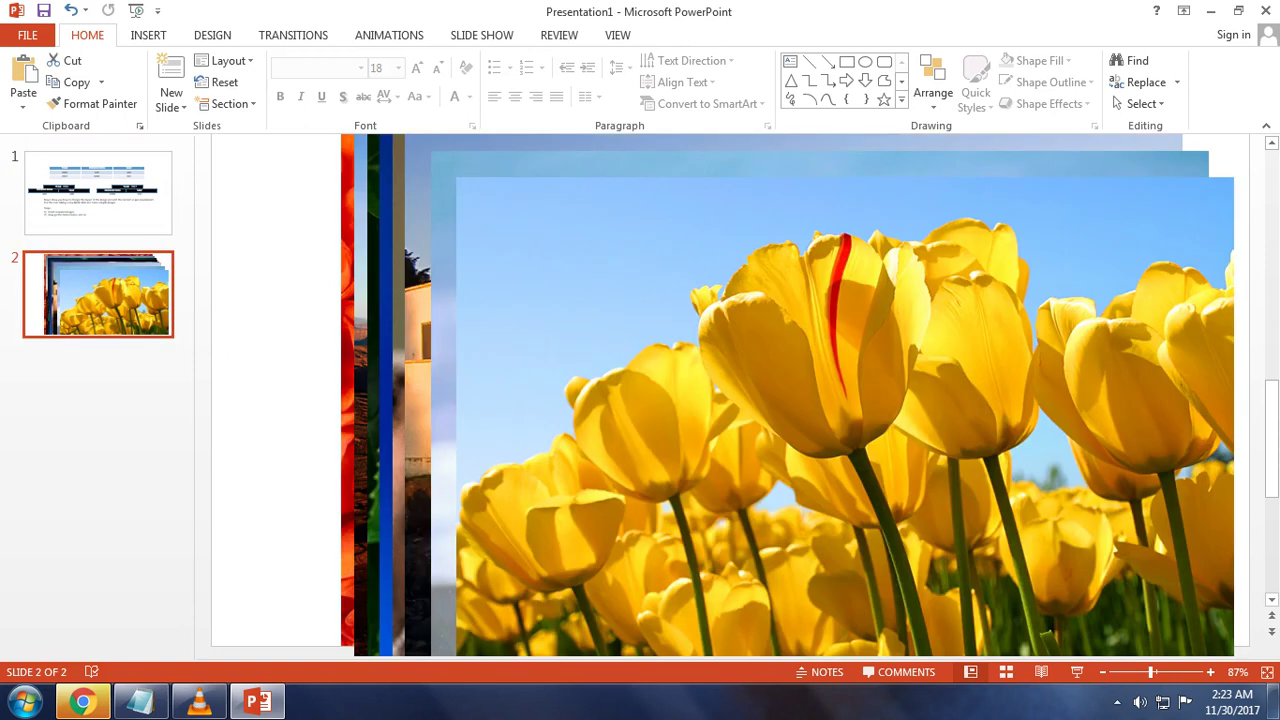
Select all stacked pictures on slide 2 and show Picture Tools Format, then return to slide 1.
ctrl+scroll(730, 400, down, 2)
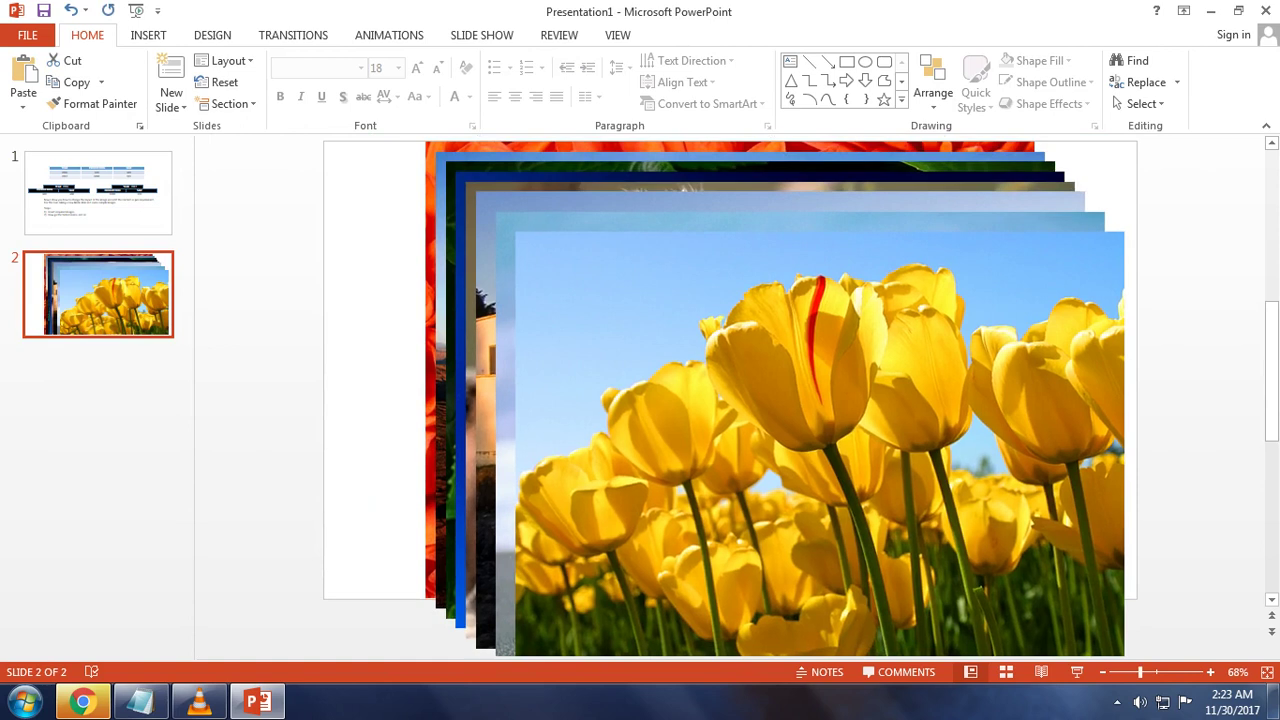
drag(387, 142, 1182, 656)
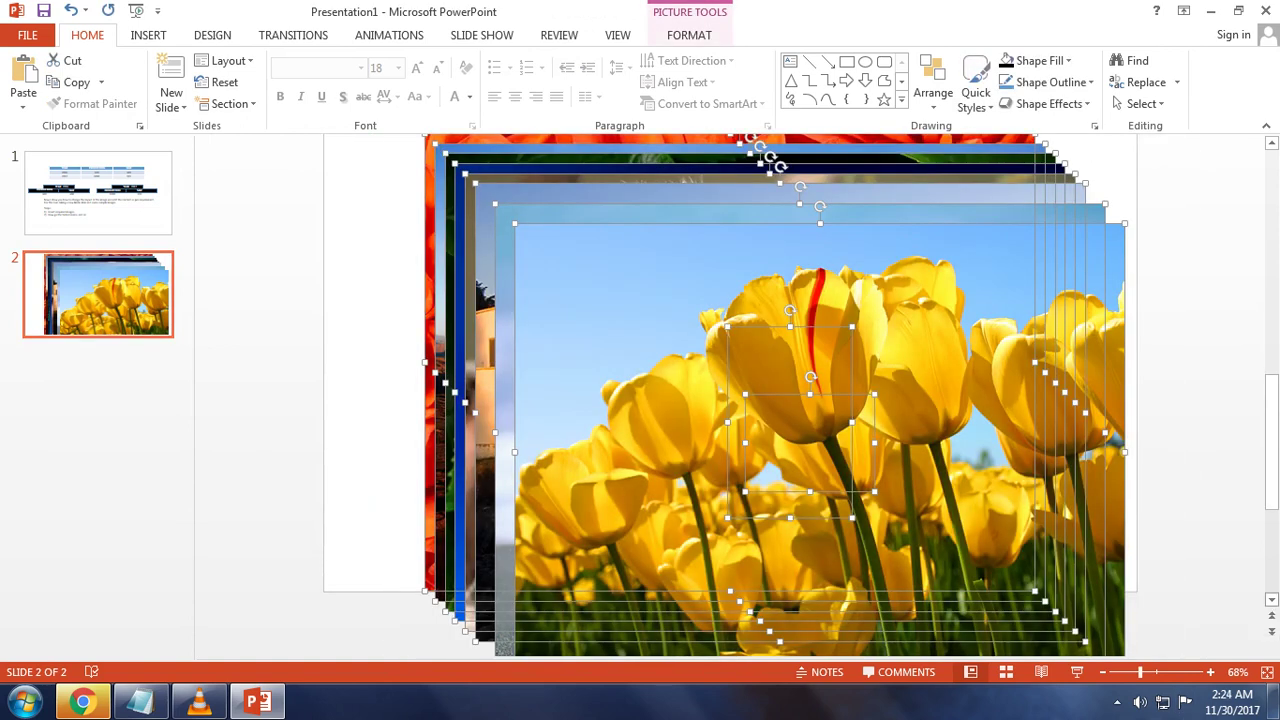
scroll(800, 400, down, 1)
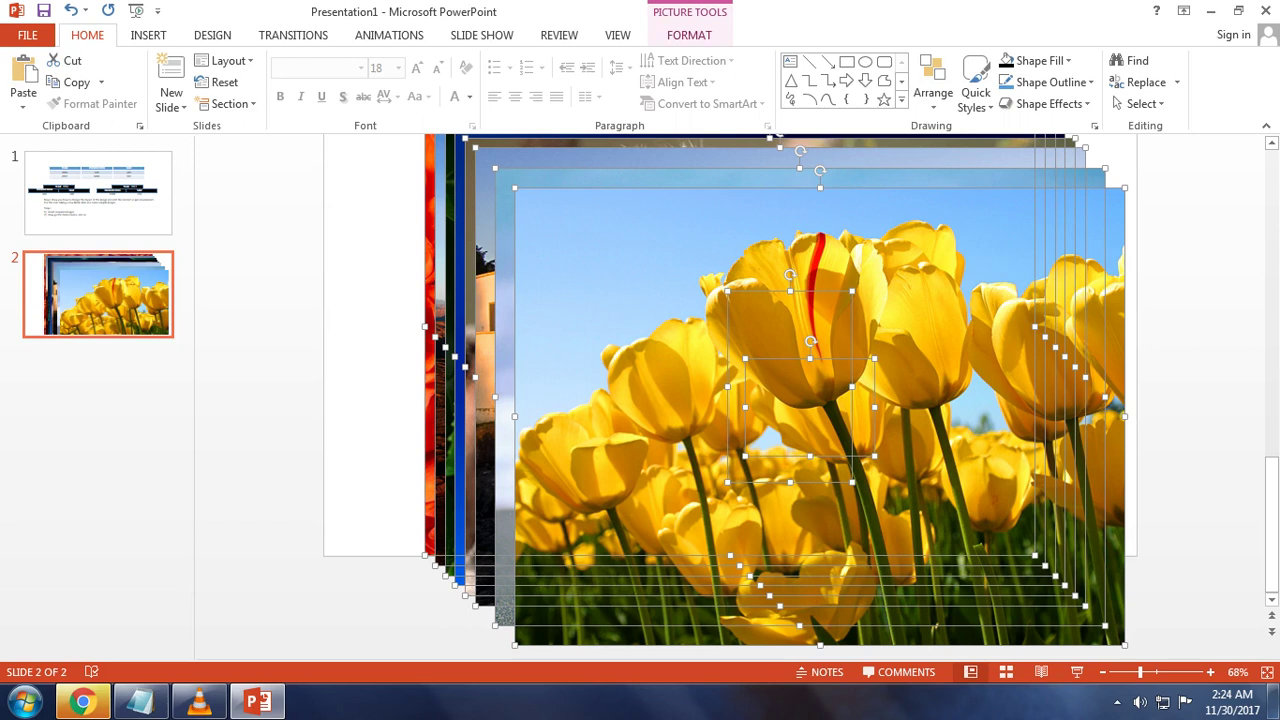
click(689, 35)
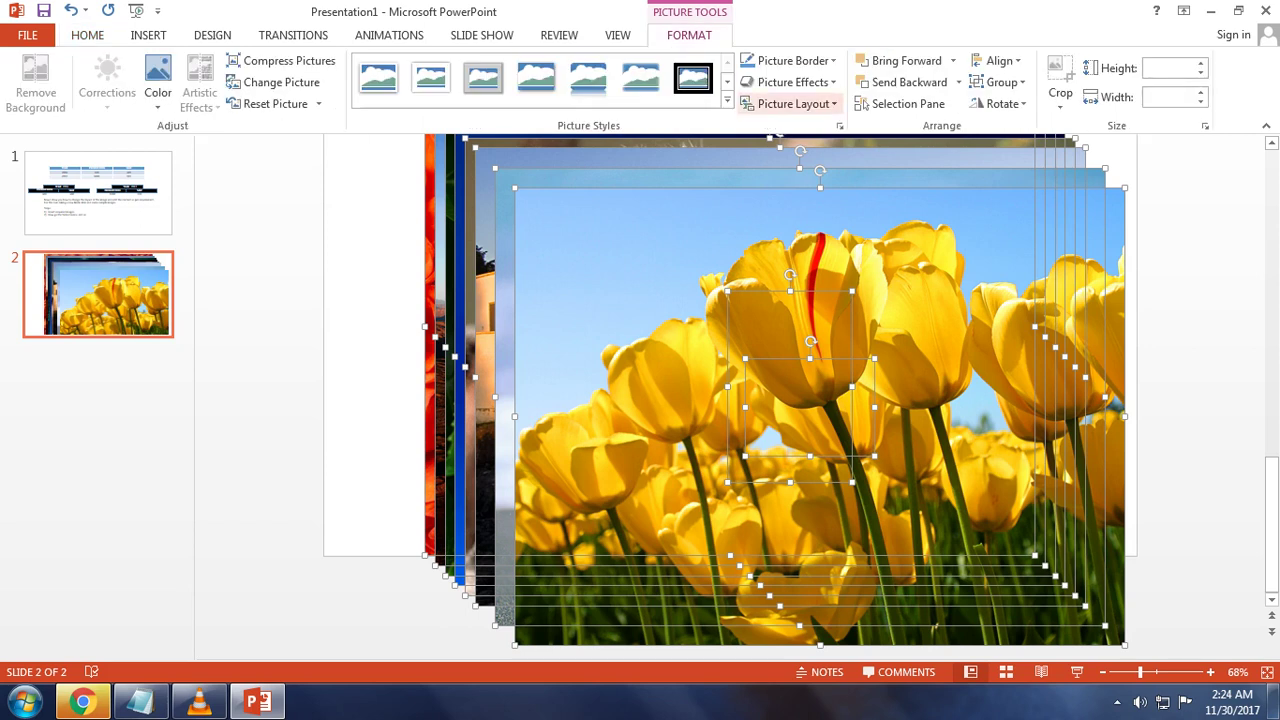
mouse_move(257, 701)
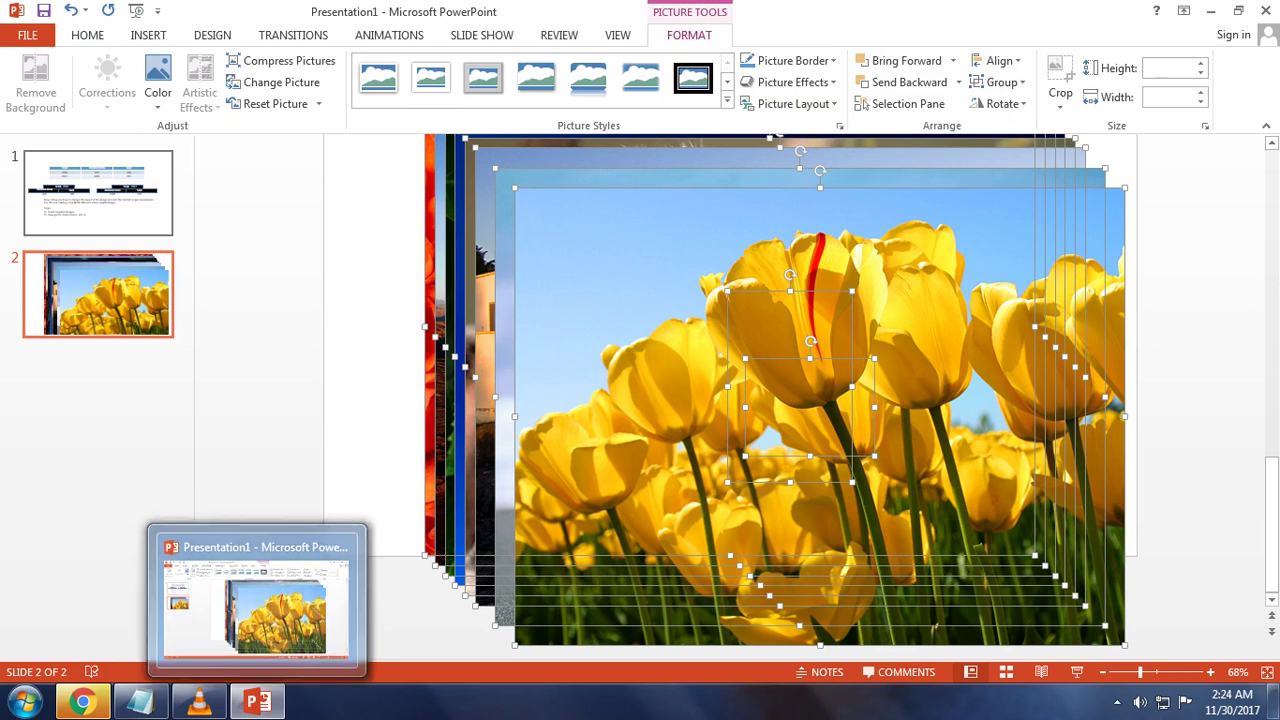
click(100, 200)
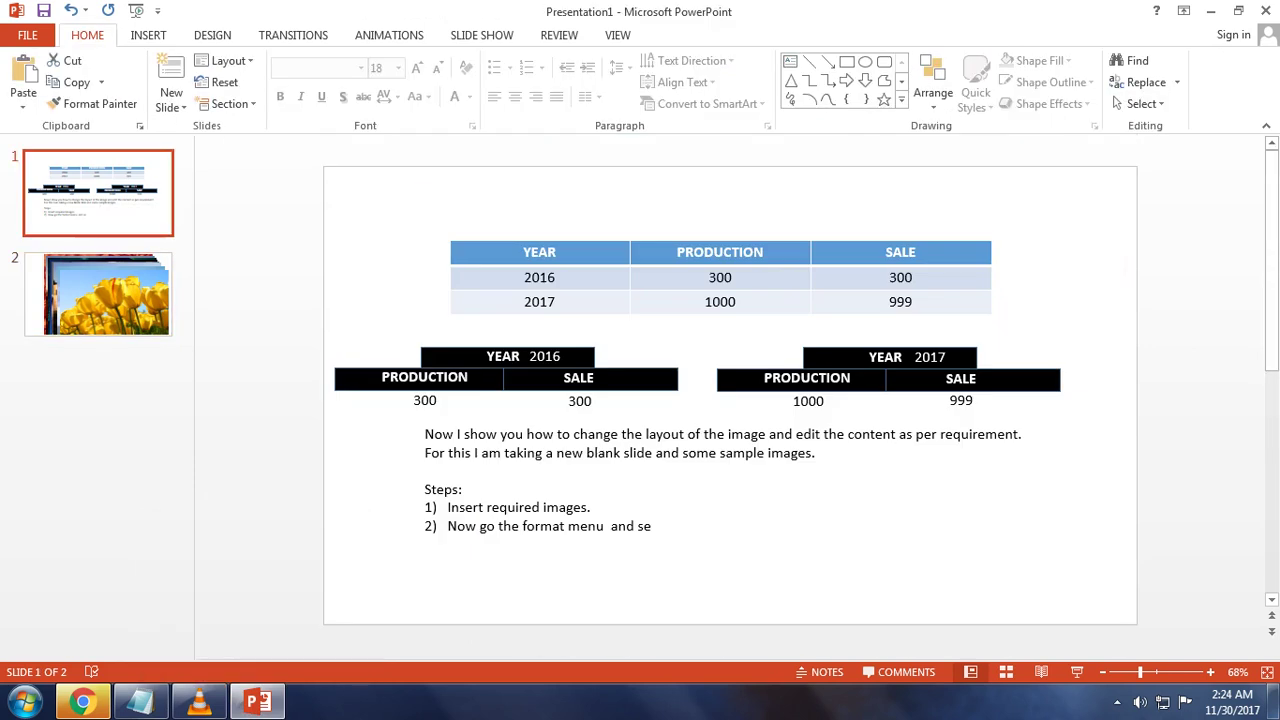
Complete step 2 with 'lect desired picture layout option for the best suit. Let's try it.'.
click(652, 526)
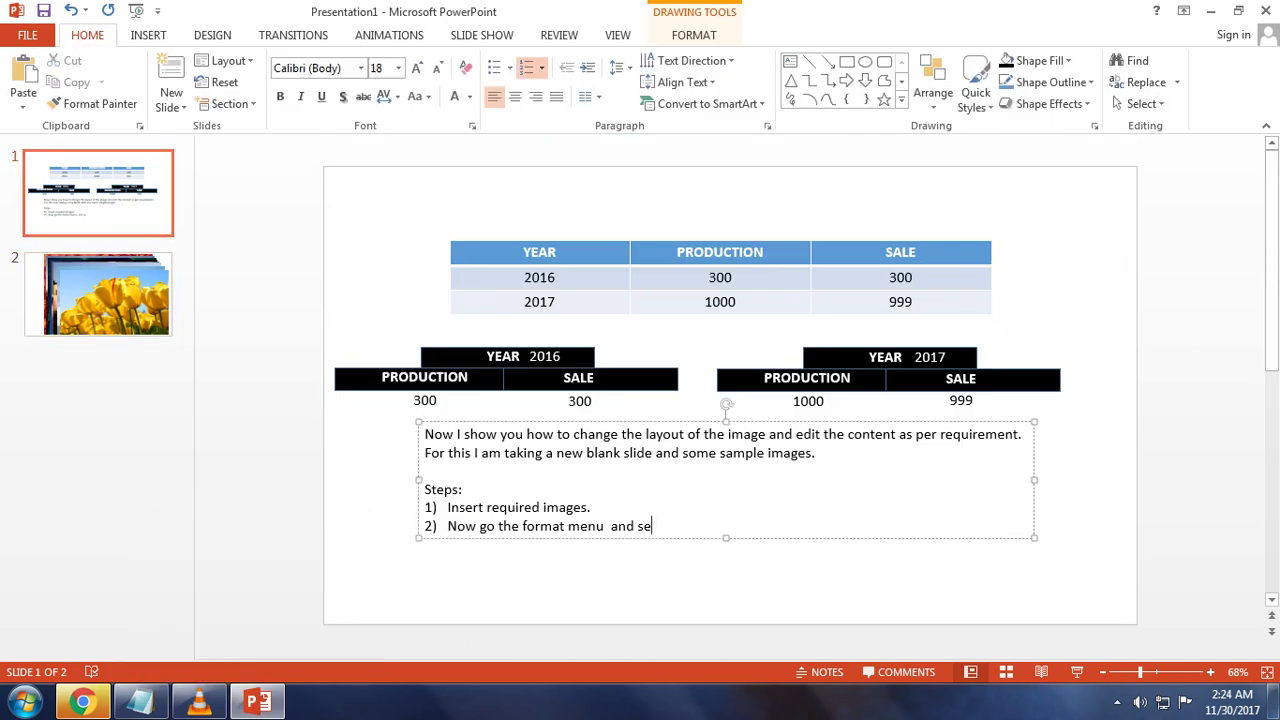
text(lect desir)
text(ed p)
text(icture la)
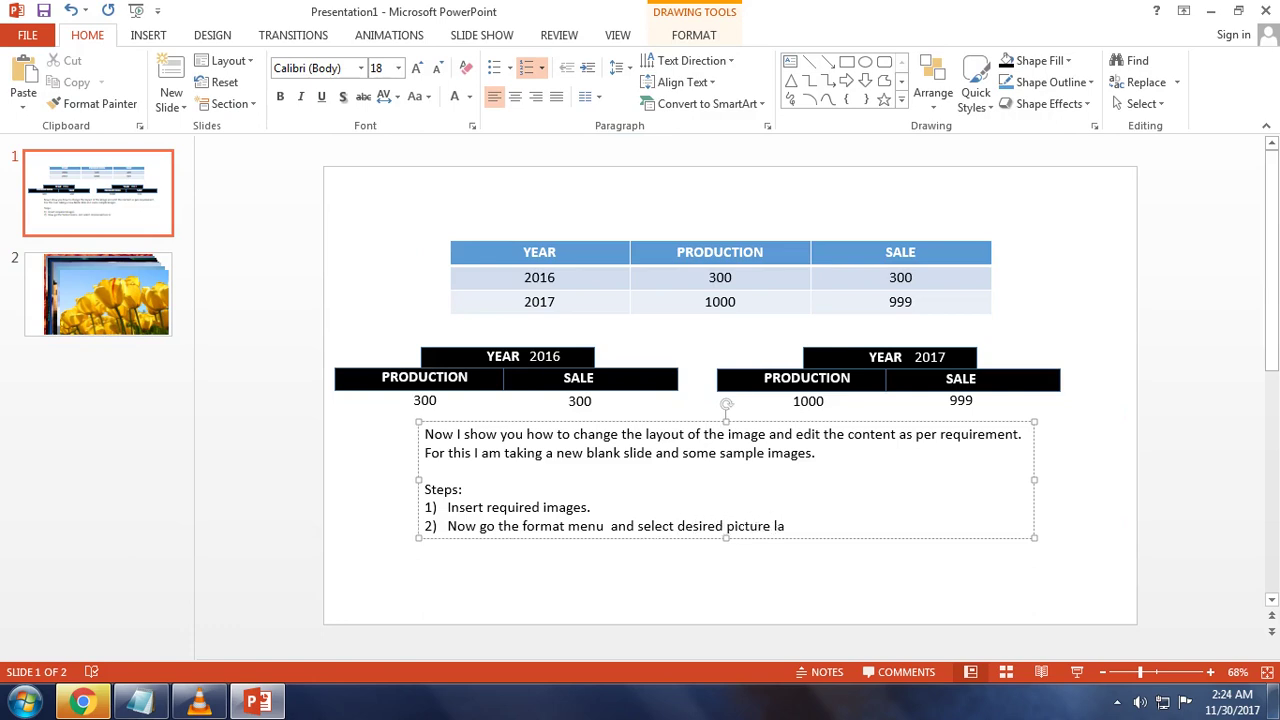
text(yout)
ctrl+scroll(640, 400, up, 1)
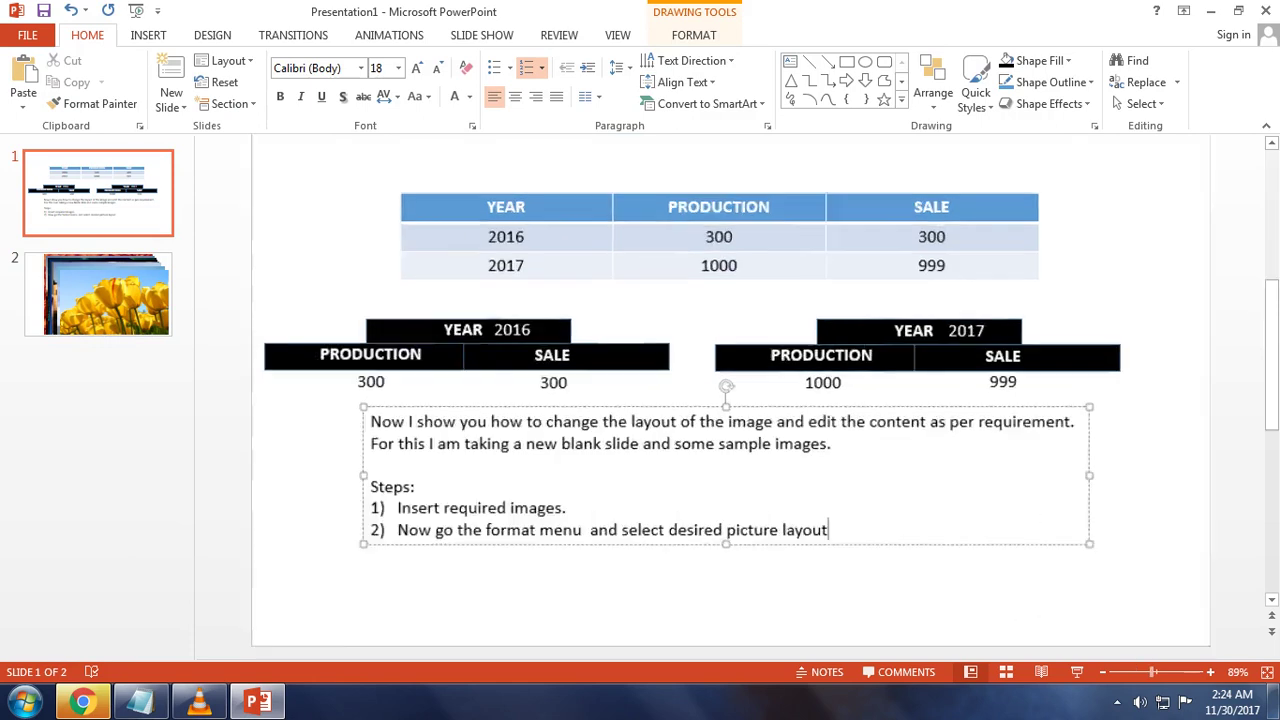
ctrl+scroll(640, 400, up, 2)
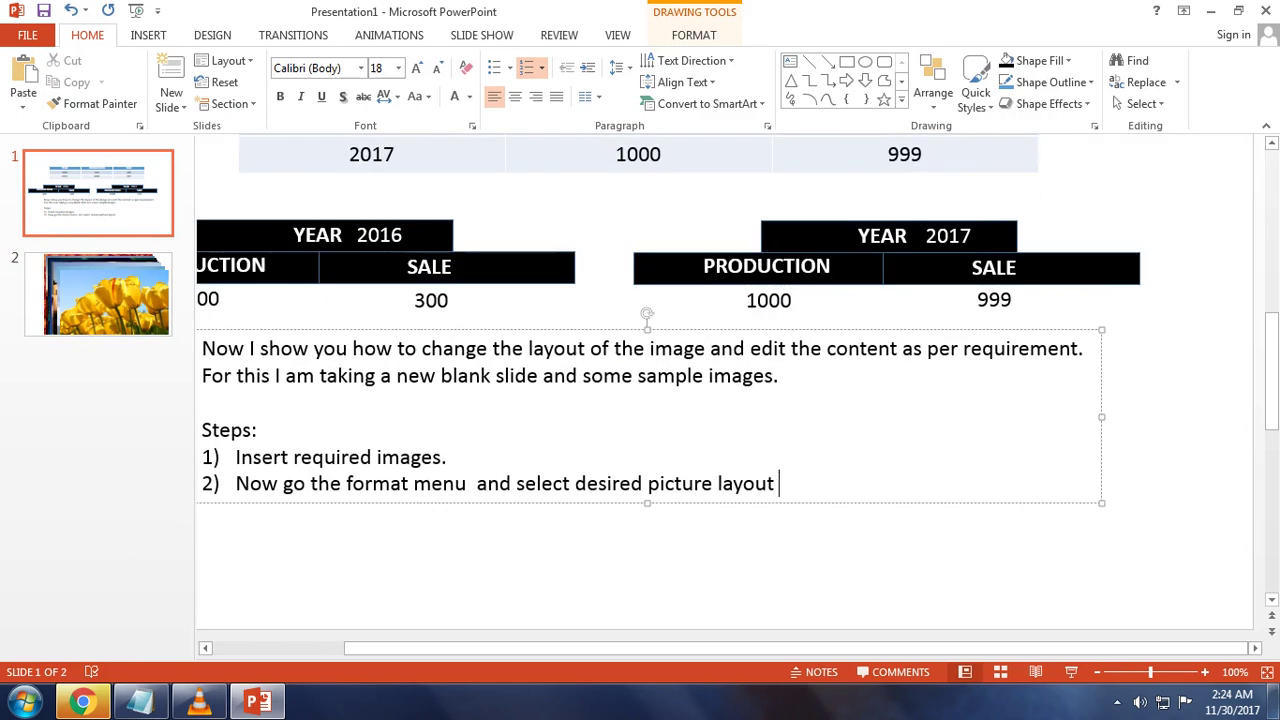
text(option f)
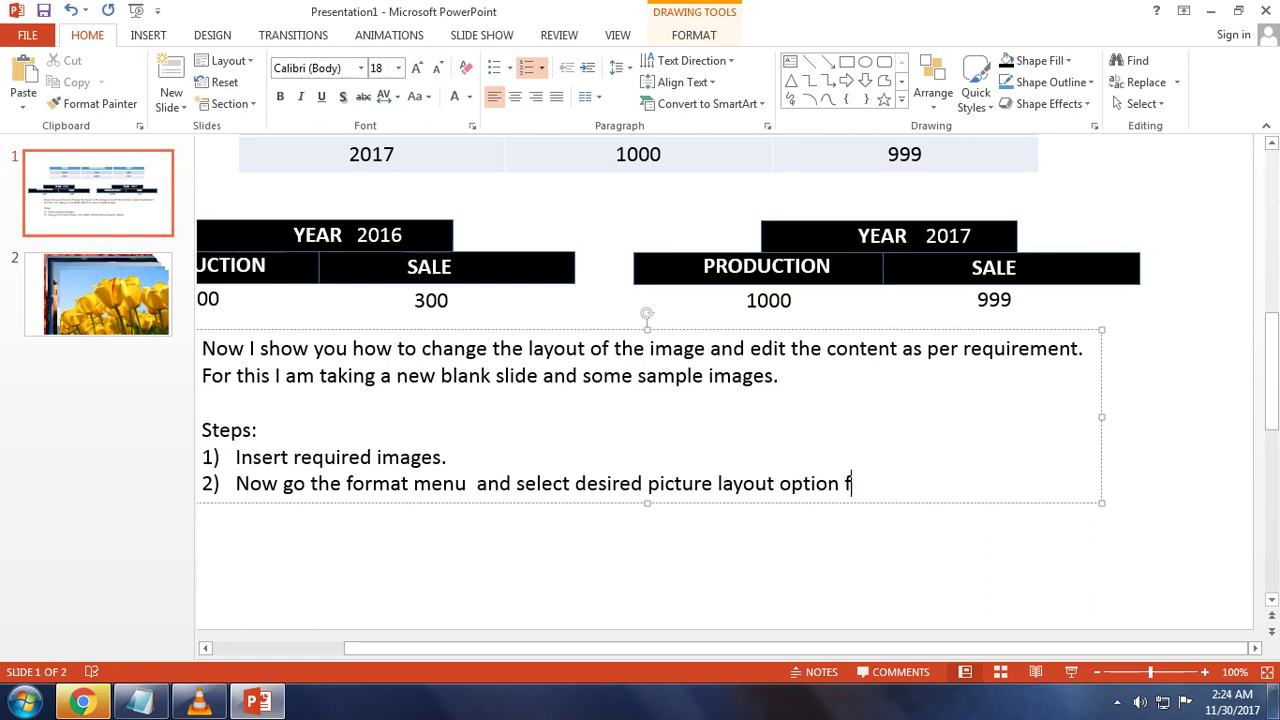
text(or the best )
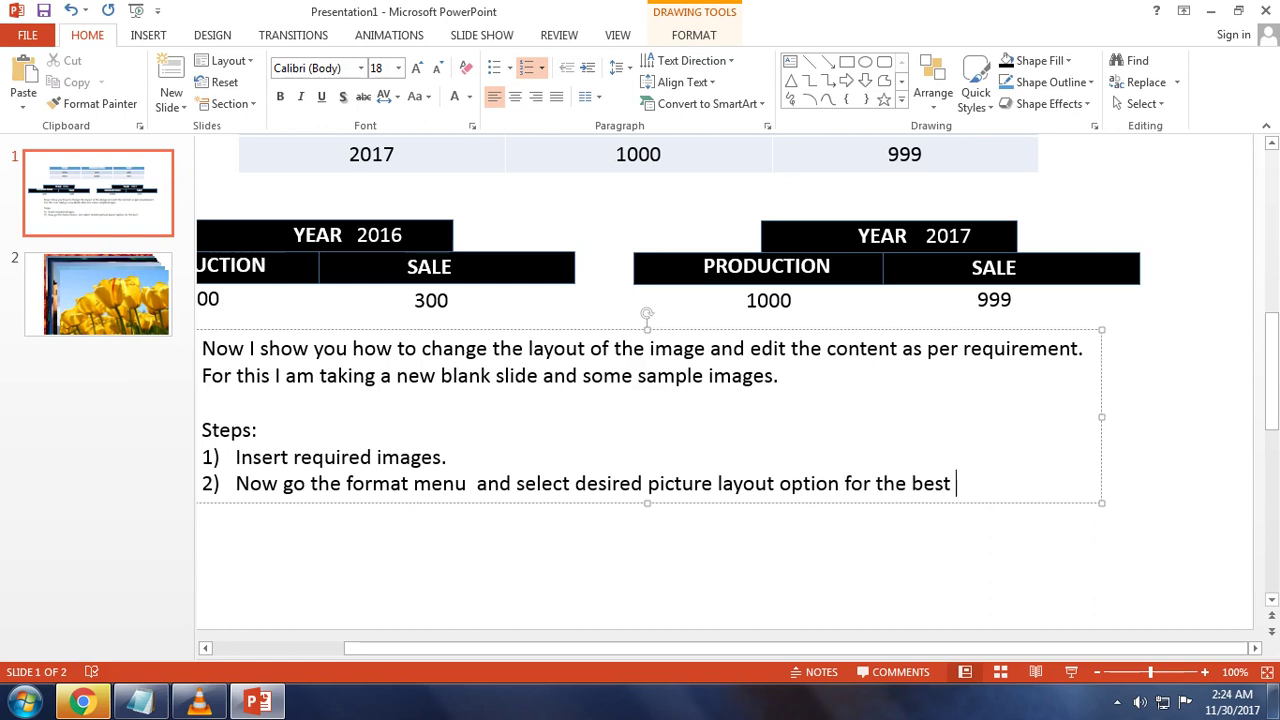
text(suit. )
text(Let’)
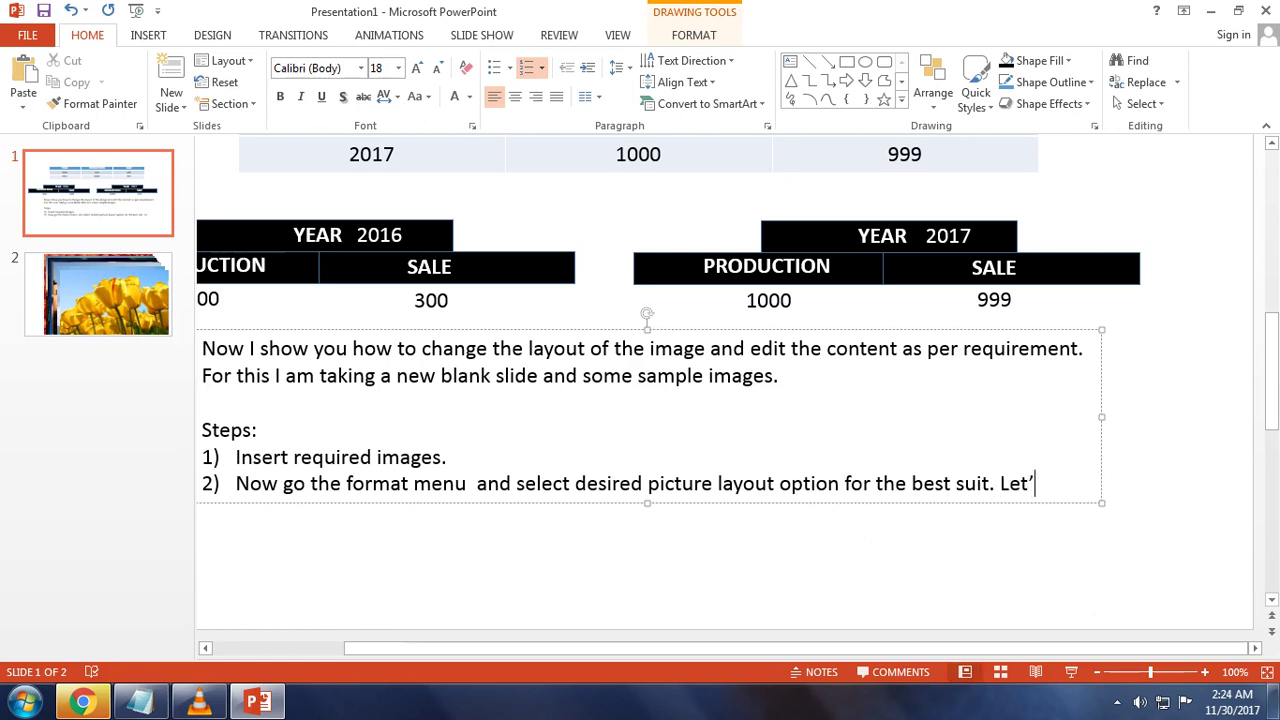
text(s)
key(Return)
text(Try)
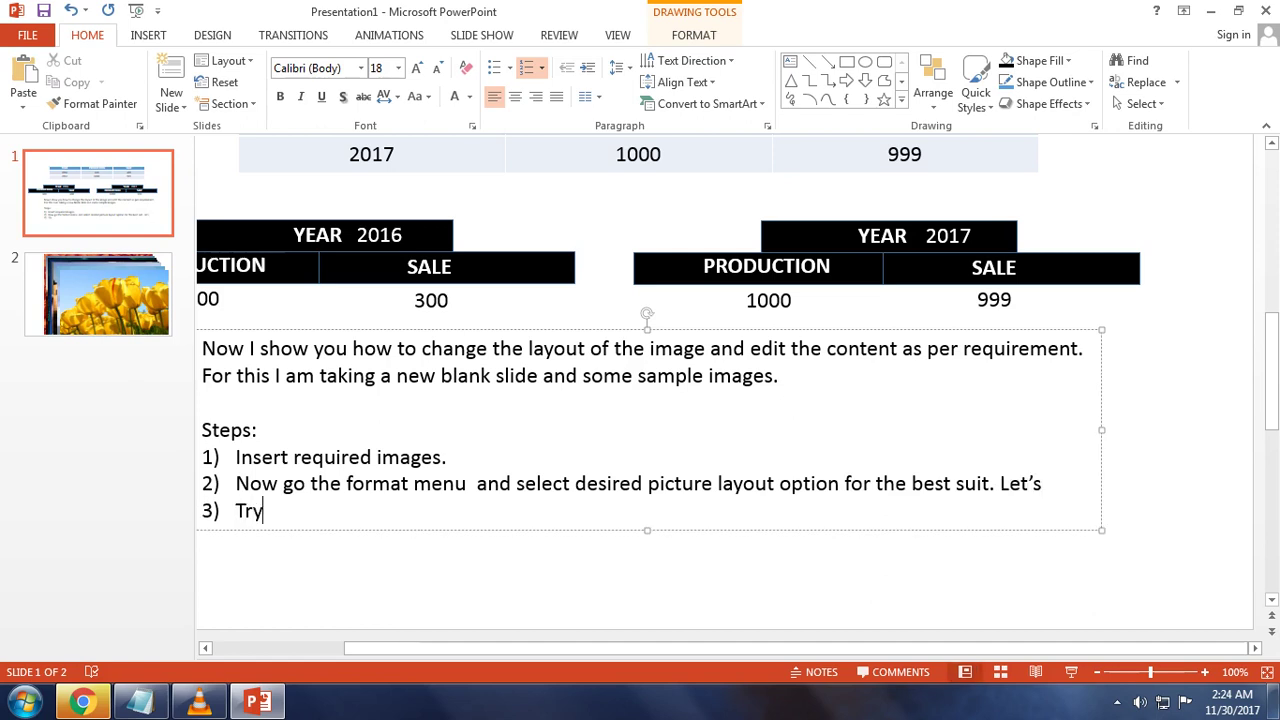
key(BackSpace)
key(BackSpace)
key(BackSpace)
key(BackSpace)
key(BackSpace)
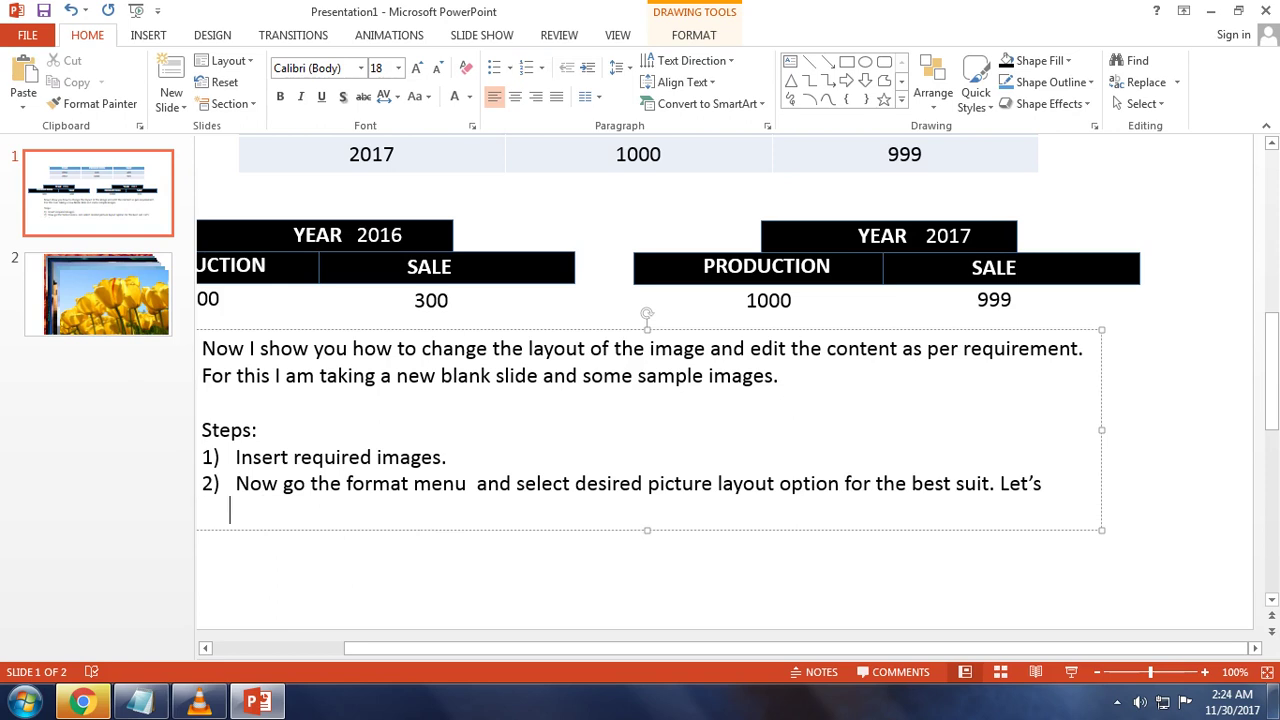
text(try it)
text(.)
key(Escape)
key(Escape)
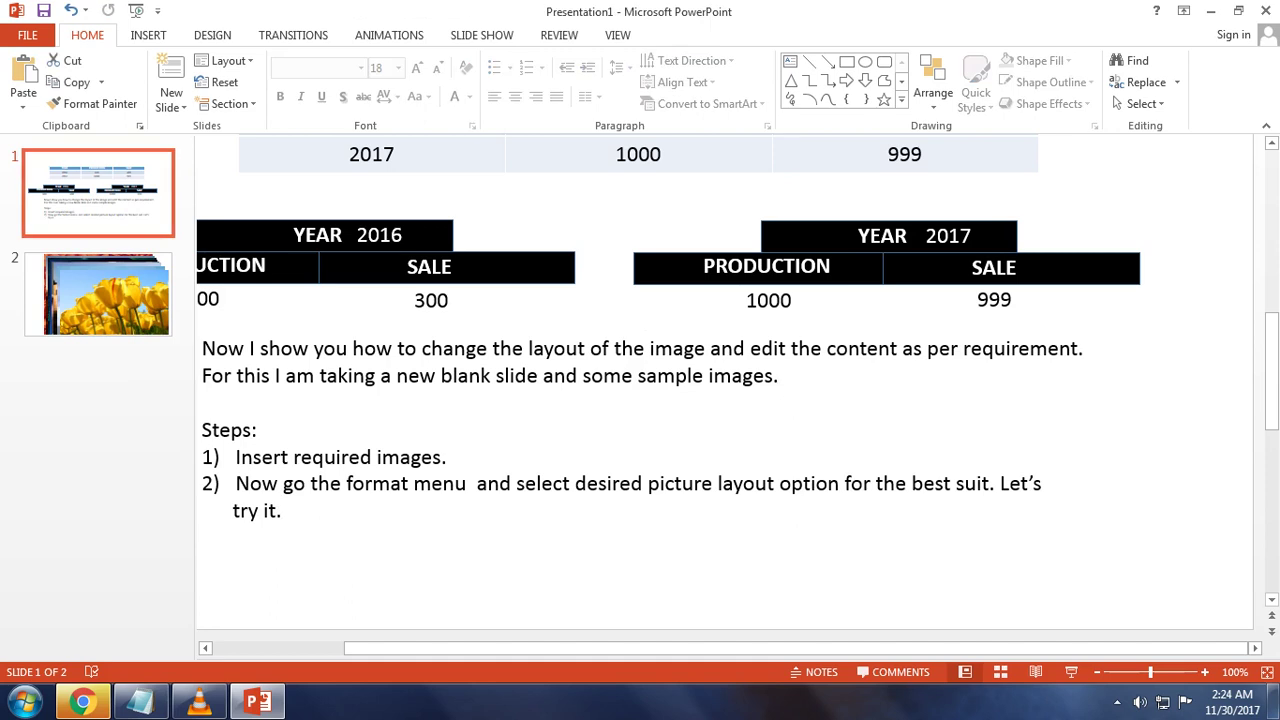
Marquee-select all the stacked pictures on slide 2.
click(98, 294)
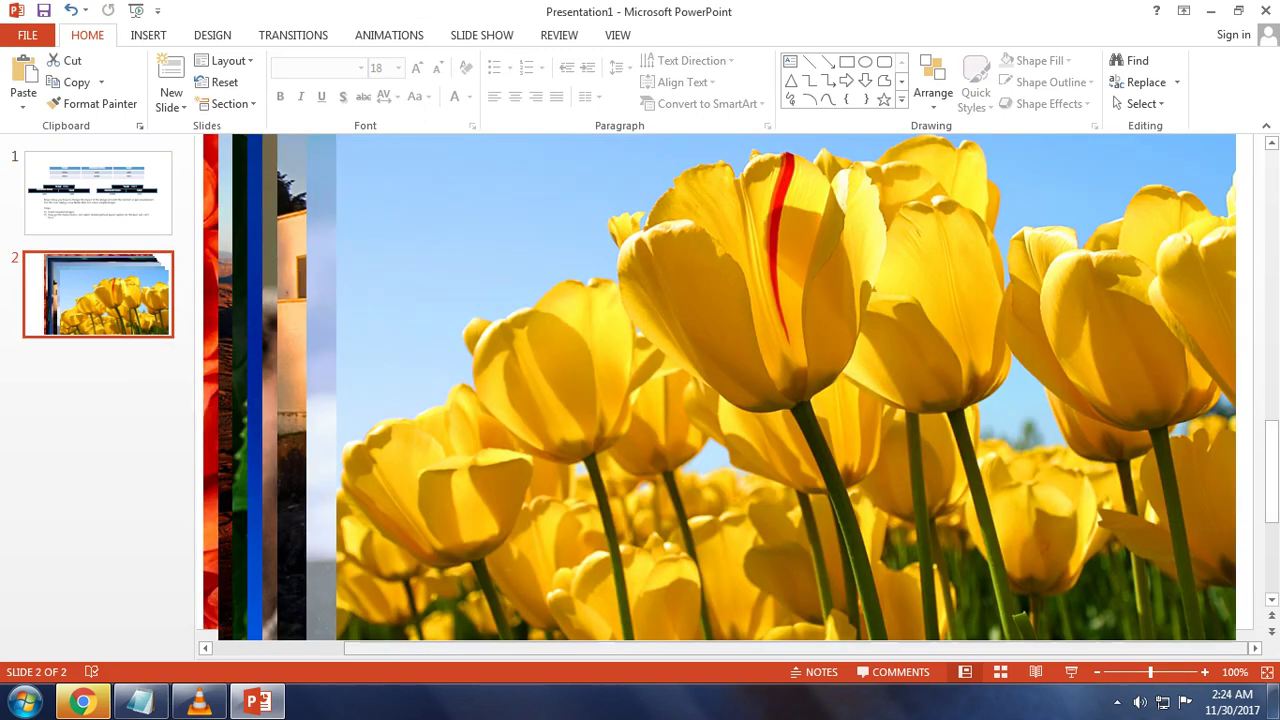
click(1267, 672)
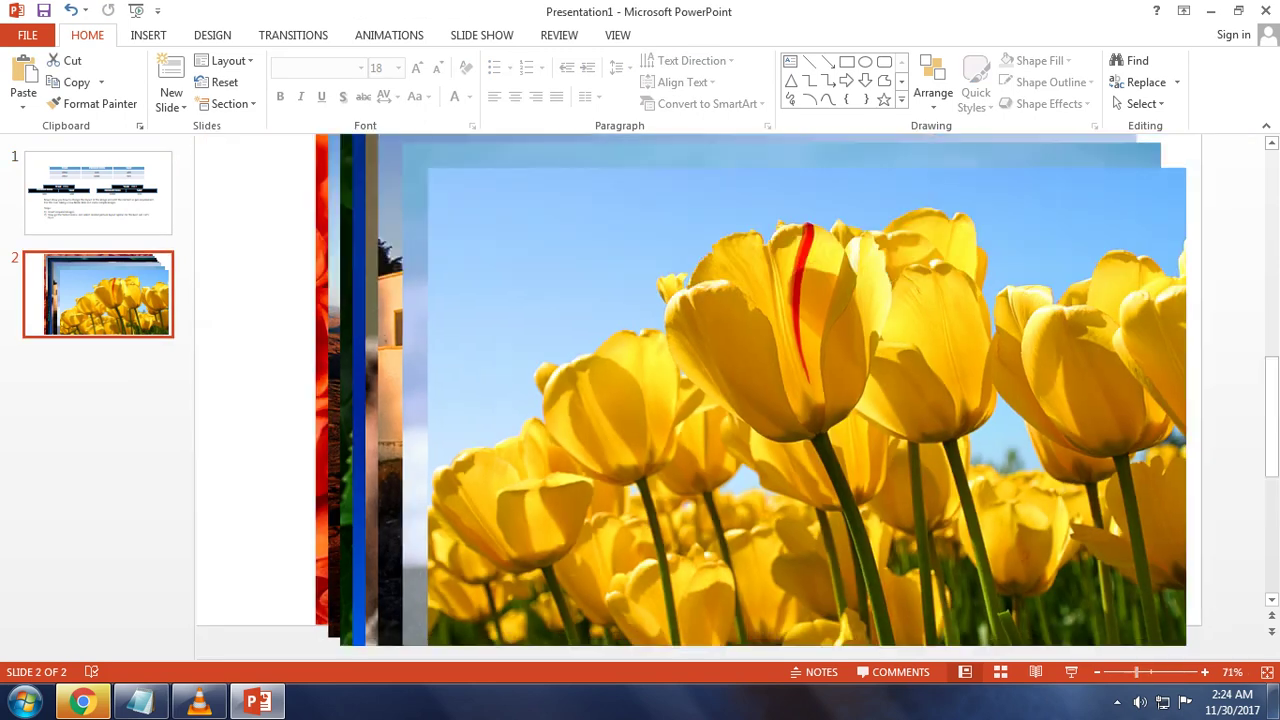
click(98, 193)
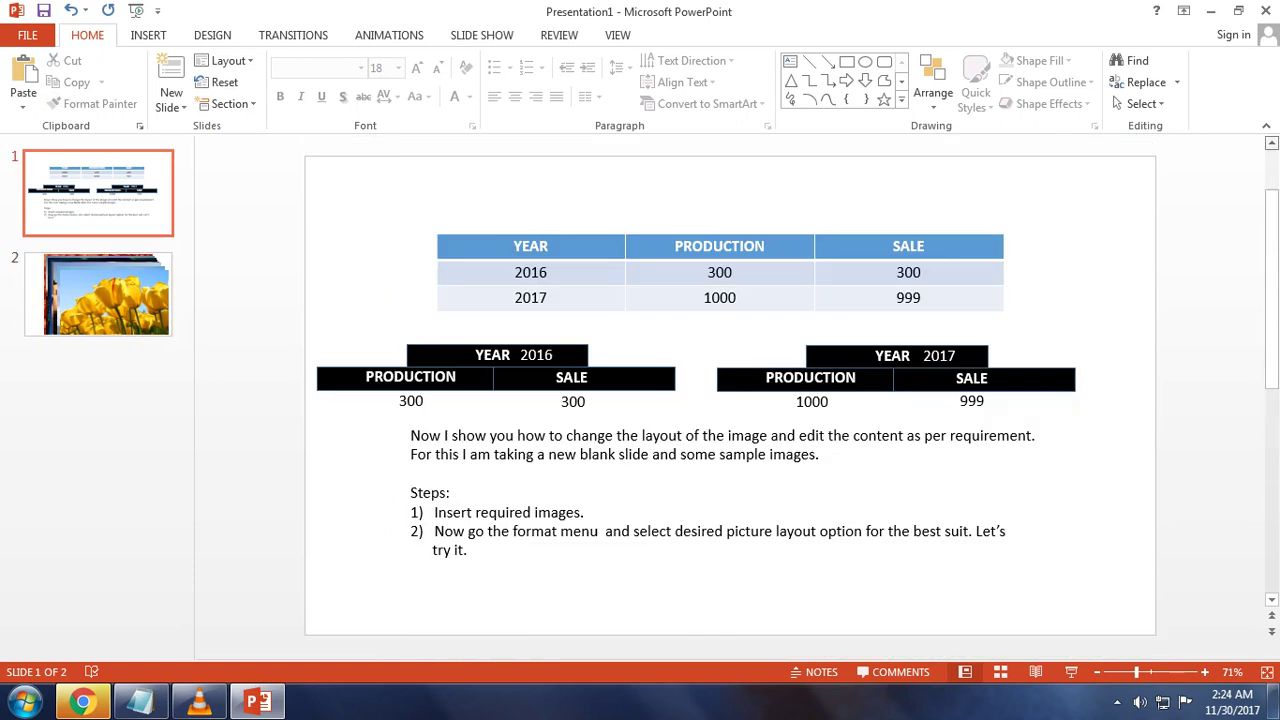
click(98, 294)
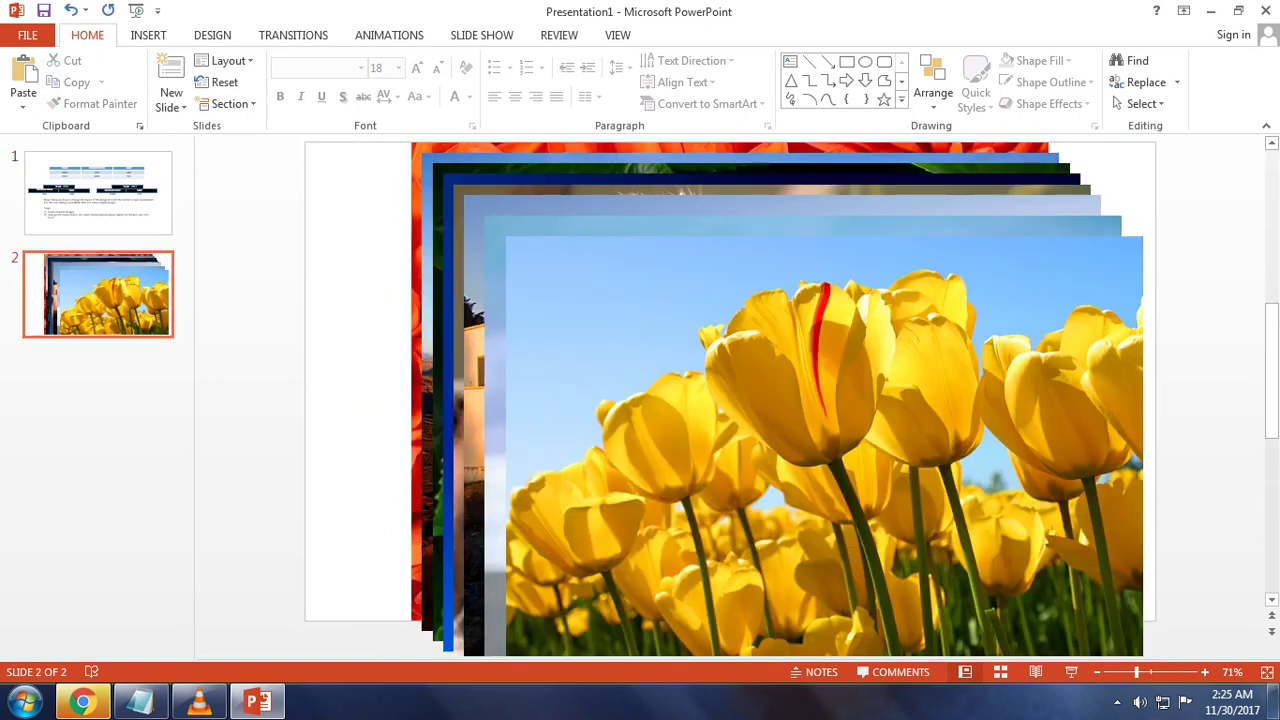
drag(360, 136, 1256, 656)
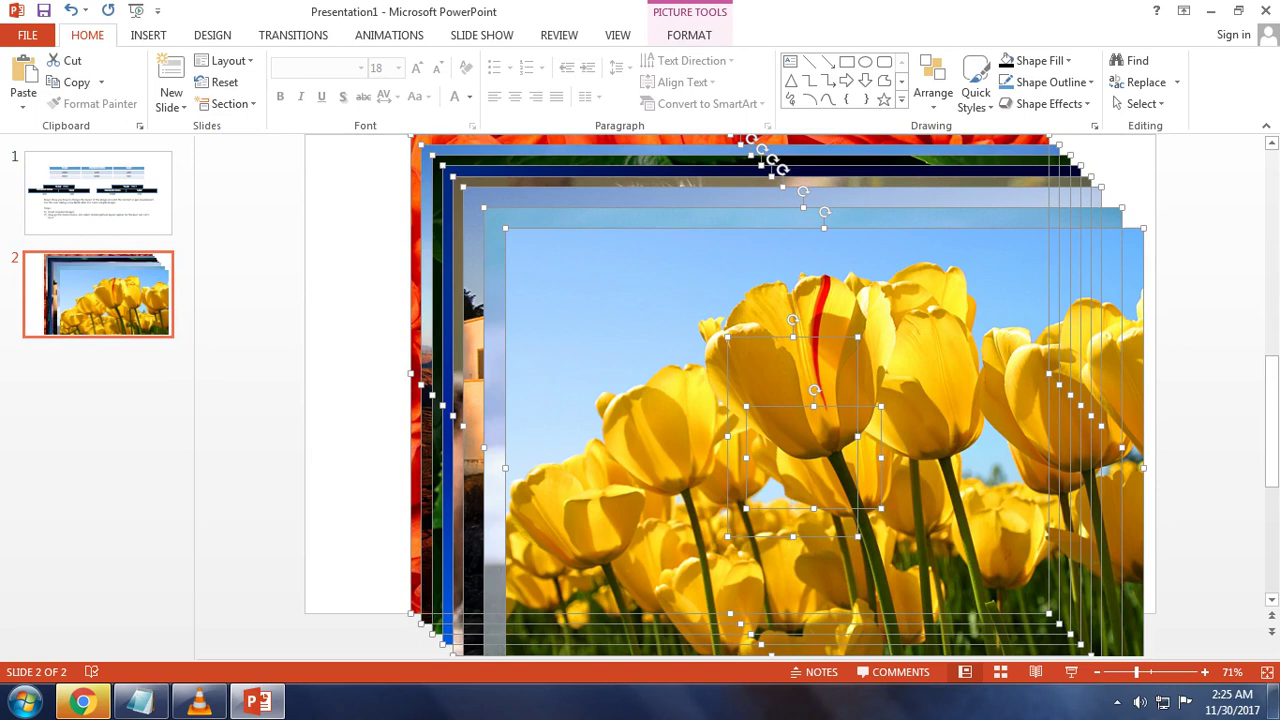
Apply the Vertical Picture List picture layout to them, then return to slide 1.
click(689, 35)
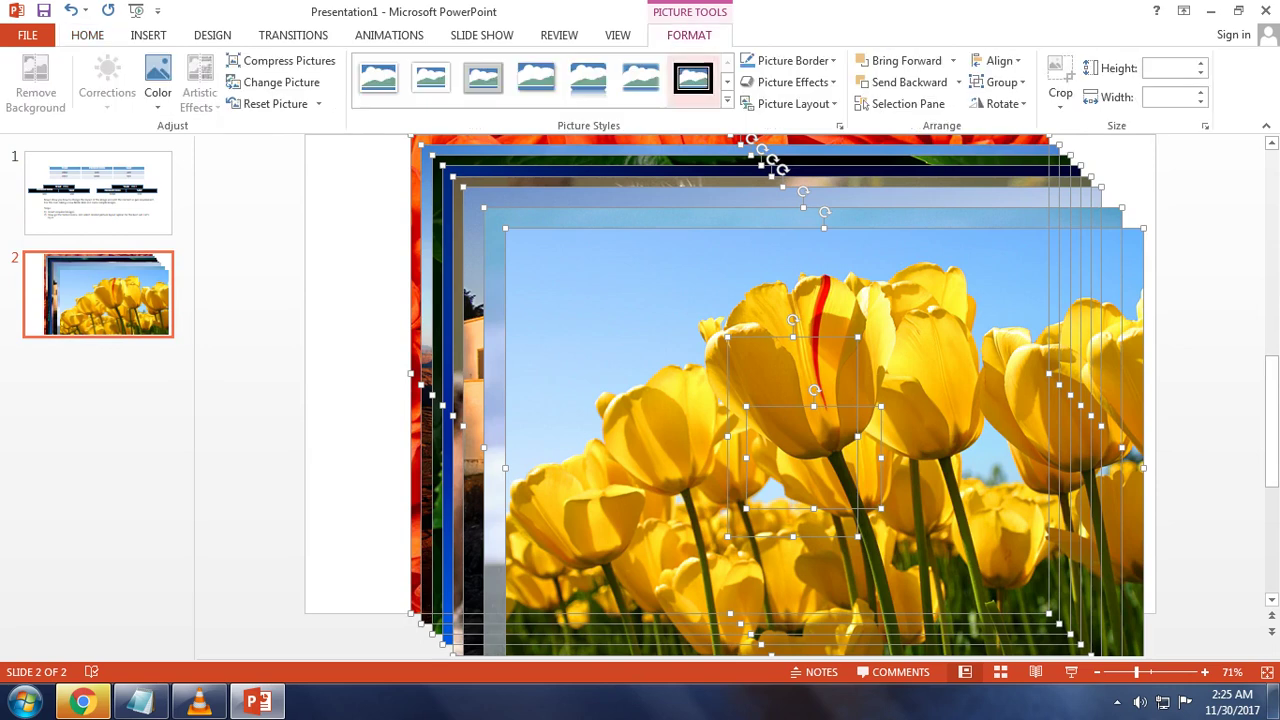
click(790, 103)
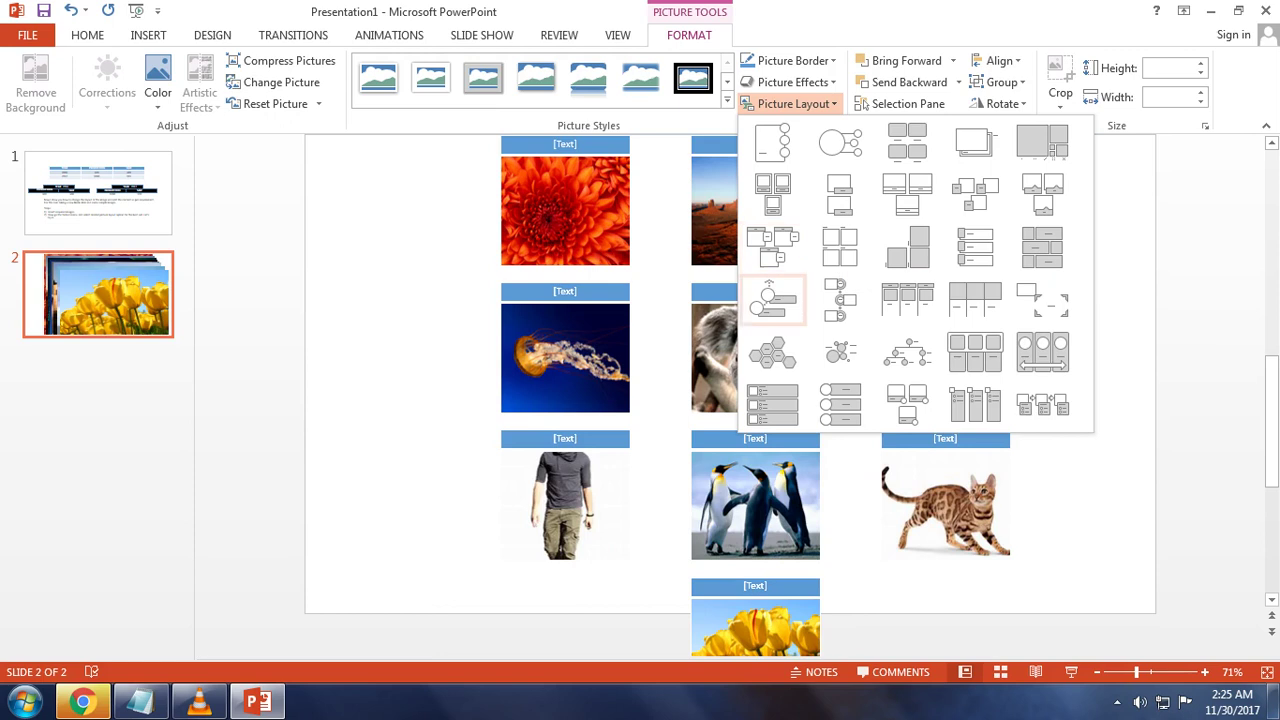
click(772, 404)
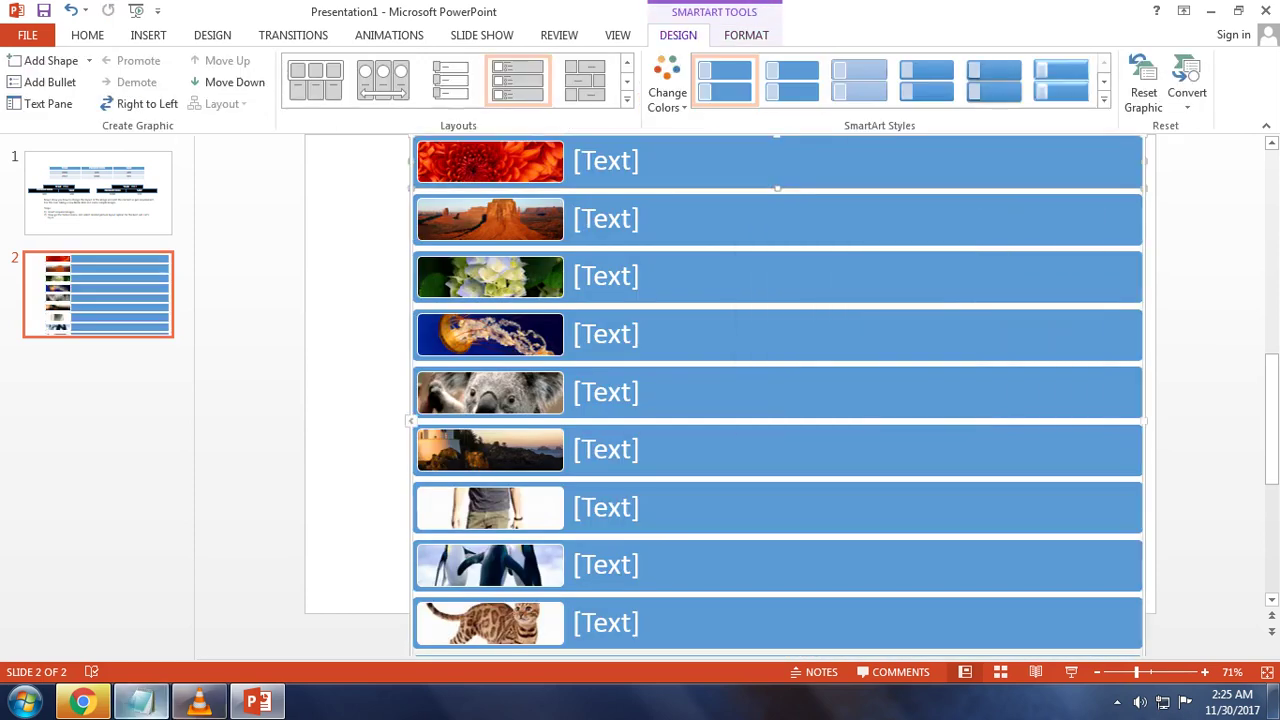
right_click(141, 701)
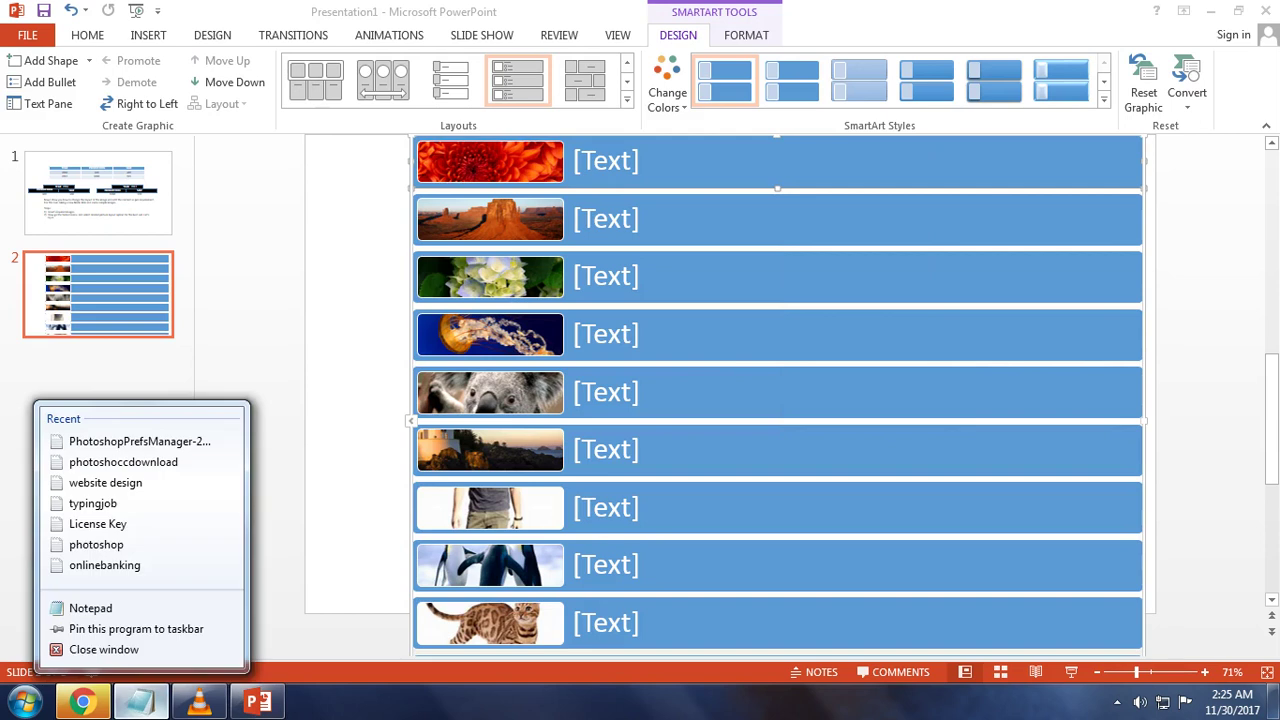
key(Escape)
click(98, 193)
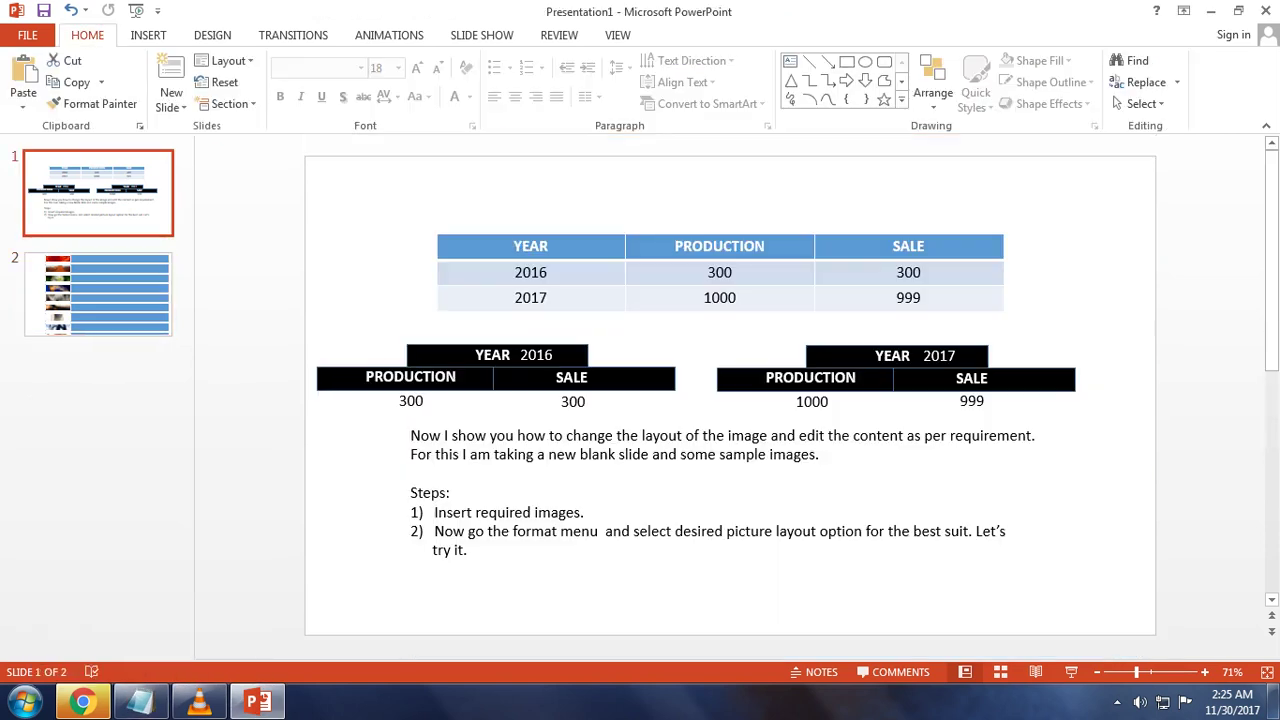
Add 'Here it is.' after 'try it.' on slide 1, then view slide 2.
click(467, 550)
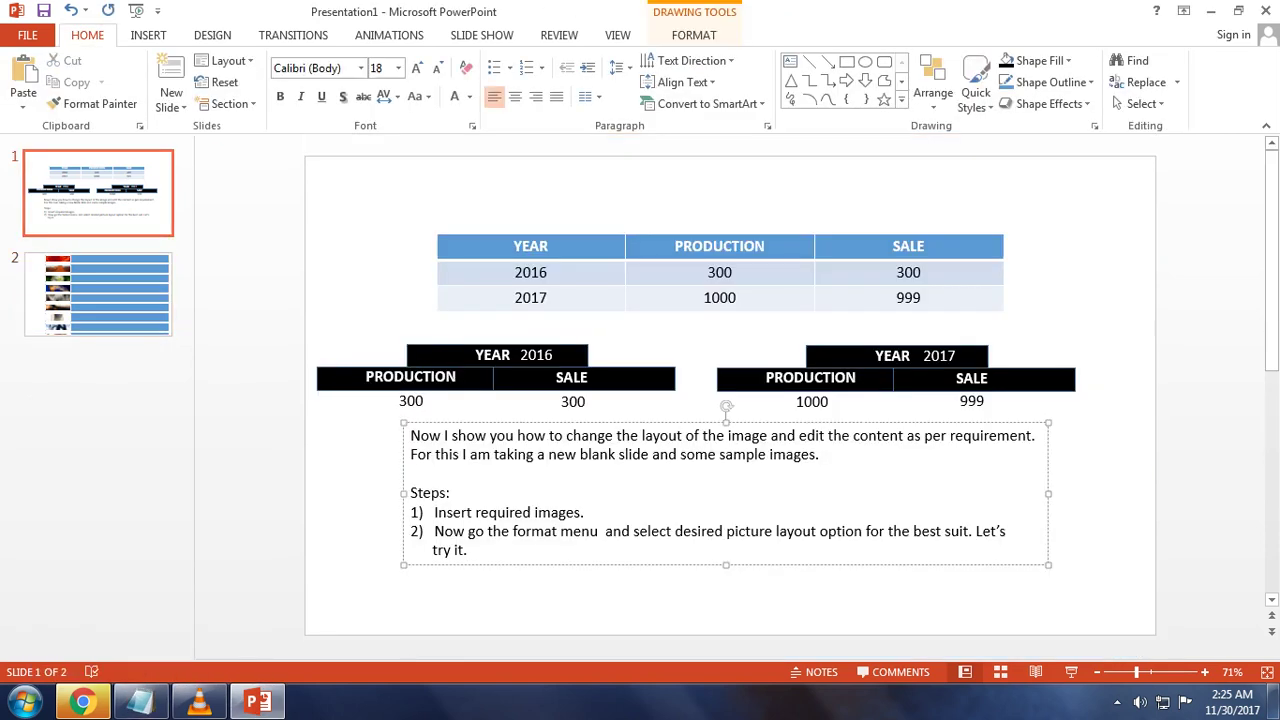
text(Here )
text(it is.)
click(98, 295)
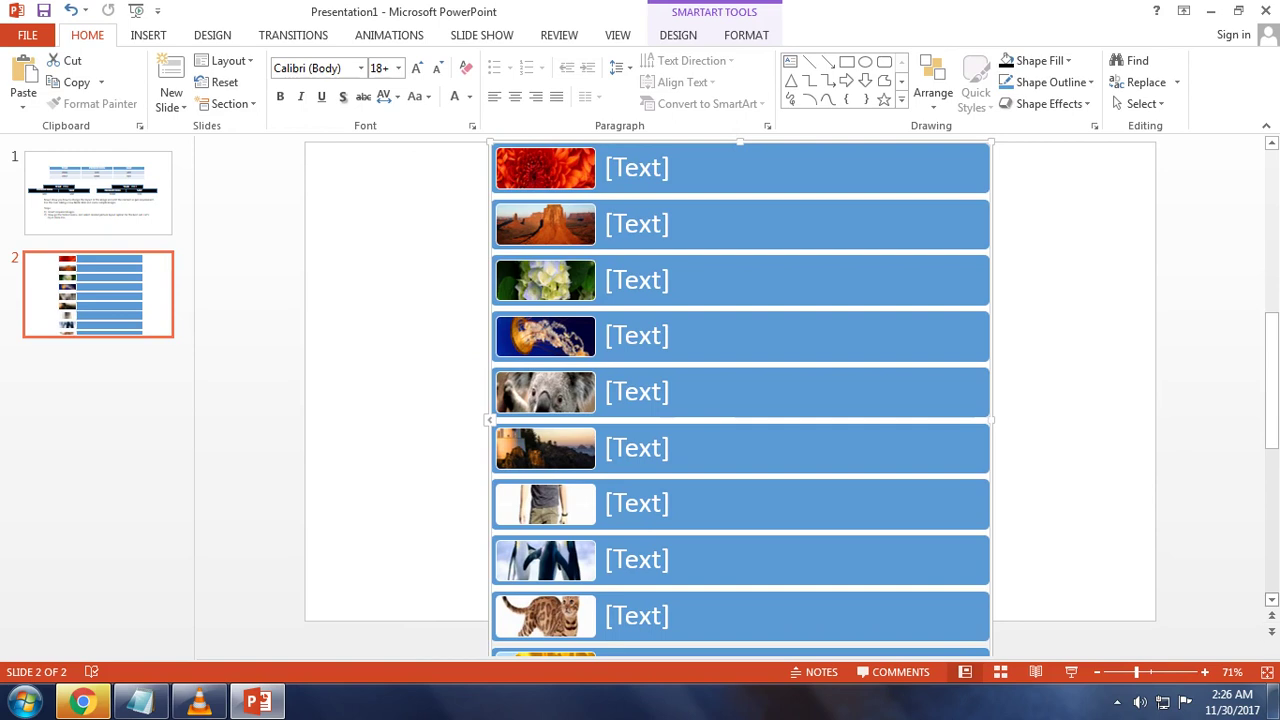
Select the picture list SmartArt and undo an accidental caption-box move.
scroll(740, 400, down, 1)
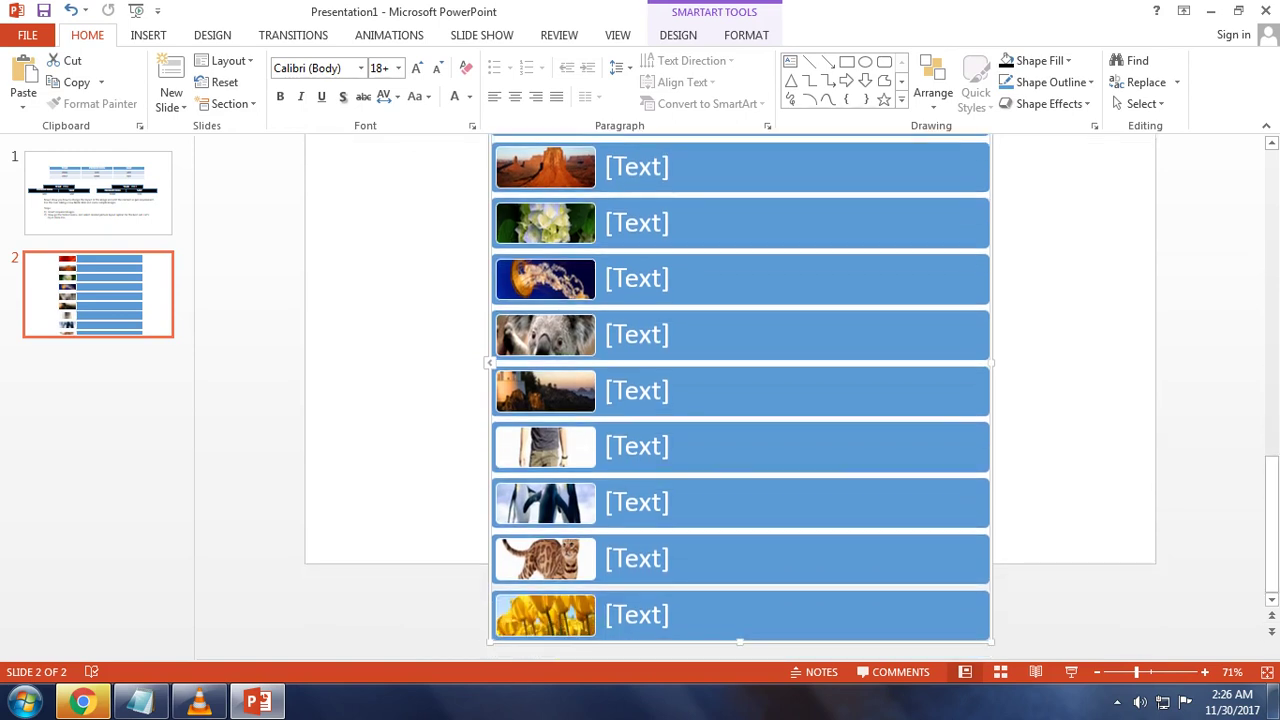
key(Escape)
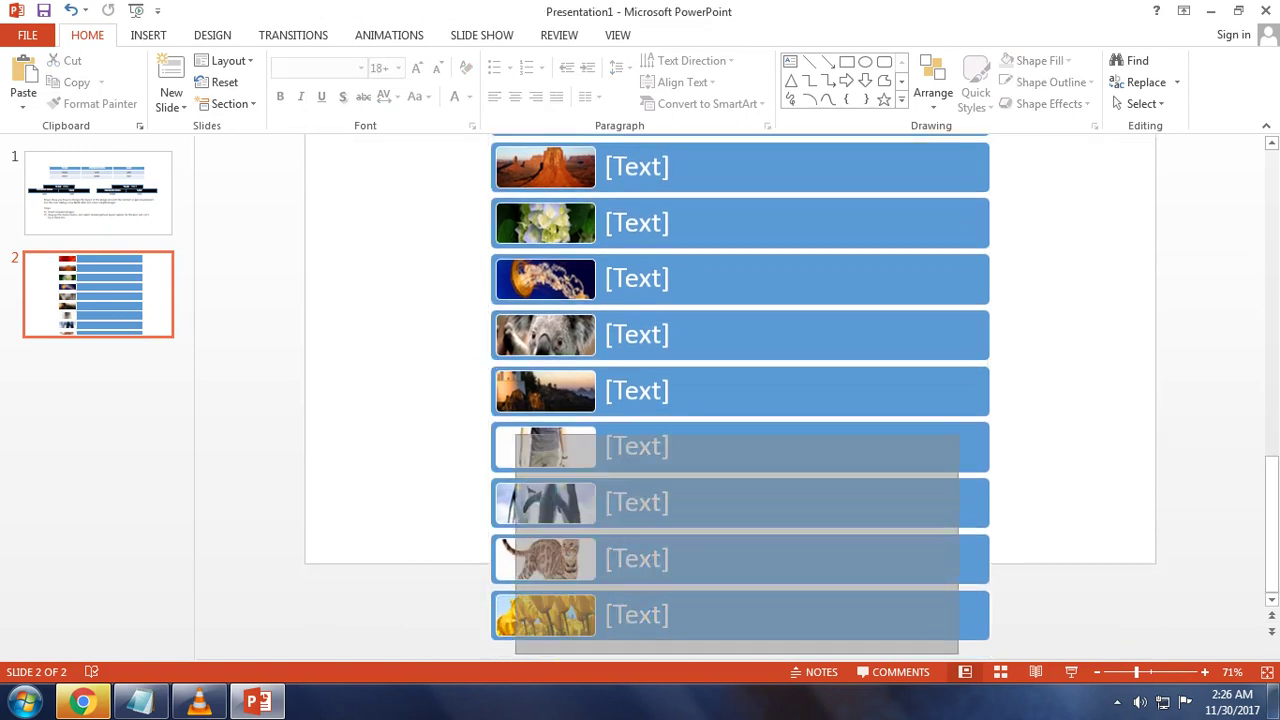
drag(515, 433, 402, 134)
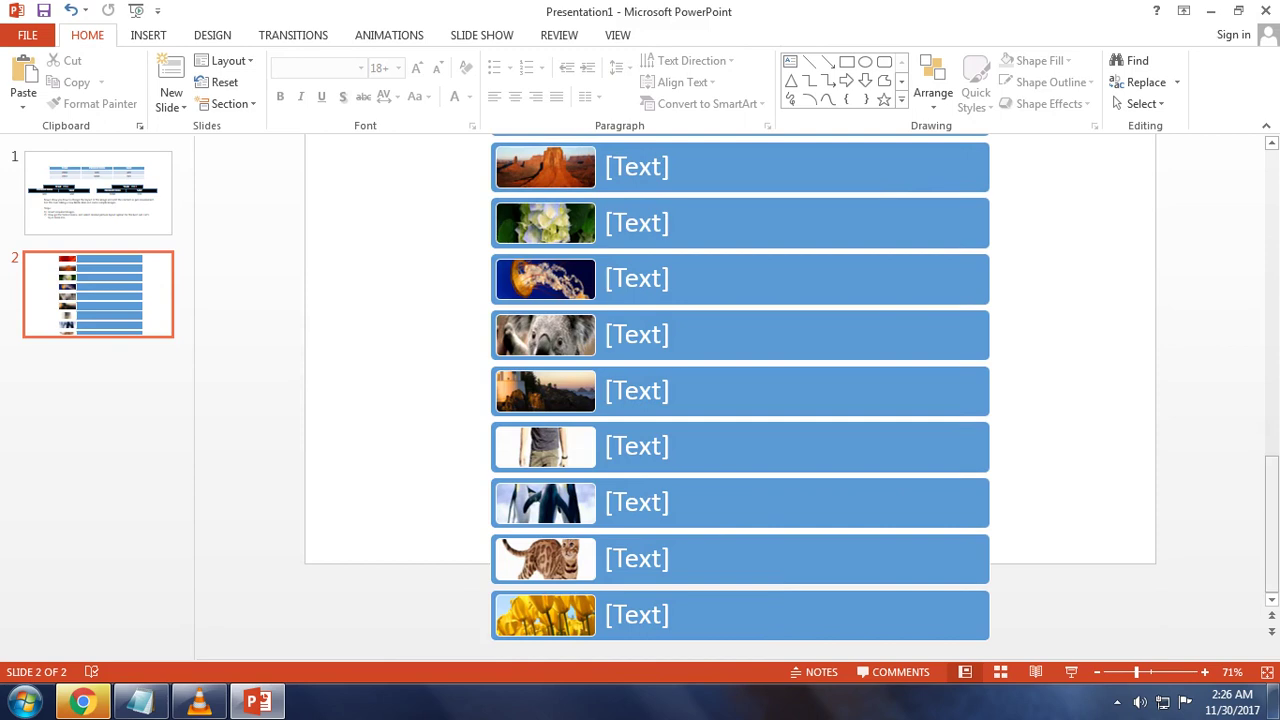
click(740, 614)
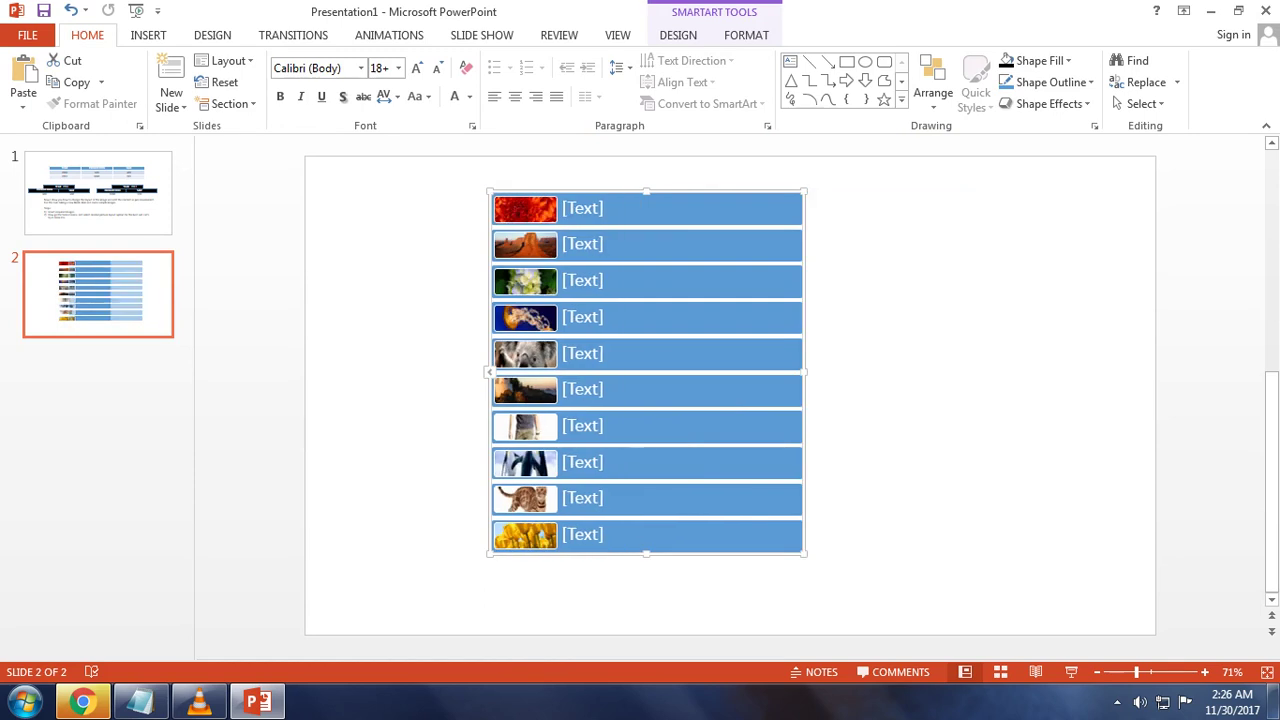
drag(680, 208, 680, 228)
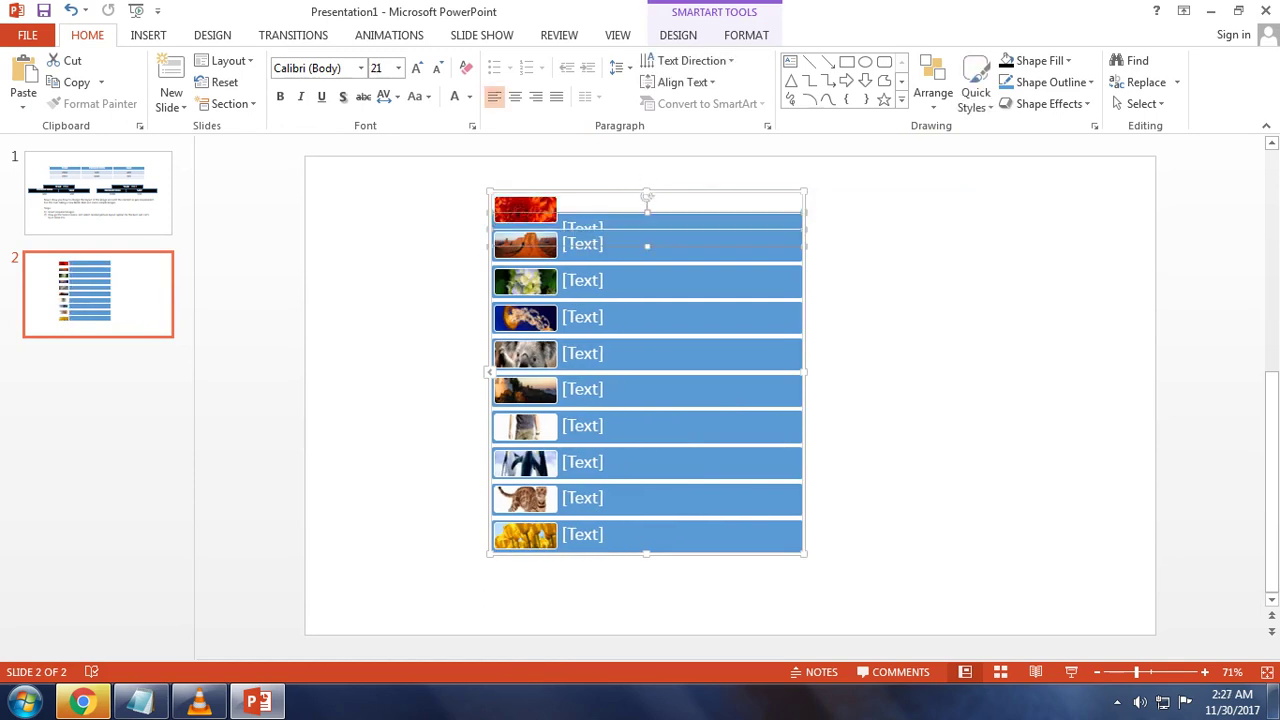
key(ctrl+z)
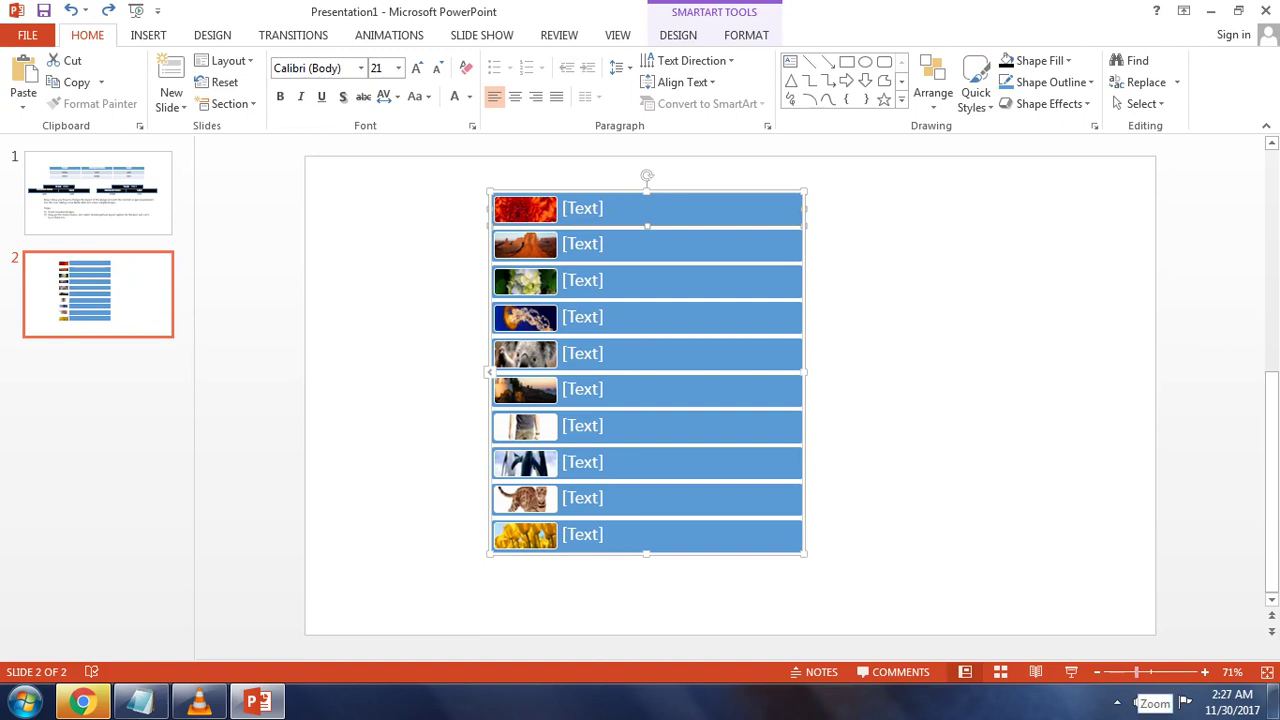
Drag the picture list right of centre so it sits fully within the slide.
scroll(547, 180, up, 3)
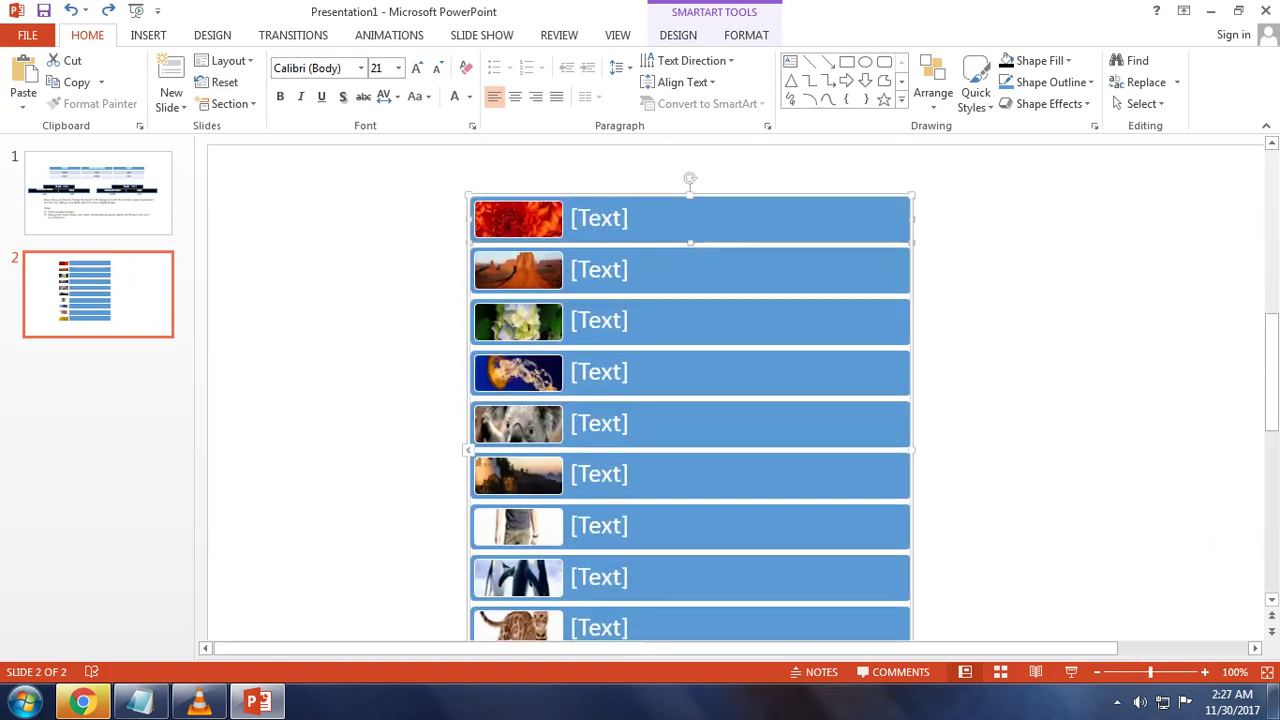
mouse_move(700, 450)
mouse_down()
mouse_move(805, 415)
mouse_move(761, 391)
mouse_move(817, 411)
mouse_up()
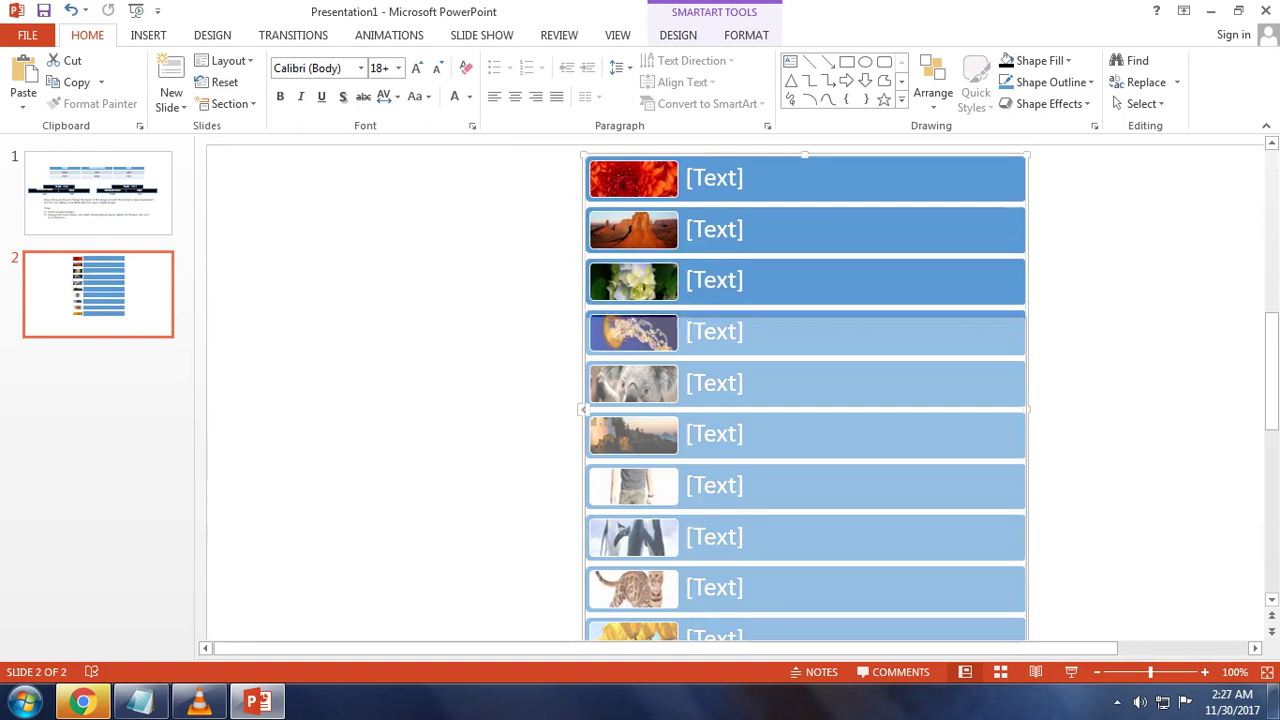
drag(817, 411, 817, 545)
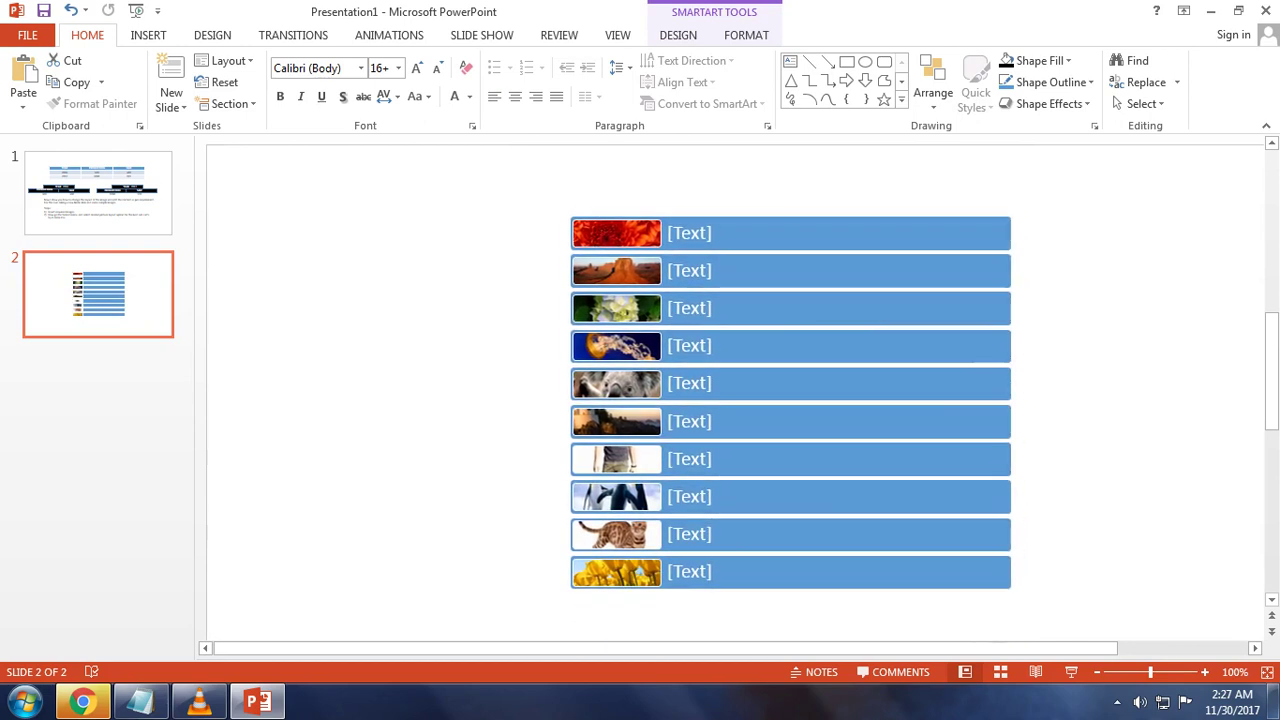
key(Escape)
key(Escape)
Caption the first five picture bars Red Flower, Pyramid, White Flower, Jelly Fish and Animal.
click(616, 233)
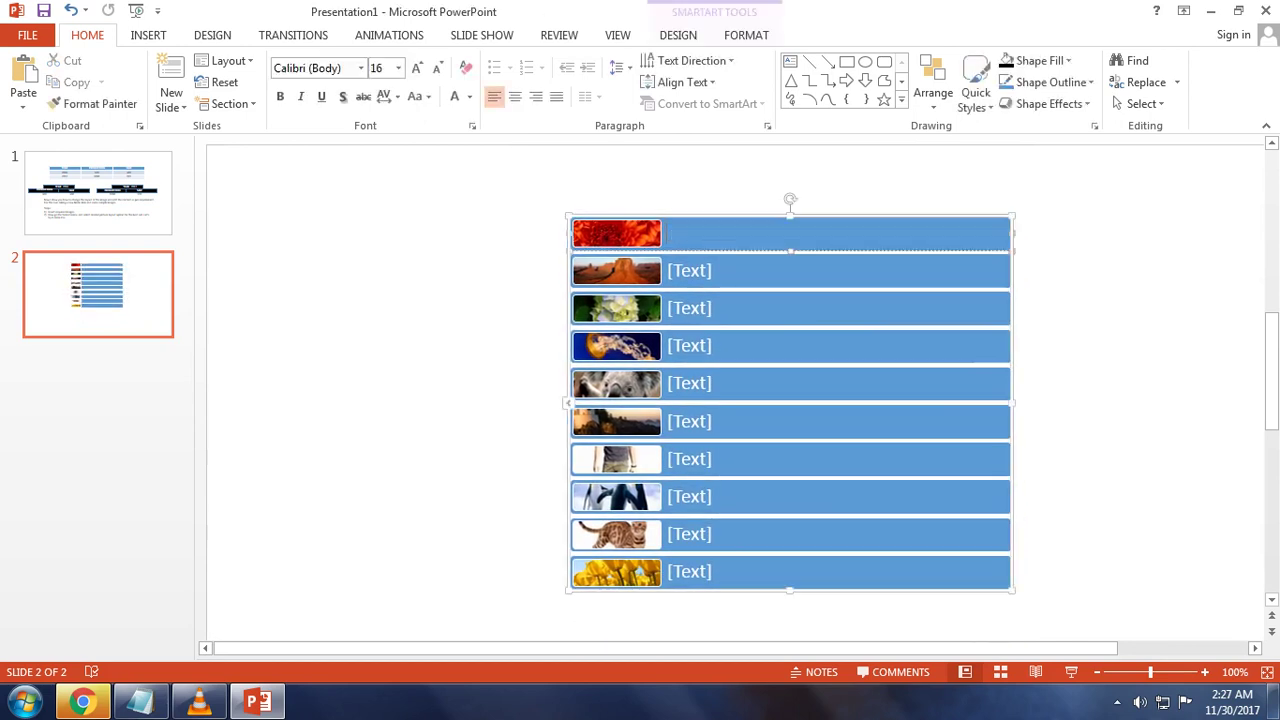
click(678, 35)
click(689, 233)
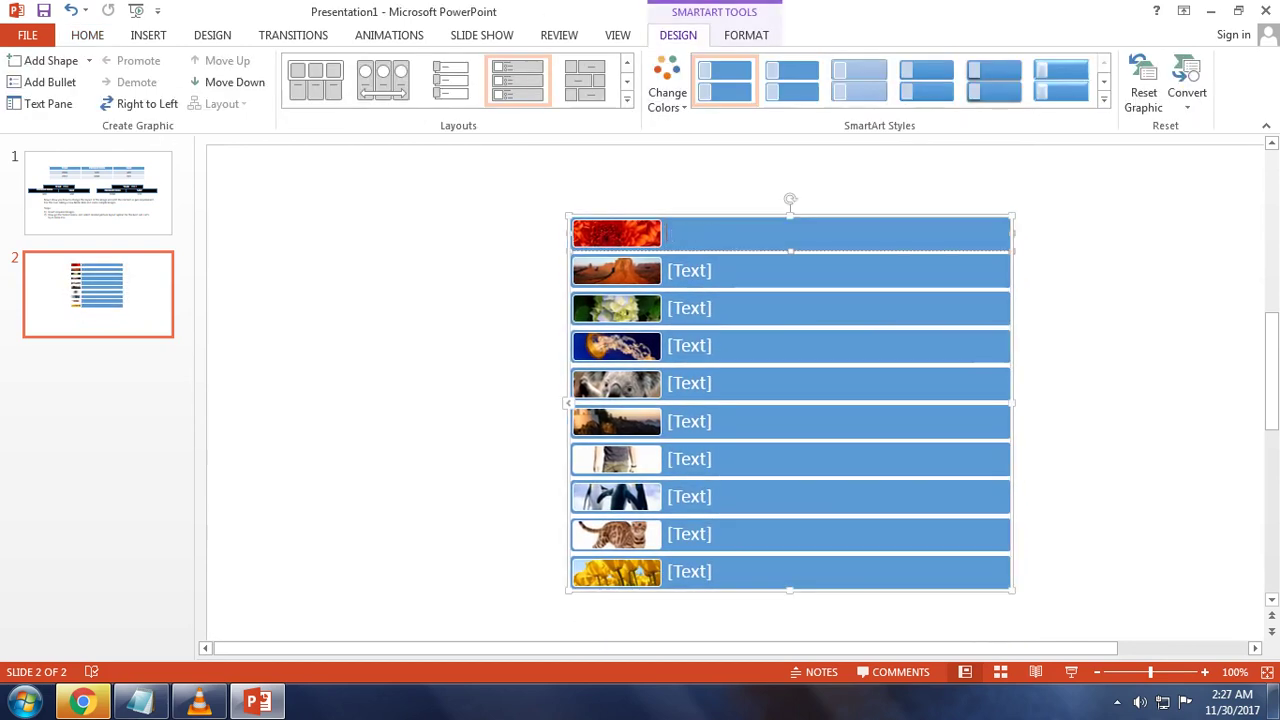
text(Re)
text(d Flower)
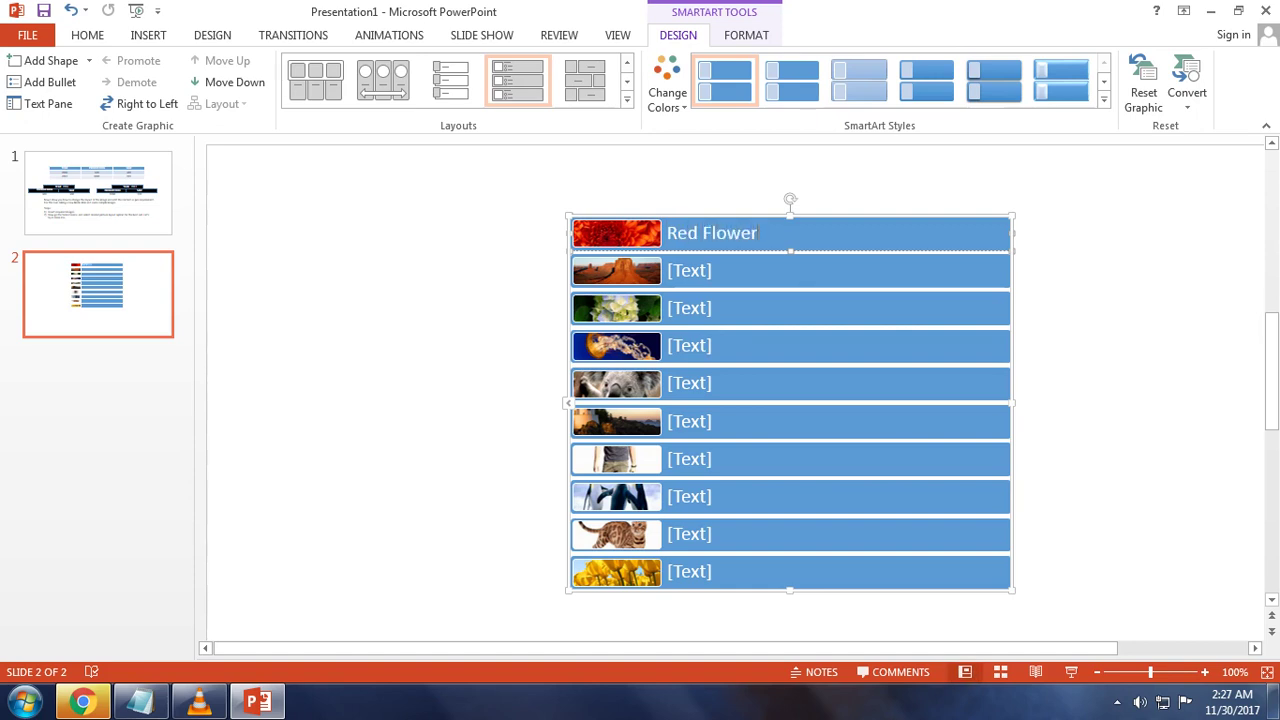
click(689, 270)
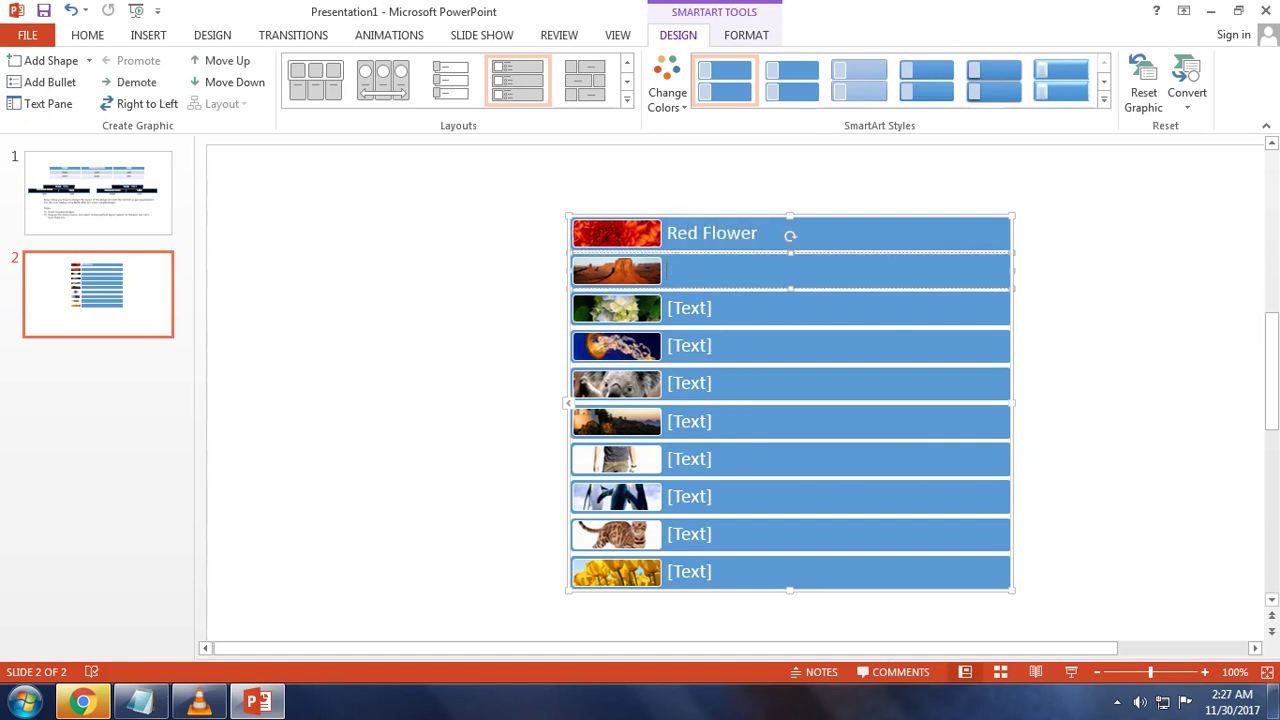
text(Pyr)
text(amid)
click(690, 308)
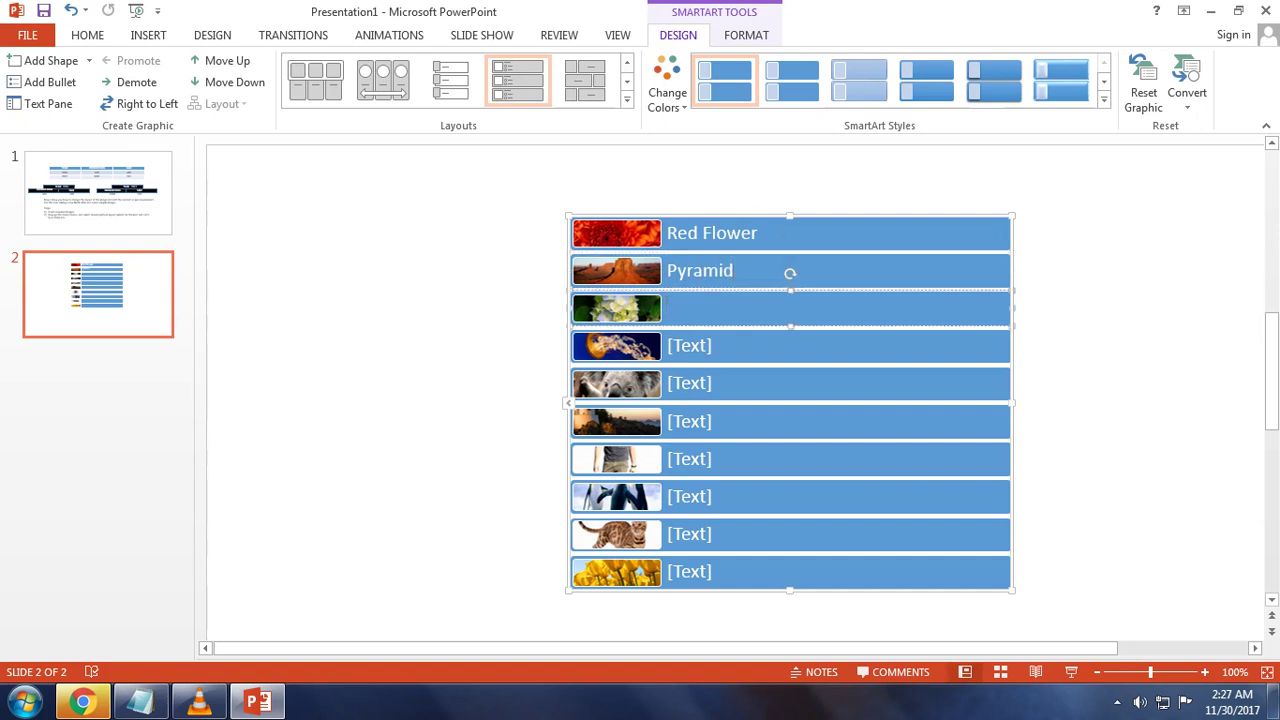
text(White F)
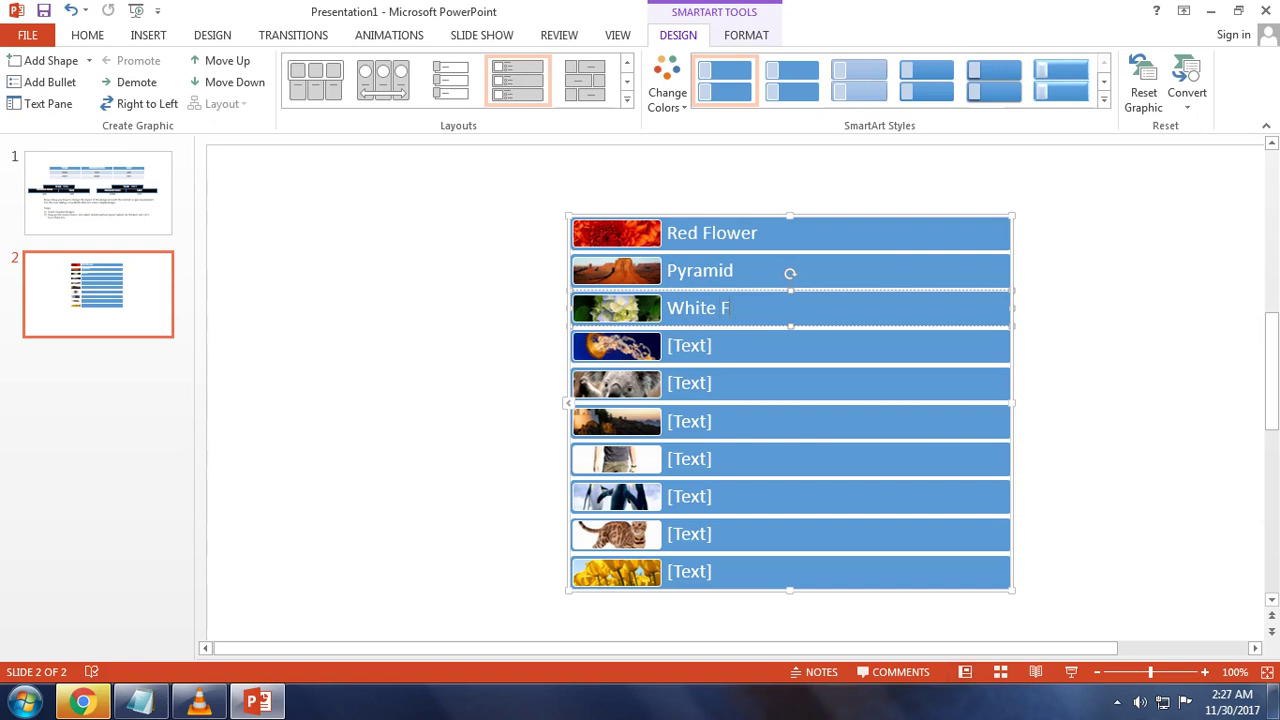
text(lower)
click(690, 345)
text(J)
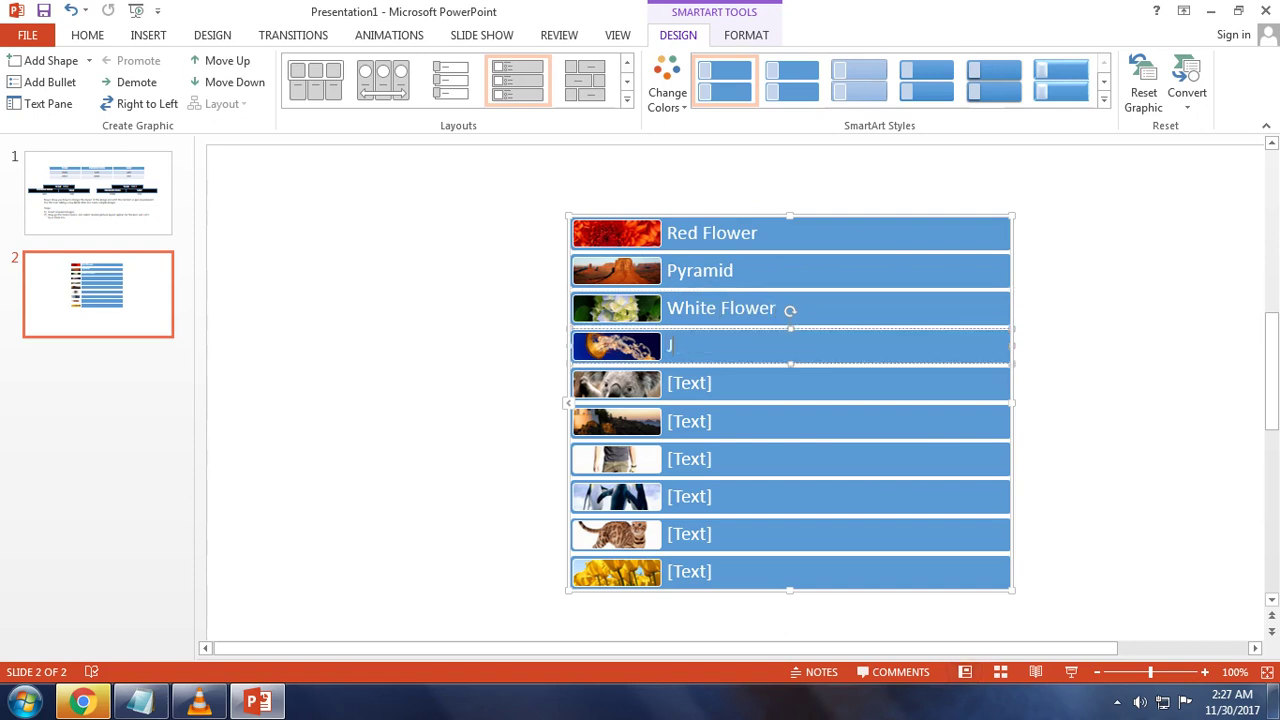
text(elly Fis)
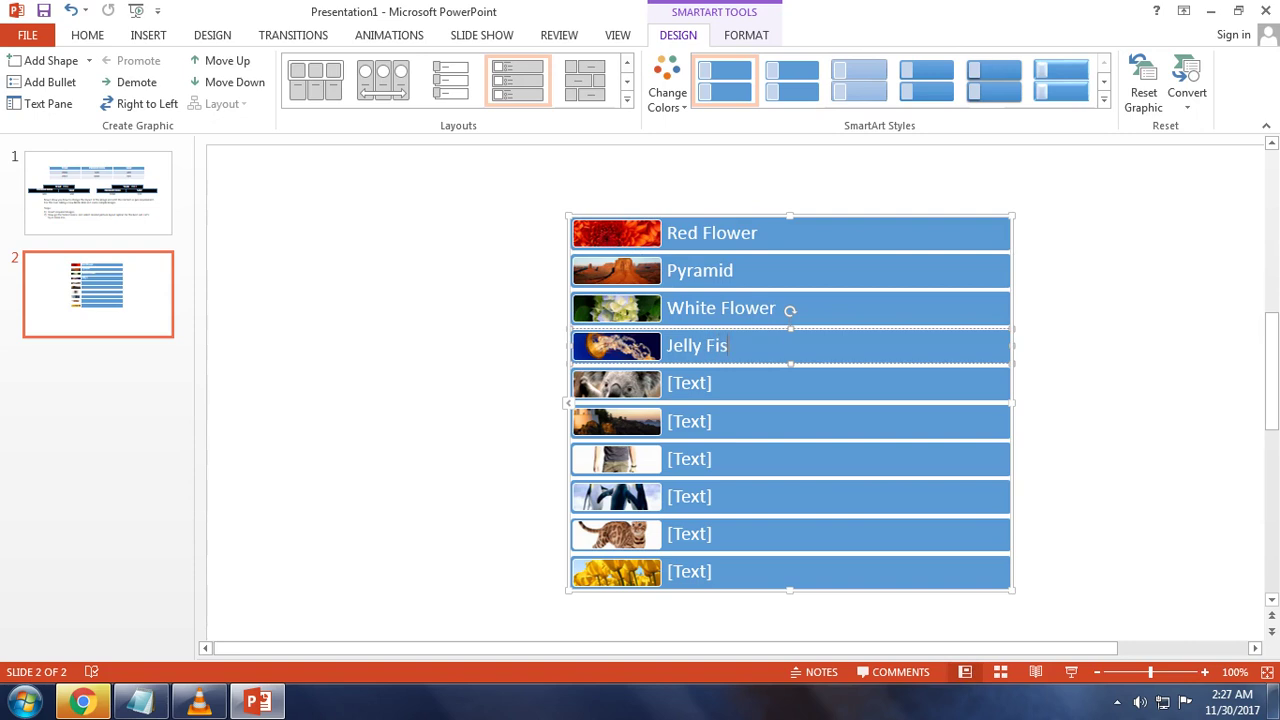
text(h)
click(690, 383)
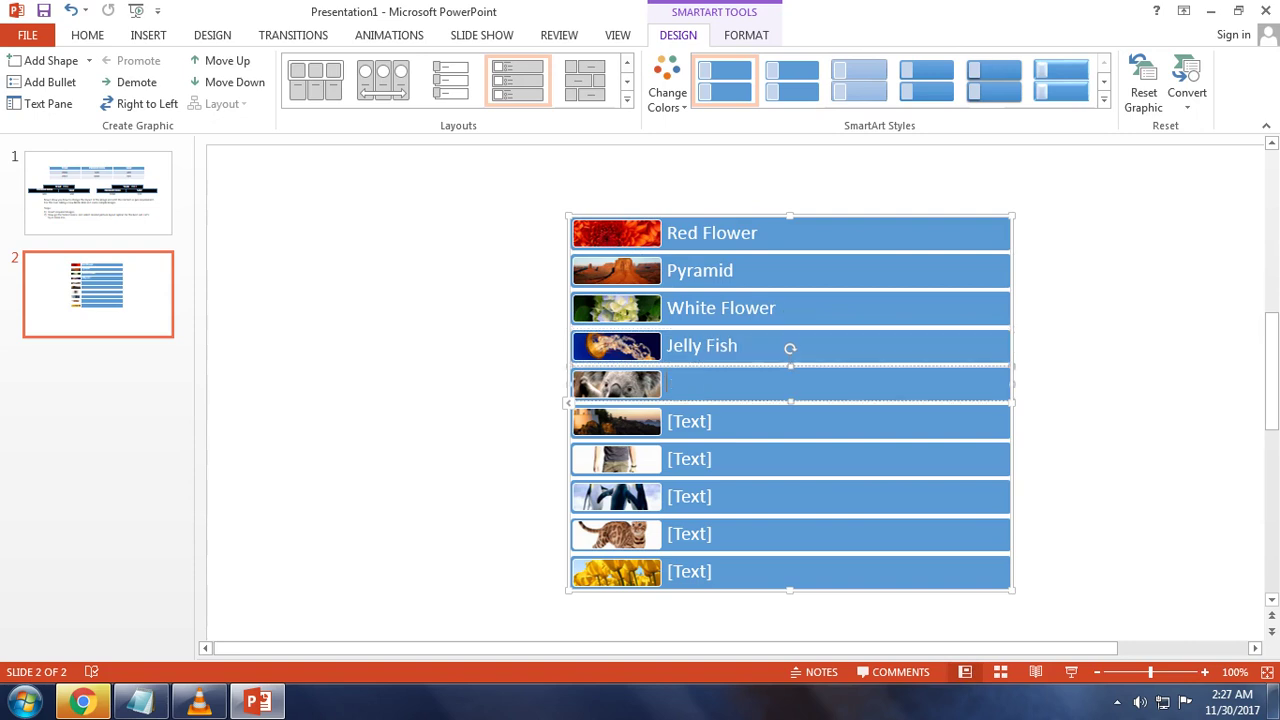
text(A)
text(nimal)
Caption the next bars Fort, Body, Penguine and Cat.
click(690, 421)
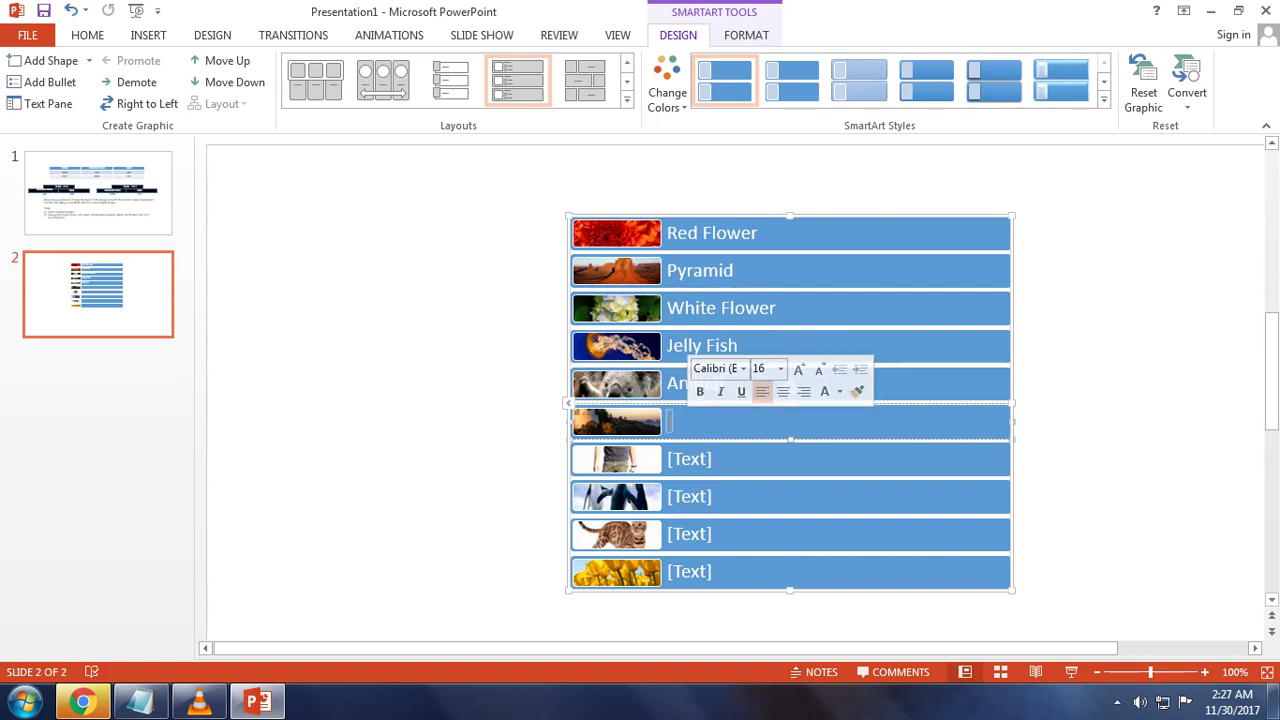
text(Fort)
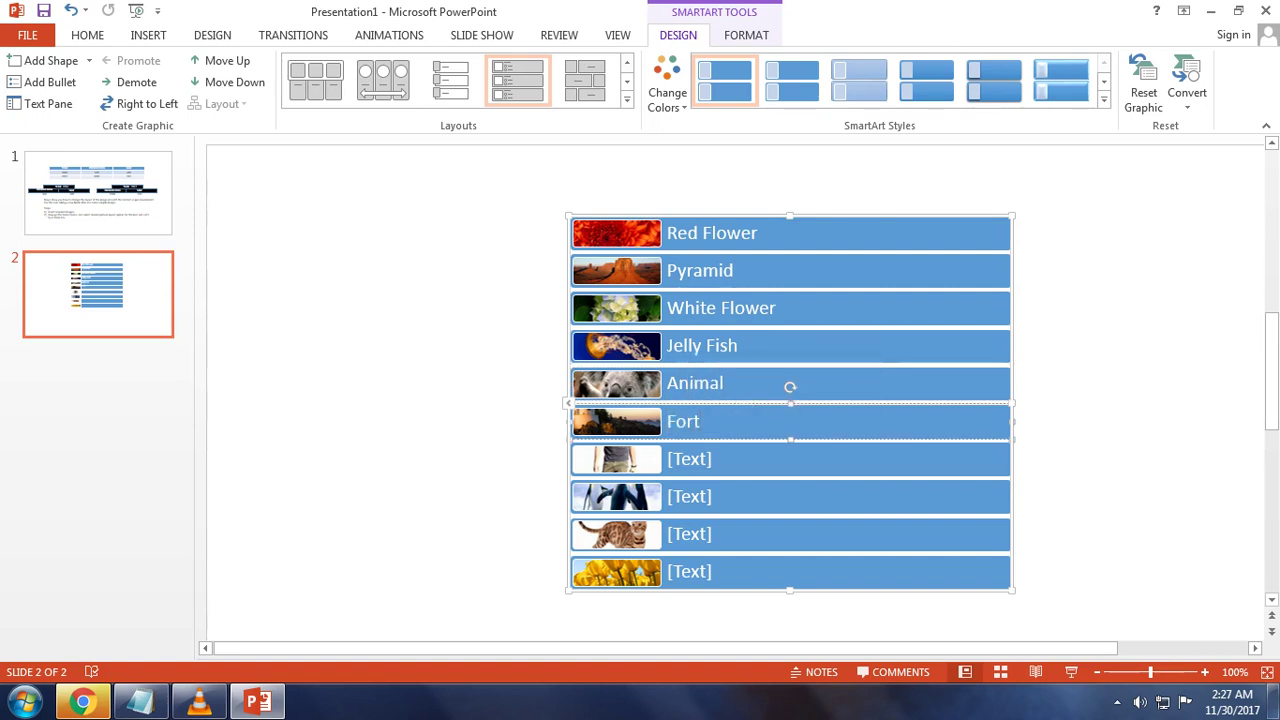
click(689, 459)
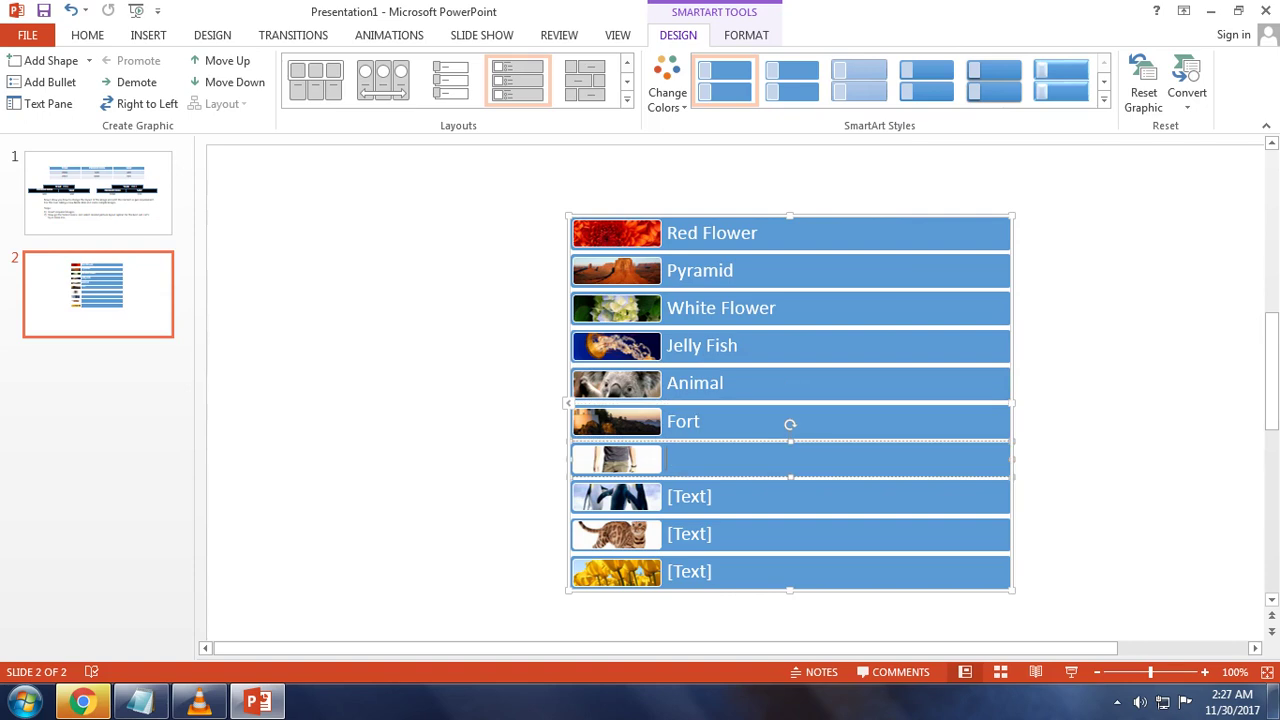
text(Body)
click(689, 496)
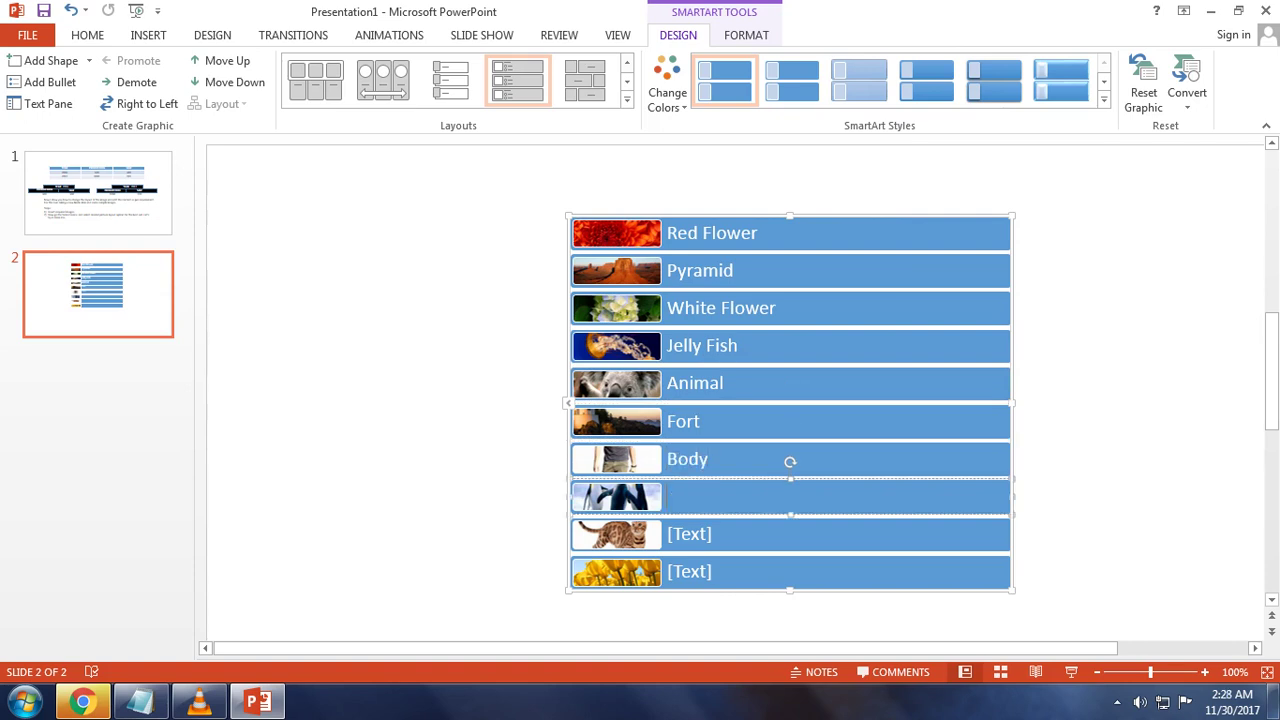
text(Penguin)
text(e)
click(689, 534)
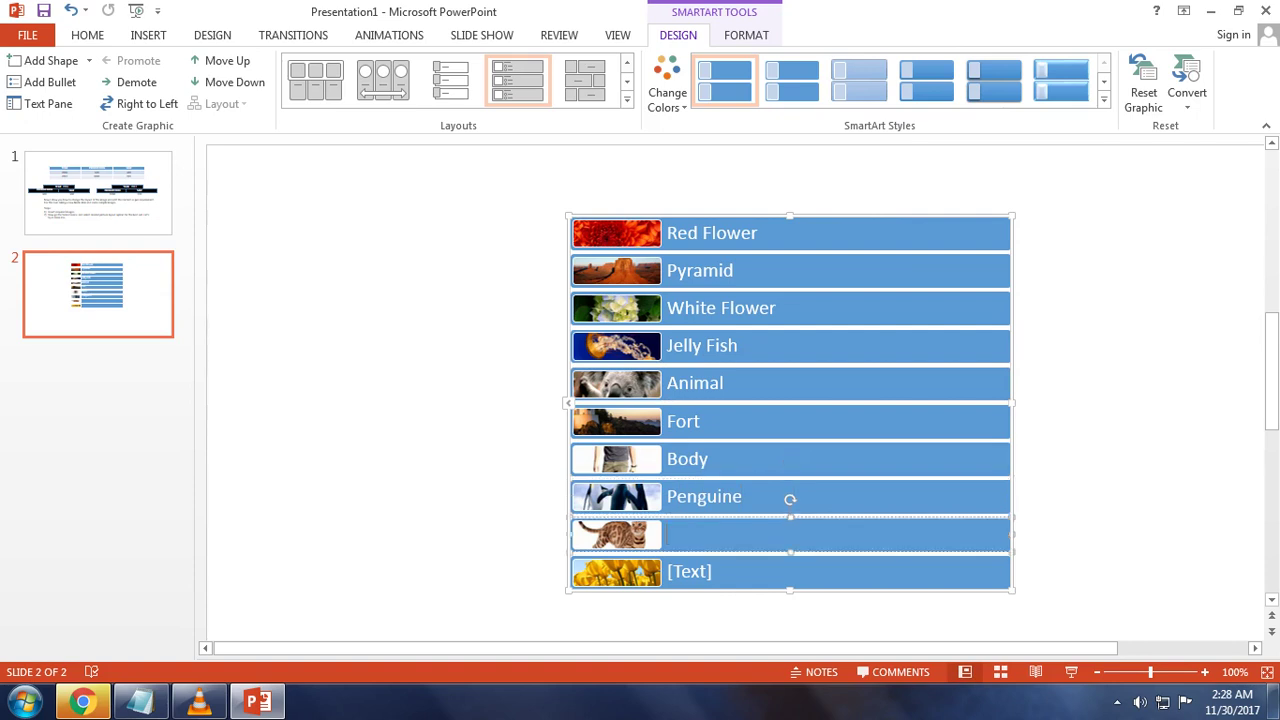
text(Cat)
Correct Penguine to Penguin and caption the last bar Yellow Flower.
right_click(722, 496)
click(748, 509)
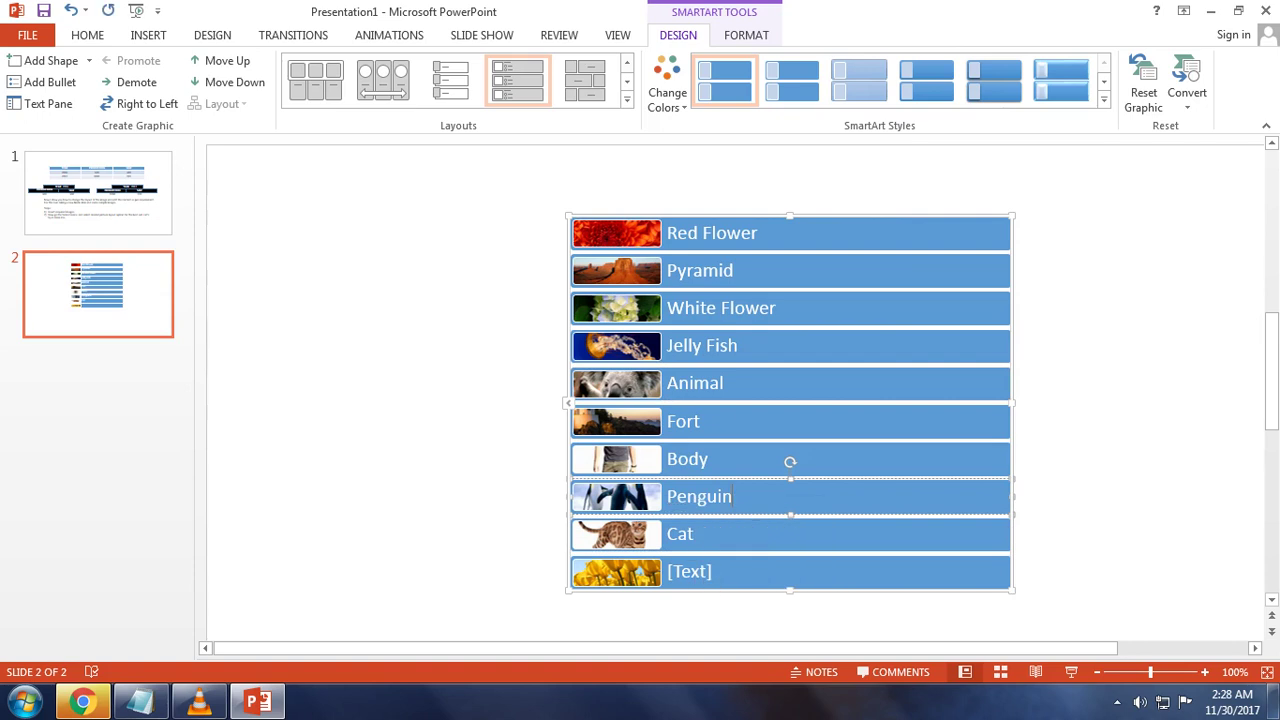
click(700, 534)
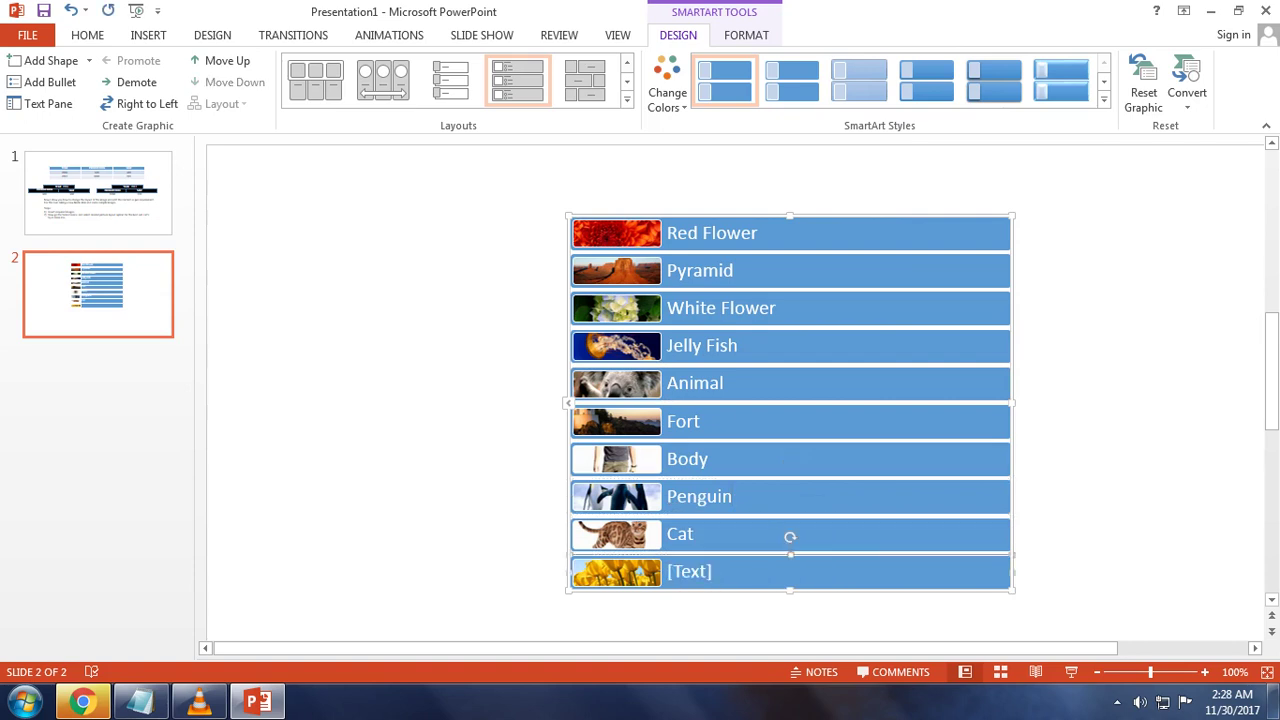
click(689, 571)
text(Yel)
text(lowF)
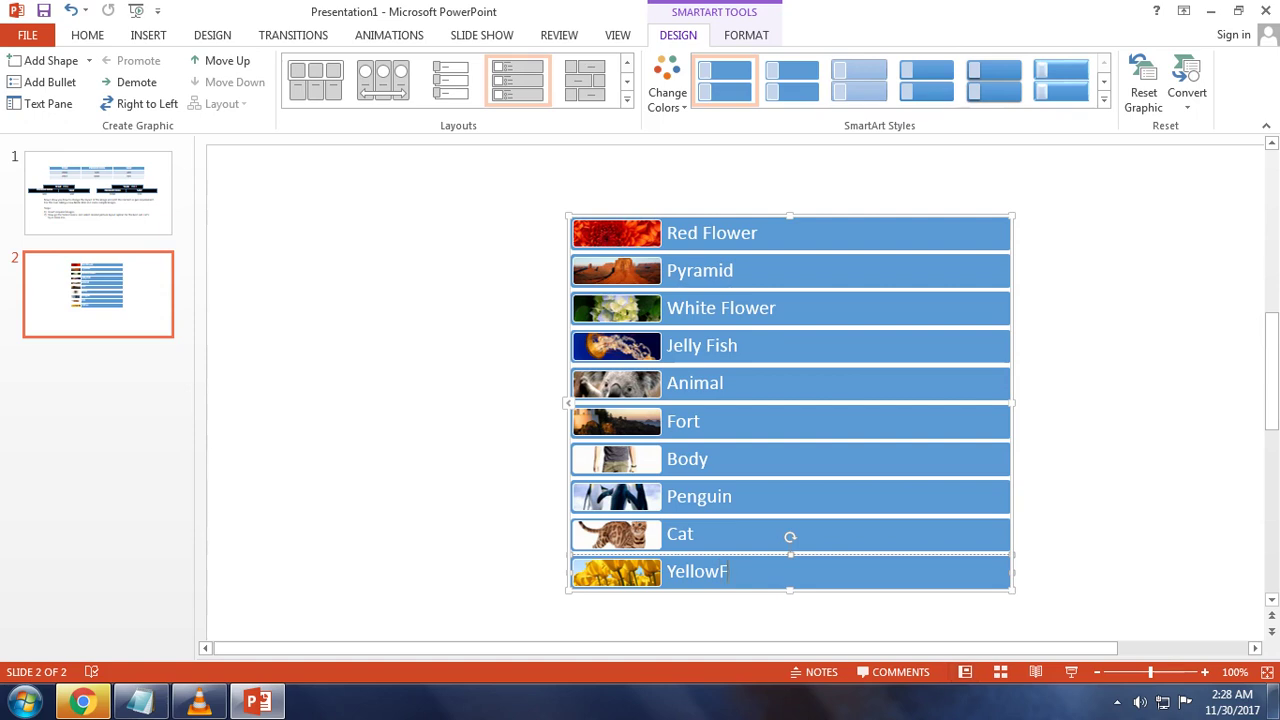
text(lower)
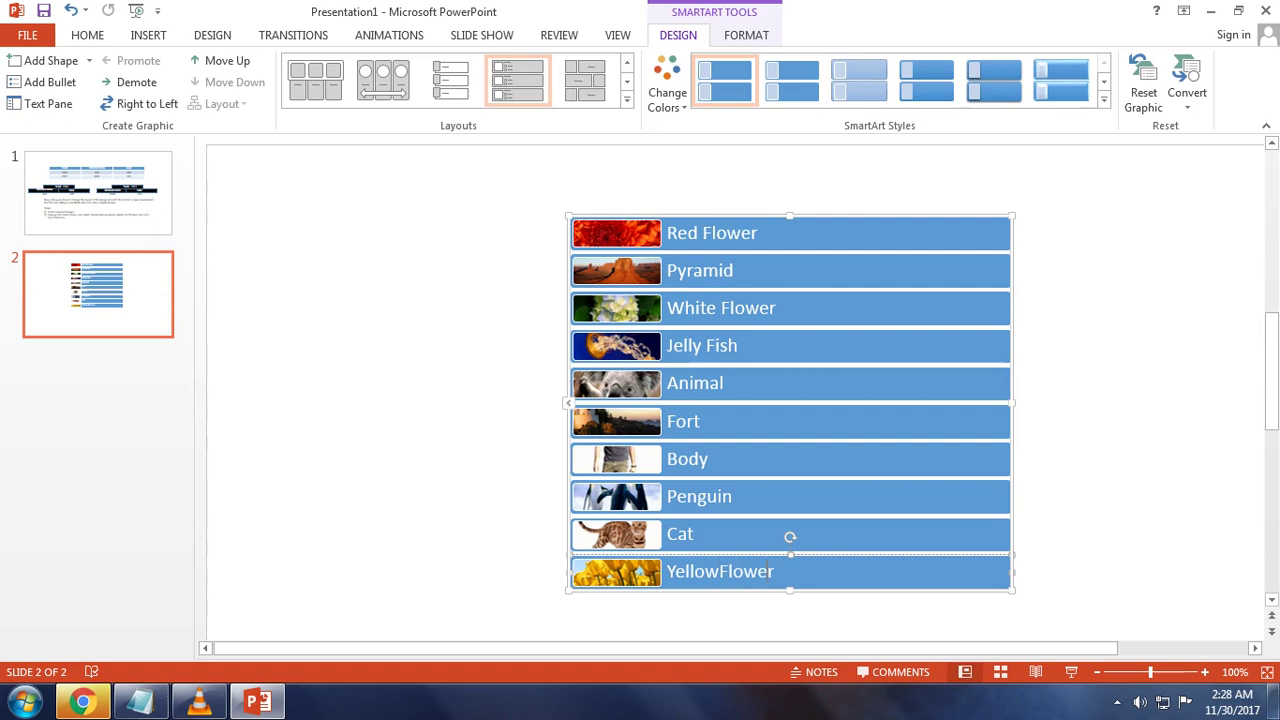
key(Left)
key(Left)
key(Left)
key(Escape)
key(Escape)
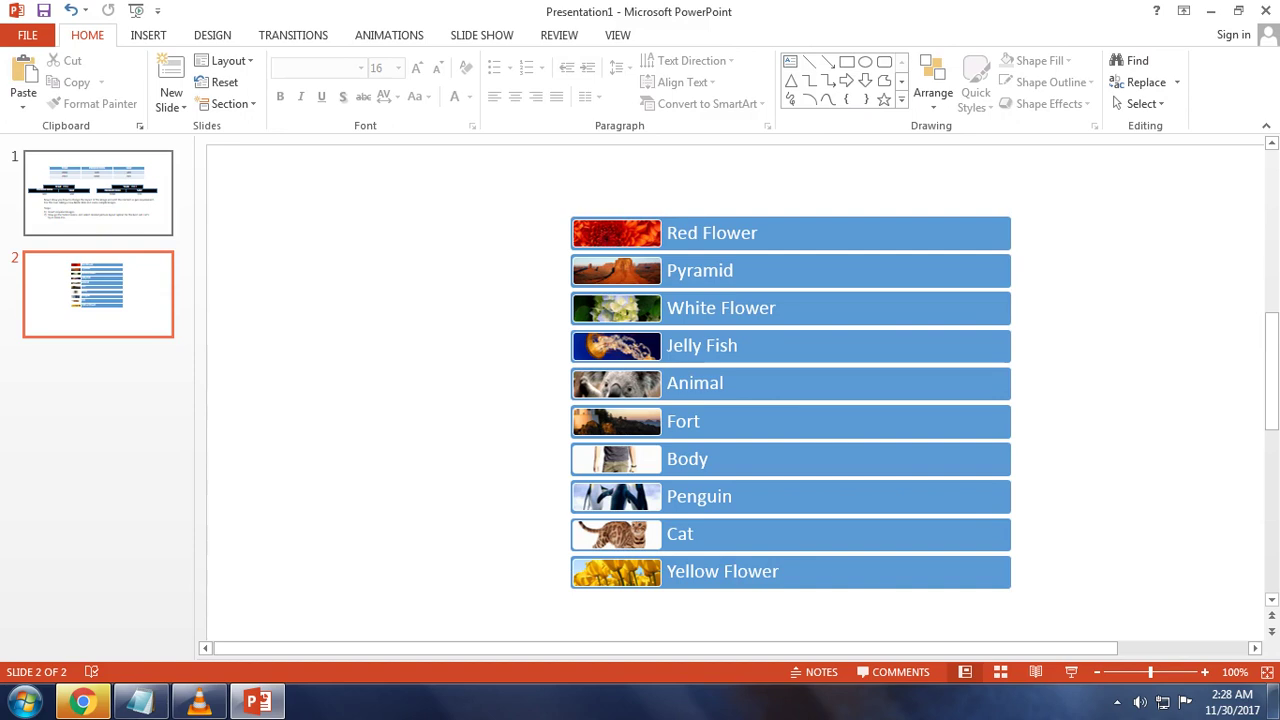
Shrink the slide 2 picture list so its captions are 9 pt, and reposition it.
click(98, 294)
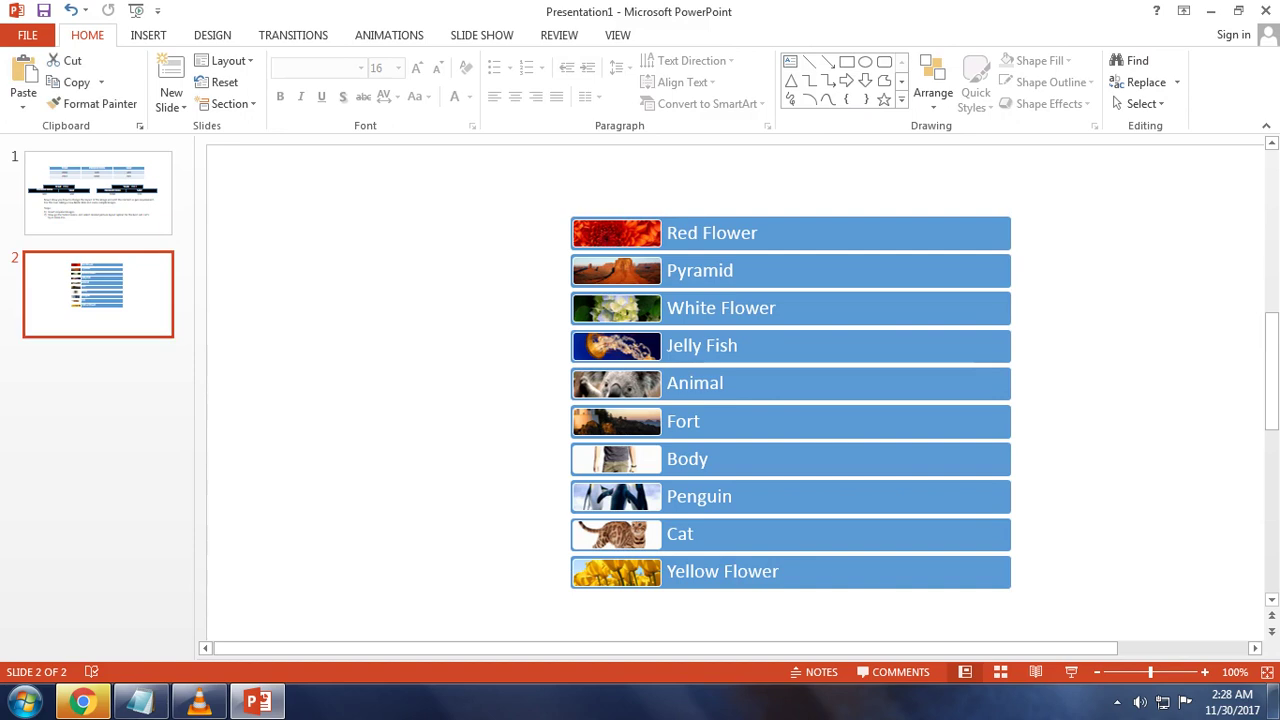
key(ctrl+z)
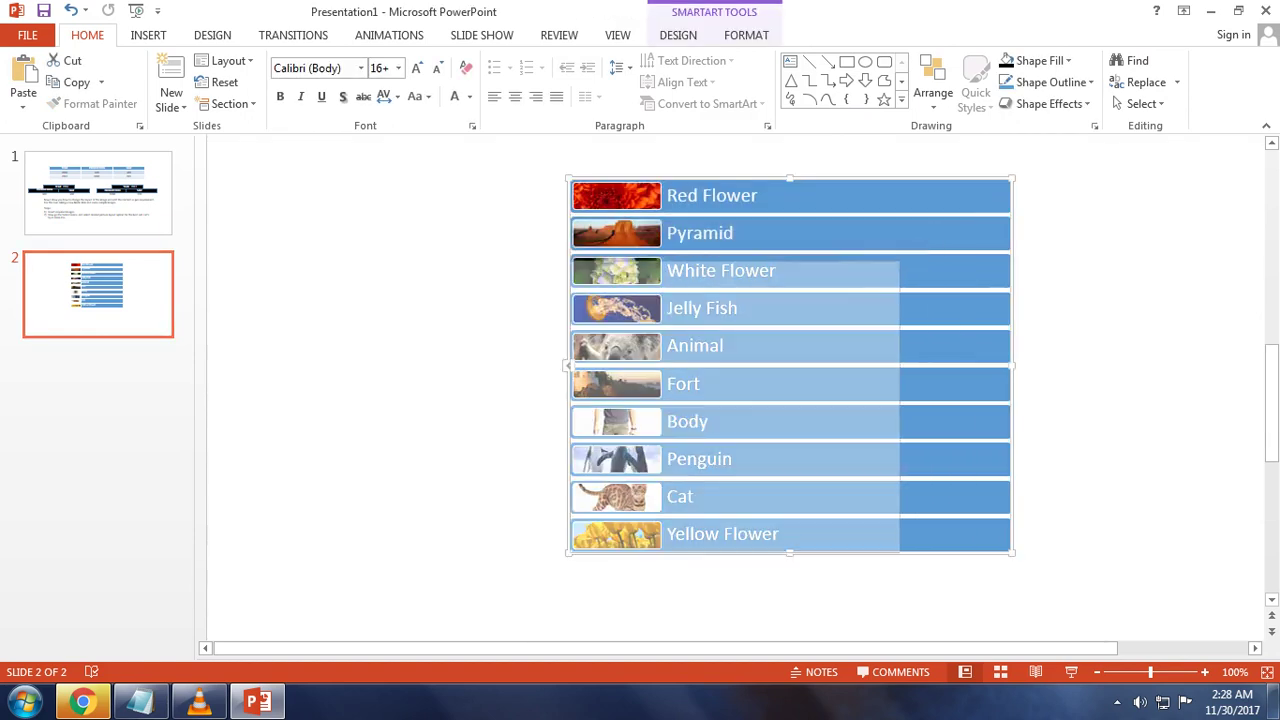
key(ctrl+z)
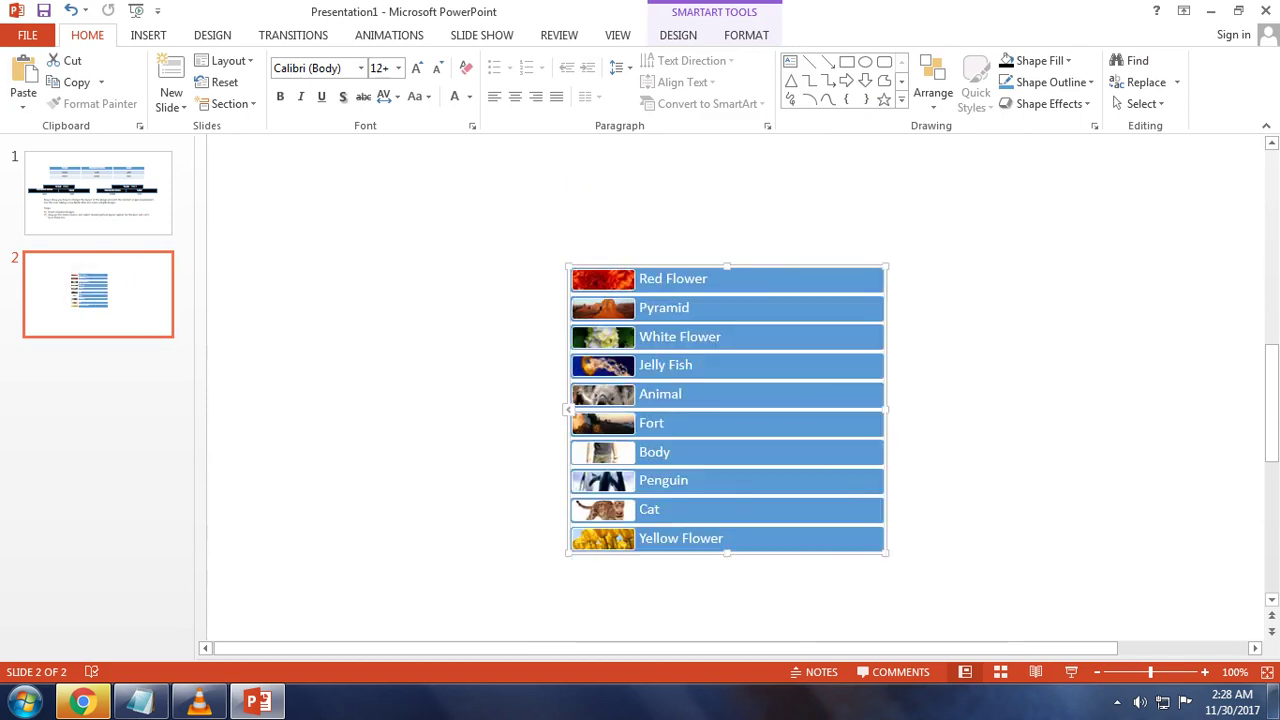
key(ctrl+z)
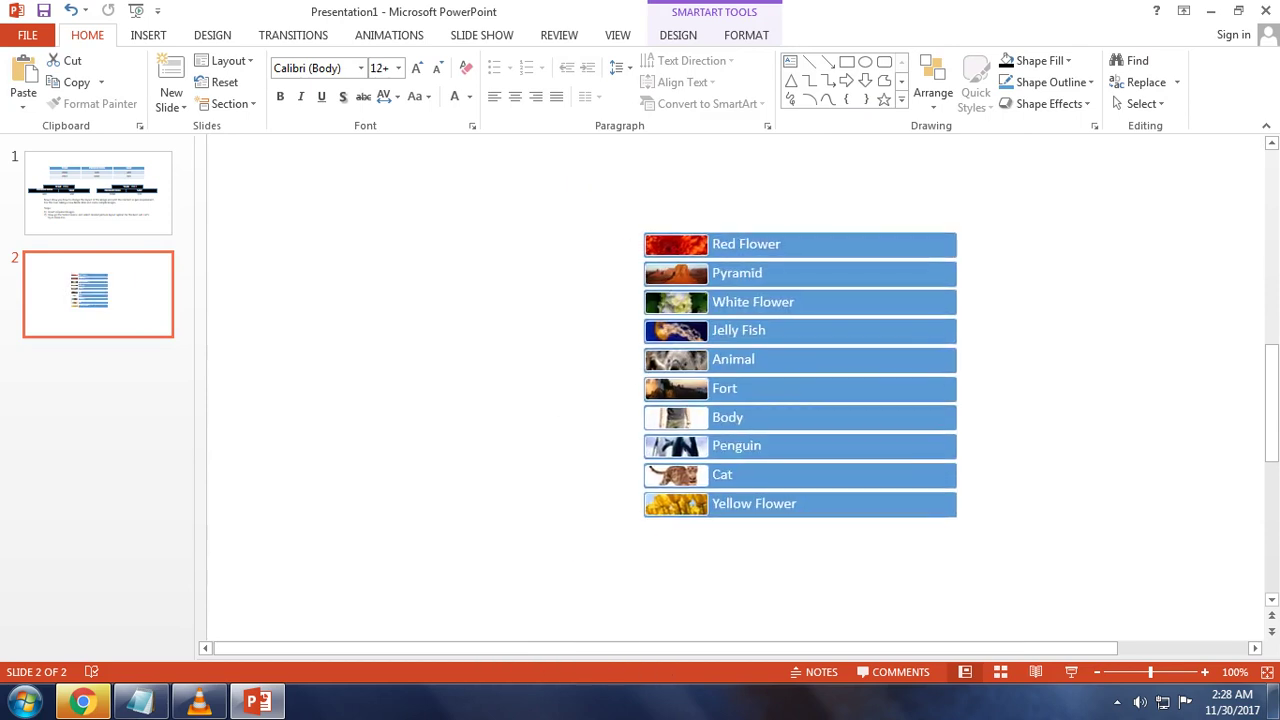
scroll(800, 374, up, 5)
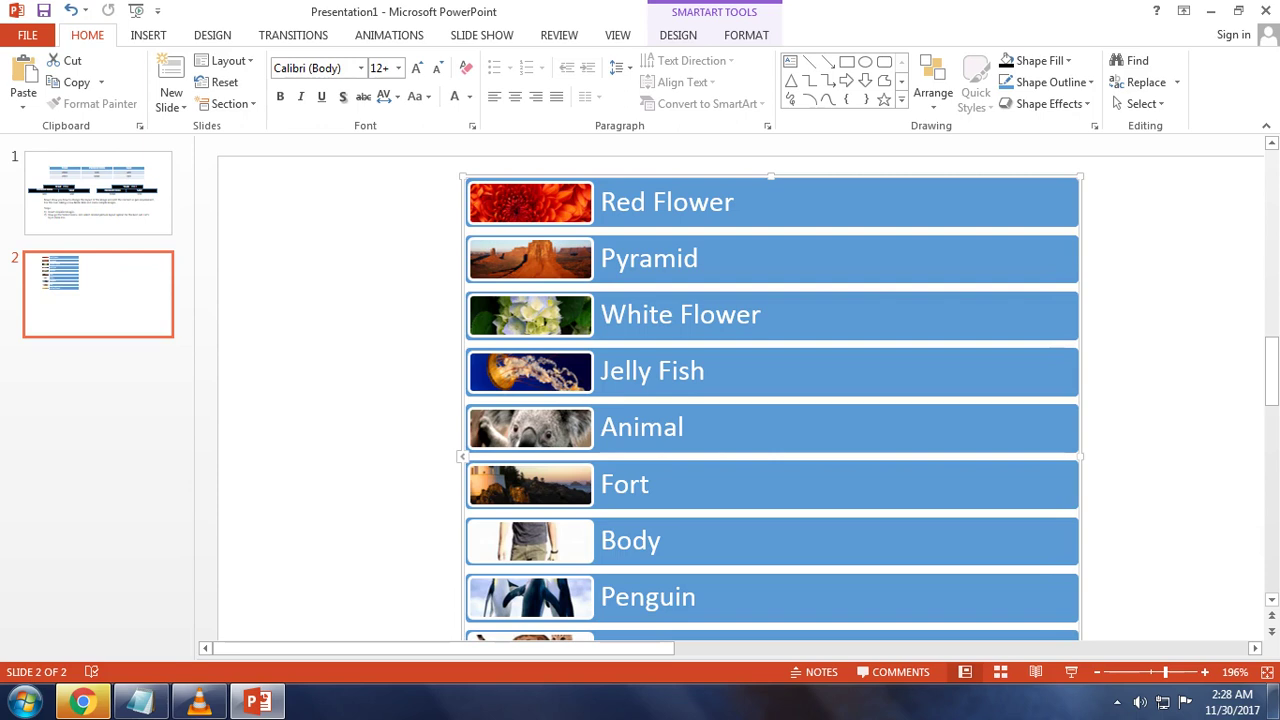
drag(1080, 176, 942, 302)
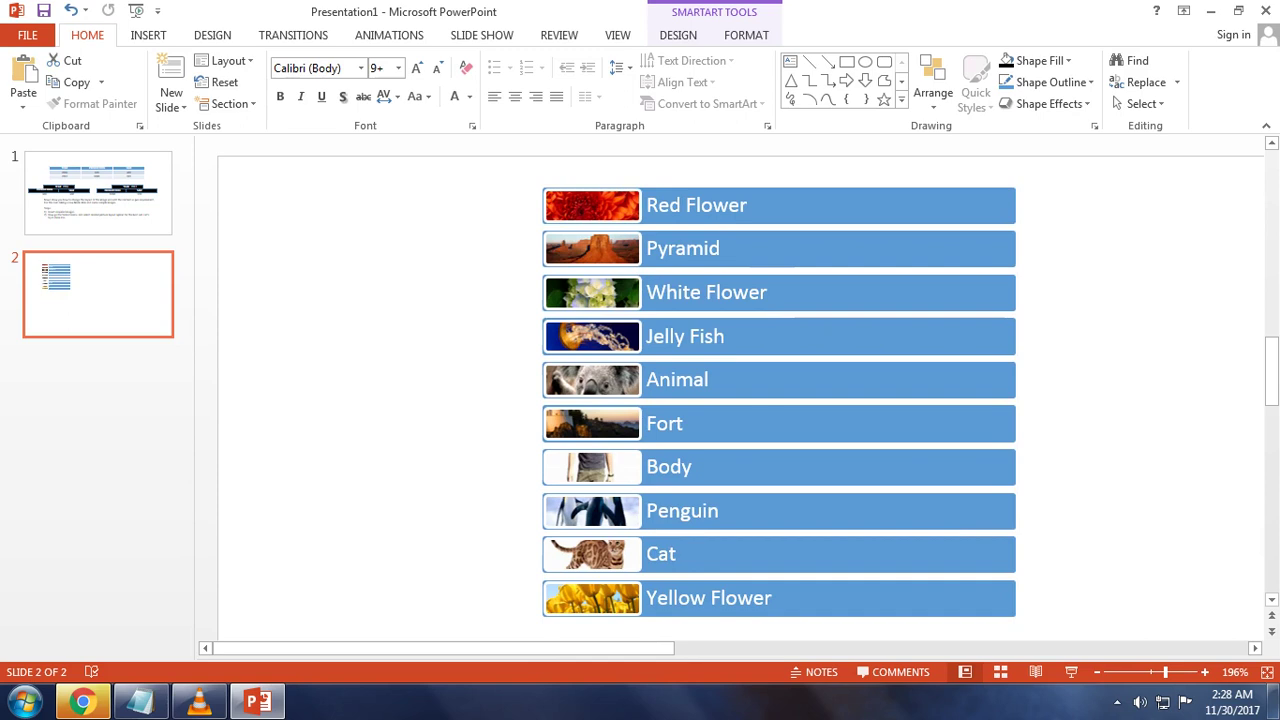
key(Escape)
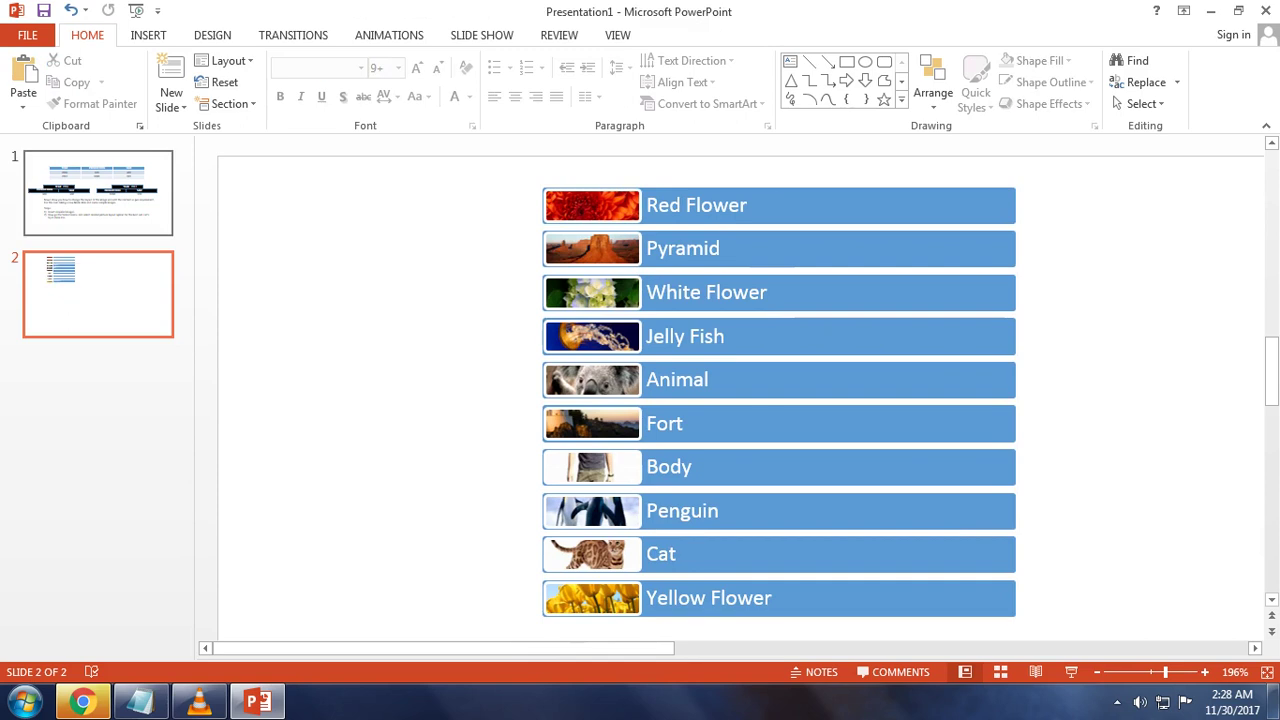
On slide 1, append the sentence about changing the layout and using images, add 'Thanks for watching.', and switch to VLC.
click(105, 228)
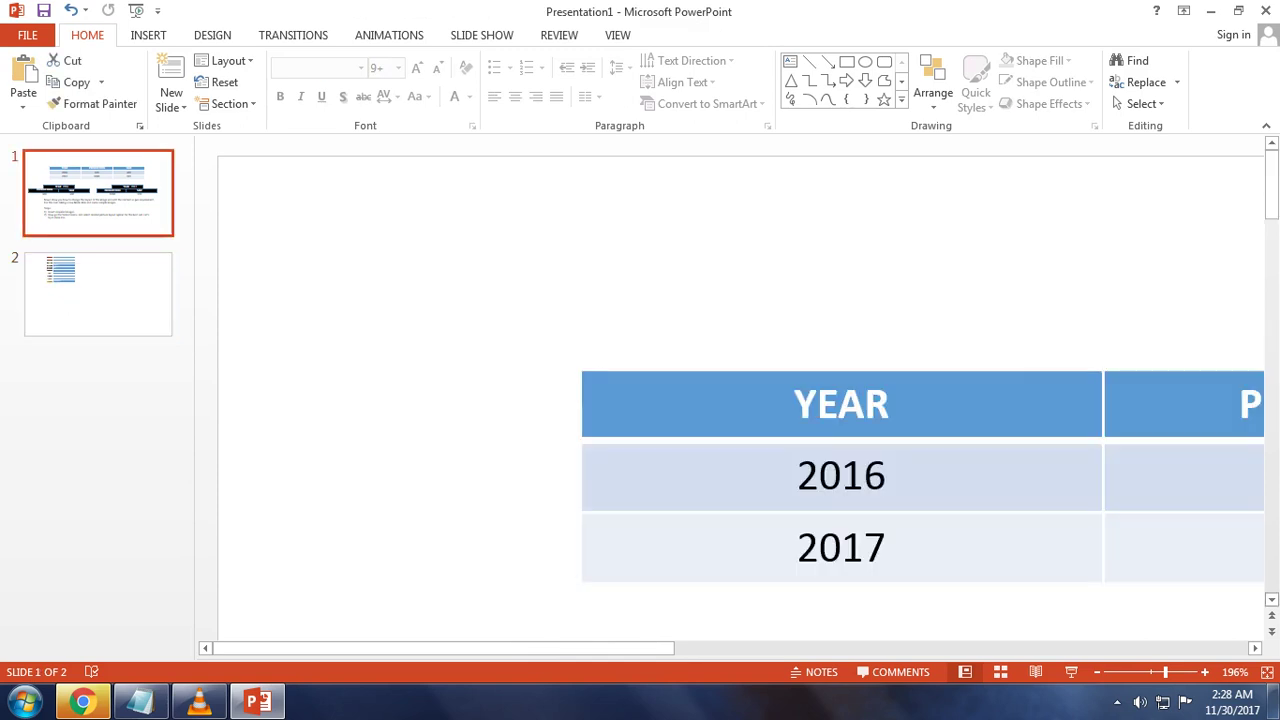
scroll(730, 400, down, 5)
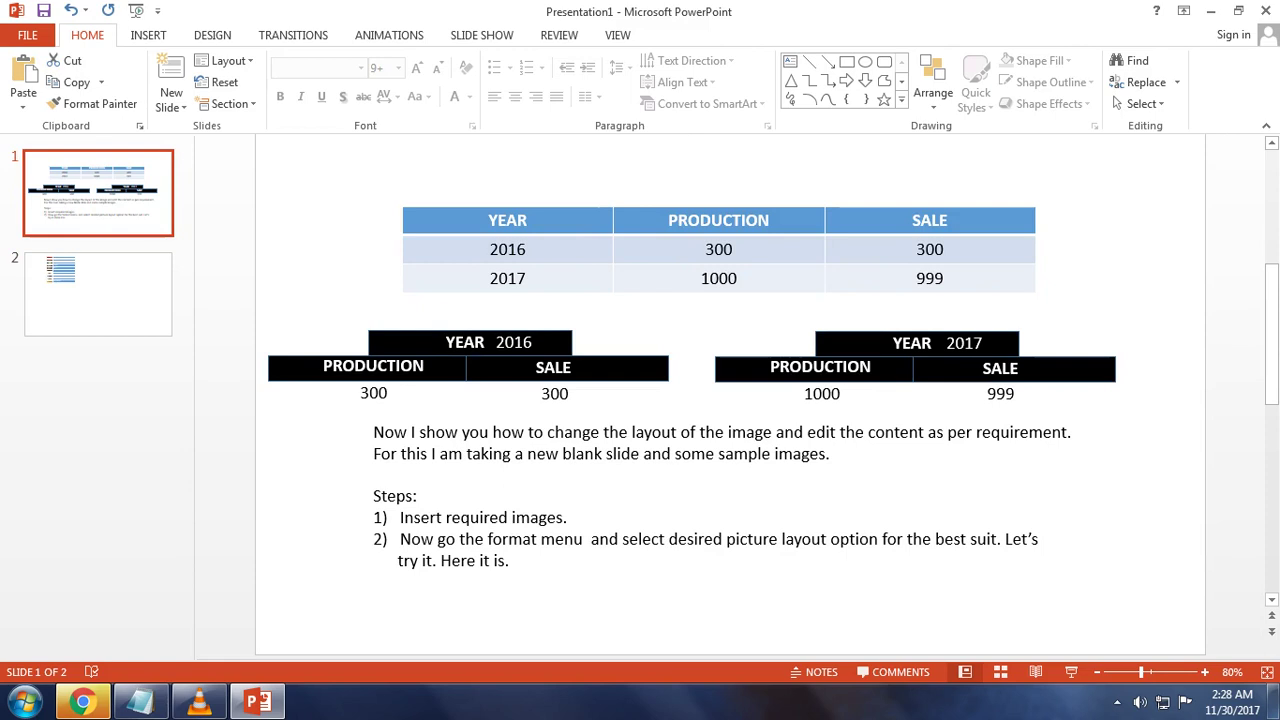
click(511, 560)
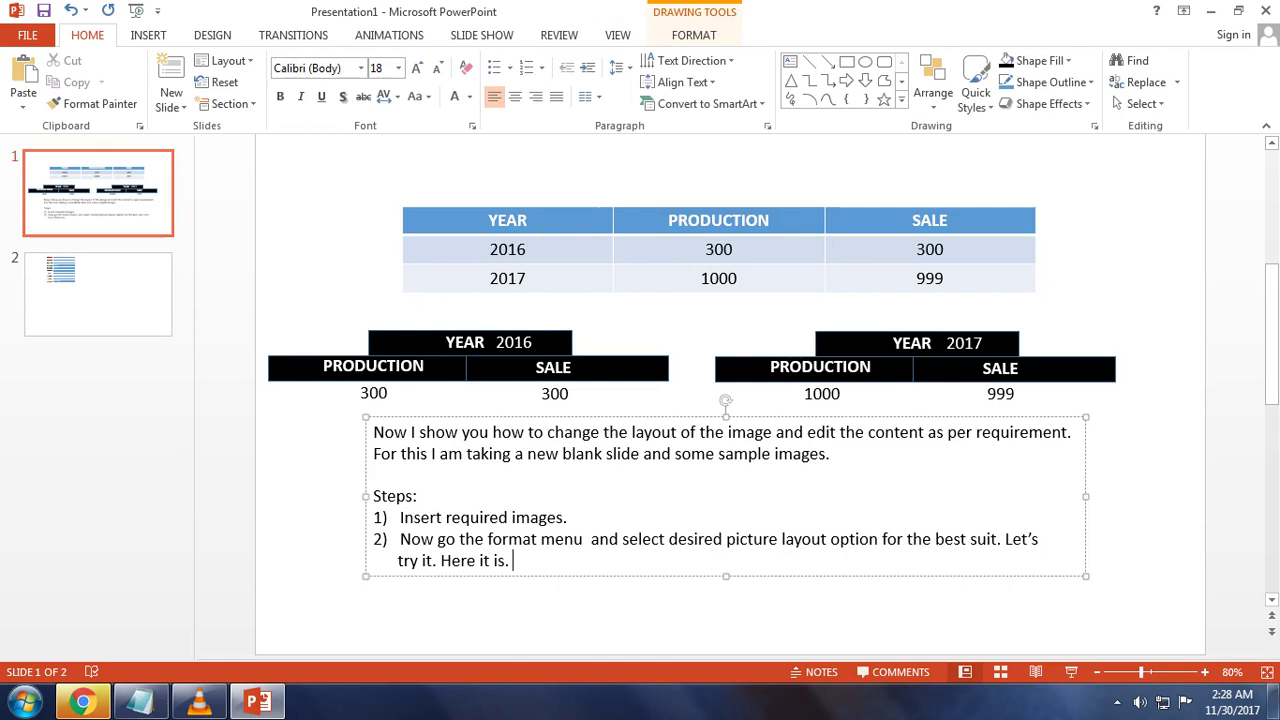
text(In)
text( such )
text(method )
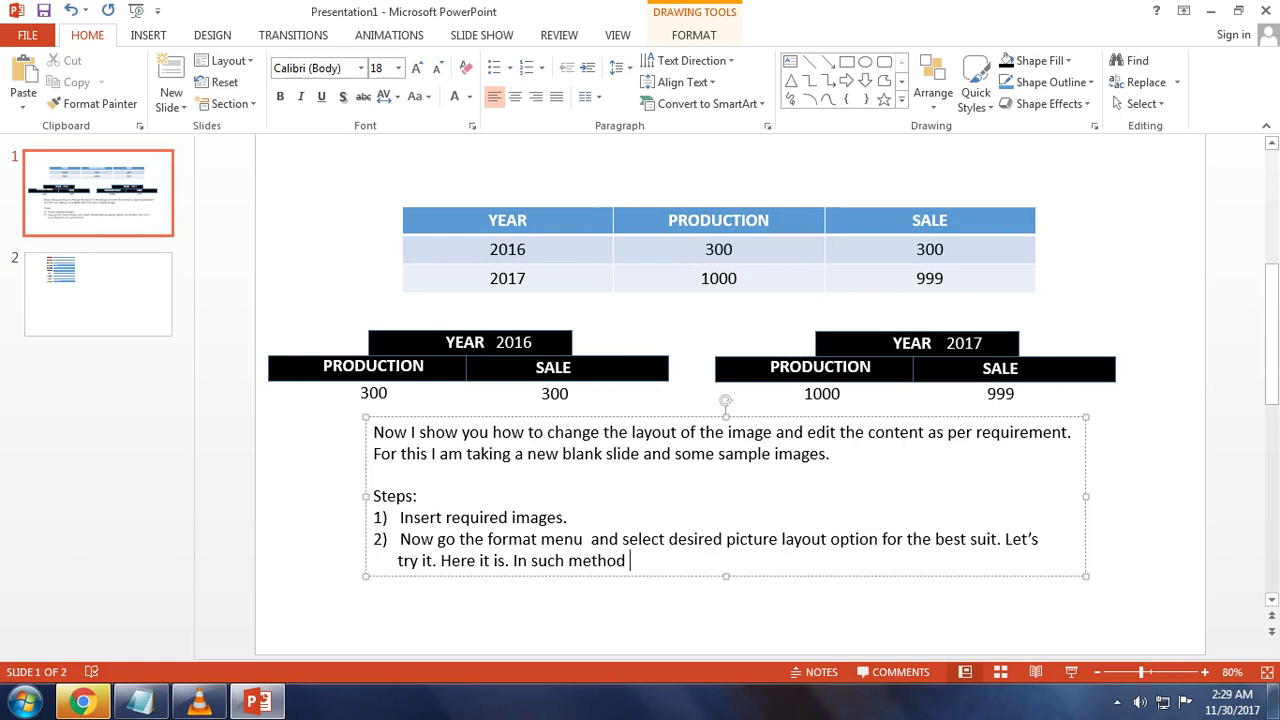
text(we can )
text(change the)
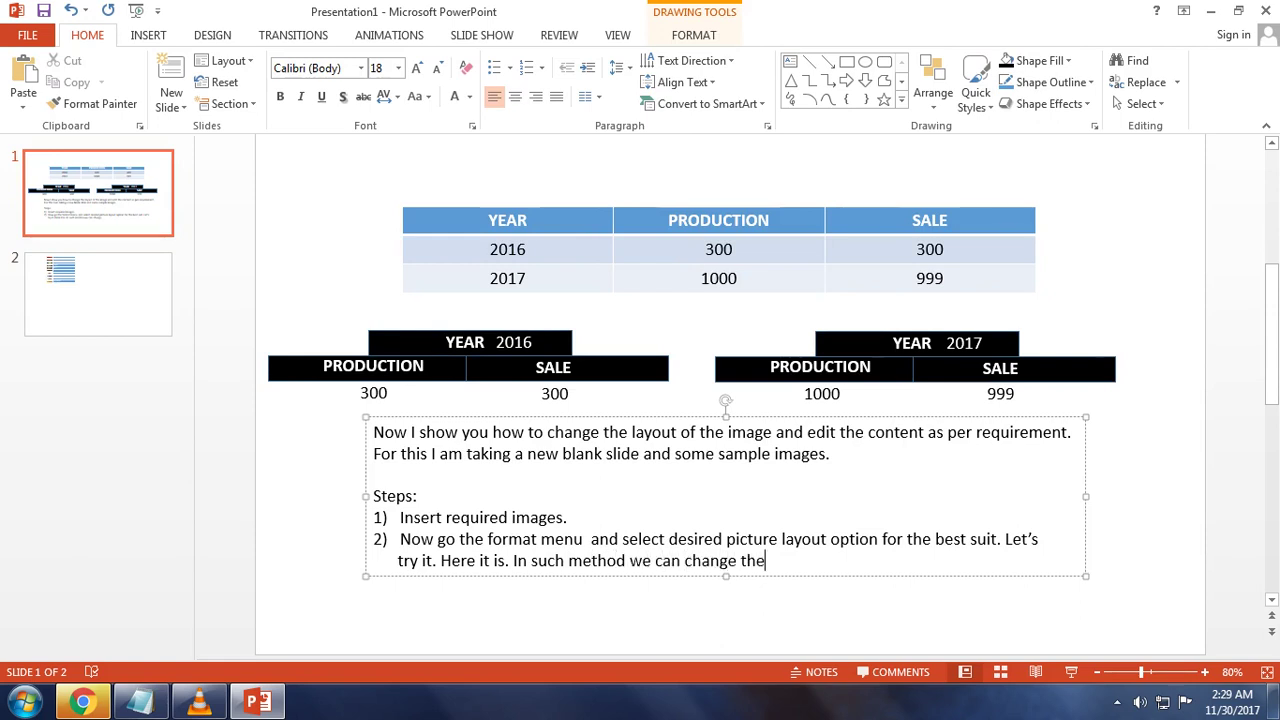
text( layout a)
text(nd use i)
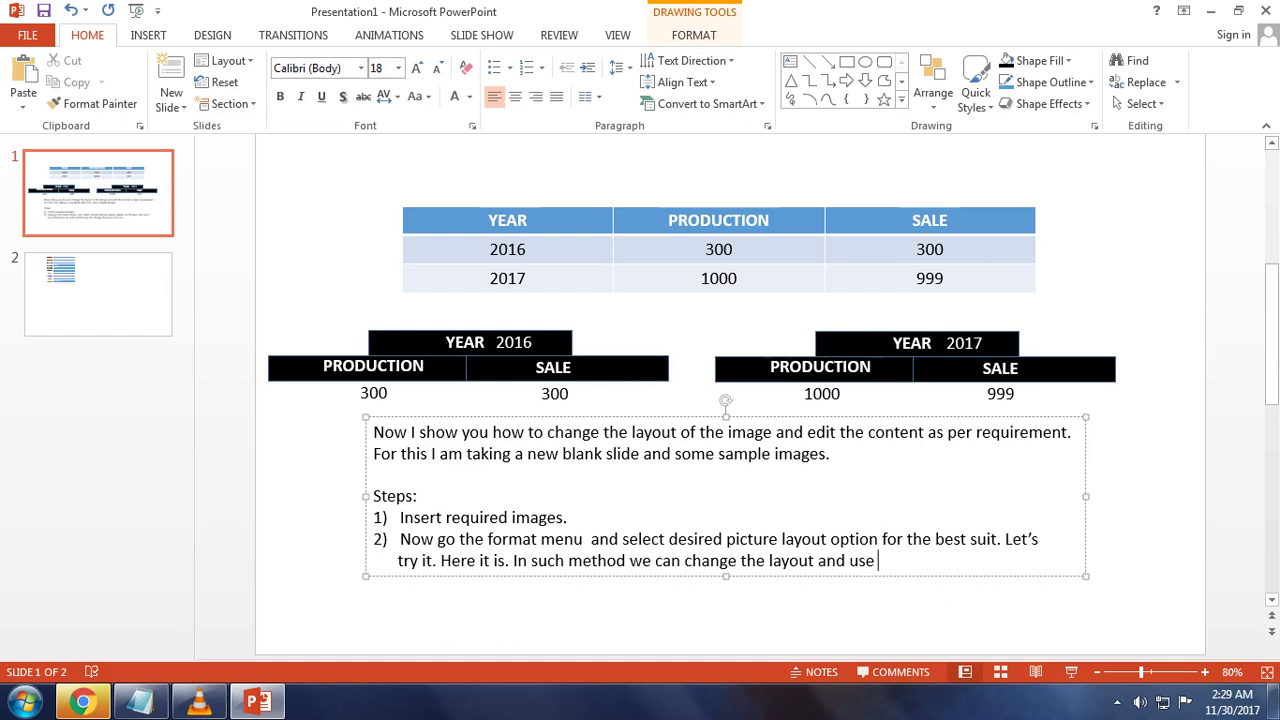
text(mag)
text(es as p)
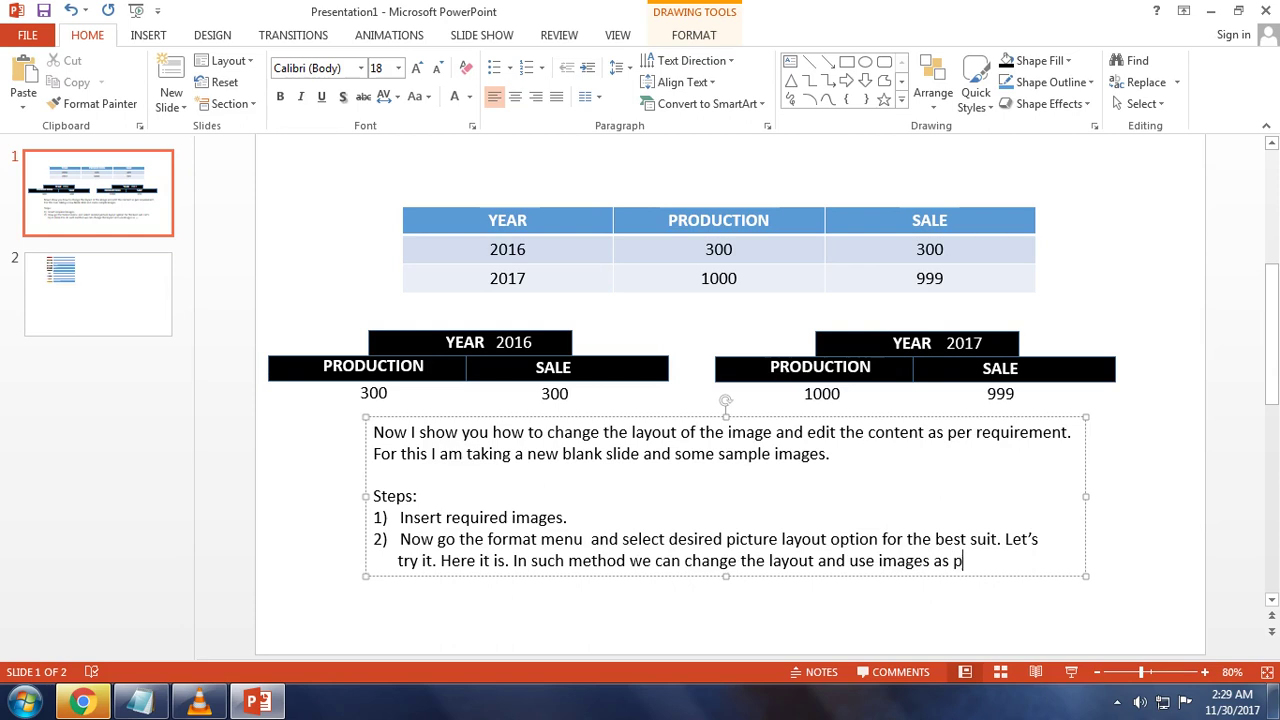
text(er our )
text(requiremen)
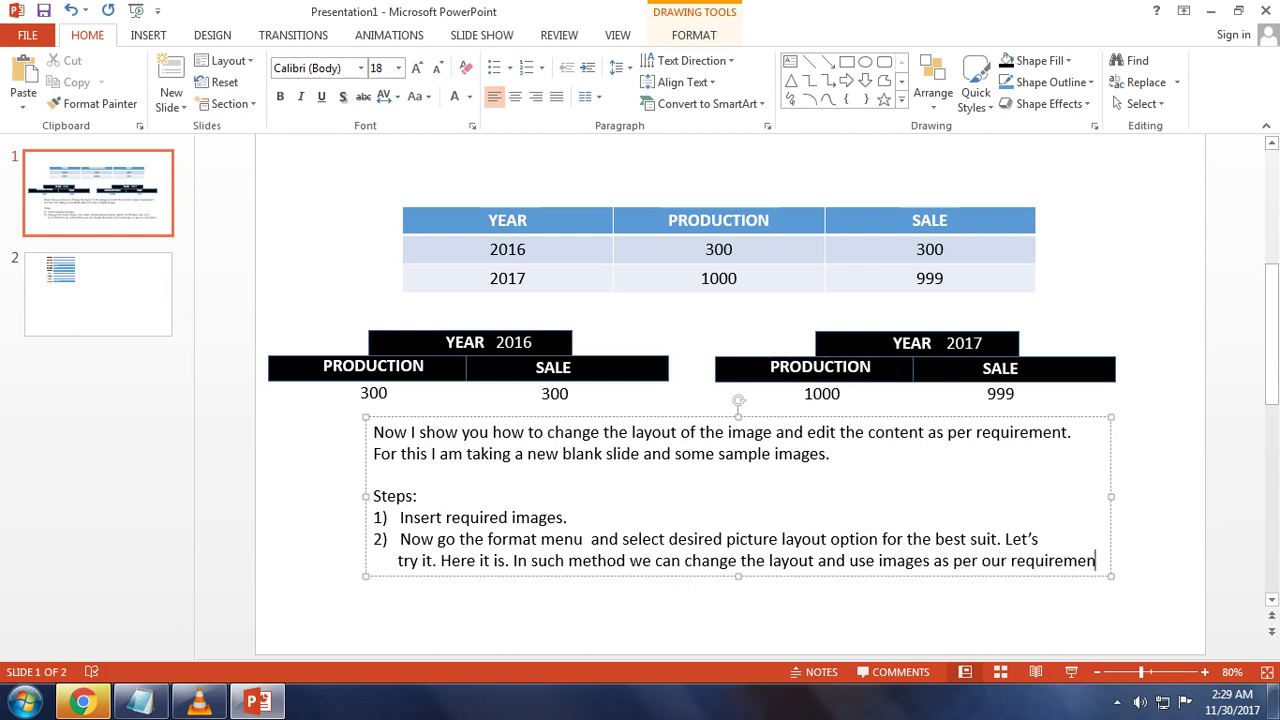
text(t.)
key(Return)
key(Return)
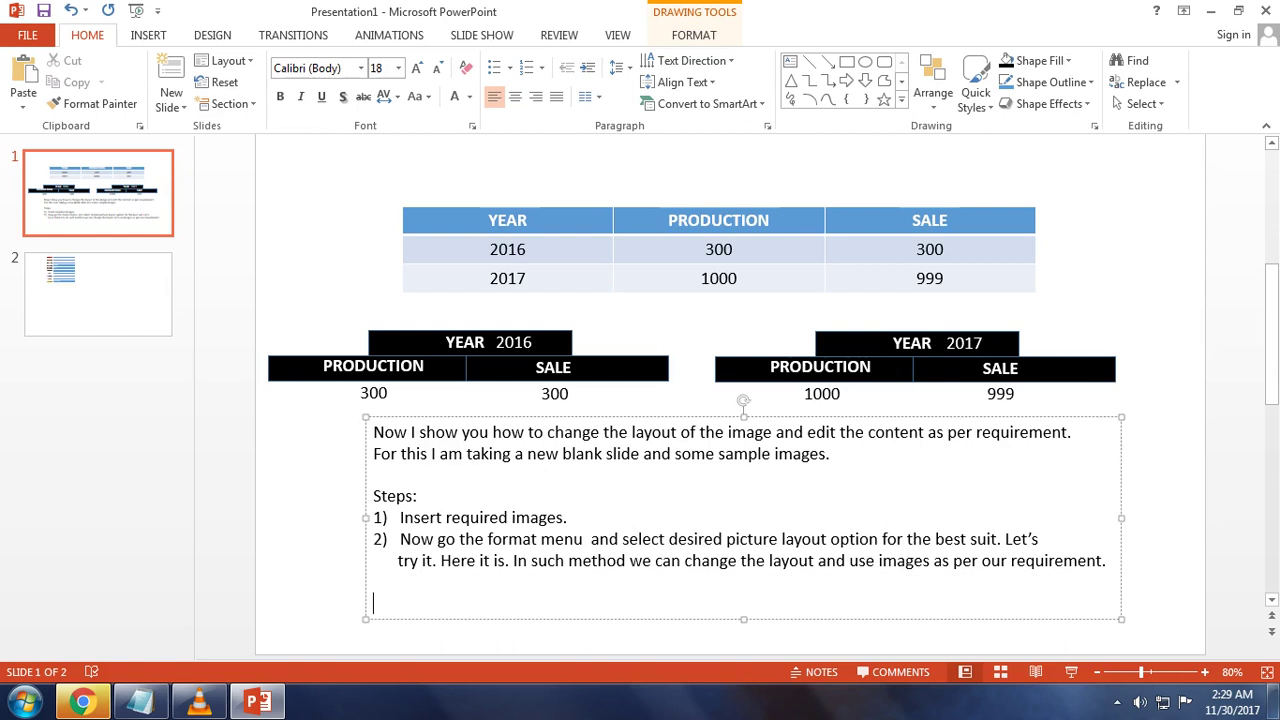
text(Thanks f)
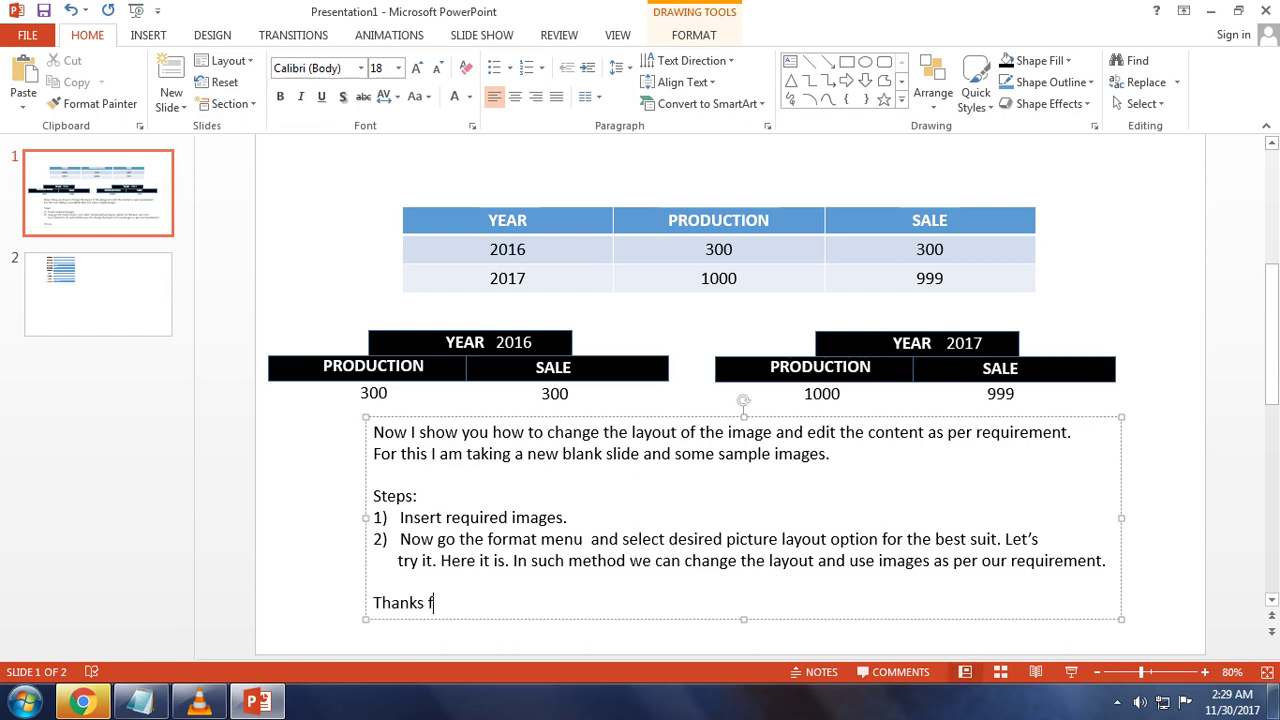
text(or watch)
text(ing.)
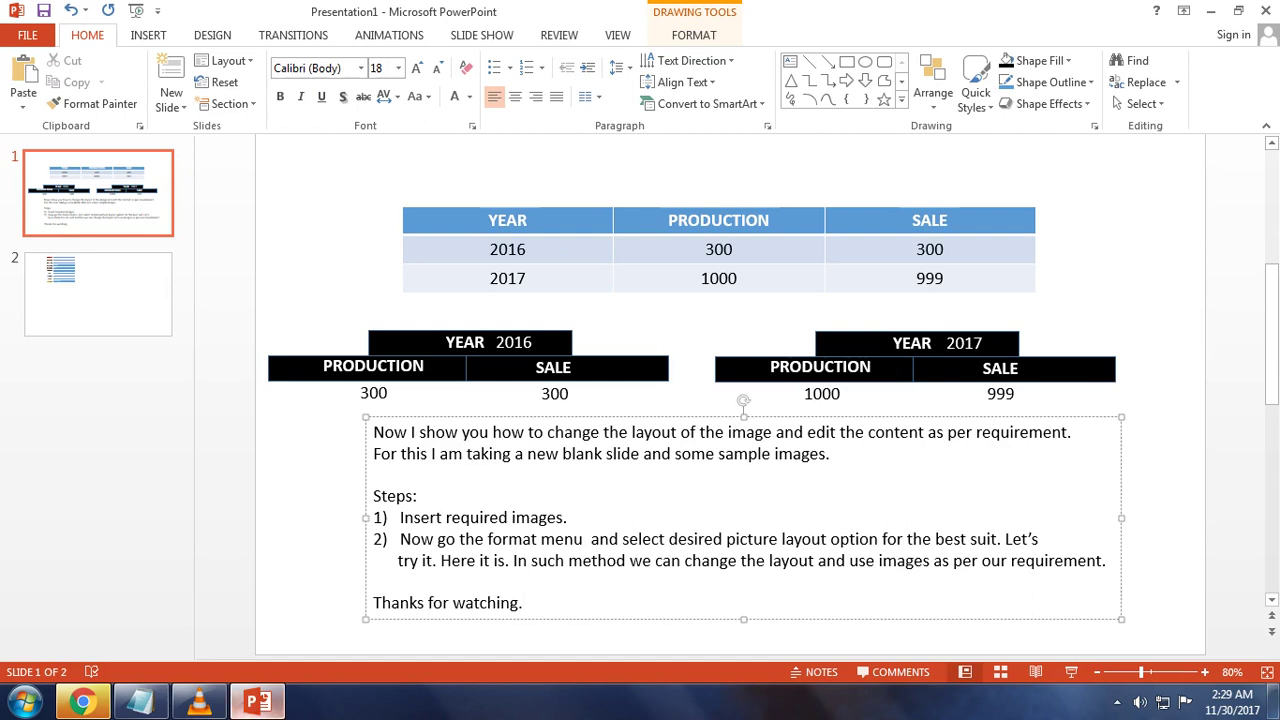
click(199, 702)
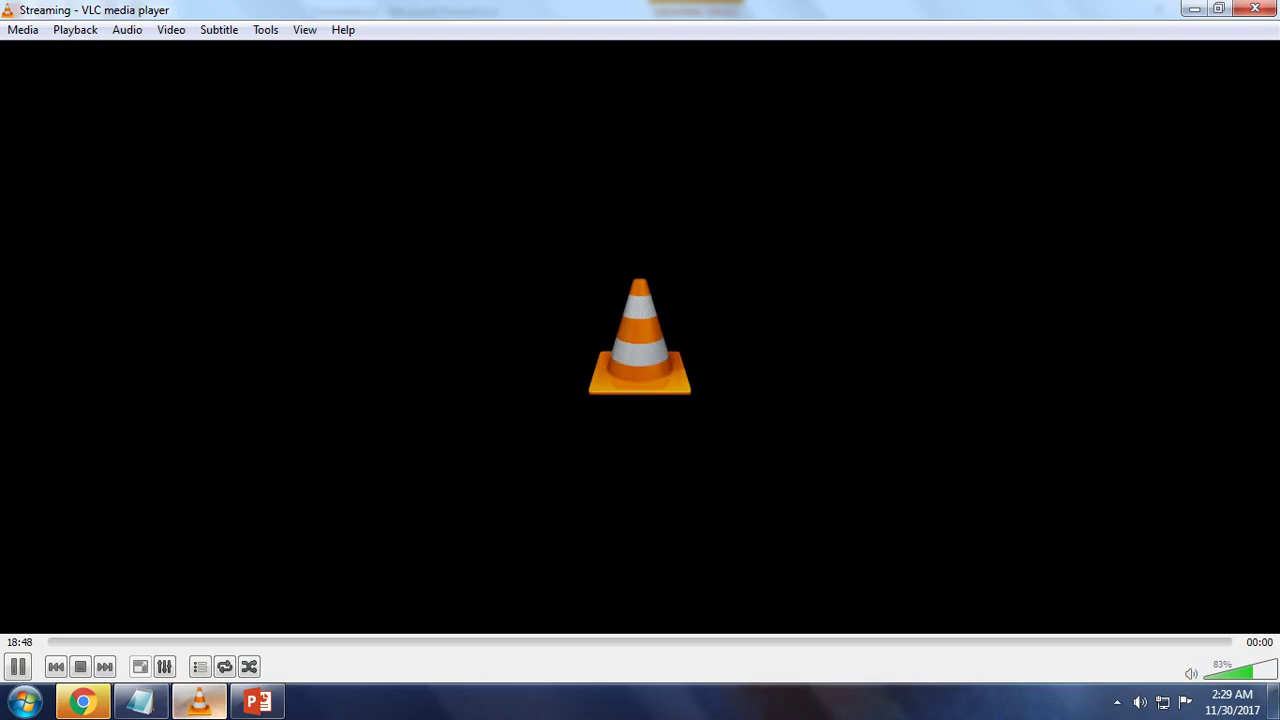